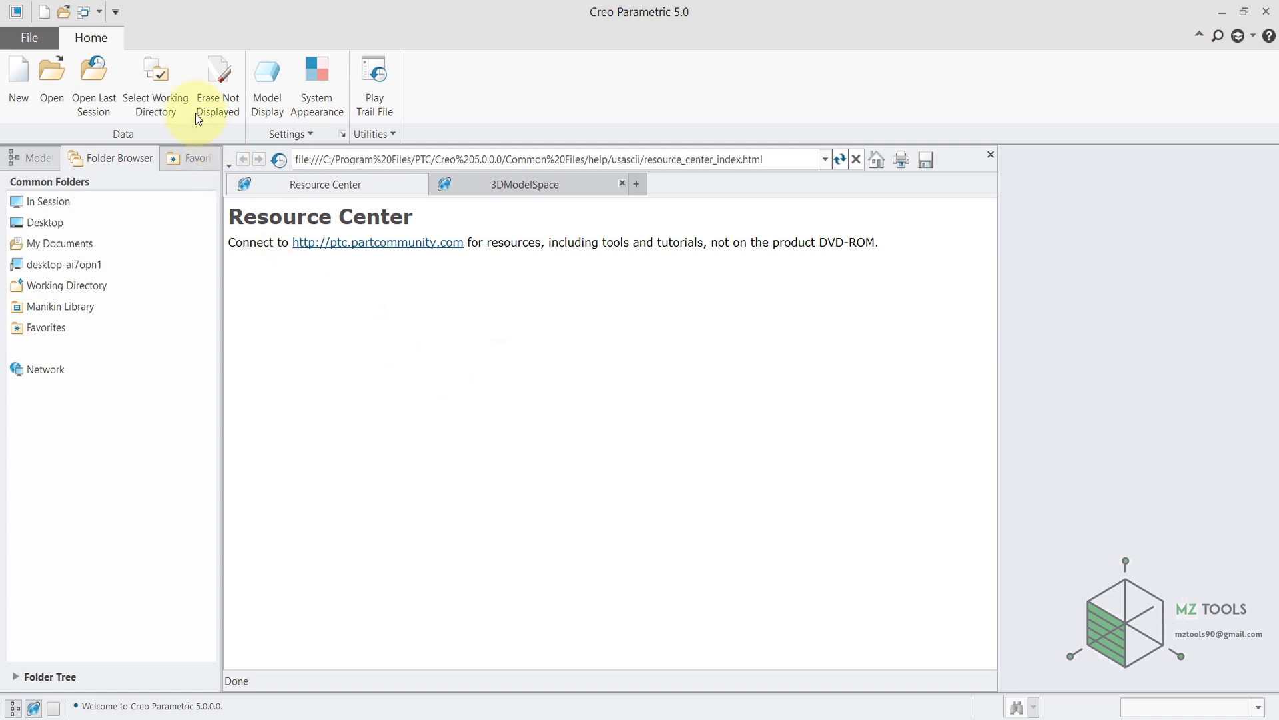
Step: Create a folder named "Simple directory" on the Desktop and set it as the working directory
{"action": "left_click", "coordinate": [167, 85]}
{"action": "left_click", "coordinate": [386, 280]}
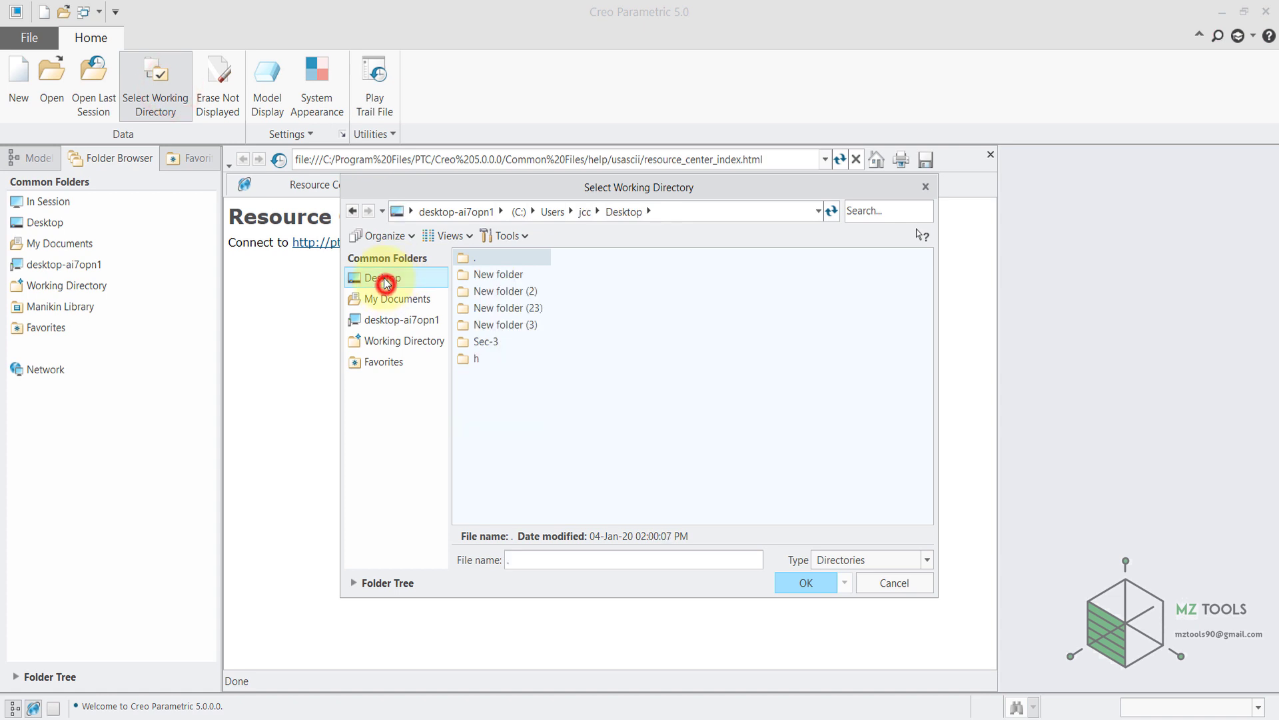
{"action": "right_click", "coordinate": [593, 408]}
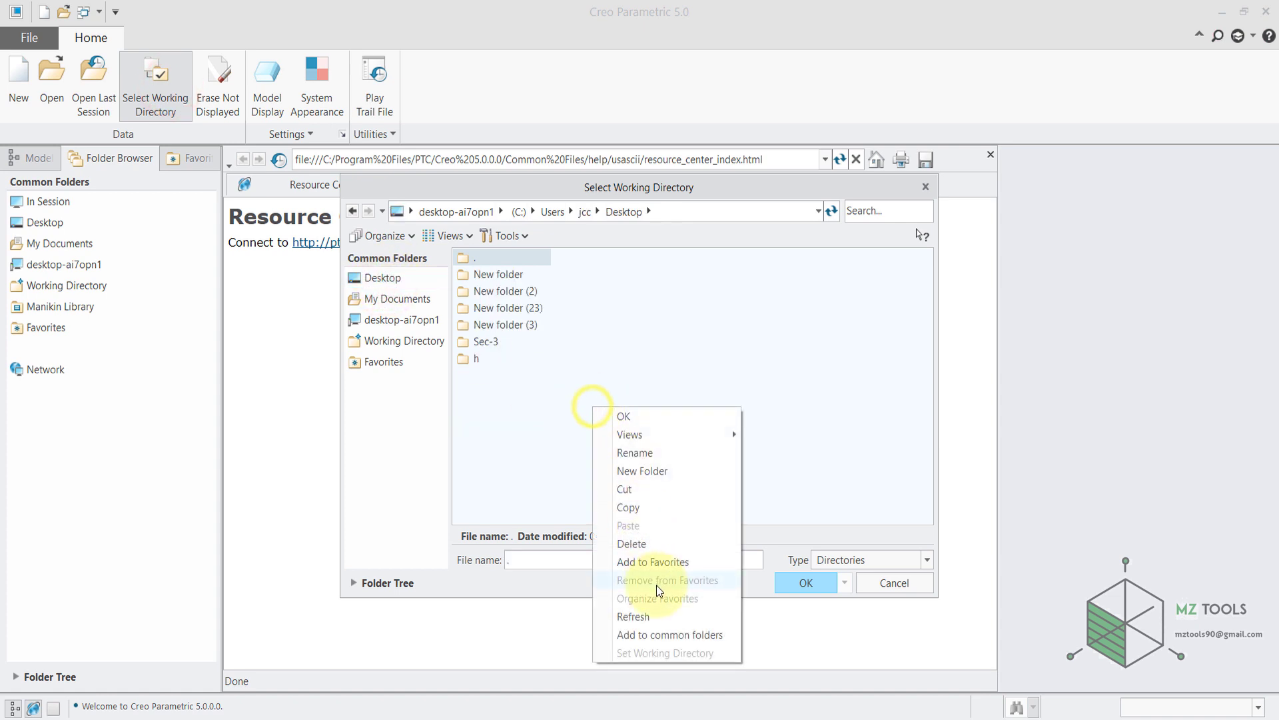
{"action": "left_click", "coordinate": [644, 471]}
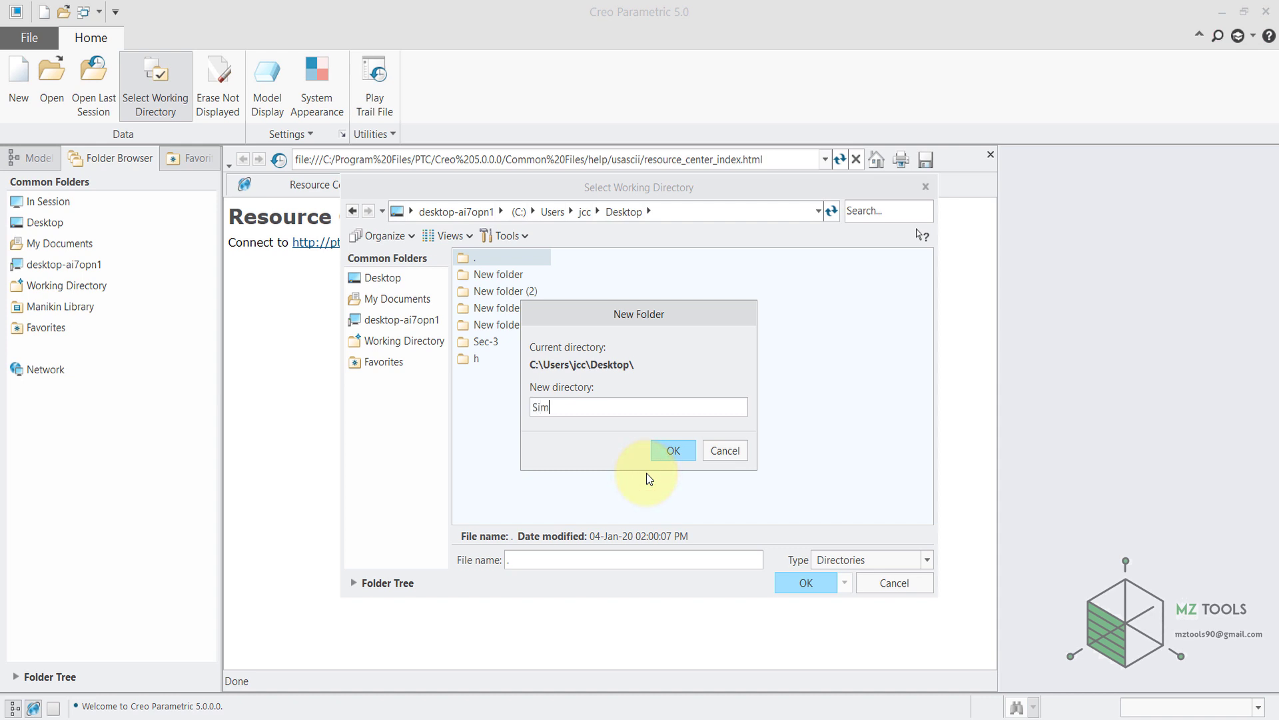
{"action": "key", "text": "Return"}
{"action": "key", "text": "Return"}
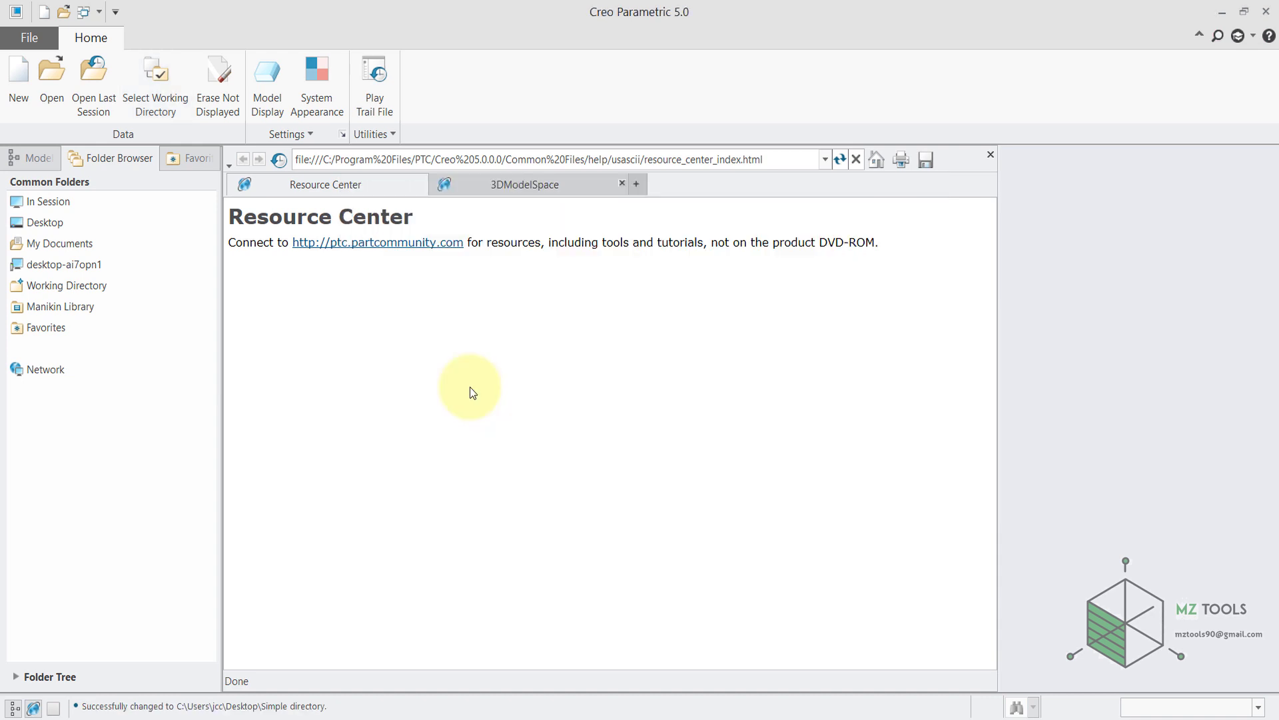
Step: Create a new solid part named Frame using the mmns_part_solid template instead of the default one
{"action": "left_click", "coordinate": [20, 79]}
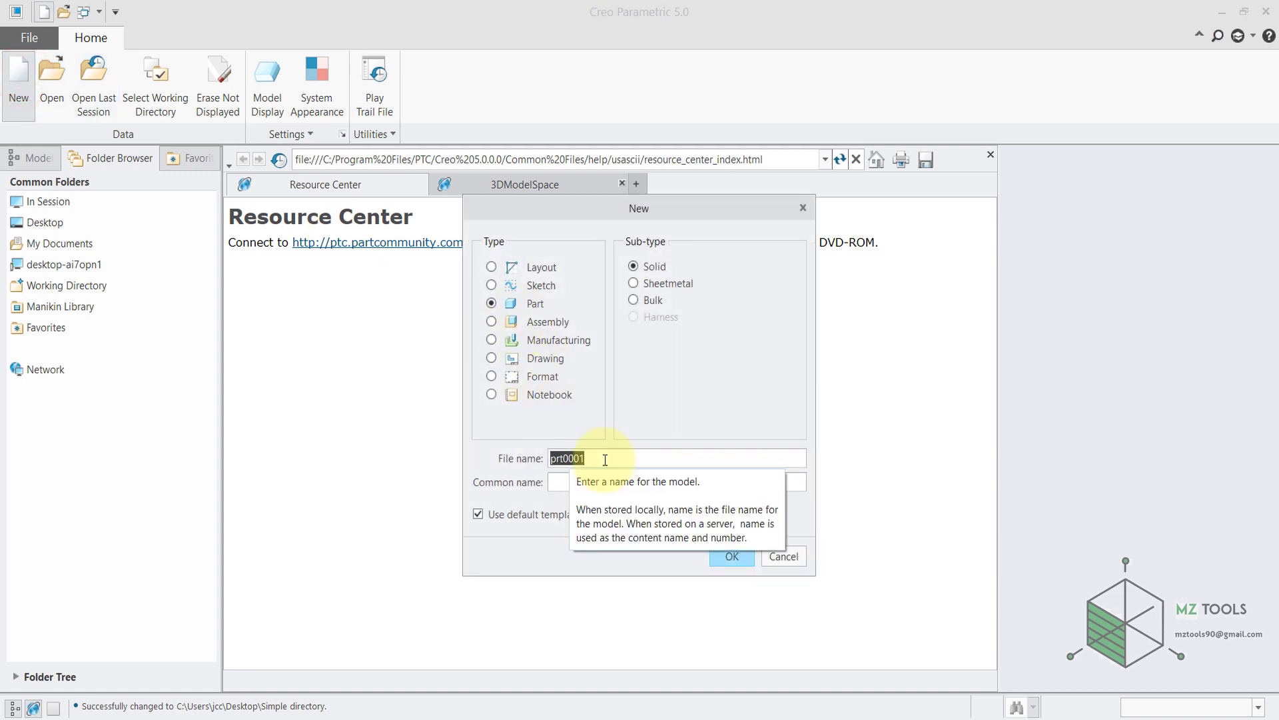
{"action": "type", "text": "Frame"}
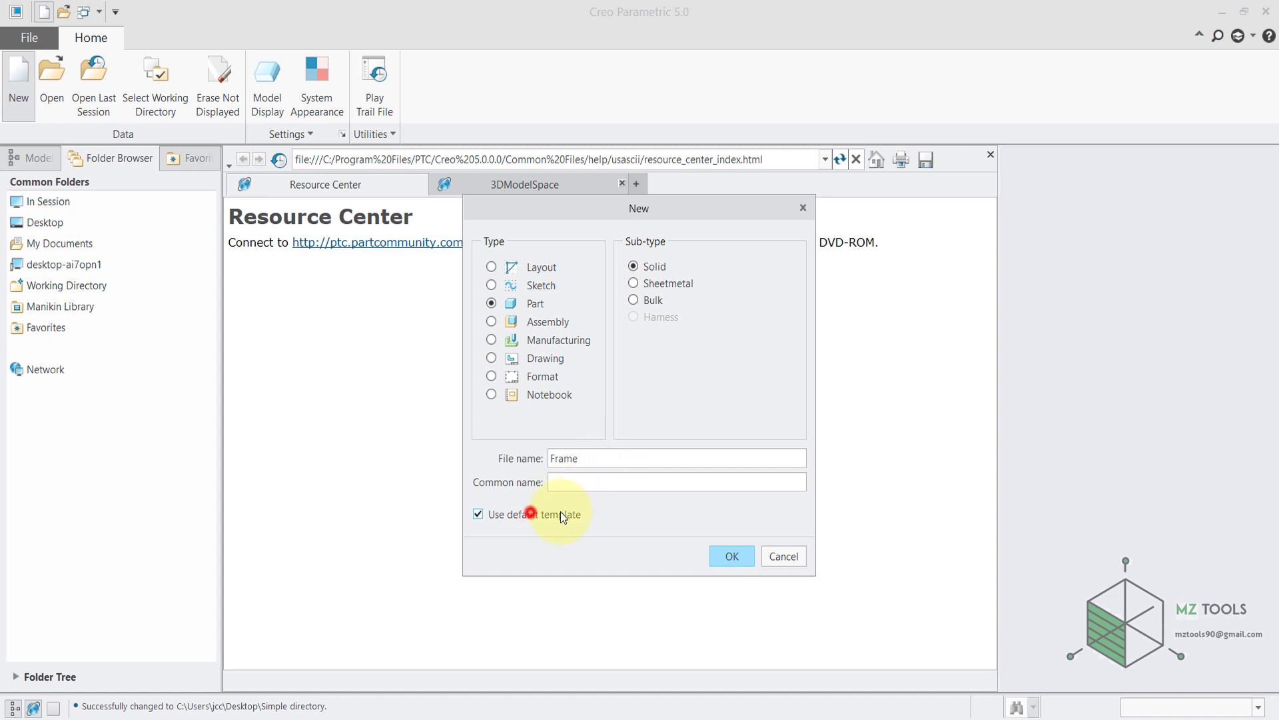
{"action": "left_click", "coordinate": [561, 515]}
{"action": "left_click", "coordinate": [733, 556]}
{"action": "scroll", "coordinate": [615, 298], "scroll_direction": "down", "scroll_amount": 2}
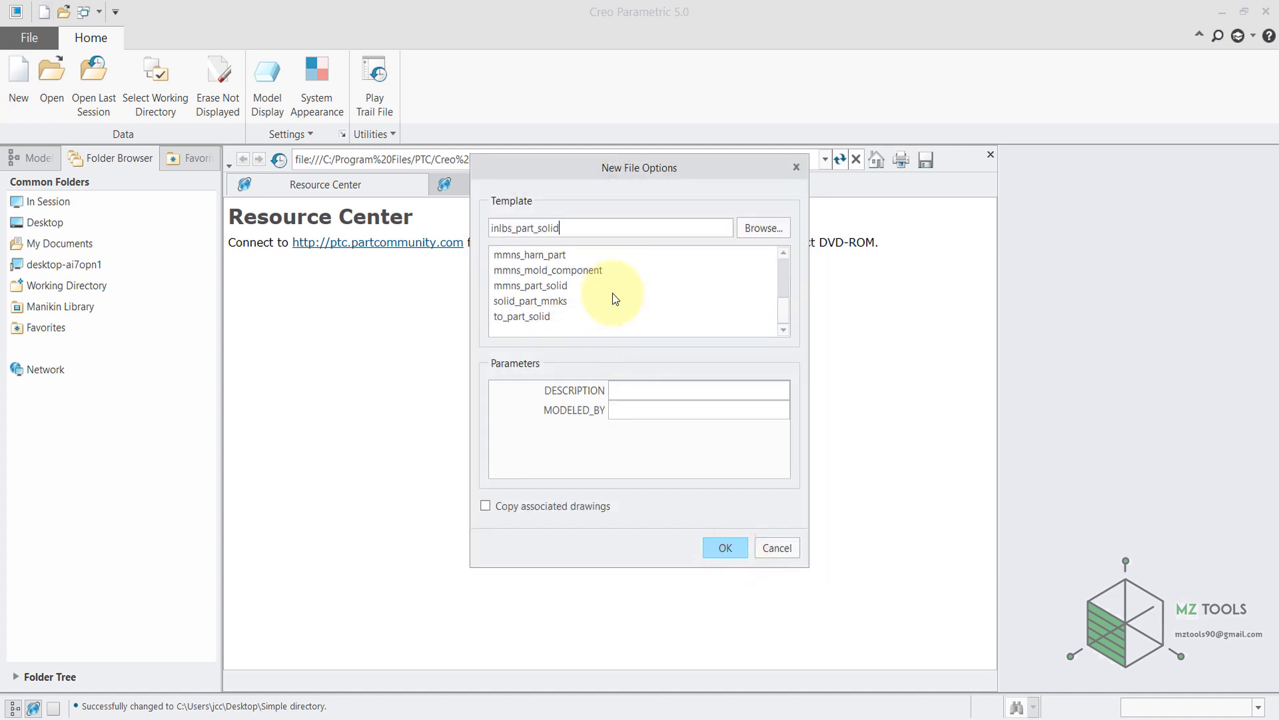
{"action": "left_click", "coordinate": [504, 286]}
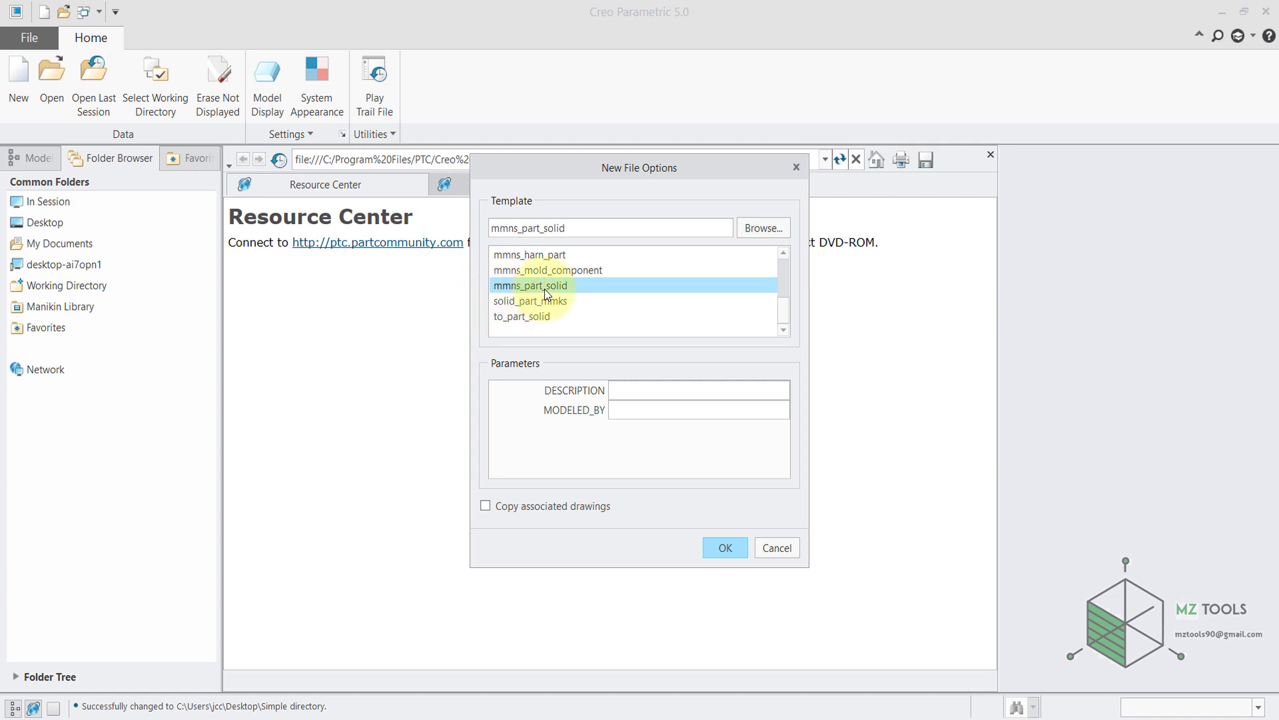
{"action": "left_click", "coordinate": [723, 548]}
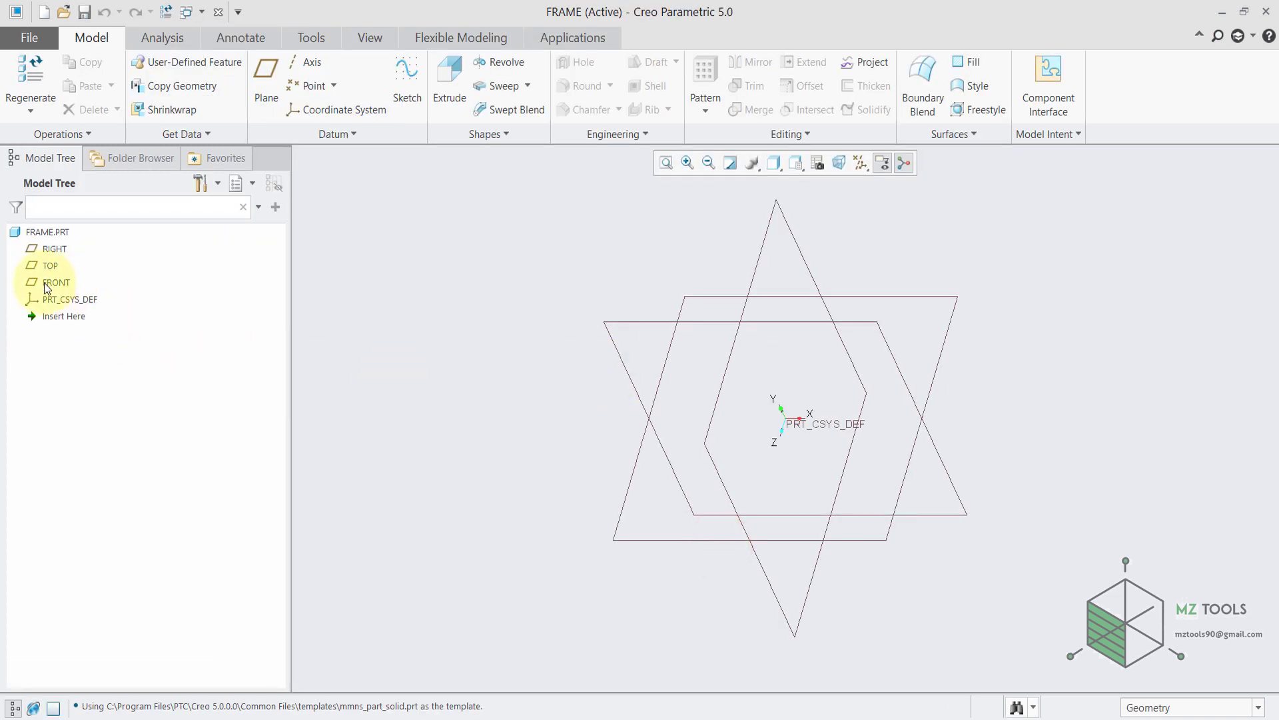
Step: Start a sketch on the FRONT plane, orient it parallel to the screen and hide all datum display
{"action": "right_click", "coordinate": [47, 287]}
{"action": "left_click", "coordinate": [54, 226]}
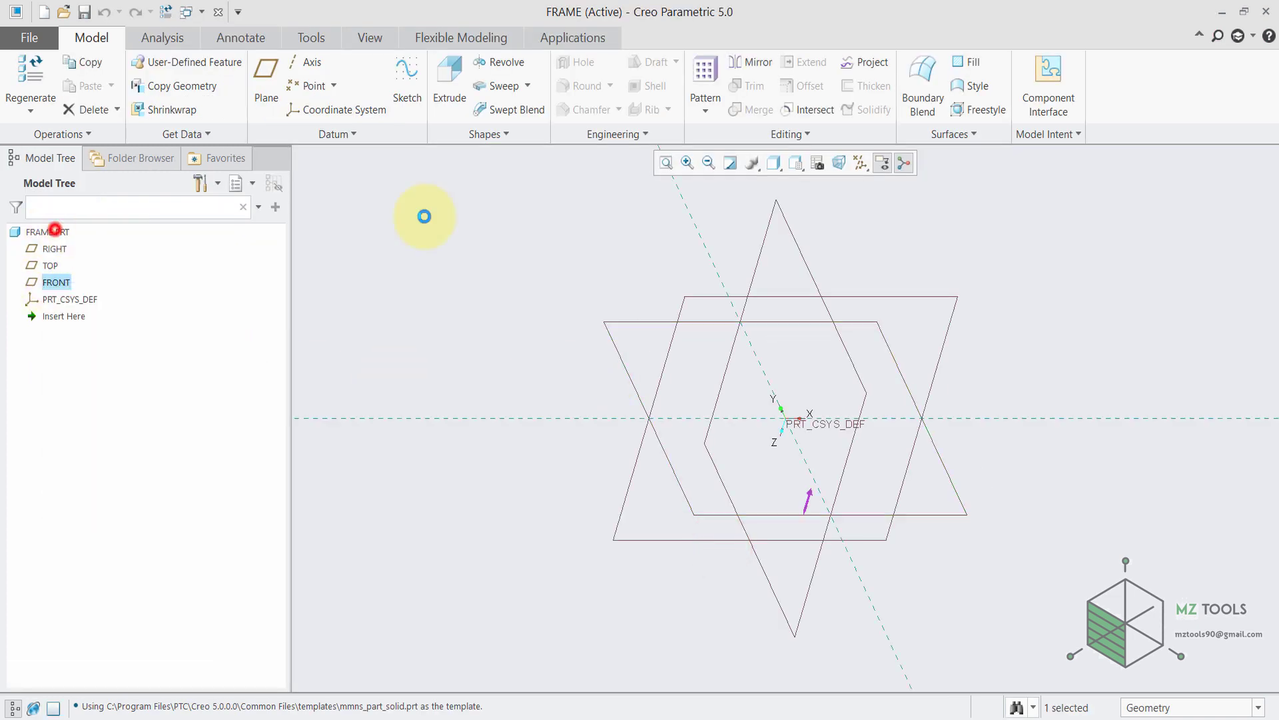
{"action": "left_click", "coordinate": [817, 163]}
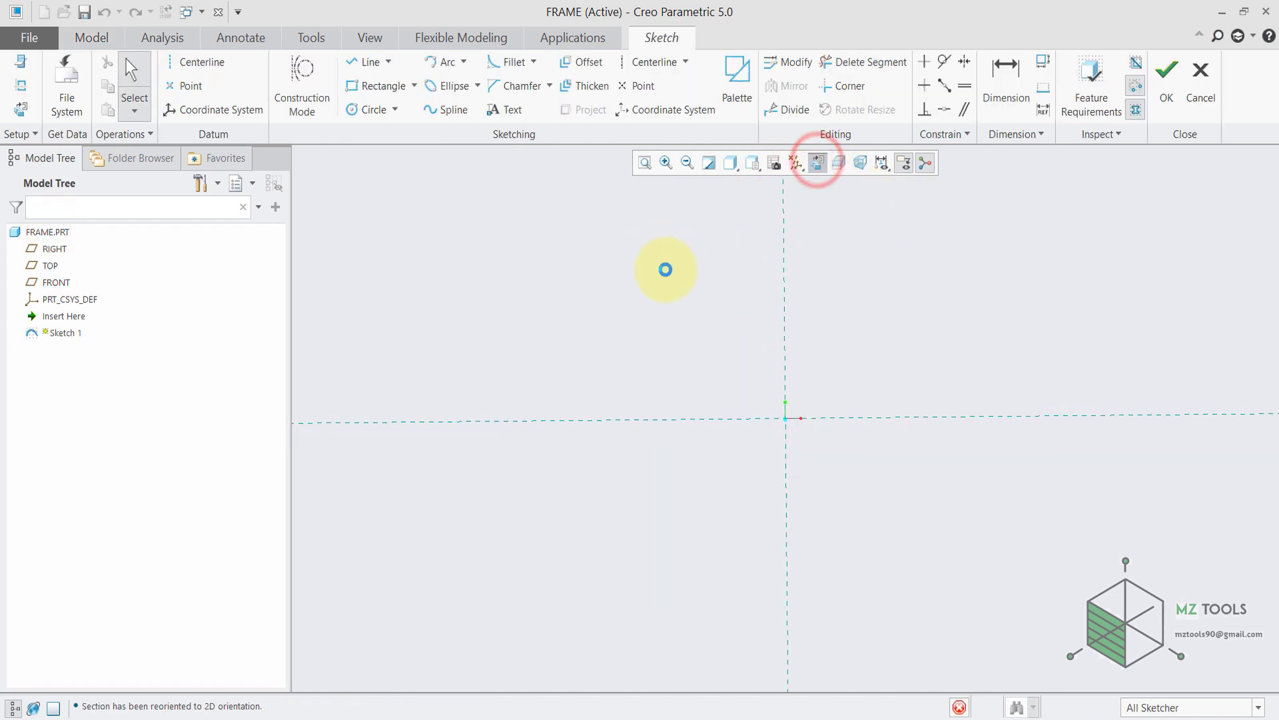
{"action": "left_click", "coordinate": [796, 162]}
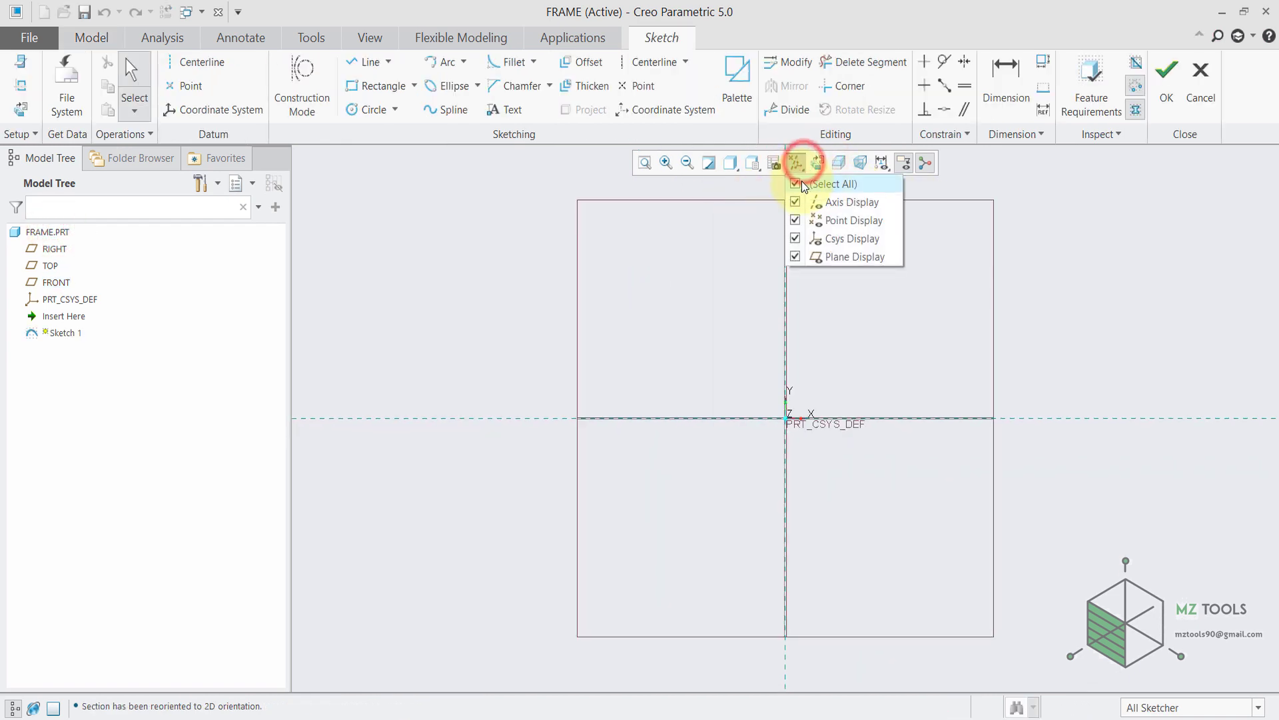
{"action": "left_click", "coordinate": [801, 183]}
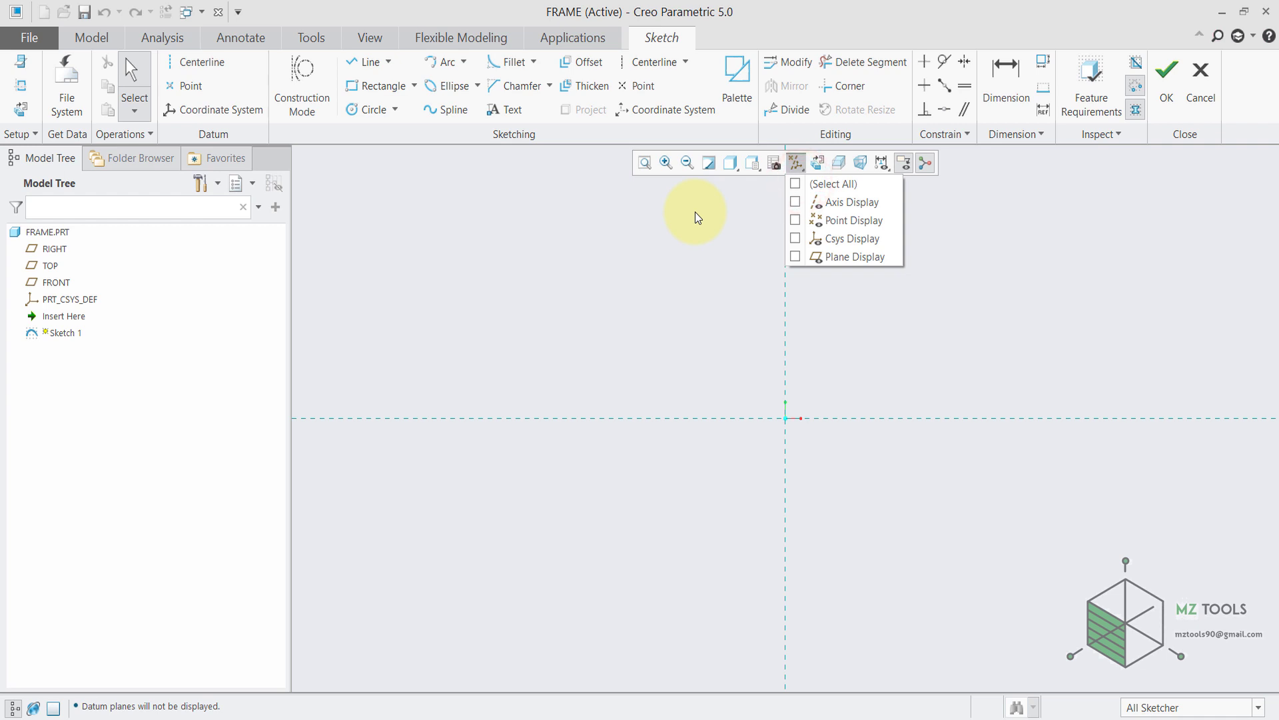
{"action": "left_click", "coordinate": [695, 212]}
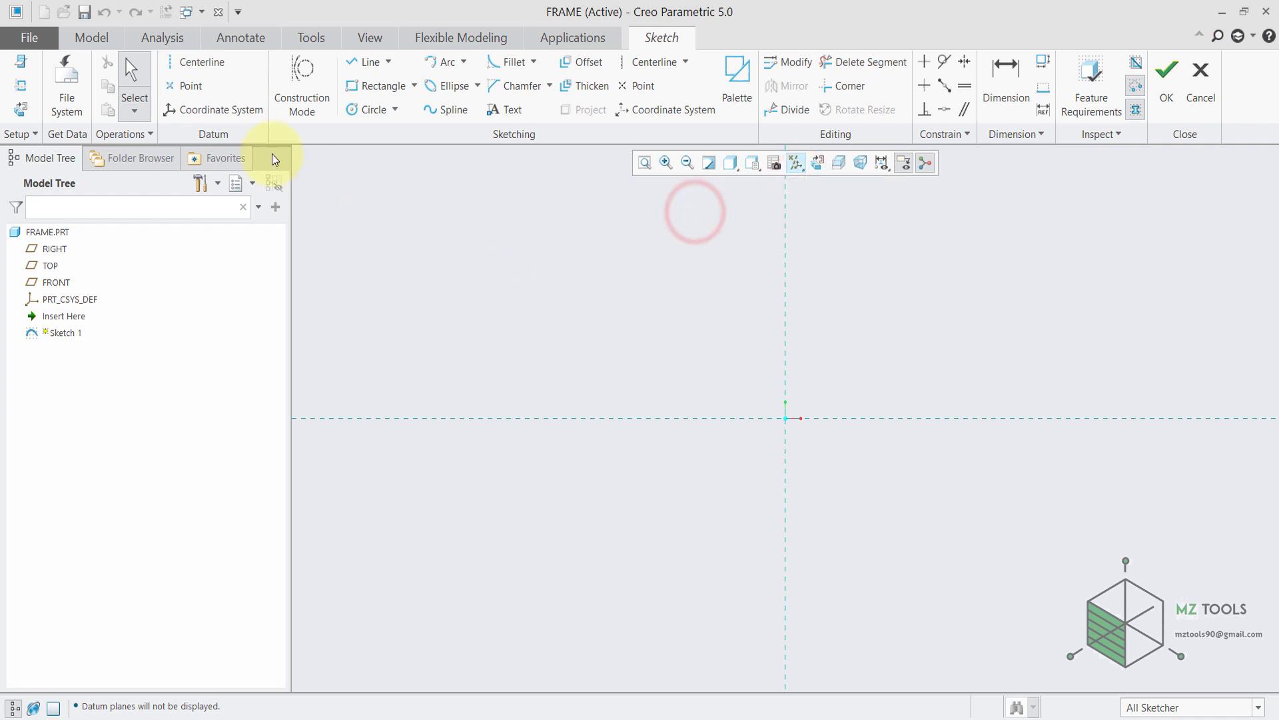
Step: Sketch a circle centred on the origin and set its diameter to 100
{"action": "left_click", "coordinate": [358, 111]}
{"action": "left_click", "coordinate": [786, 419]}
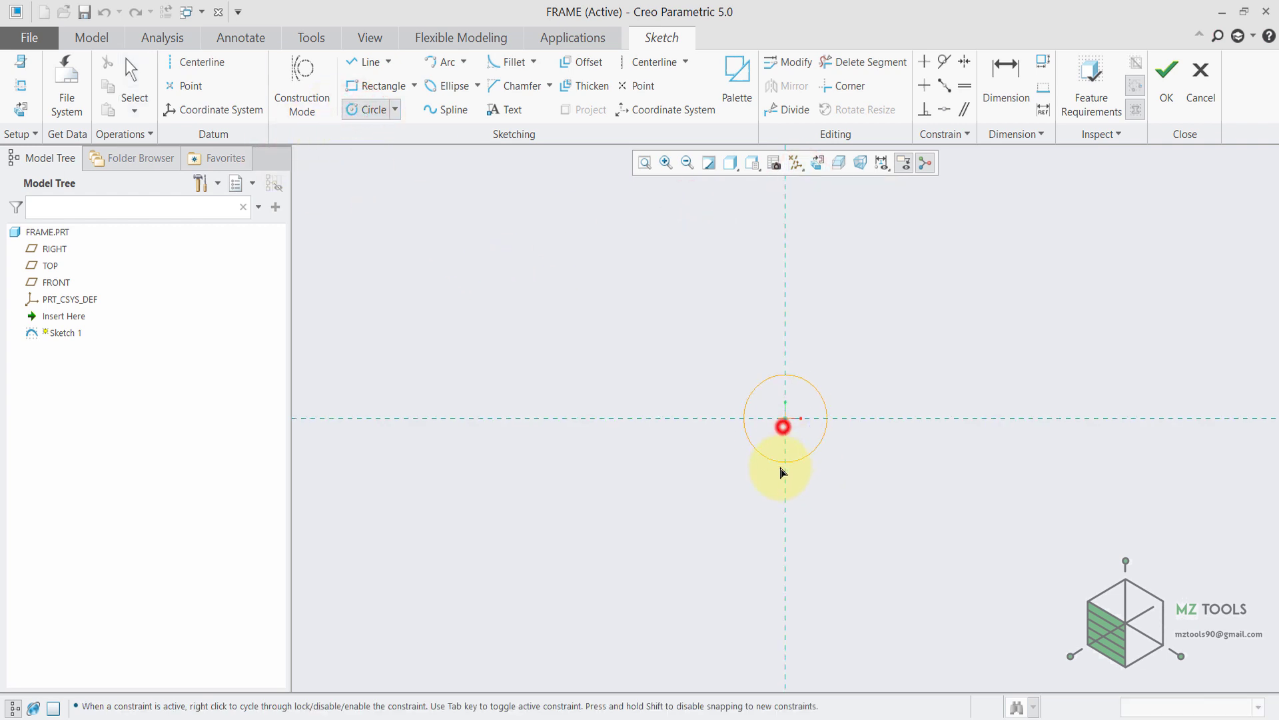
{"action": "left_click", "coordinate": [779, 469]}
{"action": "middle_click", "coordinate": [837, 305]}
{"action": "double_click", "coordinate": [708, 373]}
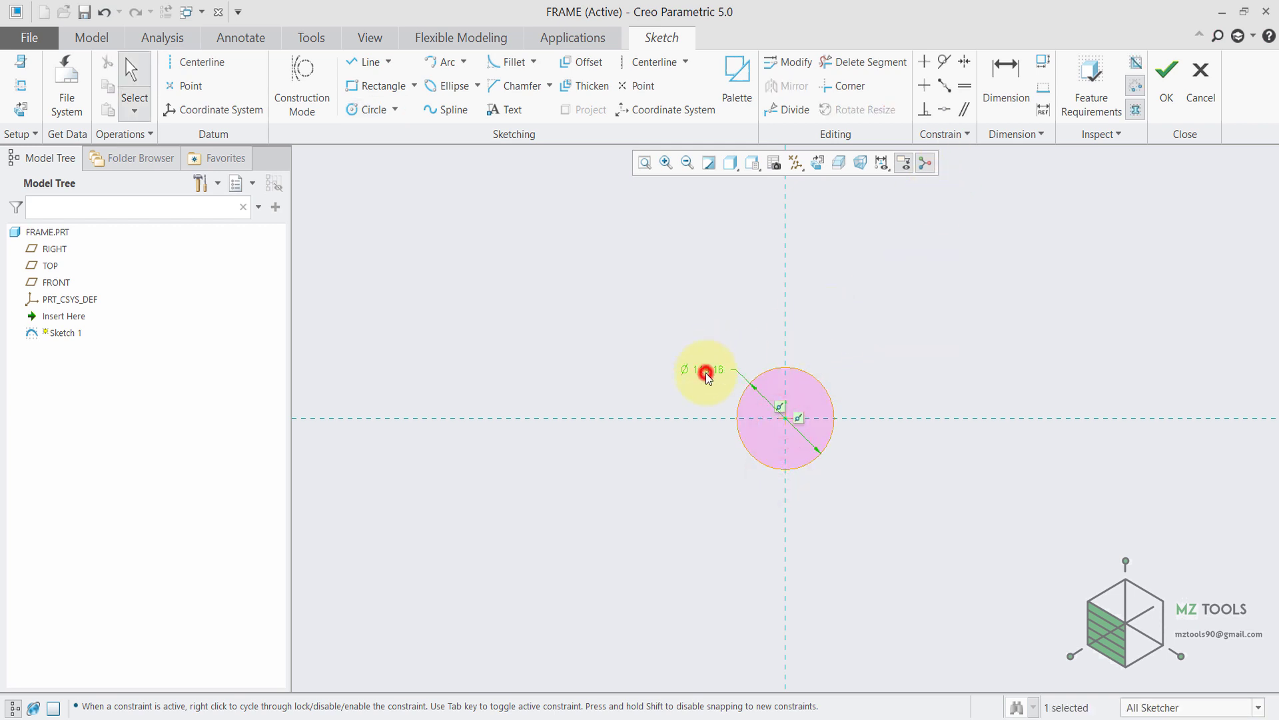
{"action": "type", "text": "100"}
{"action": "key", "text": "Return"}
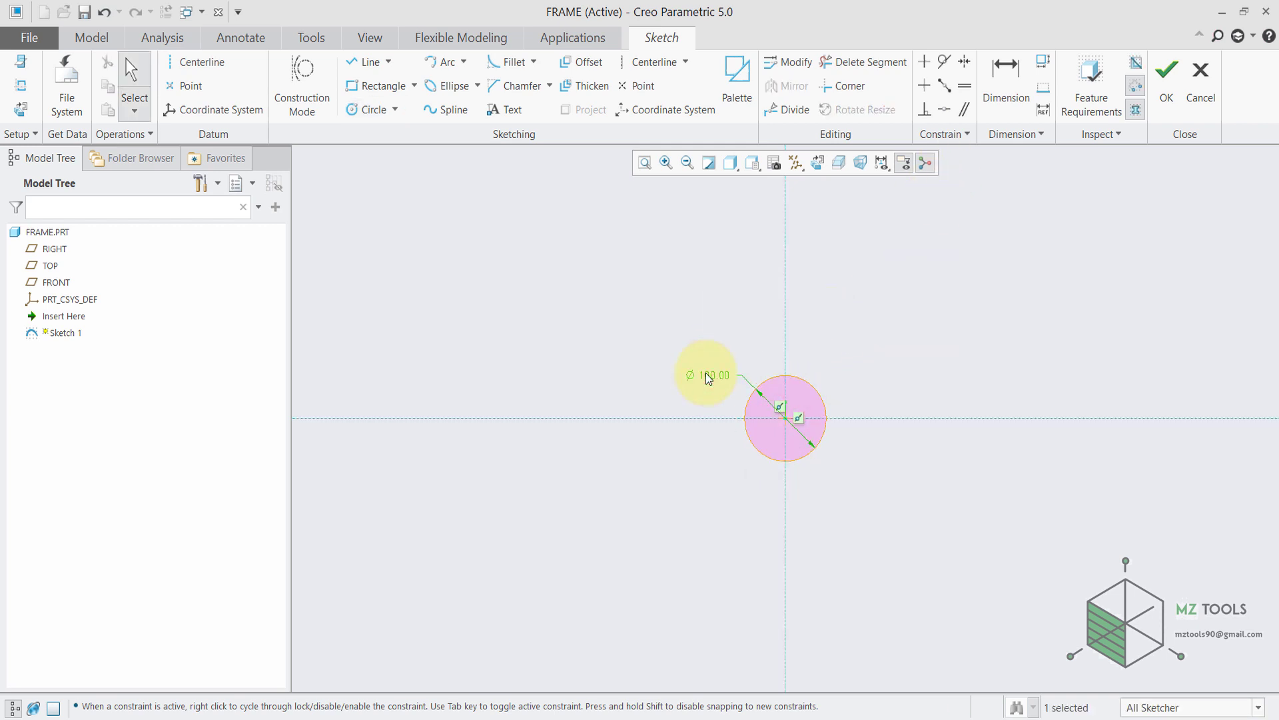
Step: Add a larger concentric circle around the first one and set its diameter to 125
{"action": "left_click", "coordinate": [394, 110]}
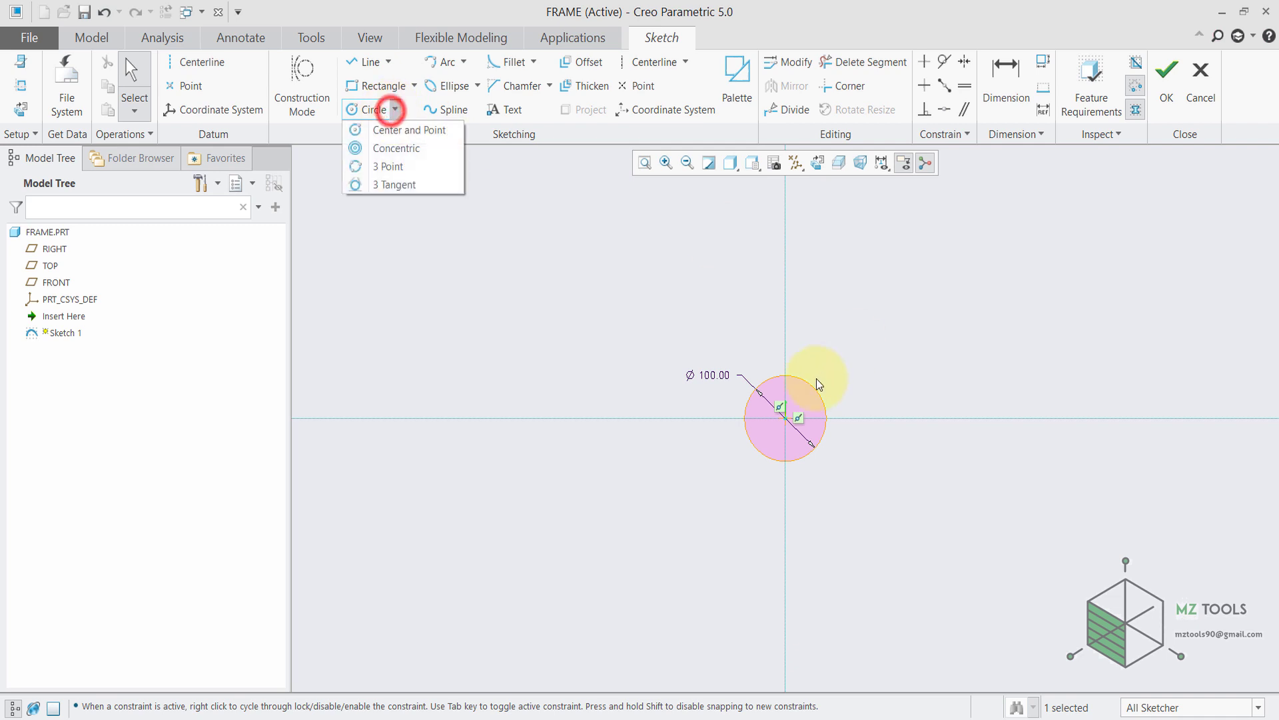
{"action": "left_click", "coordinate": [395, 148]}
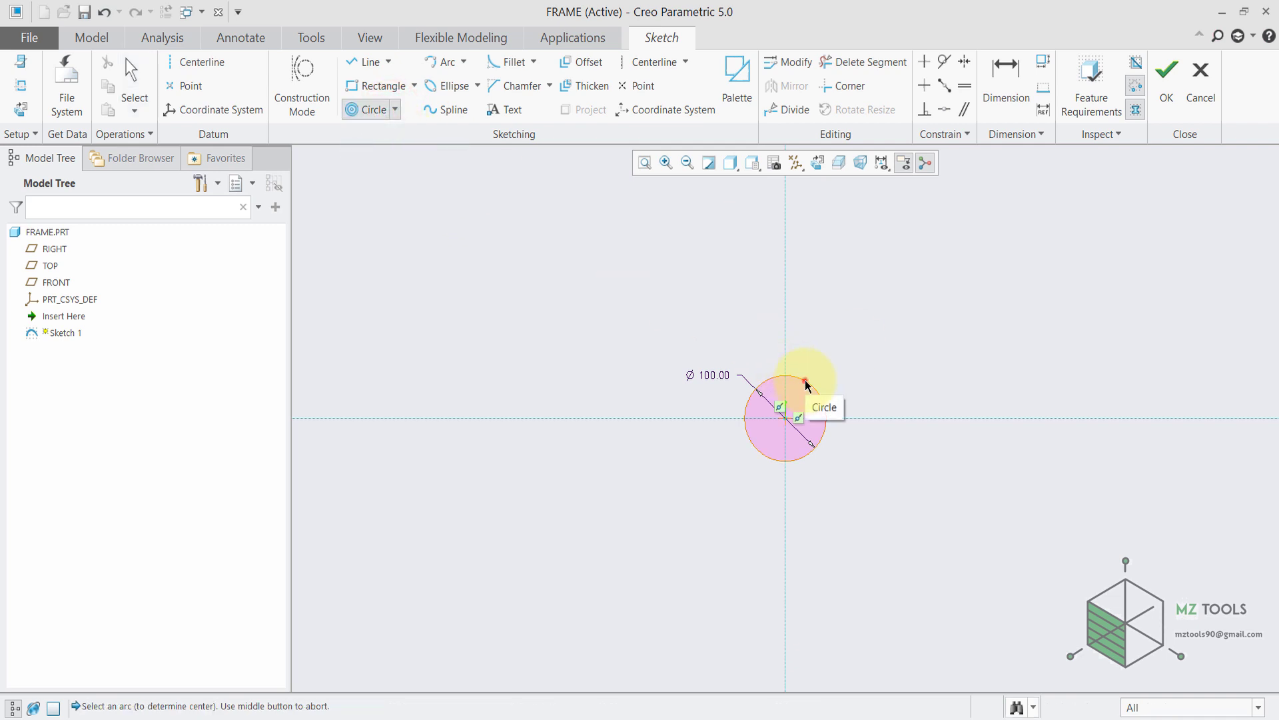
{"action": "left_click", "coordinate": [806, 384]}
{"action": "left_click", "coordinate": [808, 366]}
{"action": "middle_click", "coordinate": [867, 327]}
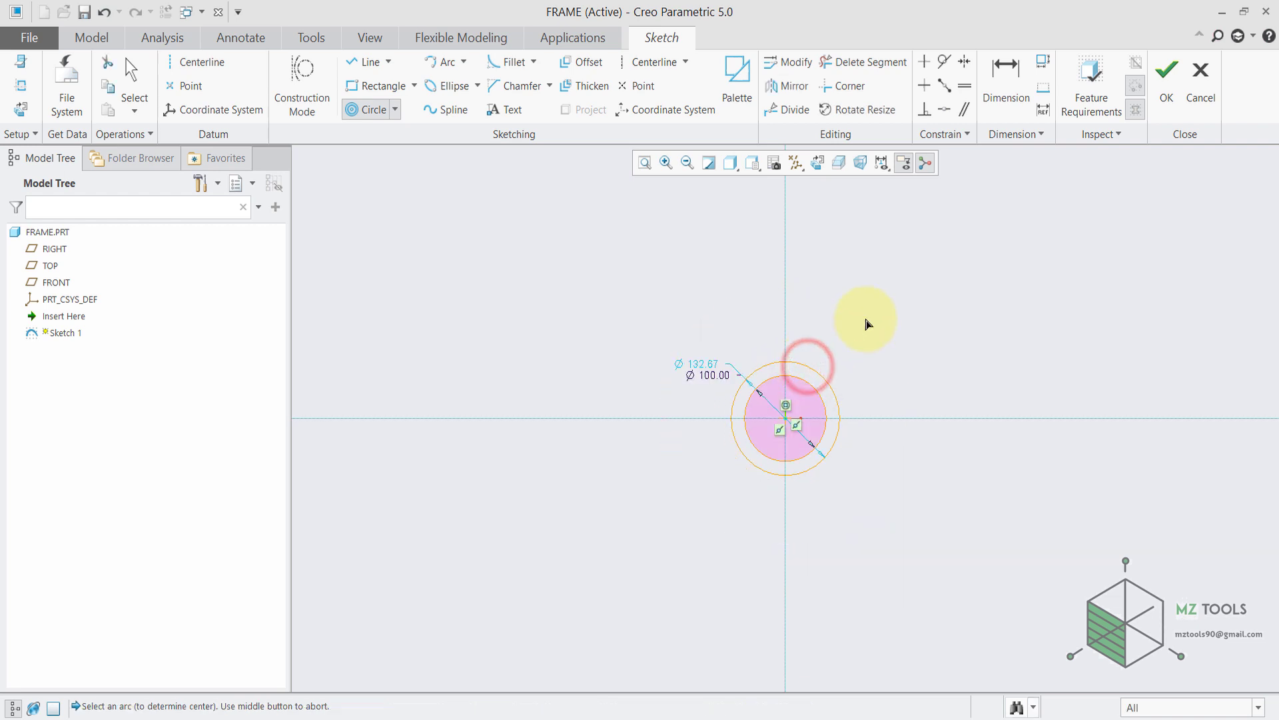
{"action": "middle_click", "coordinate": [703, 366]}
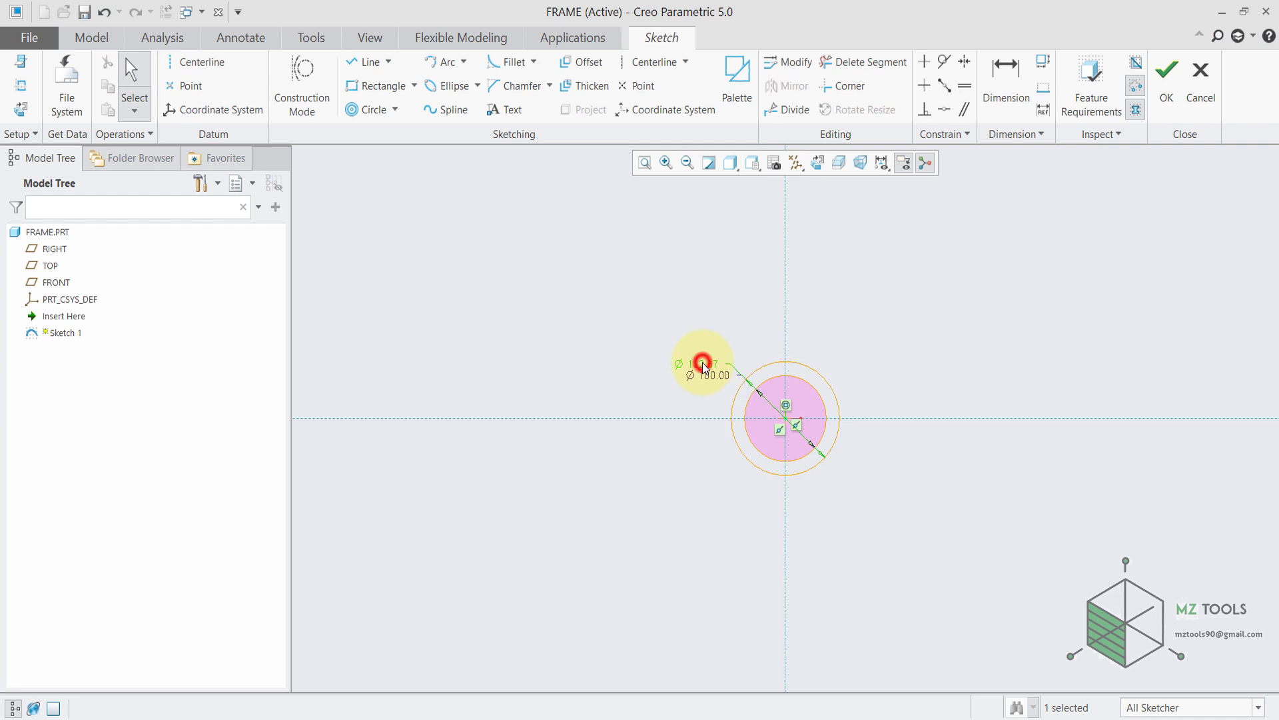
{"action": "double_click", "coordinate": [703, 365]}
{"action": "type", "text": "125"}
{"action": "key", "text": "Return"}
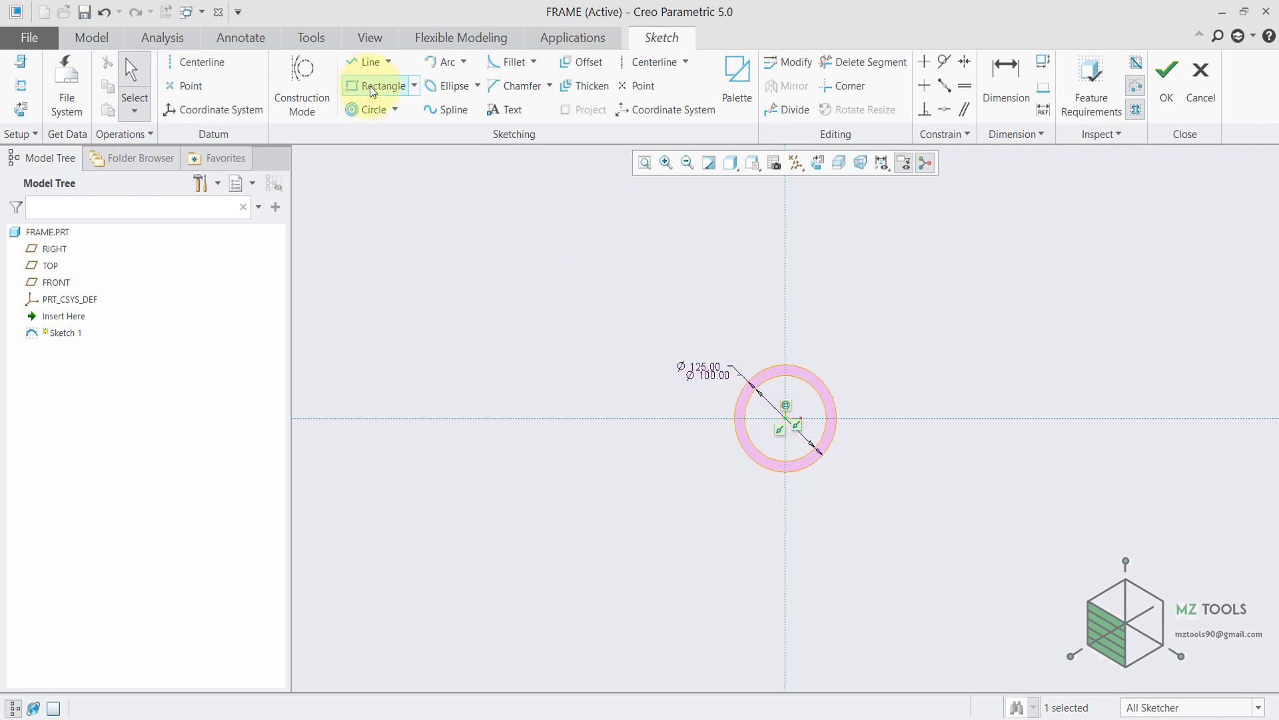
Step: Sketch a rectangle about 261 by 26 above the circles and make its lower edge tangent to the outer circle
{"action": "left_click", "coordinate": [374, 89]}
{"action": "left_click", "coordinate": [690, 326]}
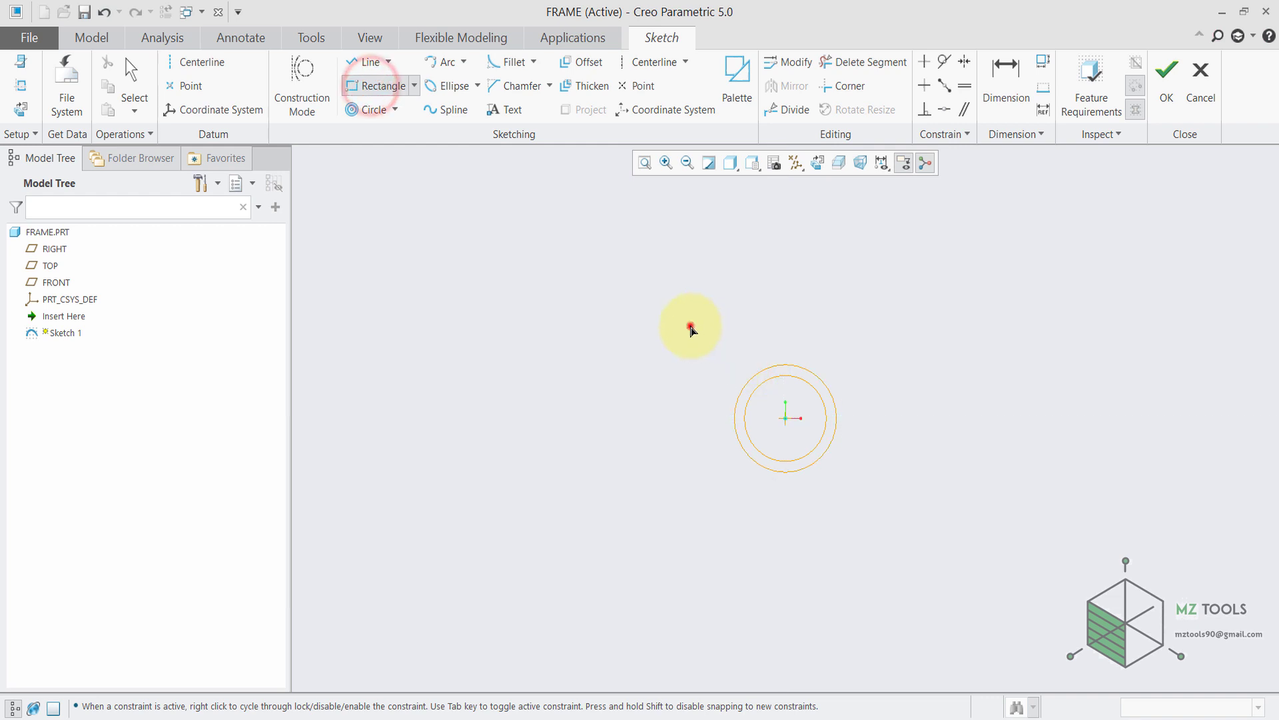
{"action": "left_click", "coordinate": [905, 348]}
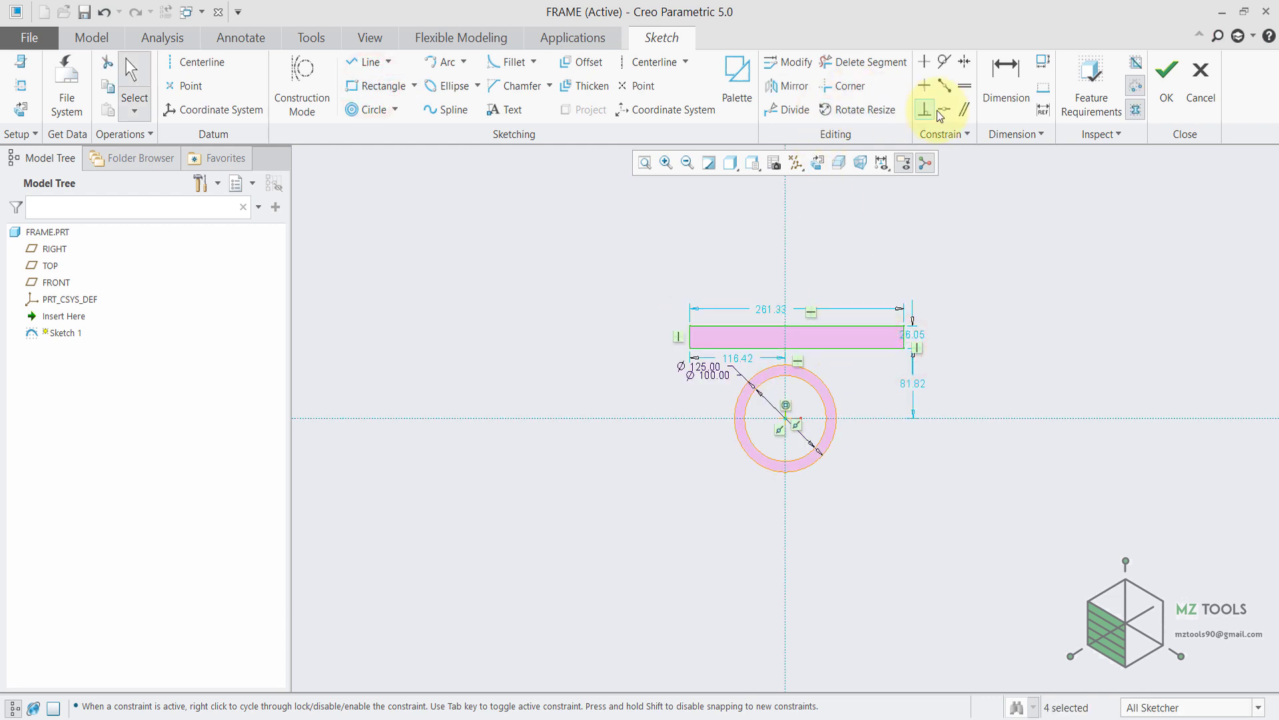
{"action": "left_click", "coordinate": [951, 64]}
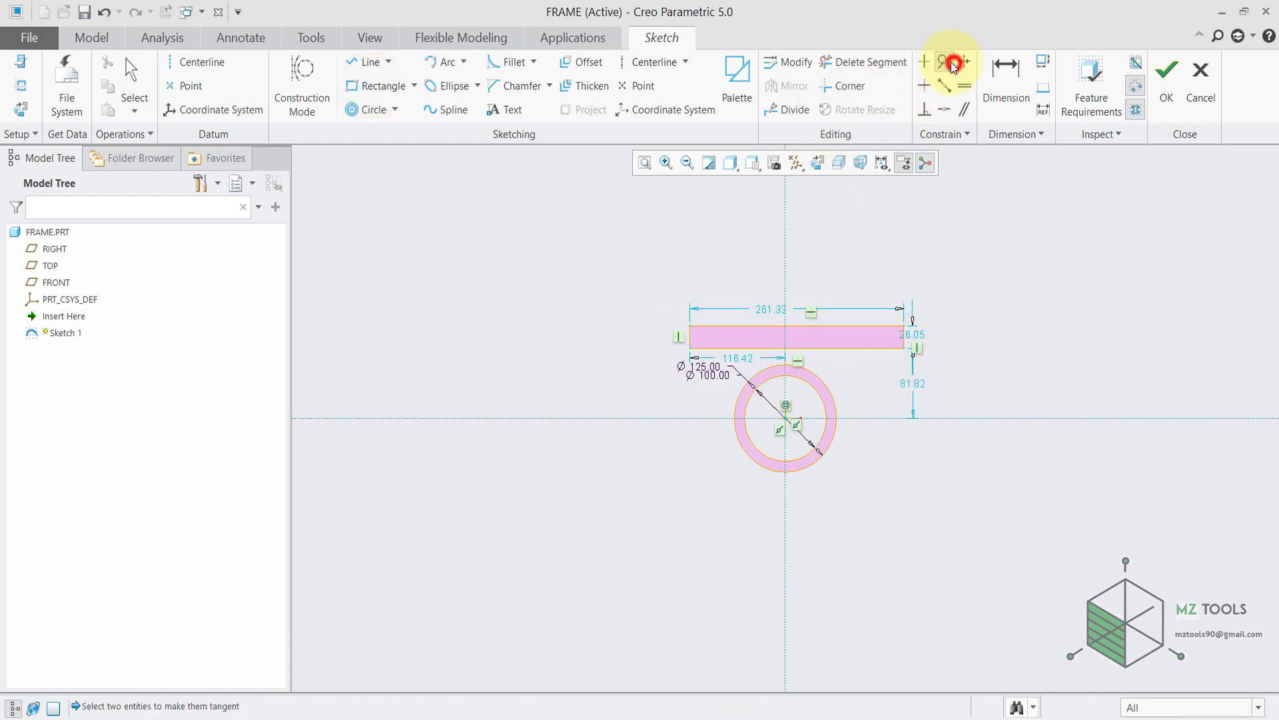
{"action": "left_click", "coordinate": [827, 348]}
{"action": "left_click", "coordinate": [808, 371]}
{"action": "middle_click", "coordinate": [891, 389]}
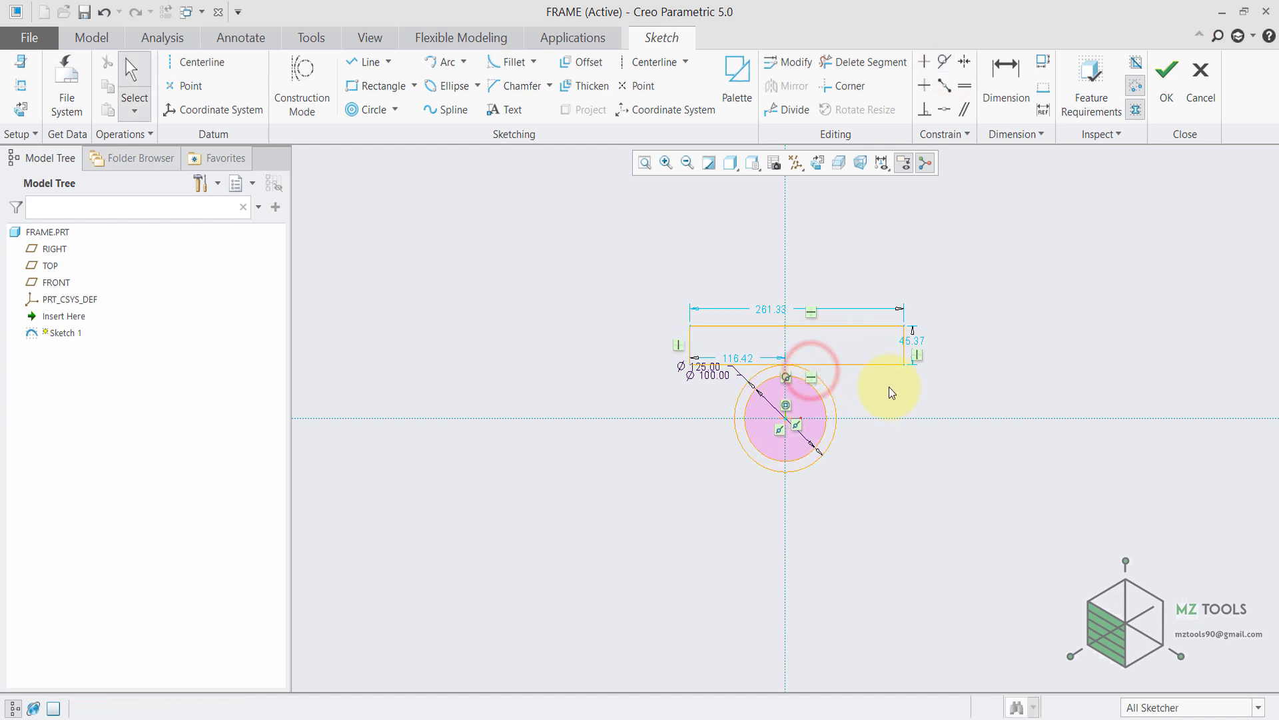
Step: Set the rectangle's width to 250 and its left edge's distance from the vertical reference to 250/2
{"action": "left_click", "coordinate": [765, 310]}
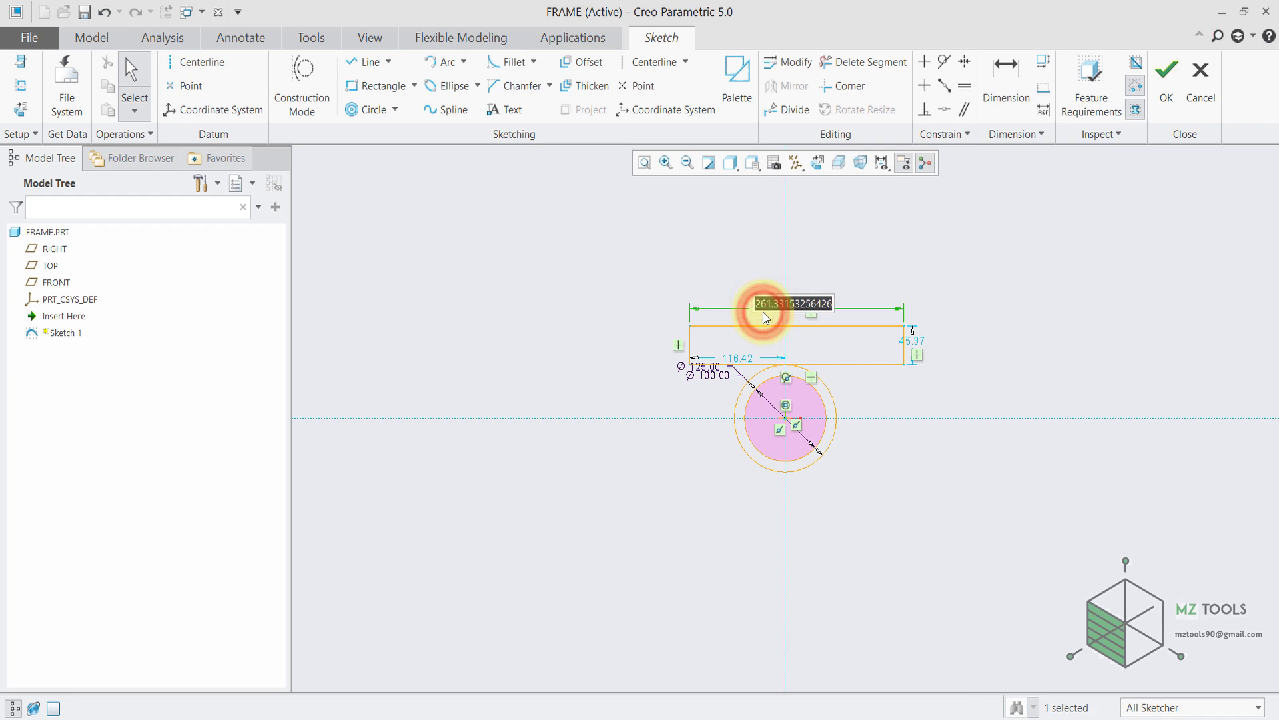
{"action": "type", "text": "250"}
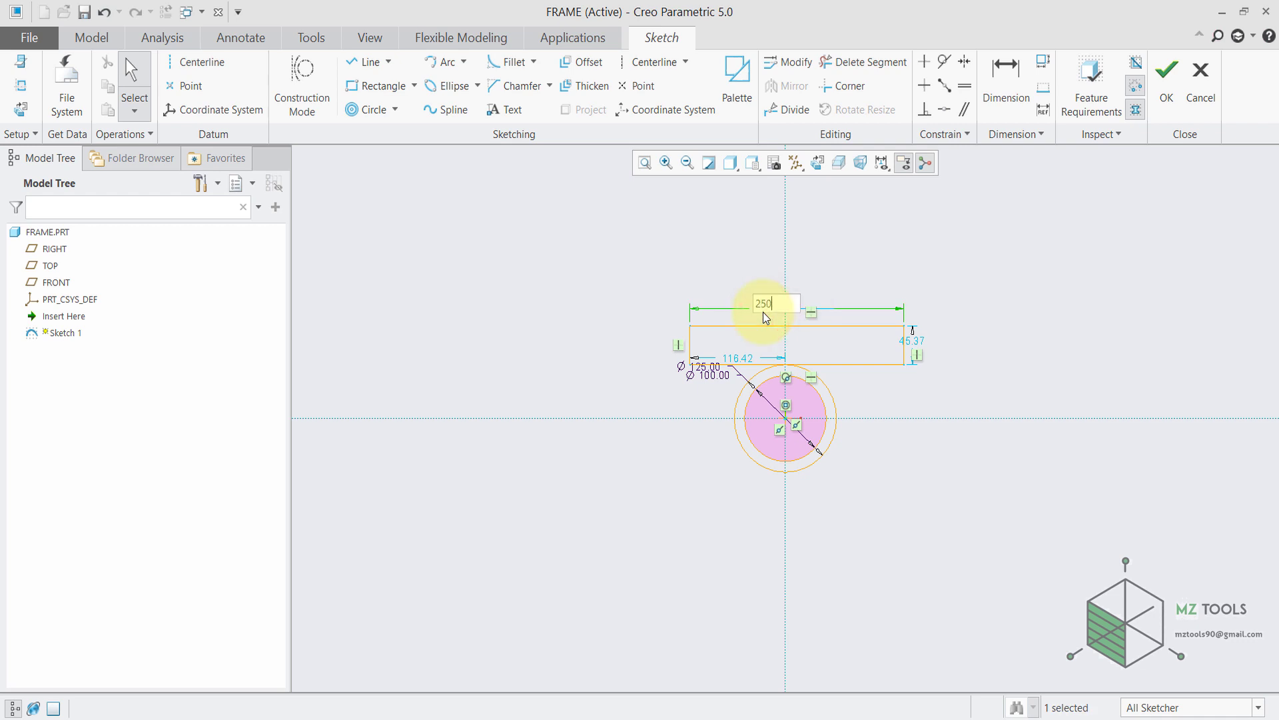
{"action": "key", "text": "Return"}
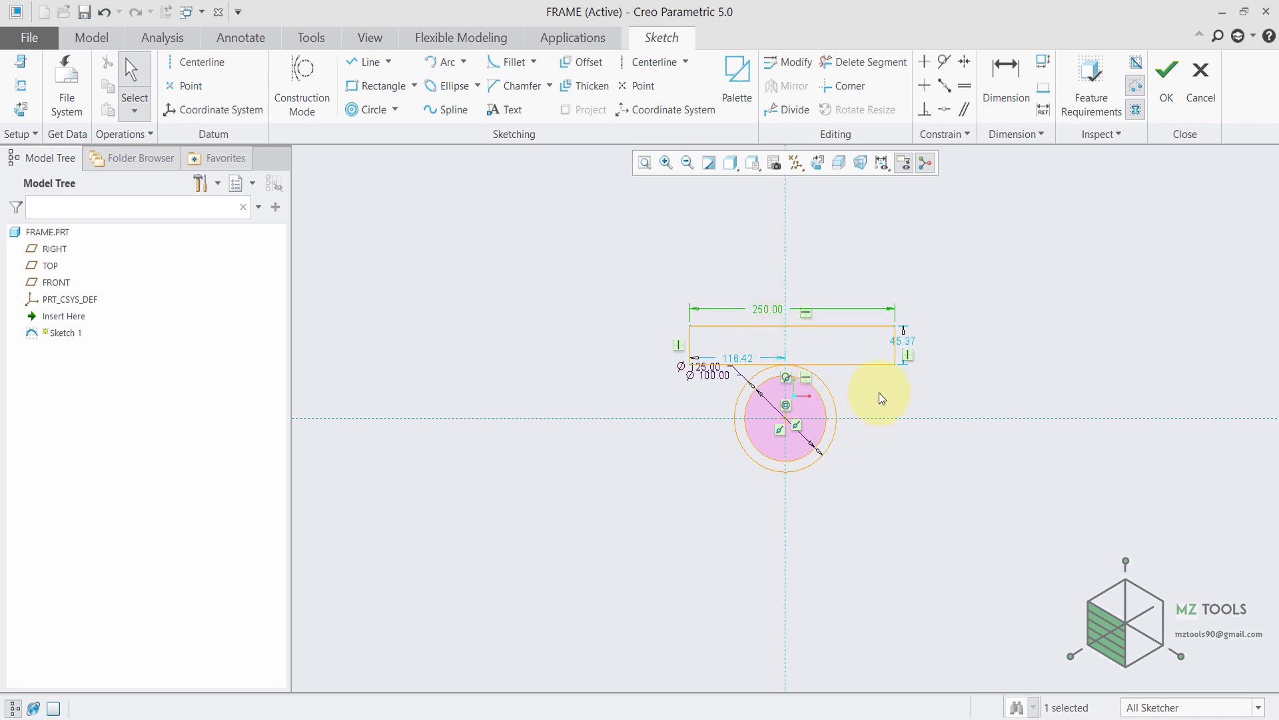
{"action": "left_click", "coordinate": [741, 359]}
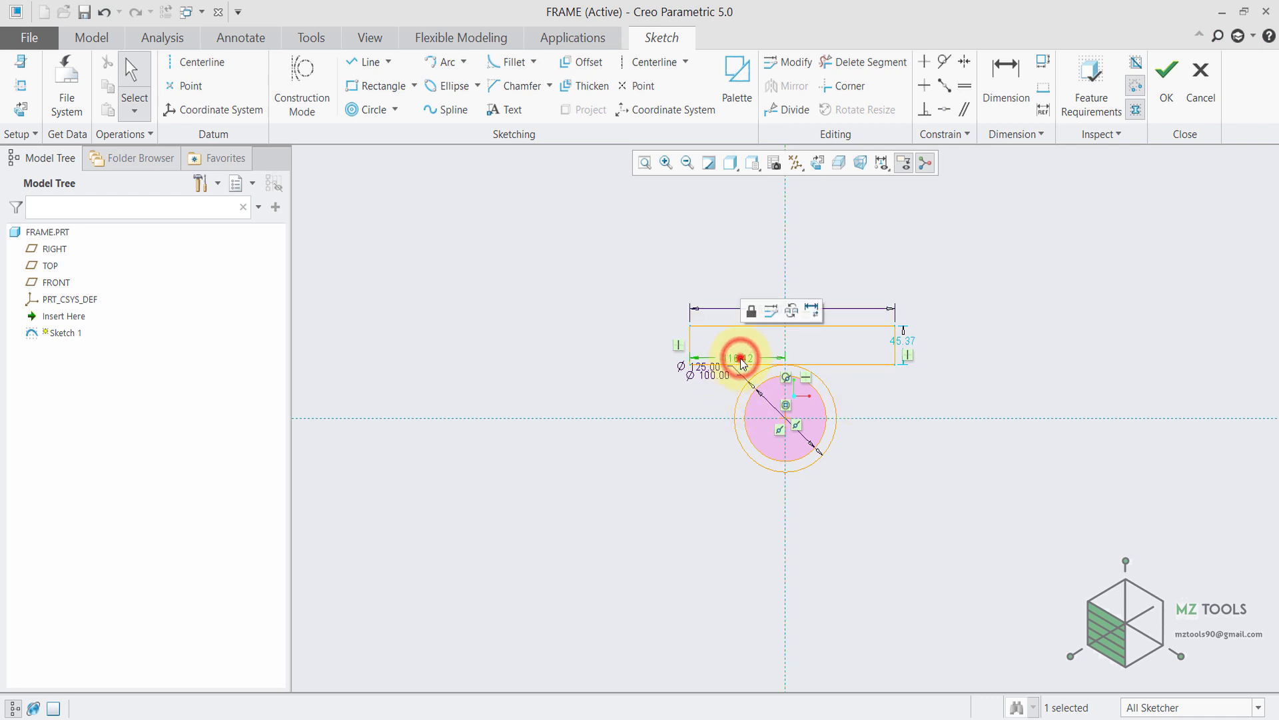
{"action": "double_click", "coordinate": [742, 360]}
{"action": "type", "text": "2"}
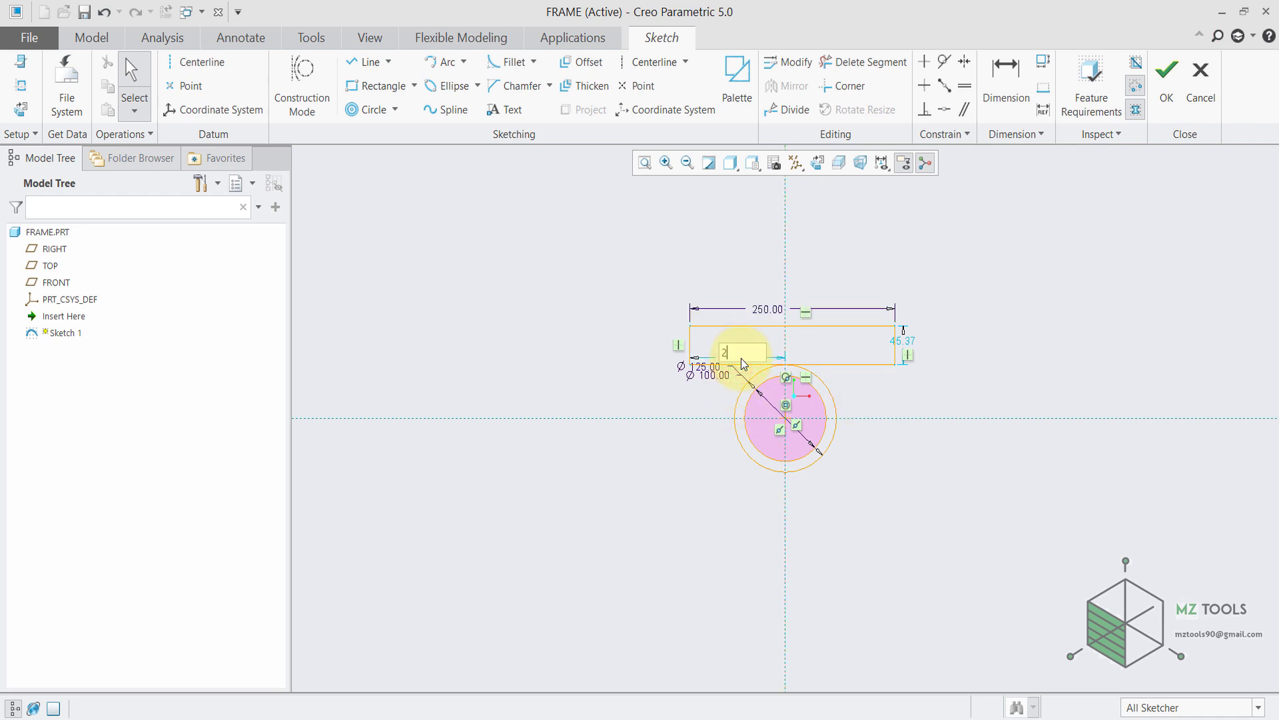
{"action": "type", "text": "50/2"}
{"action": "key", "text": "Return"}
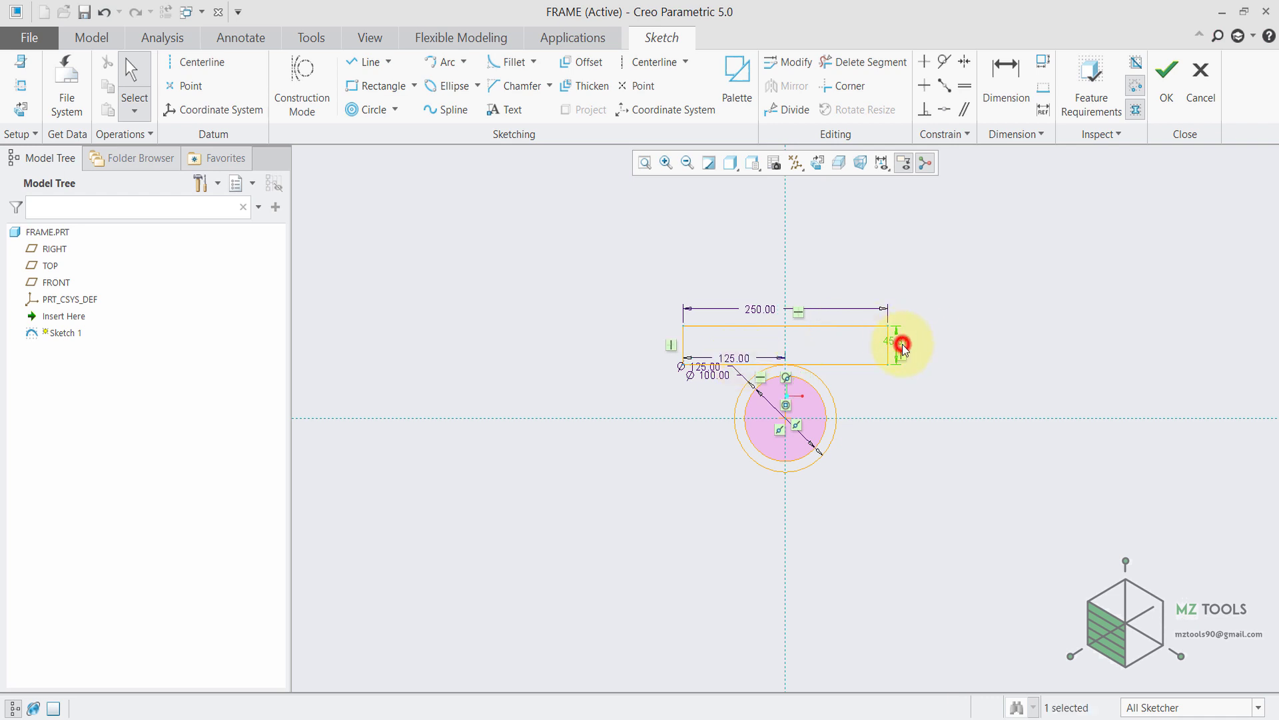
Step: Set the rectangle's height to 50
{"action": "double_click", "coordinate": [902, 344]}
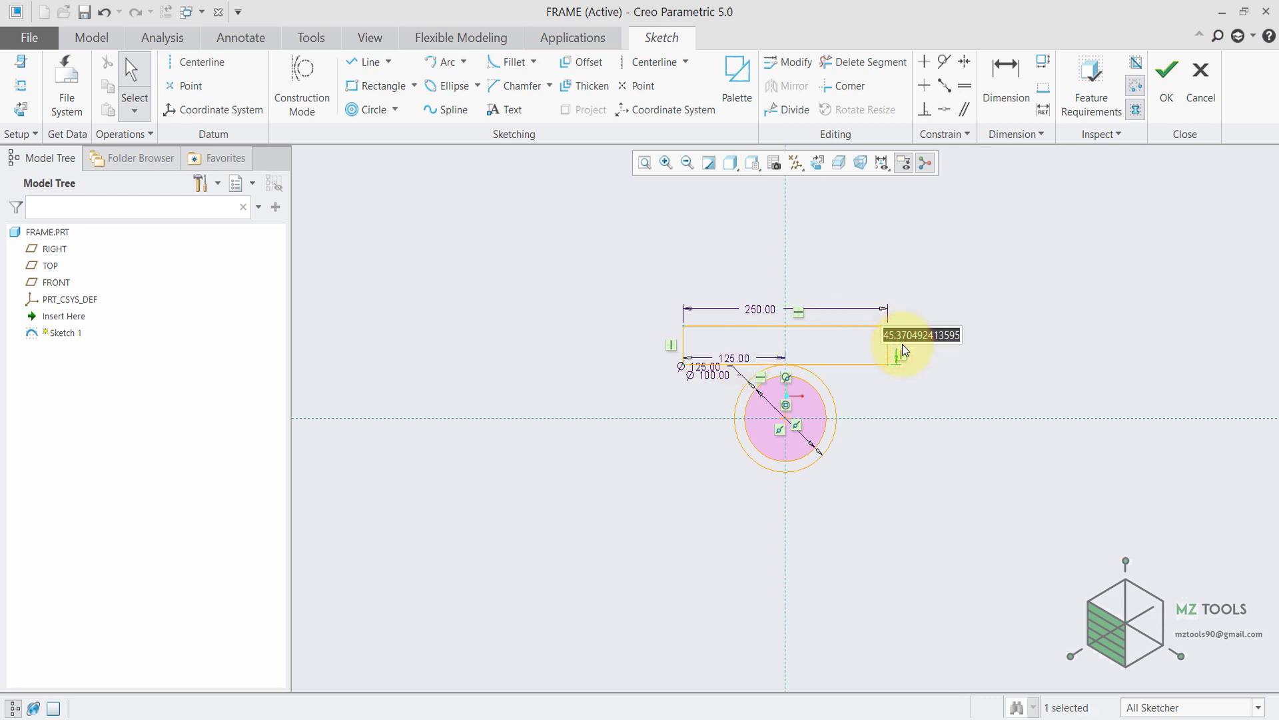
{"action": "type", "text": "50"}
{"action": "key", "text": "Return"}
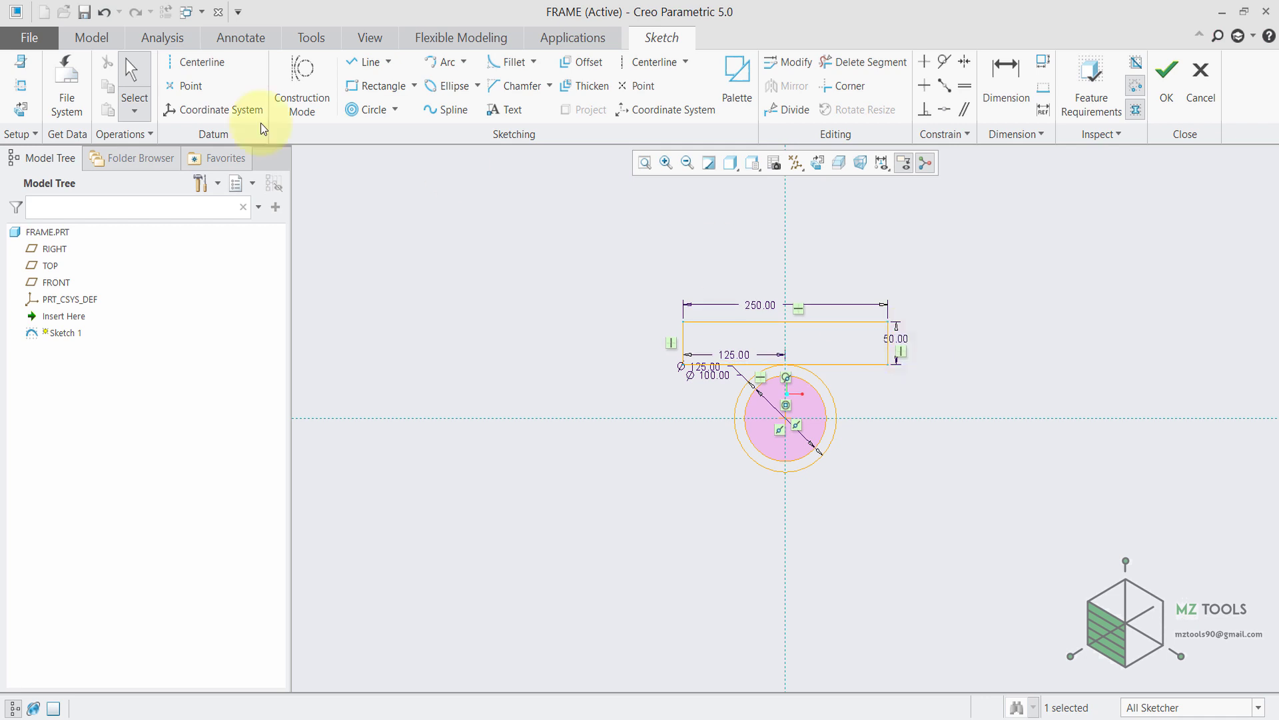
Step: Draw two vertical lines from the outer circle's left and right quadrant points up to the rectangle's lower edge
{"action": "left_click", "coordinate": [363, 62]}
{"action": "scroll", "coordinate": [802, 383], "scroll_direction": "down", "scroll_amount": 3}
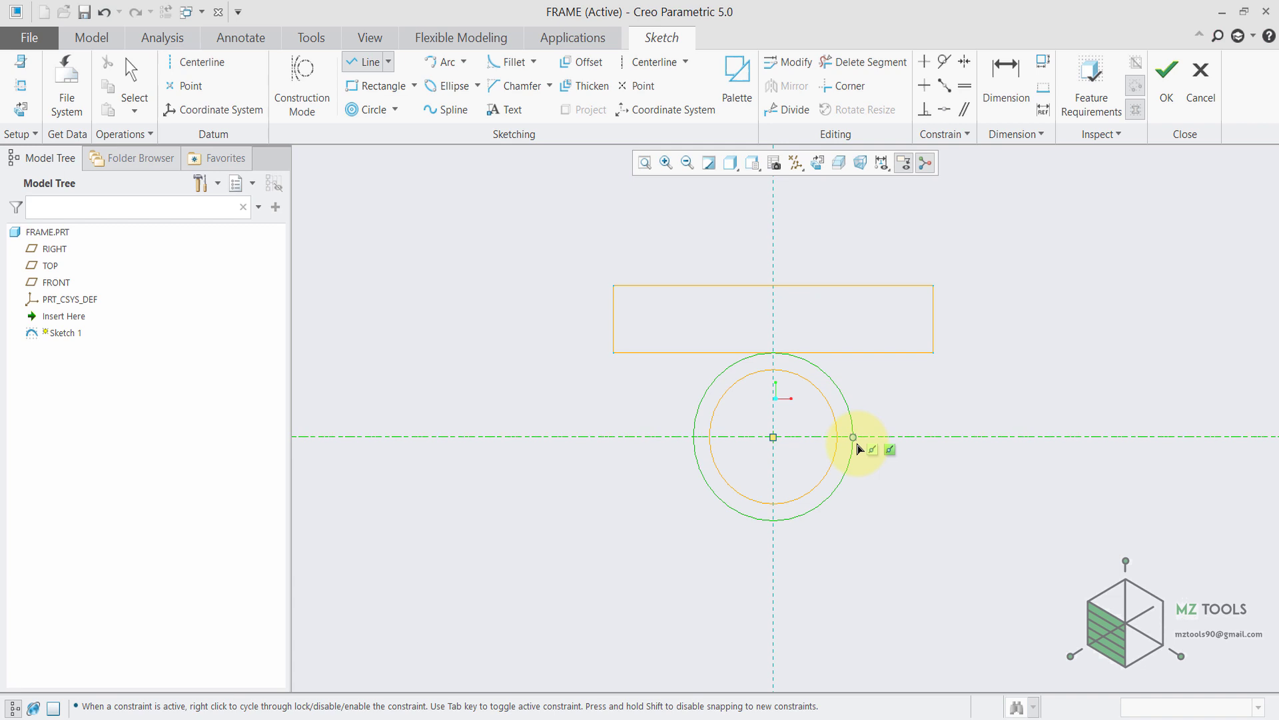
{"action": "left_click", "coordinate": [856, 441]}
{"action": "left_click", "coordinate": [852, 350]}
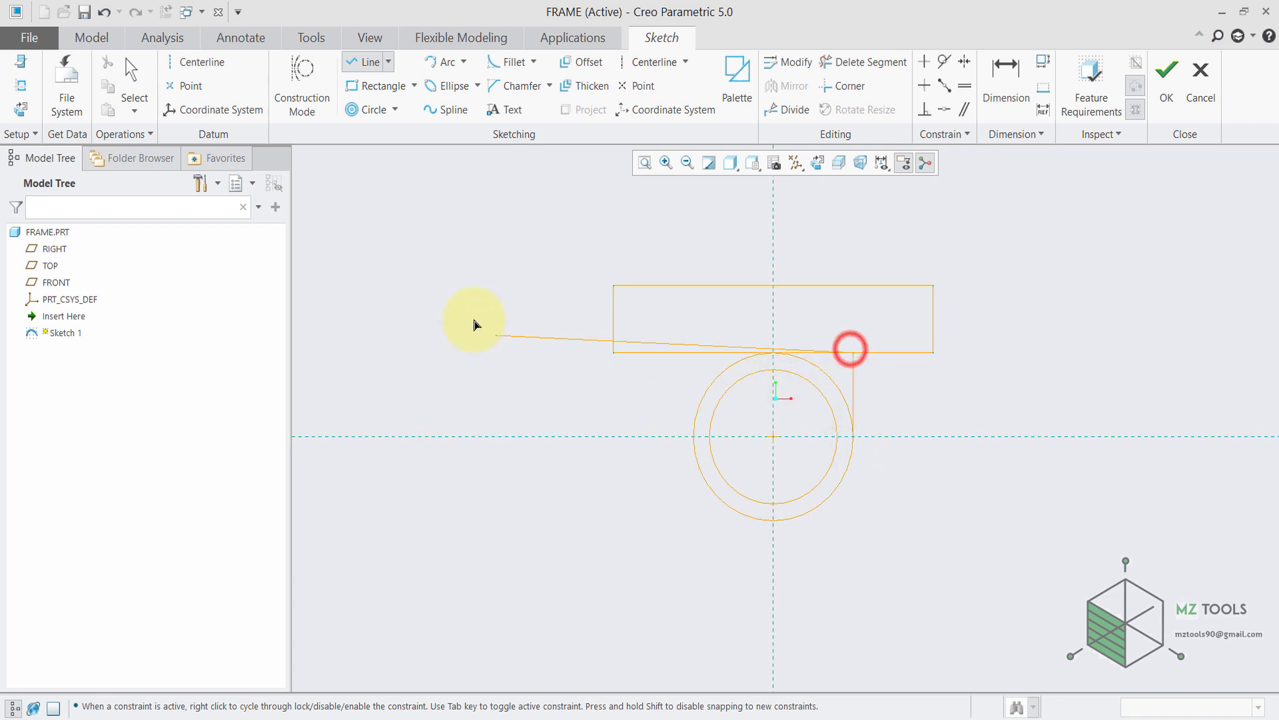
{"action": "middle_click", "coordinate": [614, 351]}
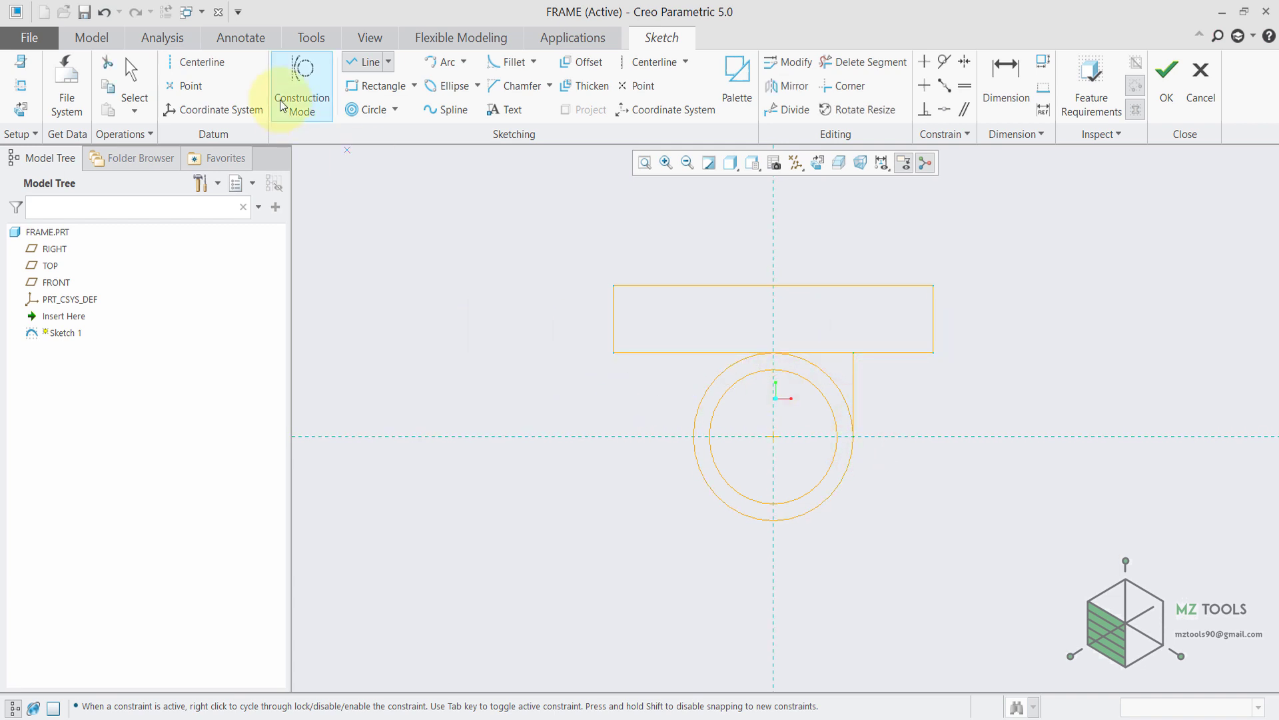
{"action": "left_click", "coordinate": [693, 437]}
{"action": "left_click", "coordinate": [693, 353]}
{"action": "middle_click", "coordinate": [693, 353]}
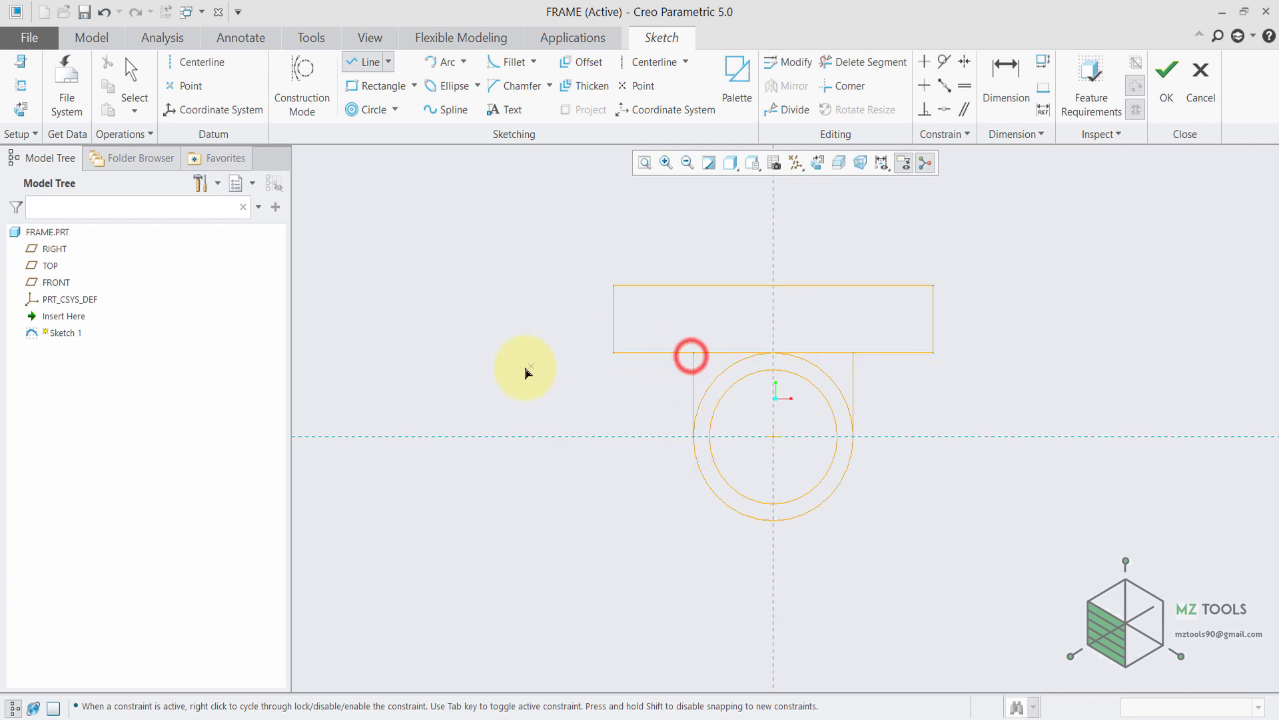
Step: Trim away the rectangle's lower edge between the two vertical lines and the upper half of the outer circle
{"action": "left_click", "coordinate": [841, 64]}
{"action": "mouse_move", "coordinate": [803, 353]}
{"action": "left_mouse_down"}
{"action": "mouse_move", "coordinate": [697, 379]}
{"action": "mouse_move", "coordinate": [570, 365]}
{"action": "left_mouse_up"}
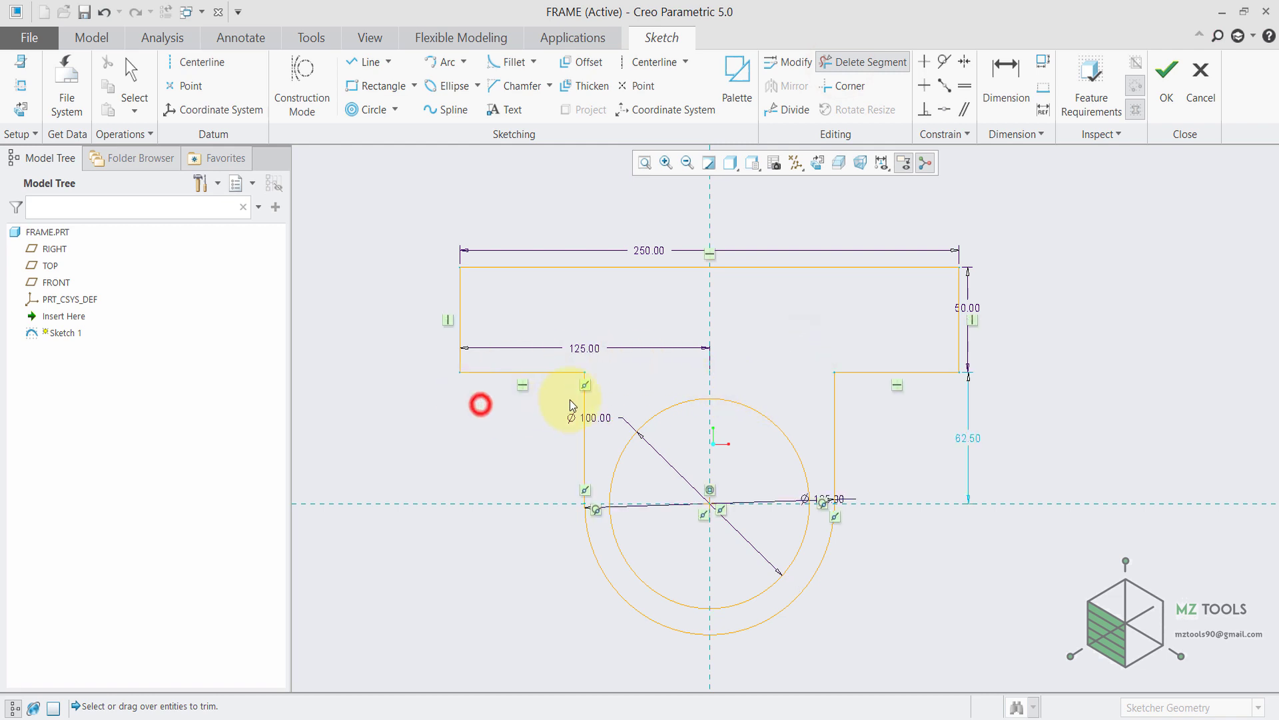
{"action": "middle_click", "coordinate": [570, 399]}
{"action": "scroll", "coordinate": [599, 273], "scroll_direction": "up", "scroll_amount": 1}
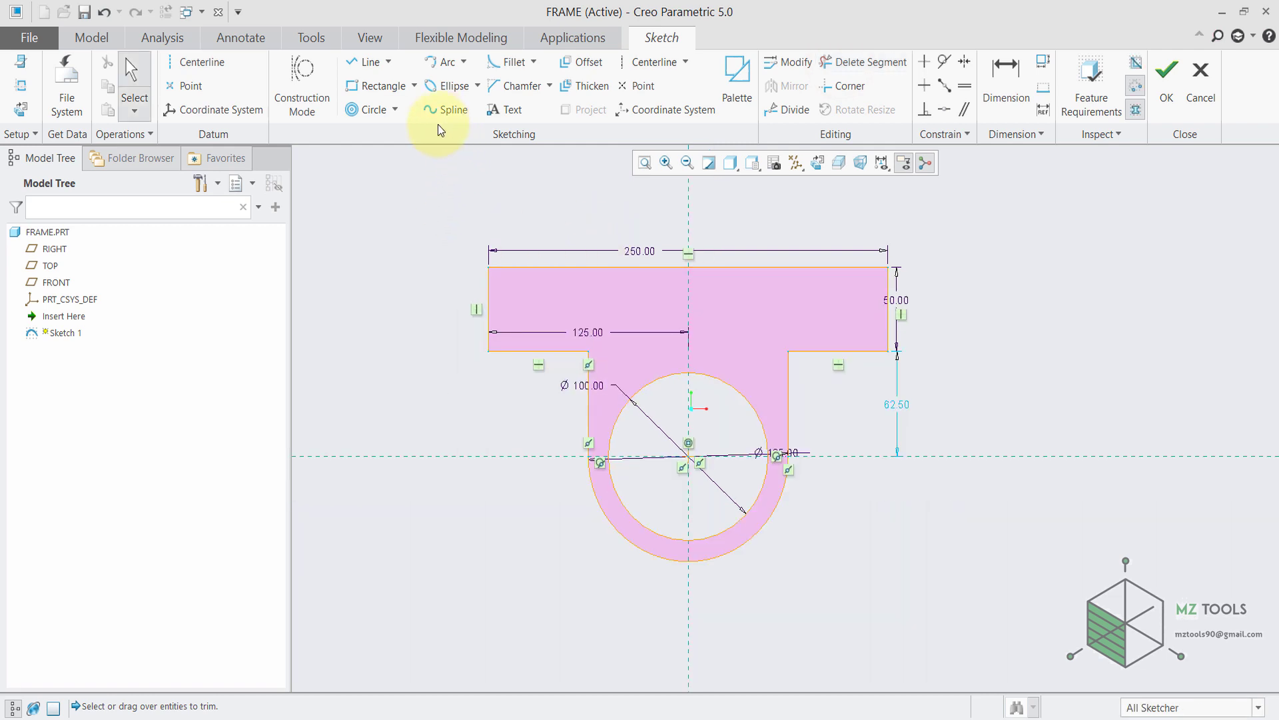
Step: Fillet the corner between the rectangle's lower edge and the right vertical line with a radius of 20
{"action": "left_click", "coordinate": [511, 62]}
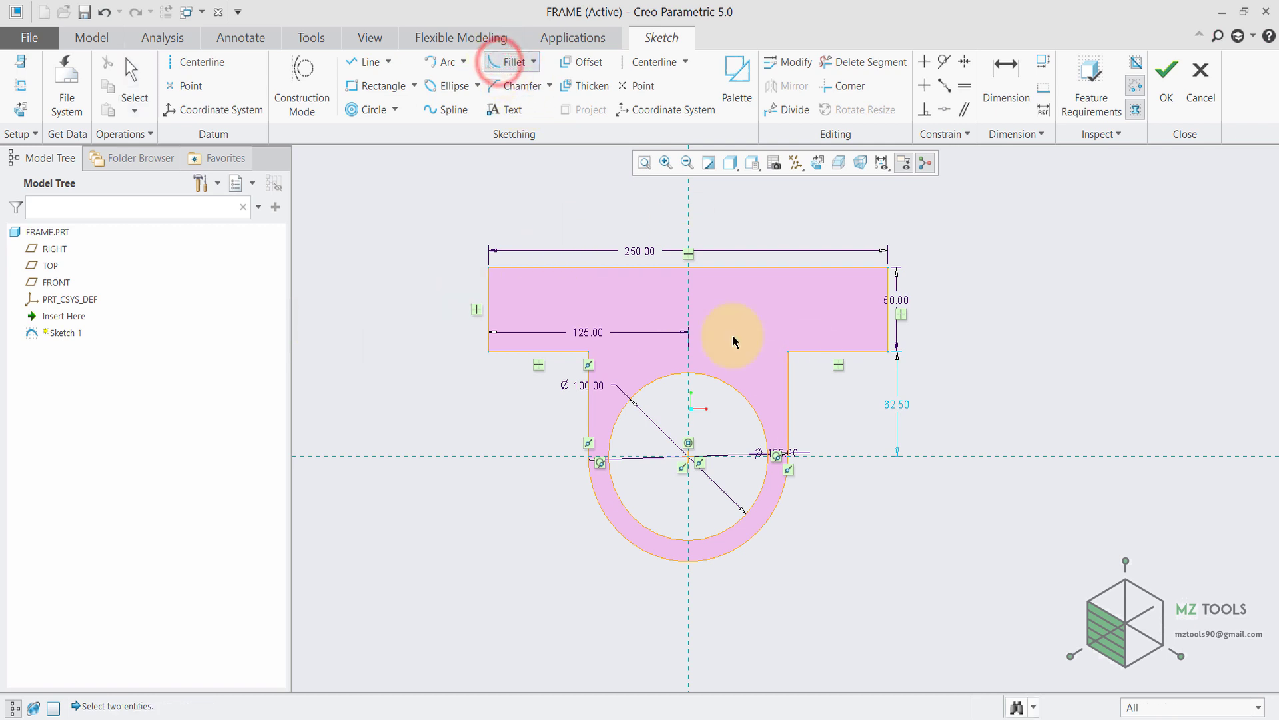
{"action": "left_click", "coordinate": [800, 351]}
{"action": "left_click", "coordinate": [789, 374]}
{"action": "middle_click", "coordinate": [774, 353]}
{"action": "double_click", "coordinate": [763, 342]}
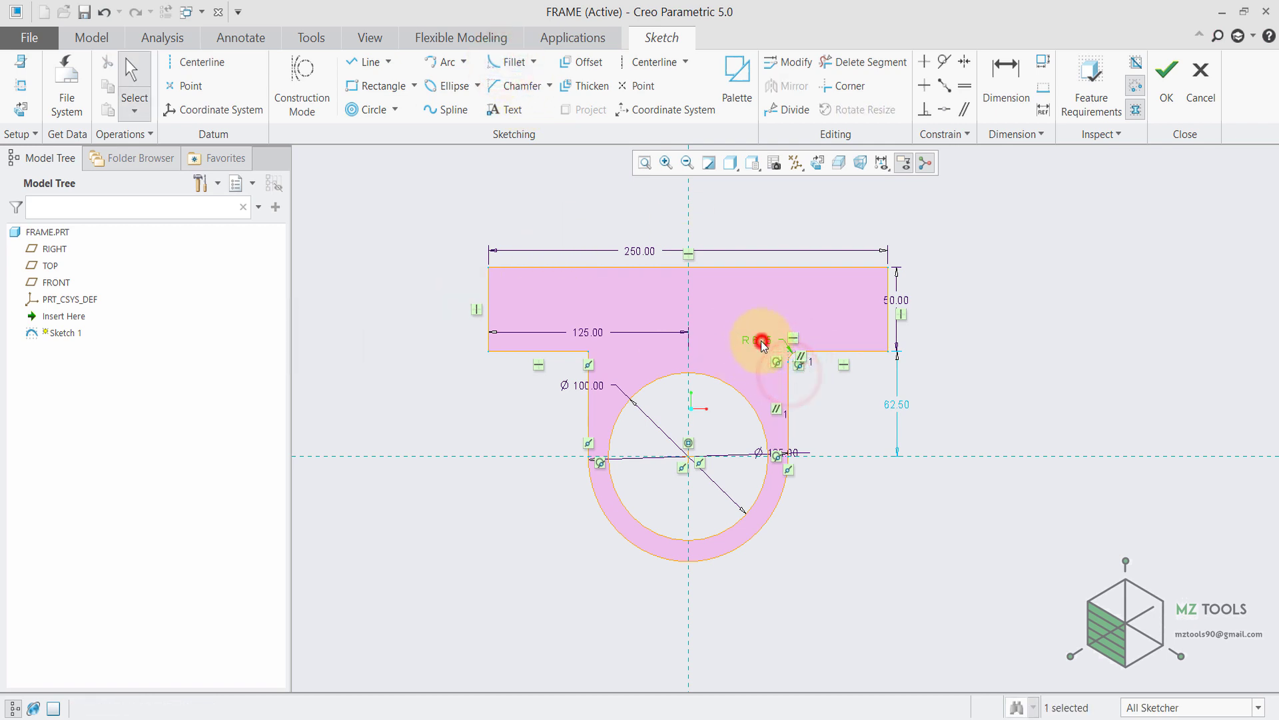
{"action": "type", "text": "20"}
{"action": "key", "text": "Return"}
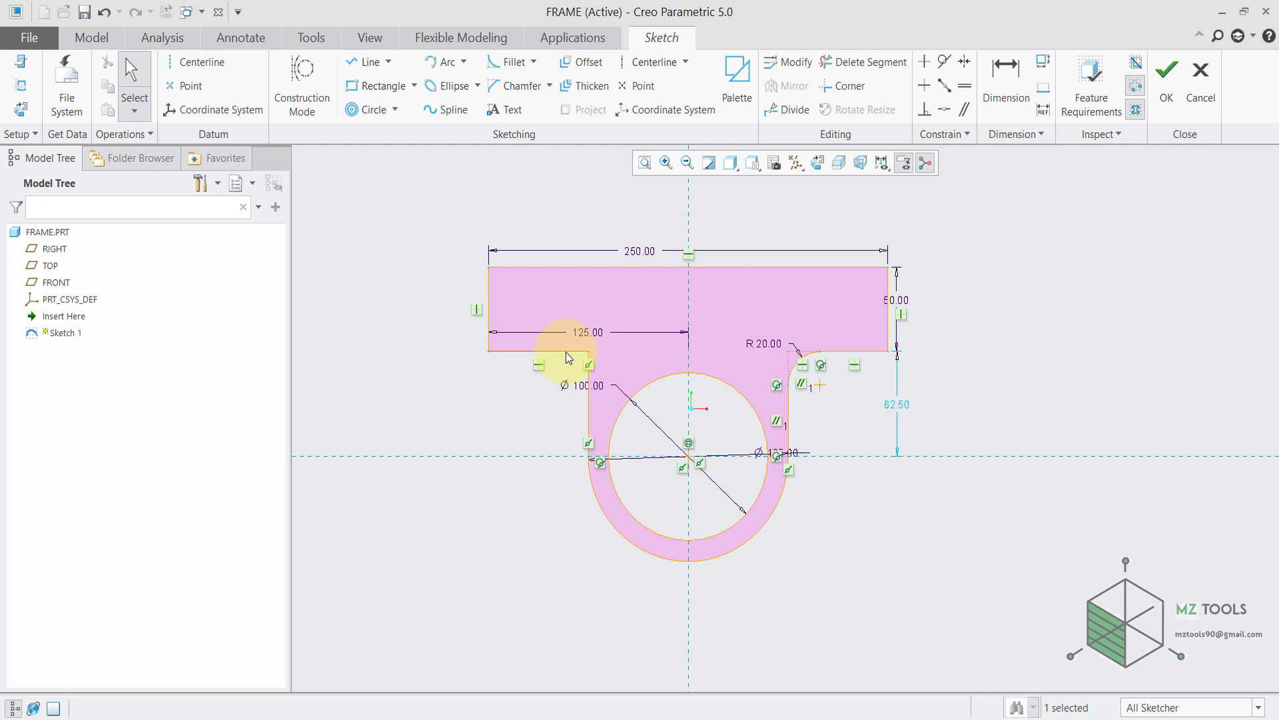
Step: Fillet the corner between the rectangle's lower edge and the left vertical line with a radius of 20
{"action": "left_click", "coordinate": [517, 61]}
{"action": "left_click", "coordinate": [557, 349]}
{"action": "left_click", "coordinate": [589, 401]}
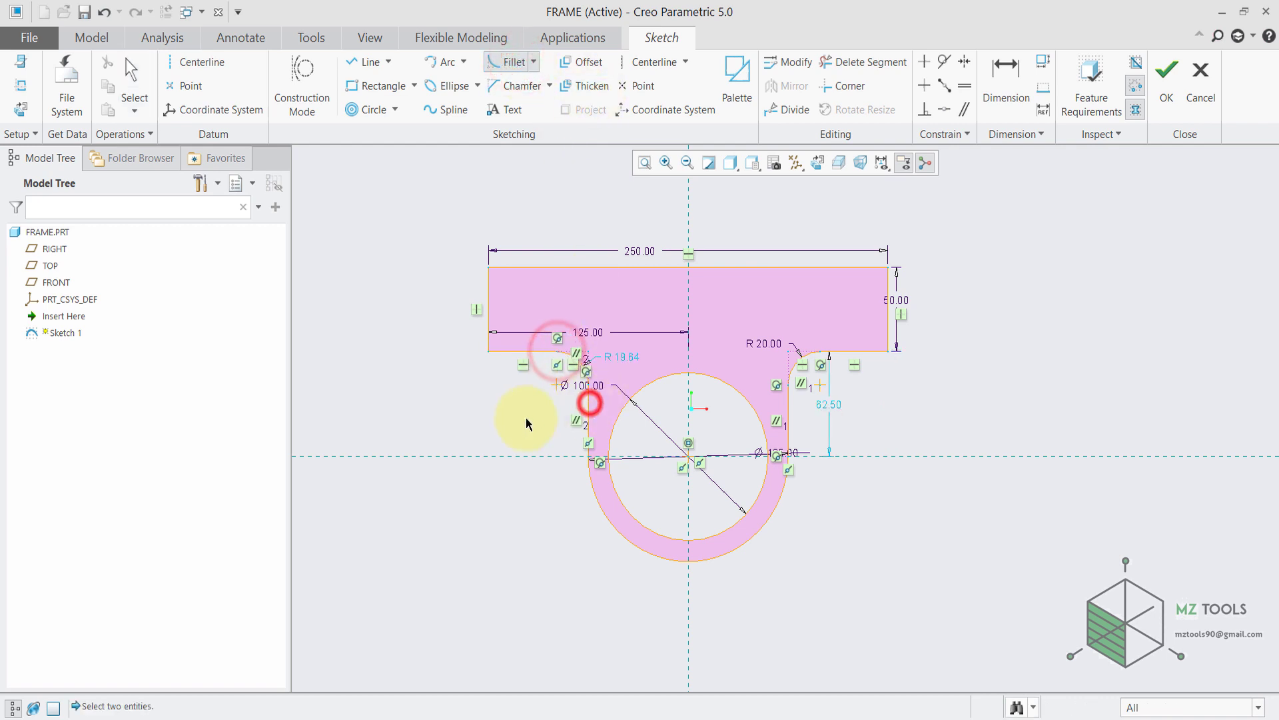
{"action": "middle_click", "coordinate": [636, 360]}
{"action": "double_click", "coordinate": [636, 358]}
{"action": "type", "text": "20"}
{"action": "key", "text": "Return"}
{"action": "left_click", "coordinate": [975, 363]}
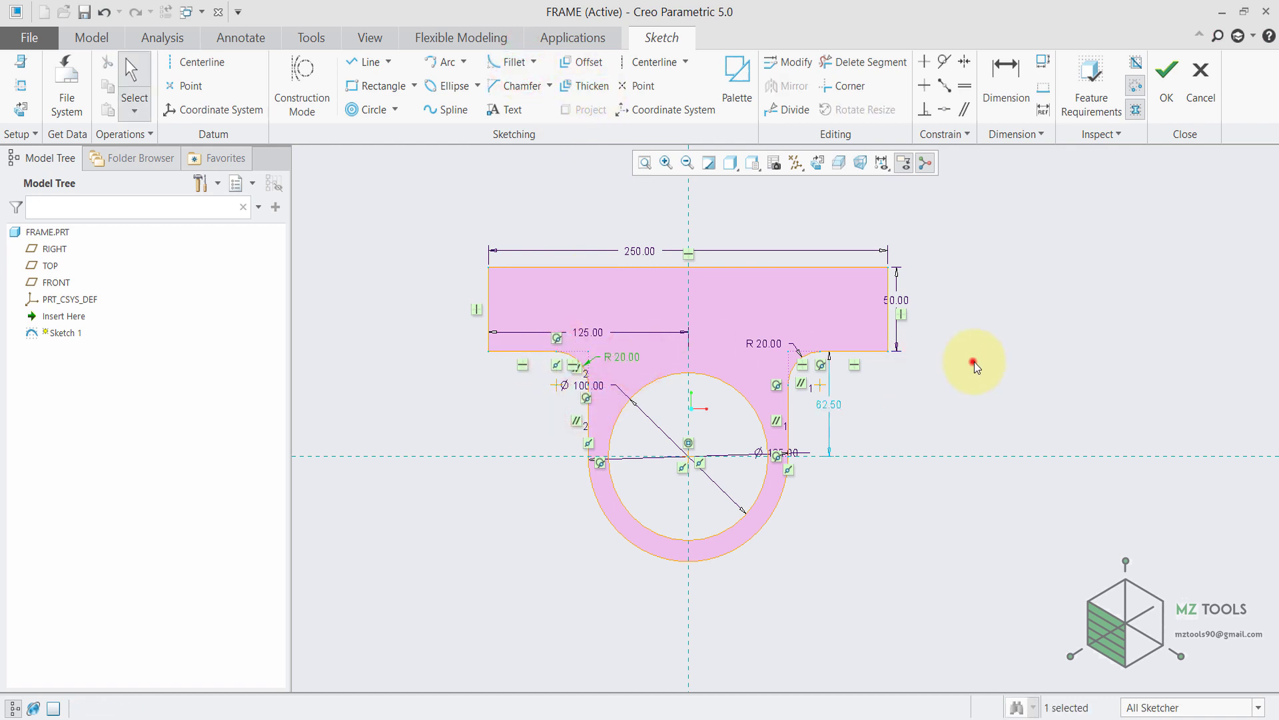
Step: Move the inner circle's diameter dimension below the profile and finish the sketch
{"action": "left_click_drag", "start_coordinate": [586, 385], "coordinate": [743, 585]}
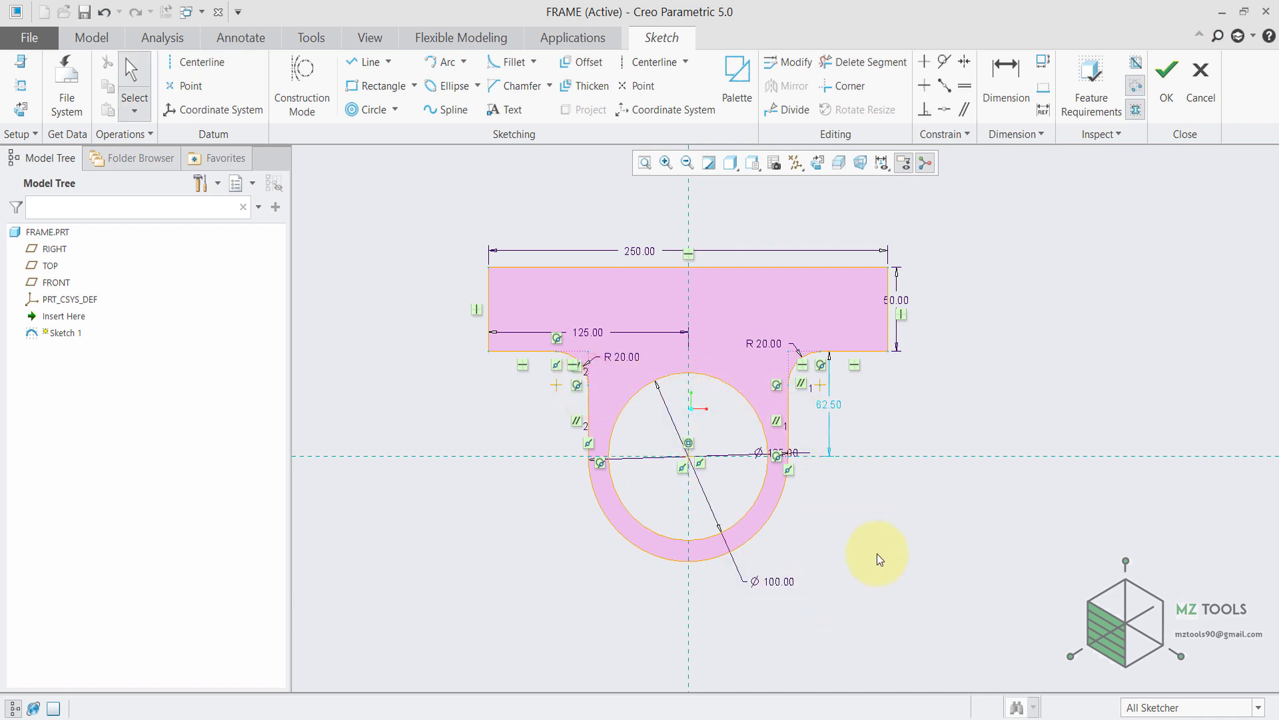
{"action": "left_click", "coordinate": [1167, 73]}
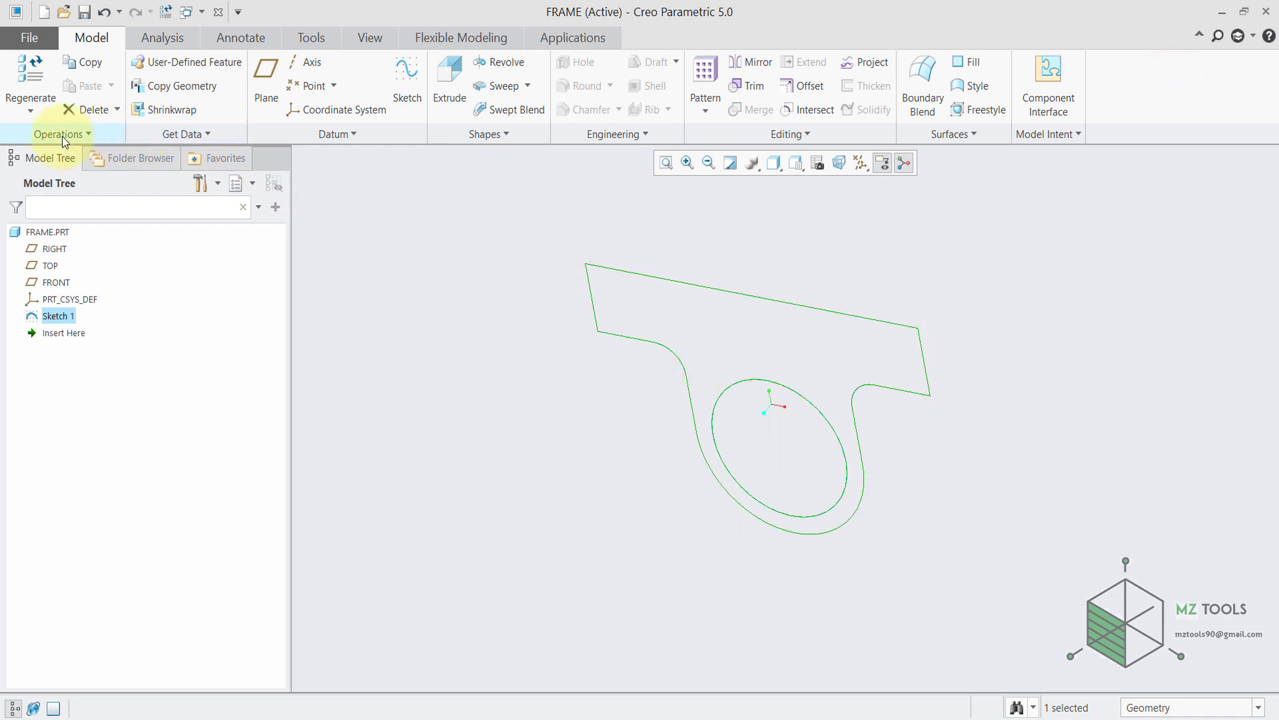
Step: Extrude the sketch symmetrically about its plane to a total depth of 50
{"action": "left_click", "coordinate": [450, 78]}
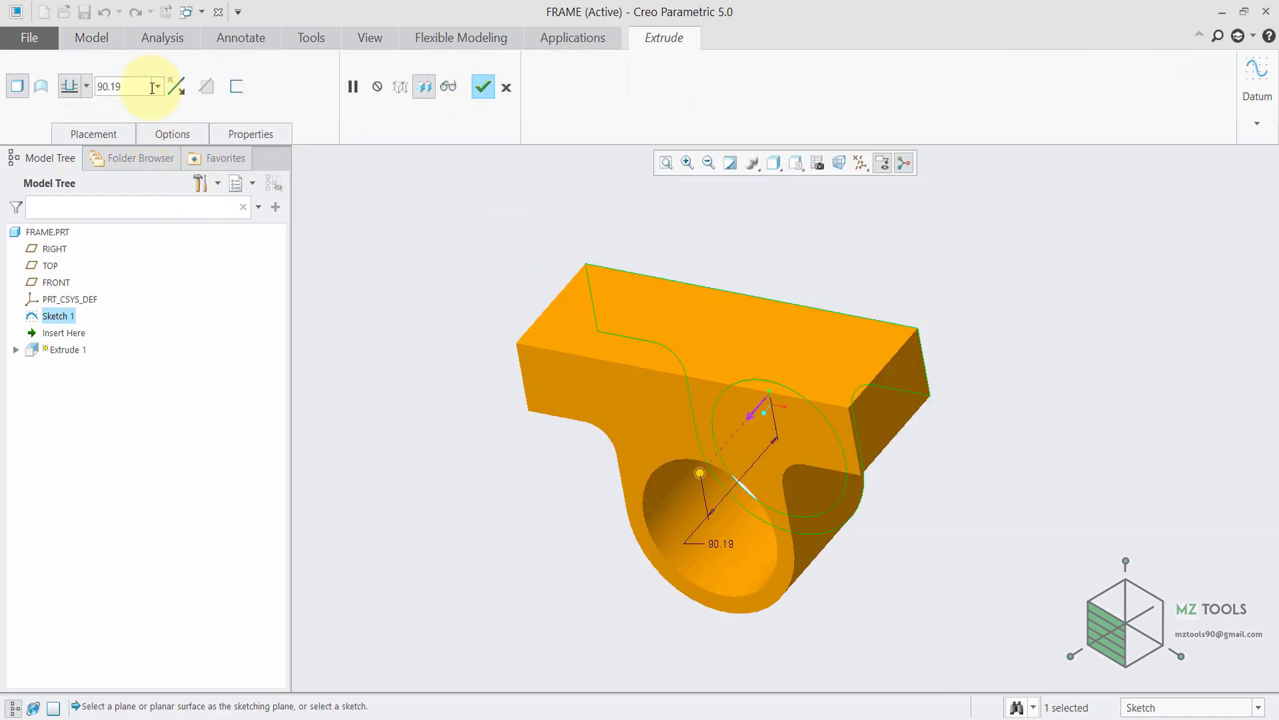
{"action": "left_click", "coordinate": [158, 86]}
{"action": "left_click", "coordinate": [86, 86]}
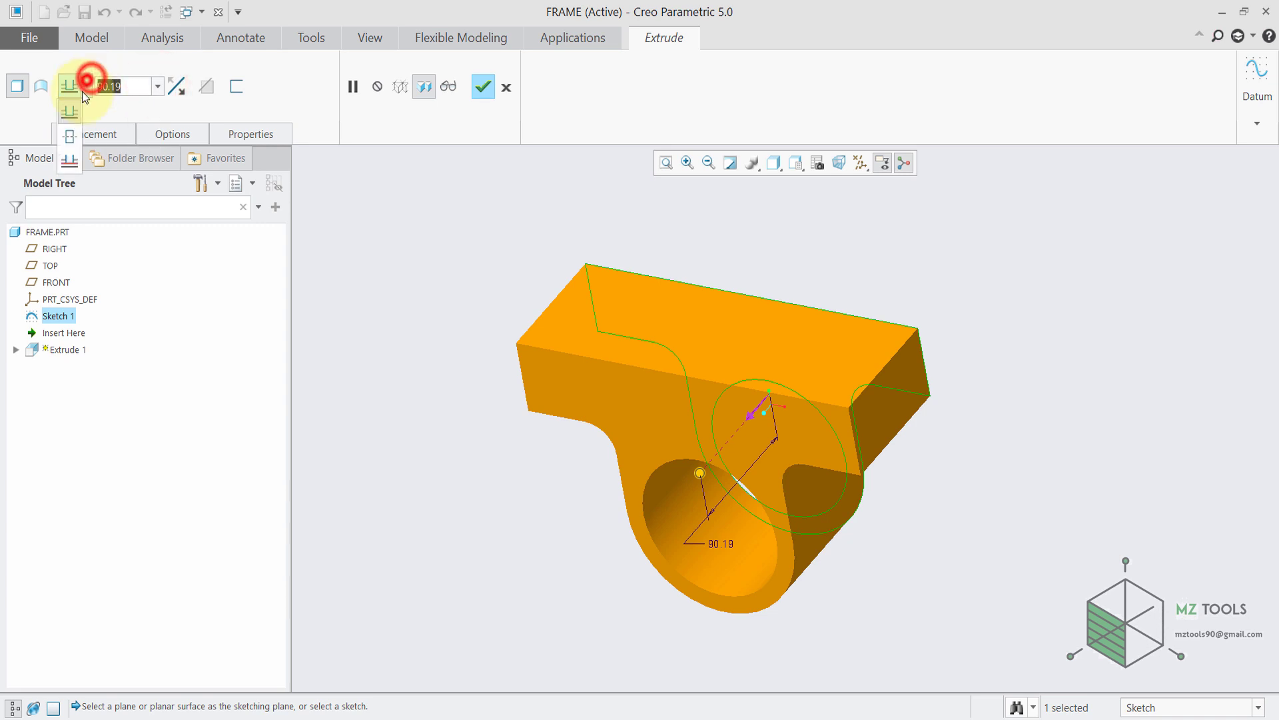
{"action": "left_click", "coordinate": [64, 138]}
{"action": "left_click", "coordinate": [133, 86]}
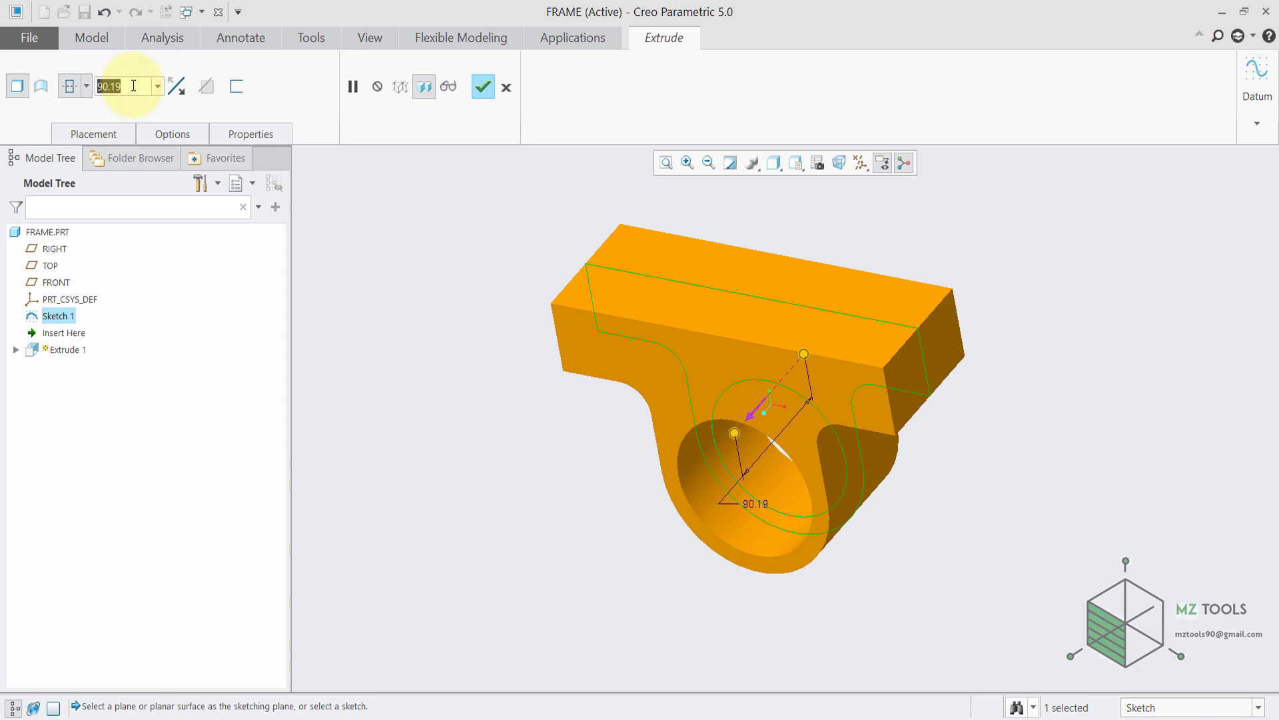
{"action": "type", "text": "50"}
{"action": "key", "text": "Return"}
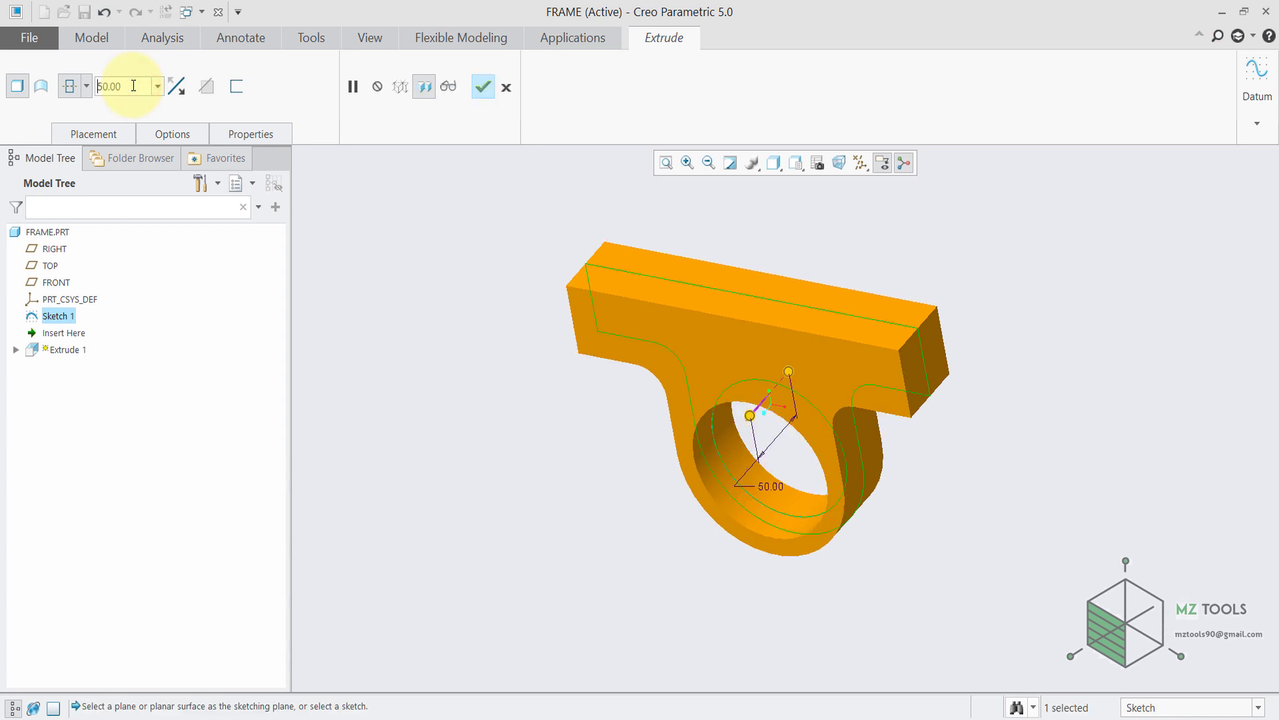
{"action": "left_click", "coordinate": [483, 87]}
{"action": "left_click", "coordinate": [471, 273]}
Step: Set the model's display style to Shading With Edges
{"action": "left_click", "coordinate": [775, 165]}
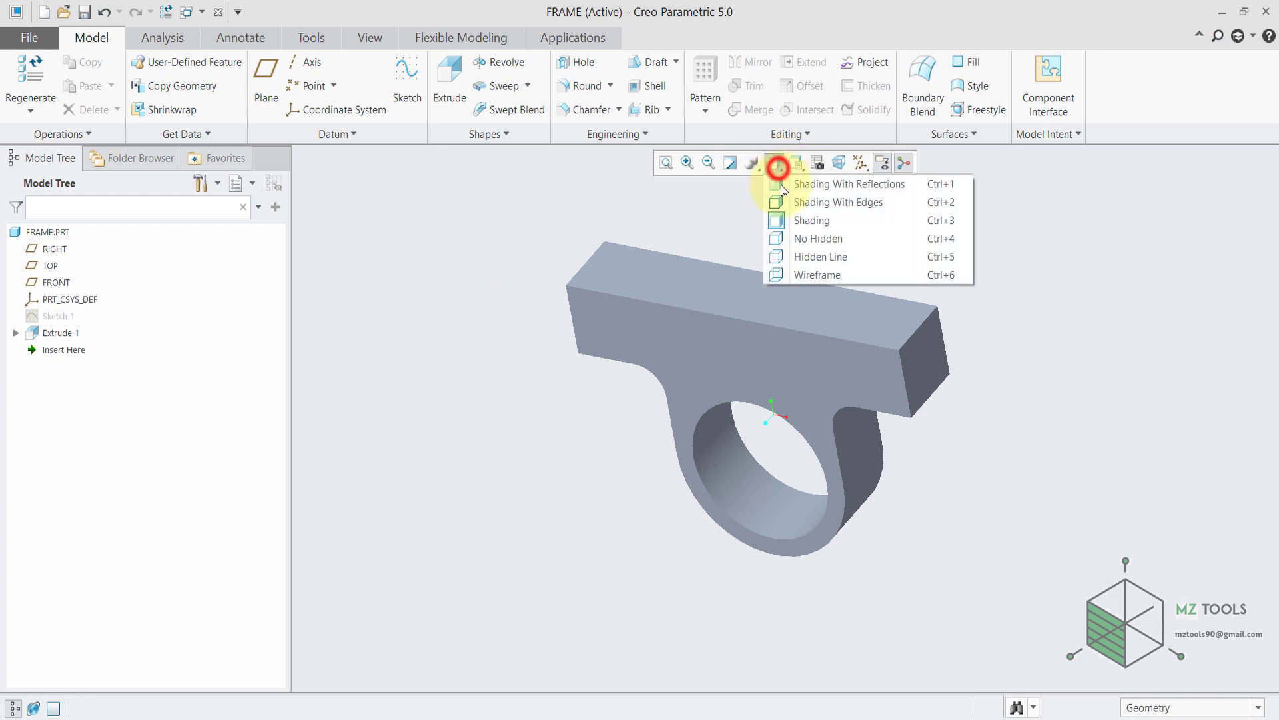
{"action": "left_click", "coordinate": [784, 198]}
{"action": "left_click", "coordinate": [511, 240]}
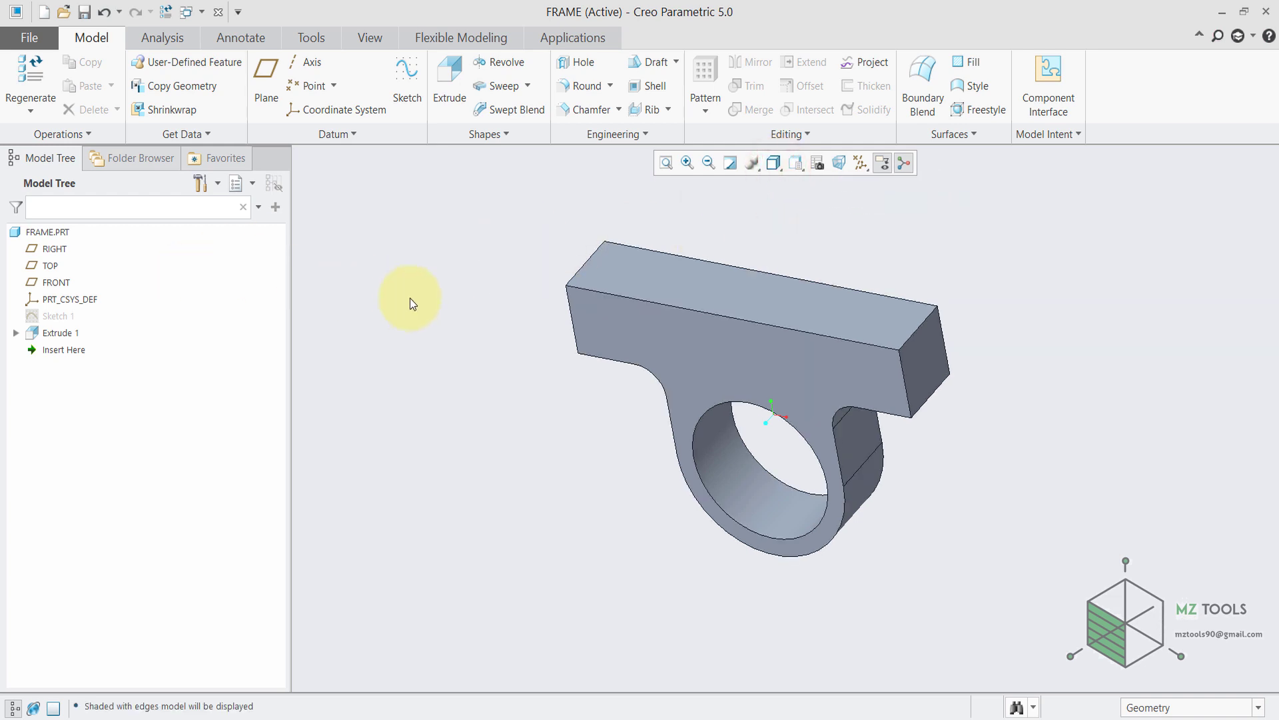
Step: Assign steel.mtl from the Legacy-Materials library to the Frame part
{"action": "right_click", "coordinate": [38, 231]}
{"action": "left_click", "coordinate": [100, 371]}
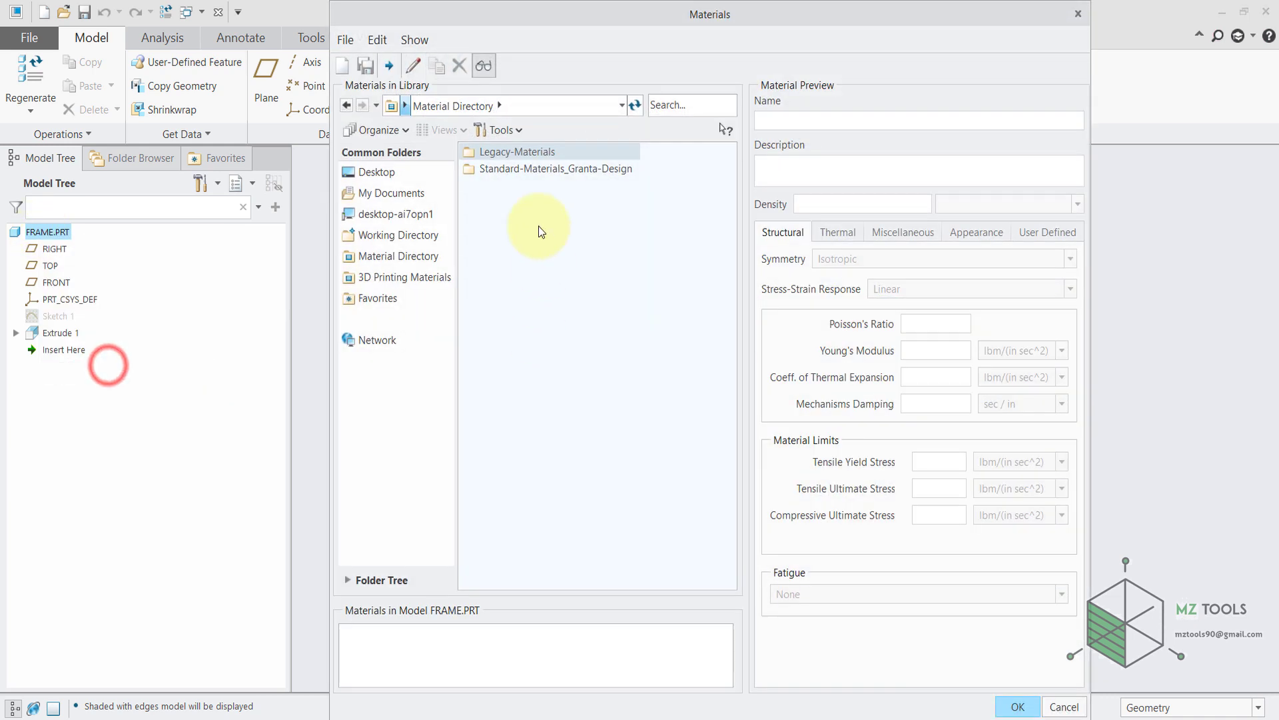
{"action": "left_click", "coordinate": [500, 153]}
{"action": "double_click", "coordinate": [501, 153]}
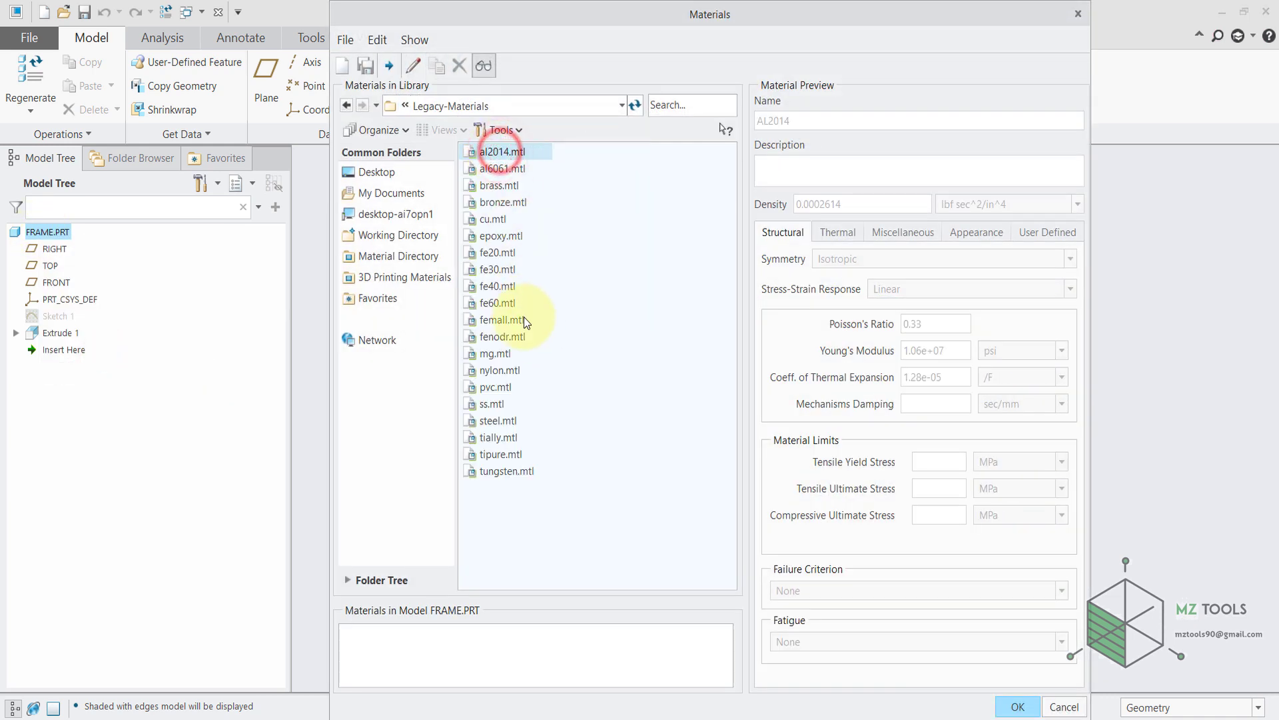
{"action": "double_click", "coordinate": [498, 421]}
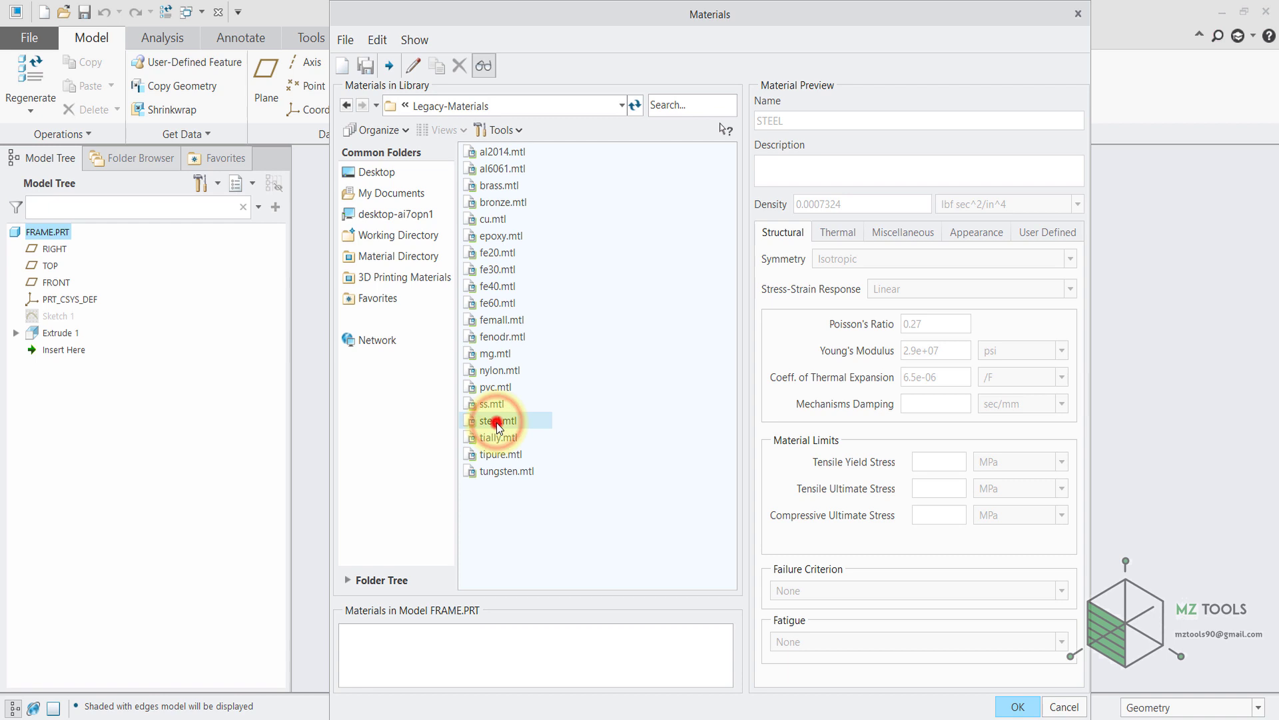
{"action": "left_click", "coordinate": [1013, 706]}
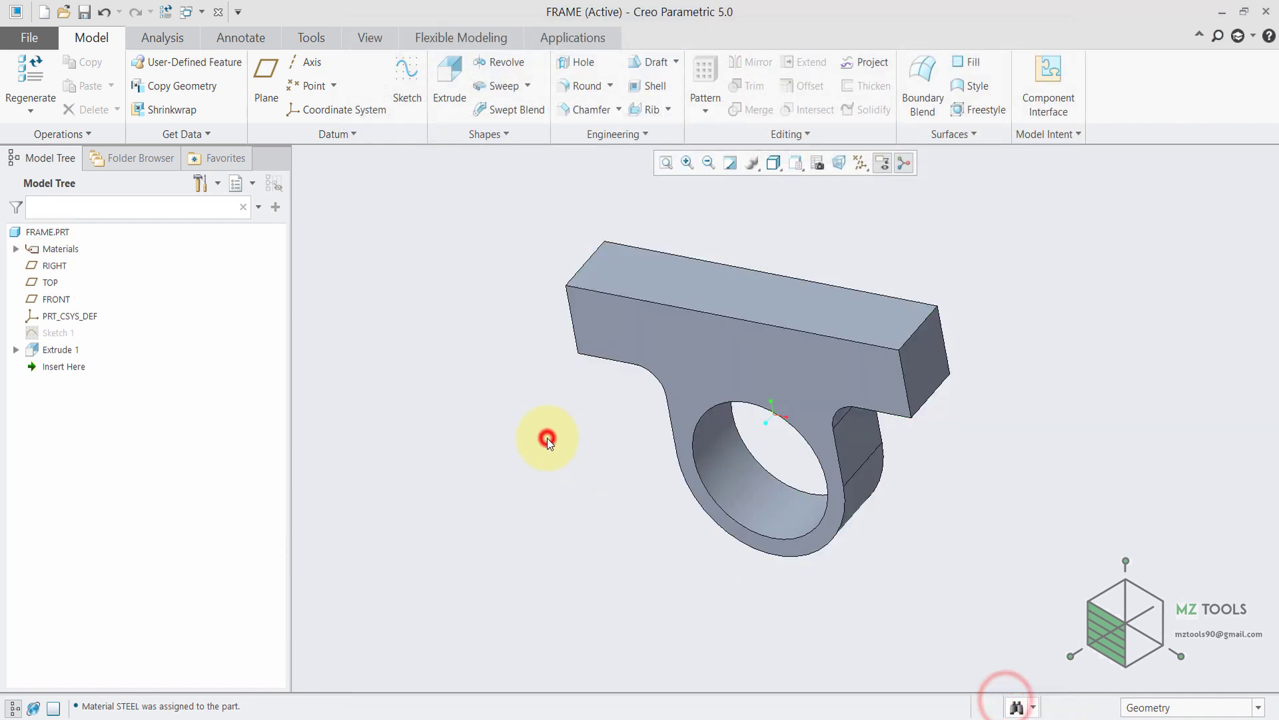
Step: Save the Frame part in the Simple folder
{"action": "mouse_move", "coordinate": [546, 438]}
{"action": "middle_mouse_down"}
{"action": "mouse_move", "coordinate": [524, 386]}
{"action": "mouse_move", "coordinate": [562, 437]}
{"action": "middle_mouse_up"}
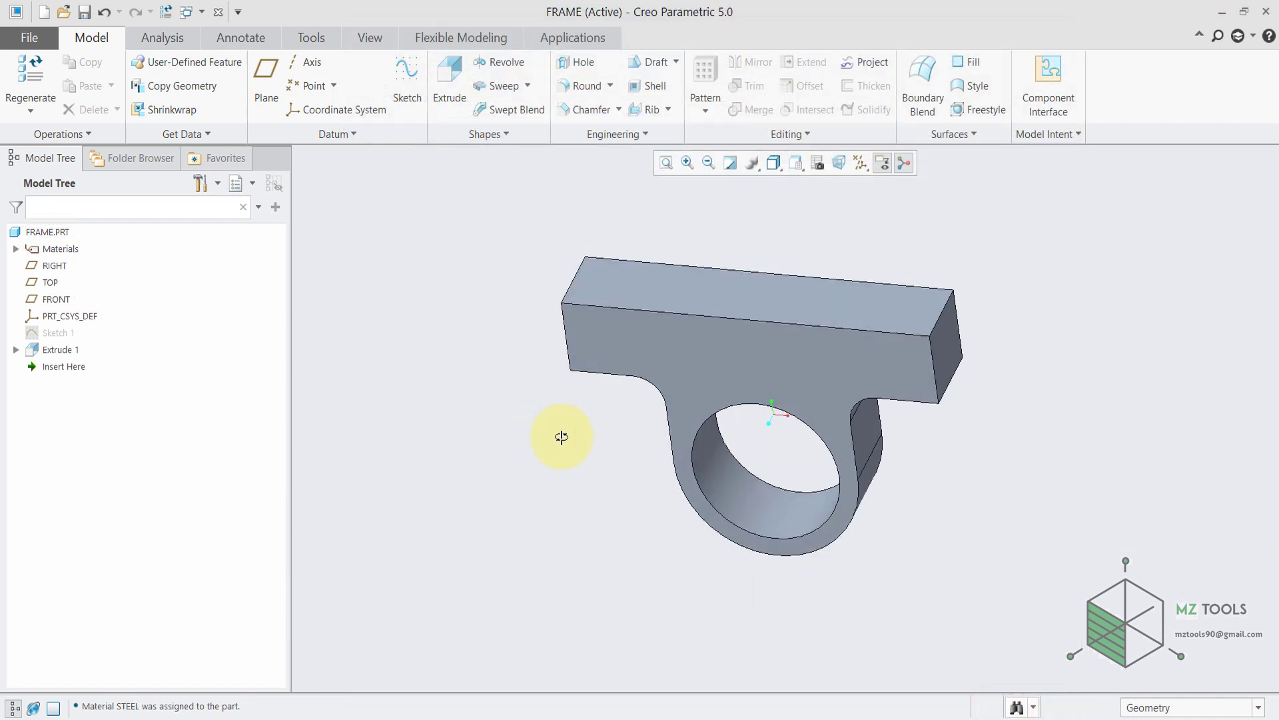
{"action": "left_click", "coordinate": [84, 12]}
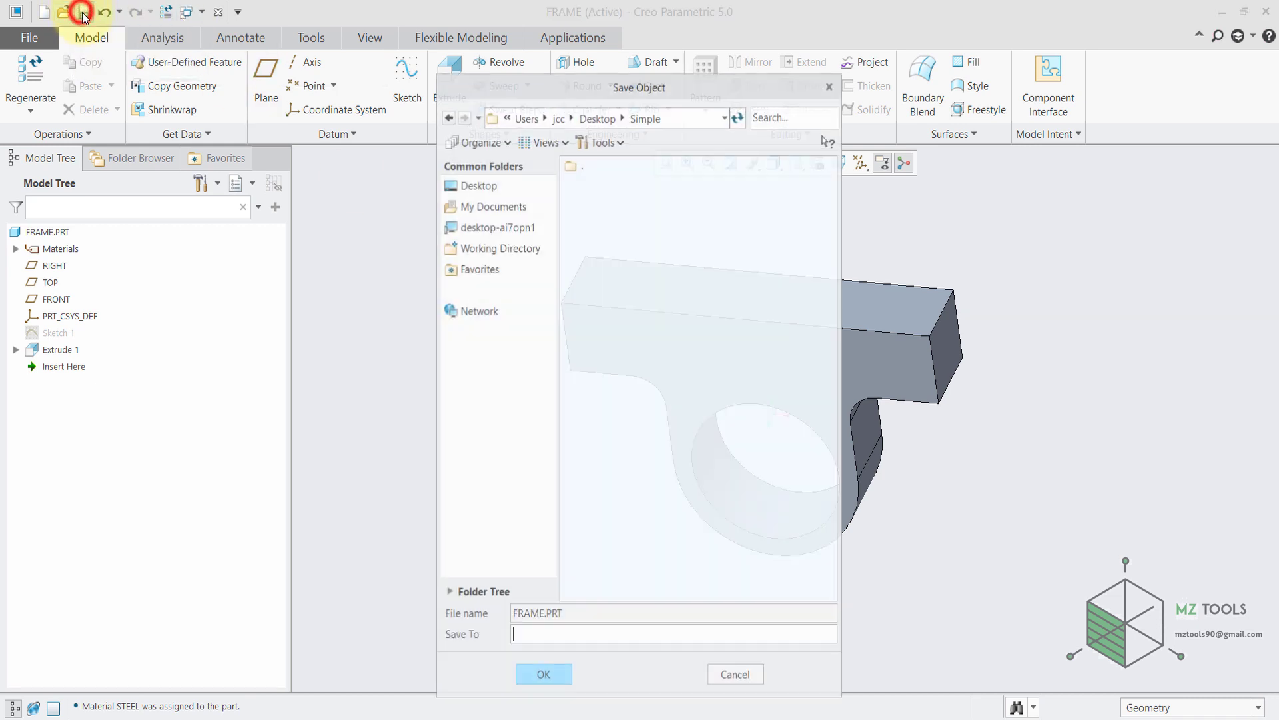
{"action": "left_click", "coordinate": [542, 676]}
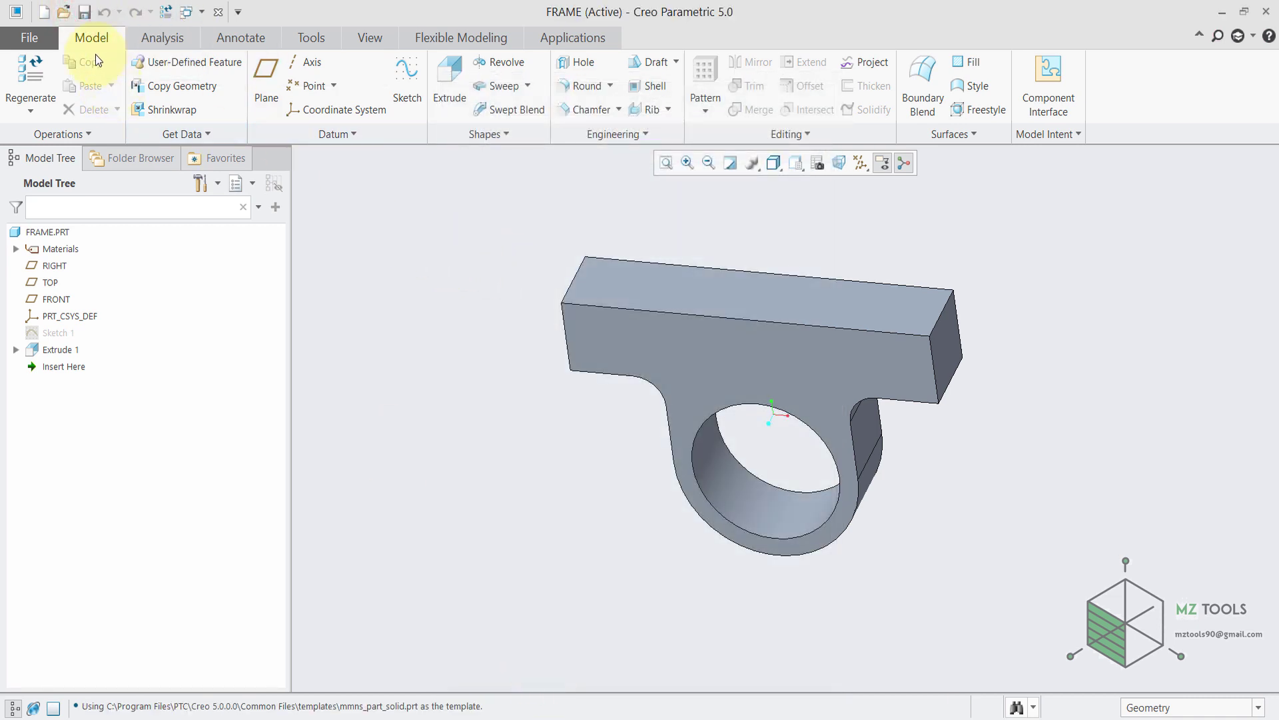
Step: Try to create a new solid part named Pendulum without using the default template
{"action": "left_click", "coordinate": [44, 12]}
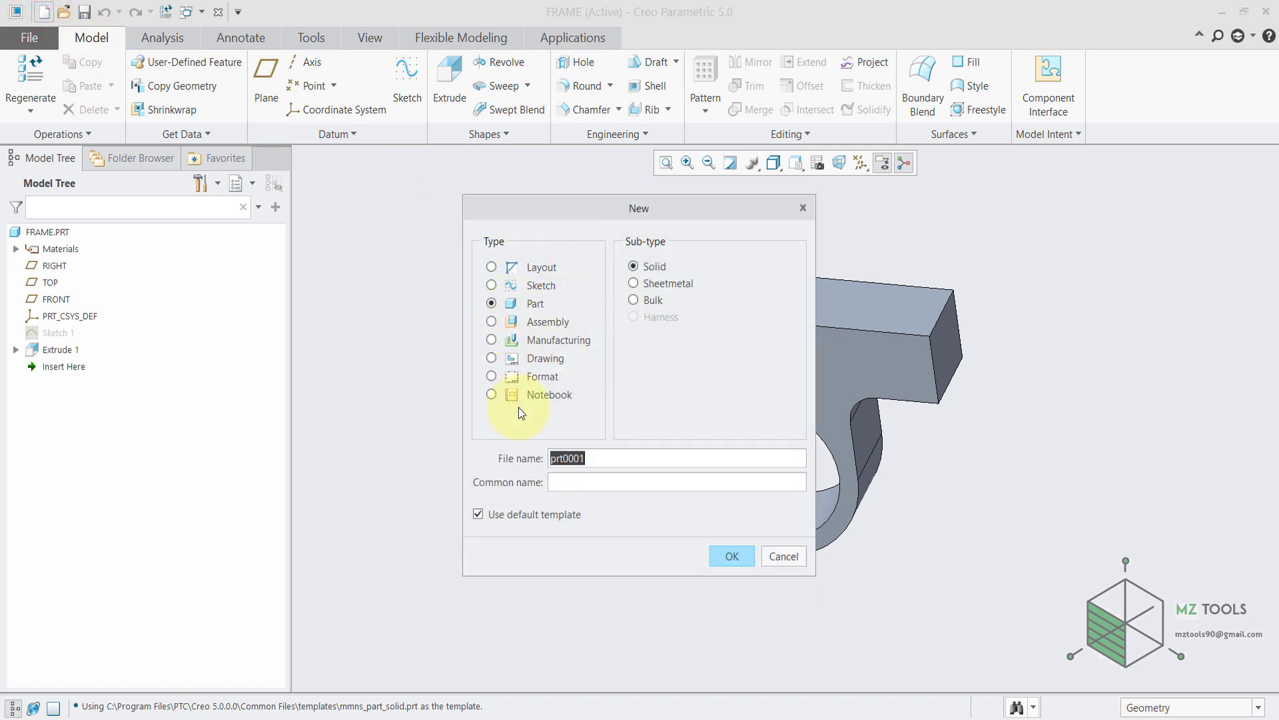
{"action": "left_click", "coordinate": [478, 514]}
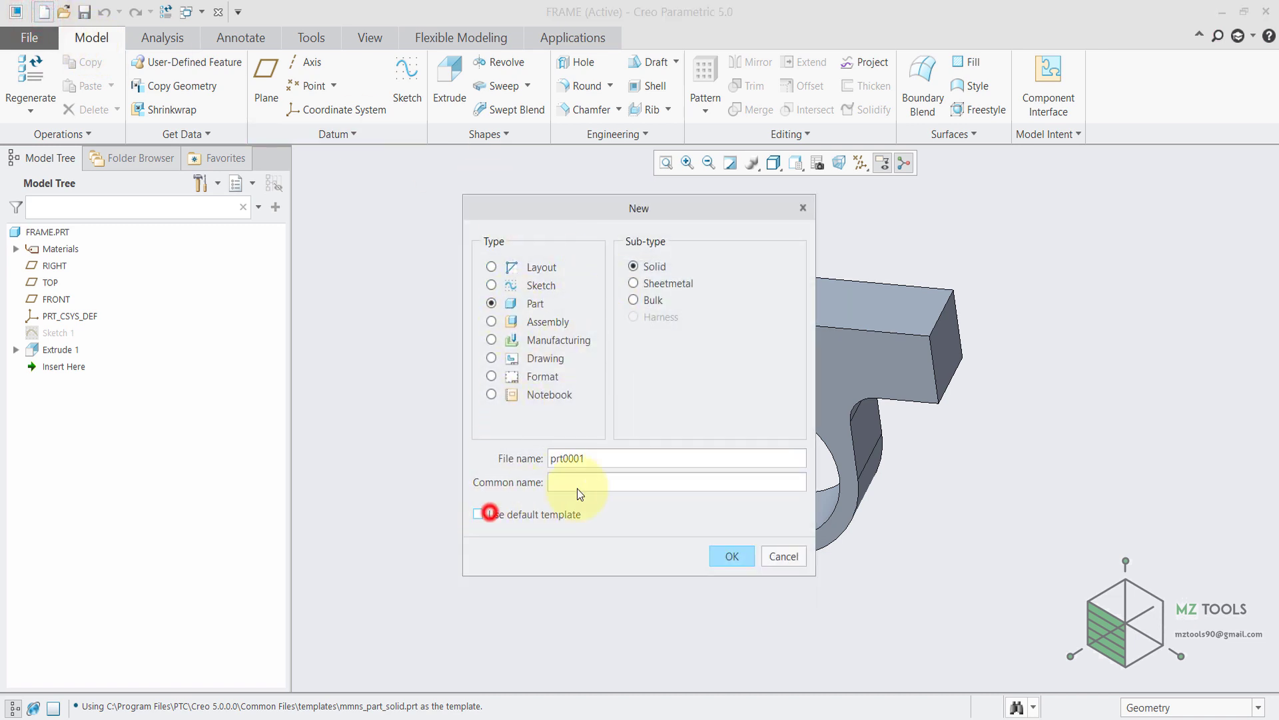
{"action": "left_click", "coordinate": [611, 458]}
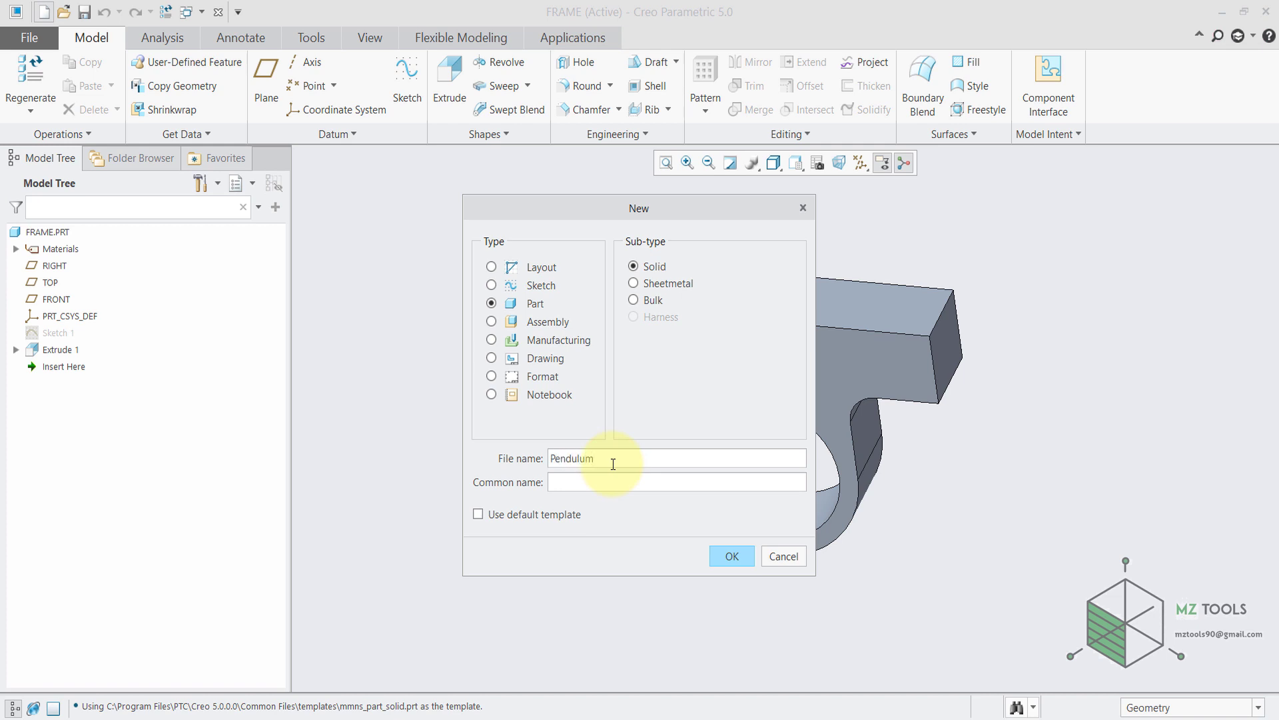
{"action": "left_click", "coordinate": [736, 557]}
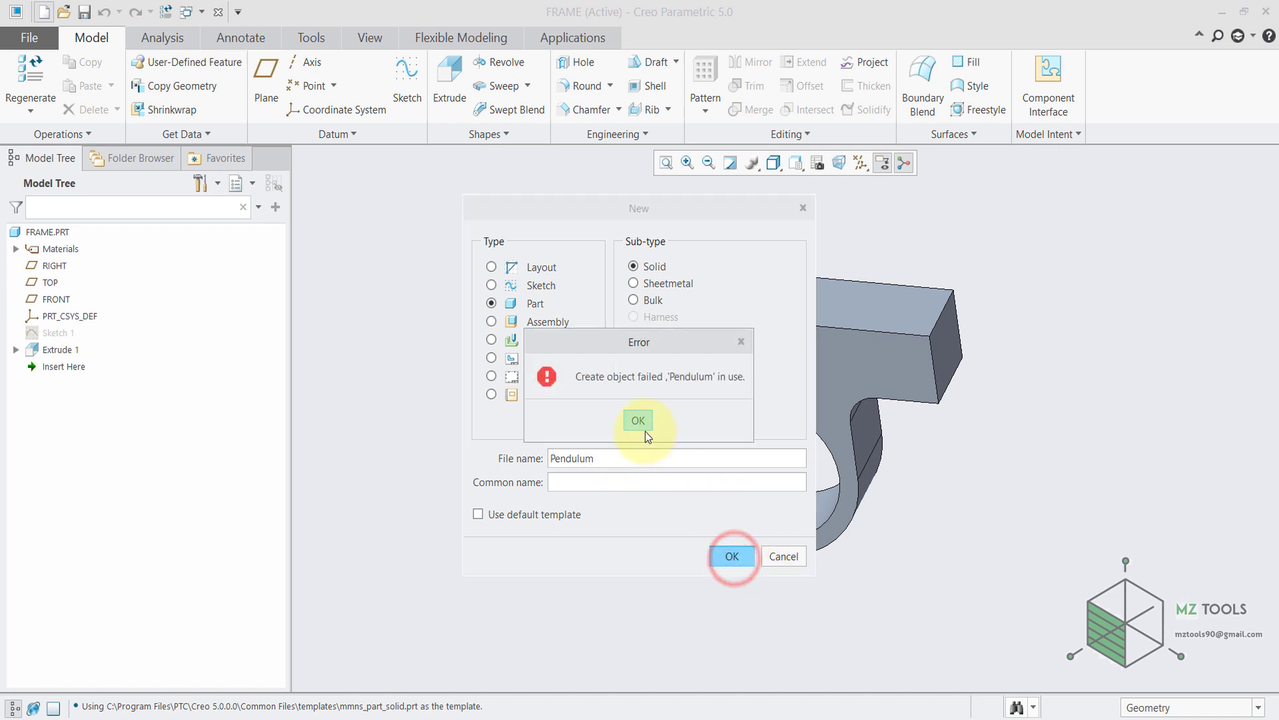
{"action": "left_click", "coordinate": [629, 424]}
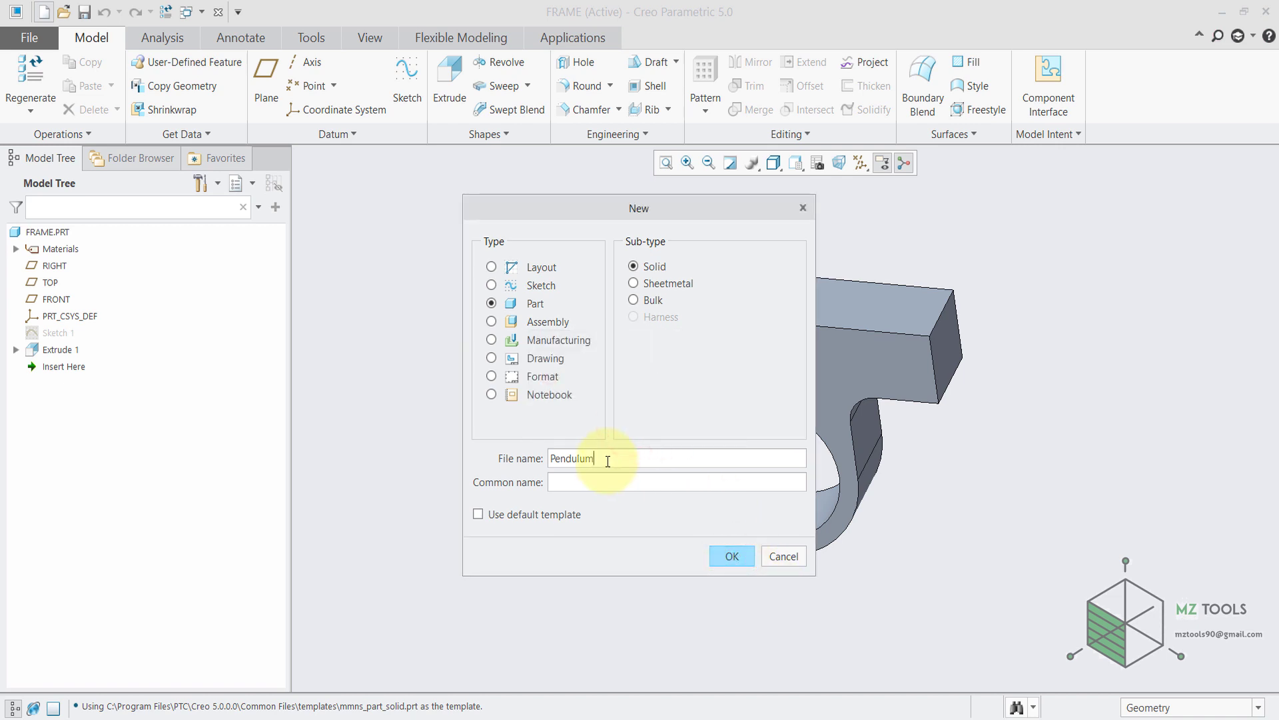
Step: Name the new part Pendulum2 and create it from the mmns_part_solid template
{"action": "left_click", "coordinate": [726, 551]}
{"action": "scroll", "coordinate": [538, 301], "scroll_direction": "down", "scroll_amount": 1}
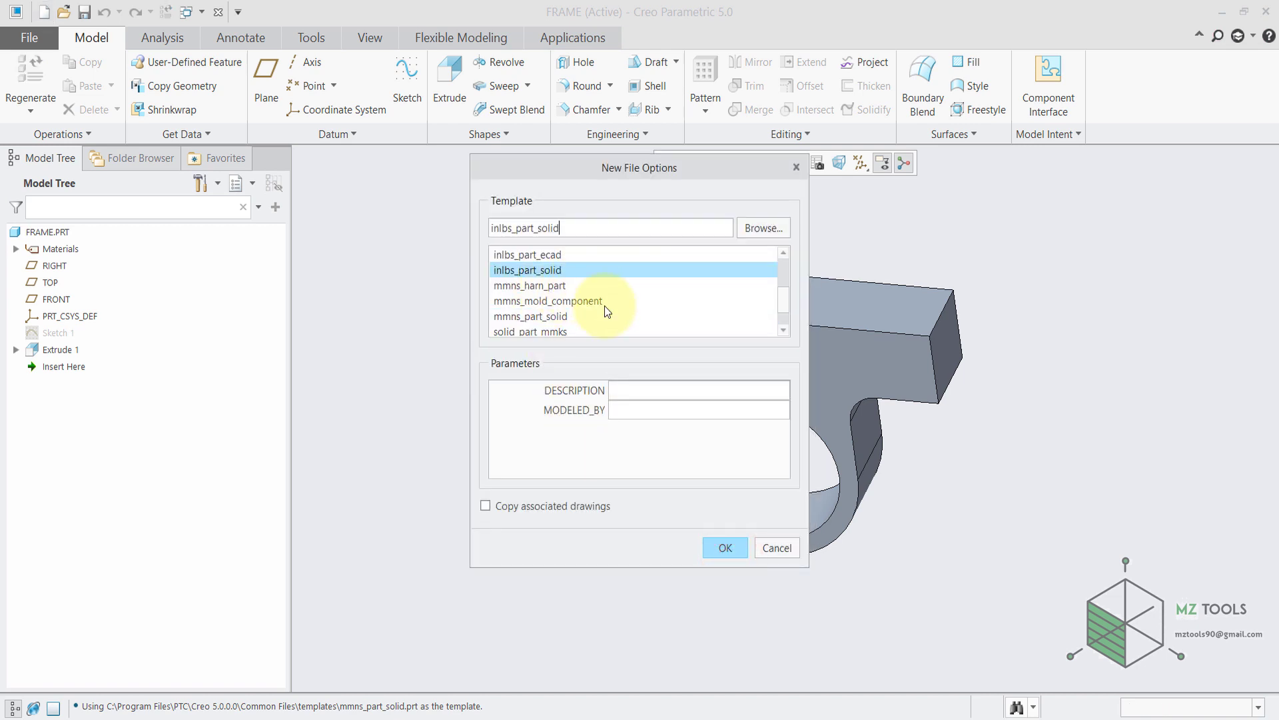
{"action": "left_click", "coordinate": [557, 317]}
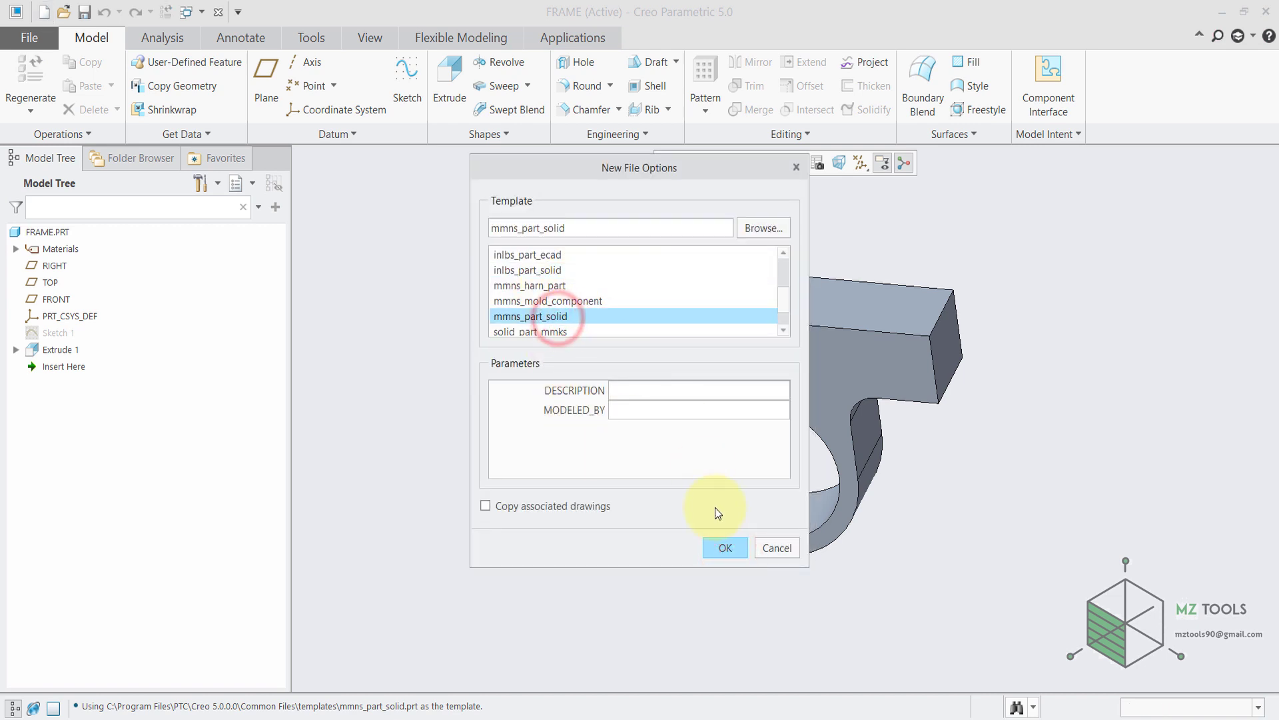
{"action": "left_click", "coordinate": [723, 545]}
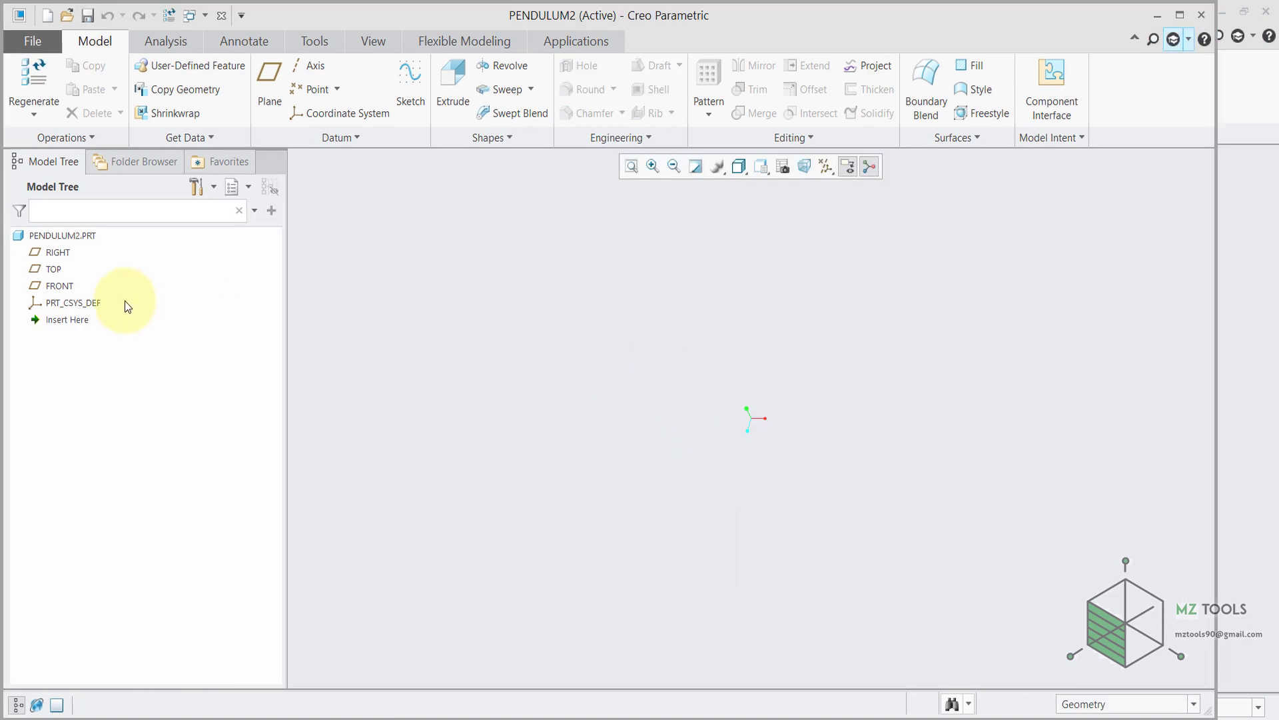
Step: Start a sketch on the FRONT plane and draw a circle centred on the origin
{"action": "left_click", "coordinate": [61, 287]}
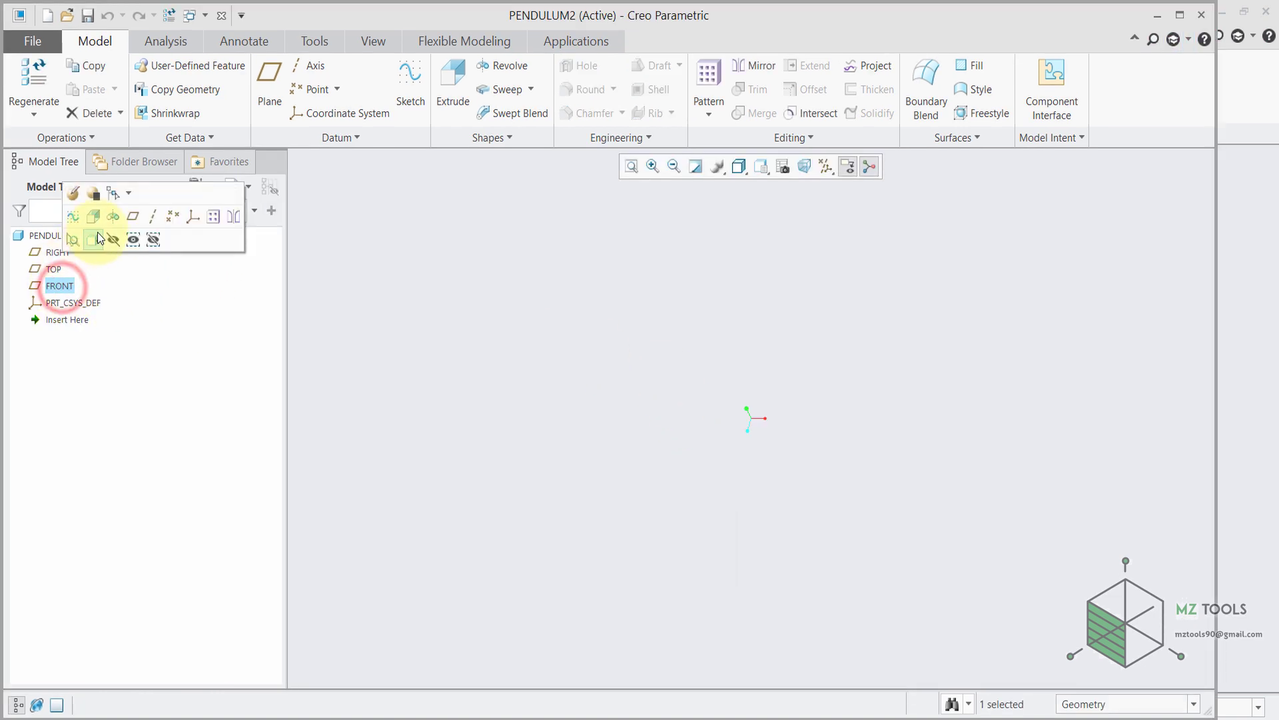
{"action": "left_click", "coordinate": [73, 216]}
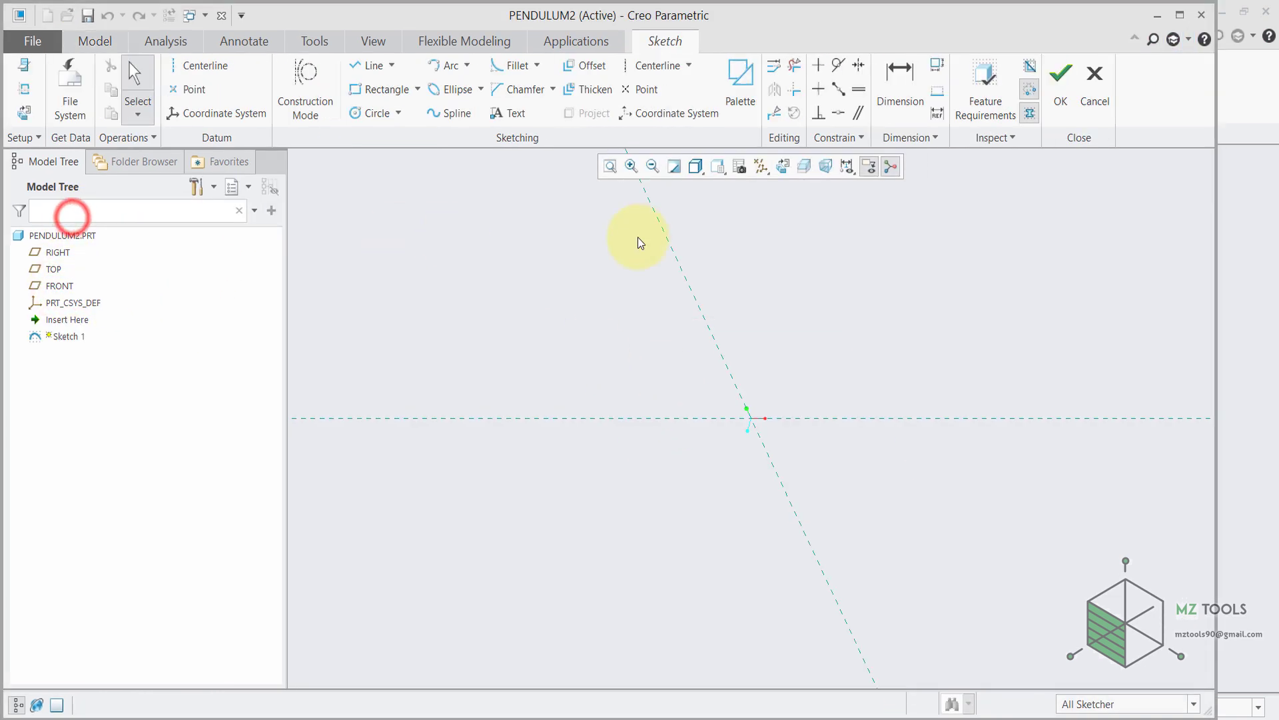
{"action": "left_click", "coordinate": [786, 171]}
{"action": "left_click", "coordinate": [375, 114]}
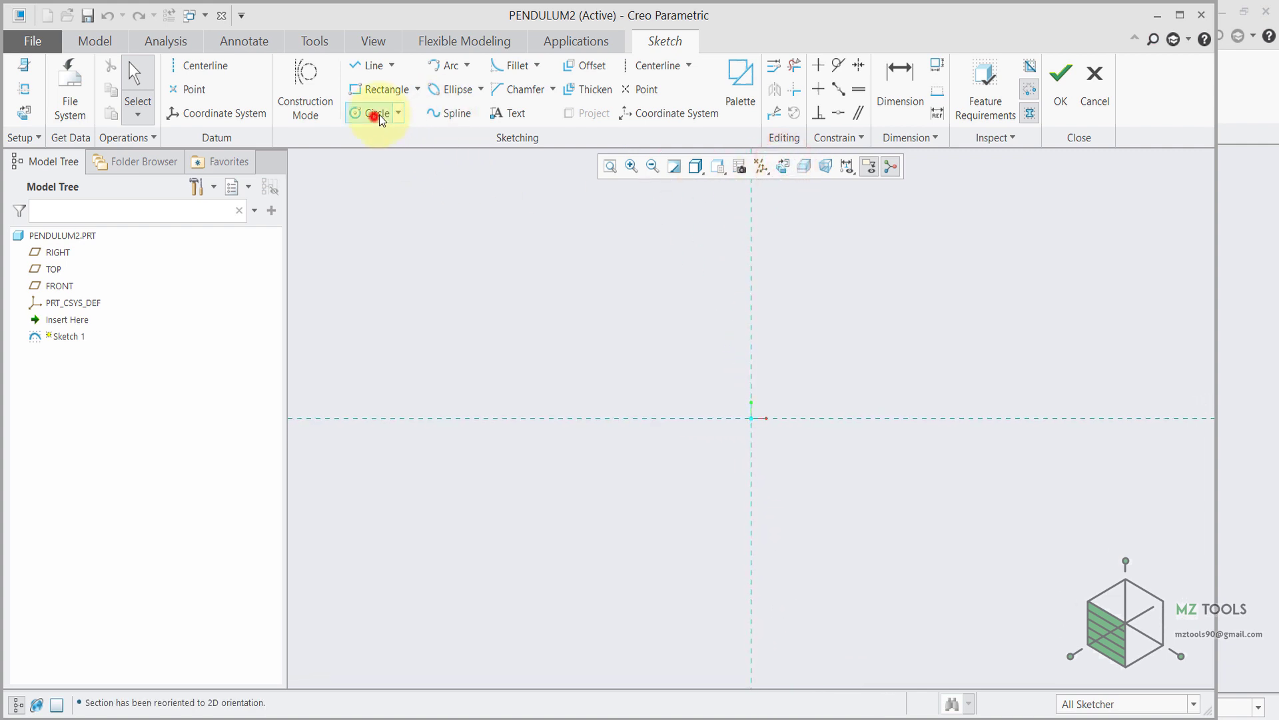
{"action": "left_click", "coordinate": [753, 420]}
{"action": "left_click", "coordinate": [774, 345]}
{"action": "middle_click", "coordinate": [822, 306]}
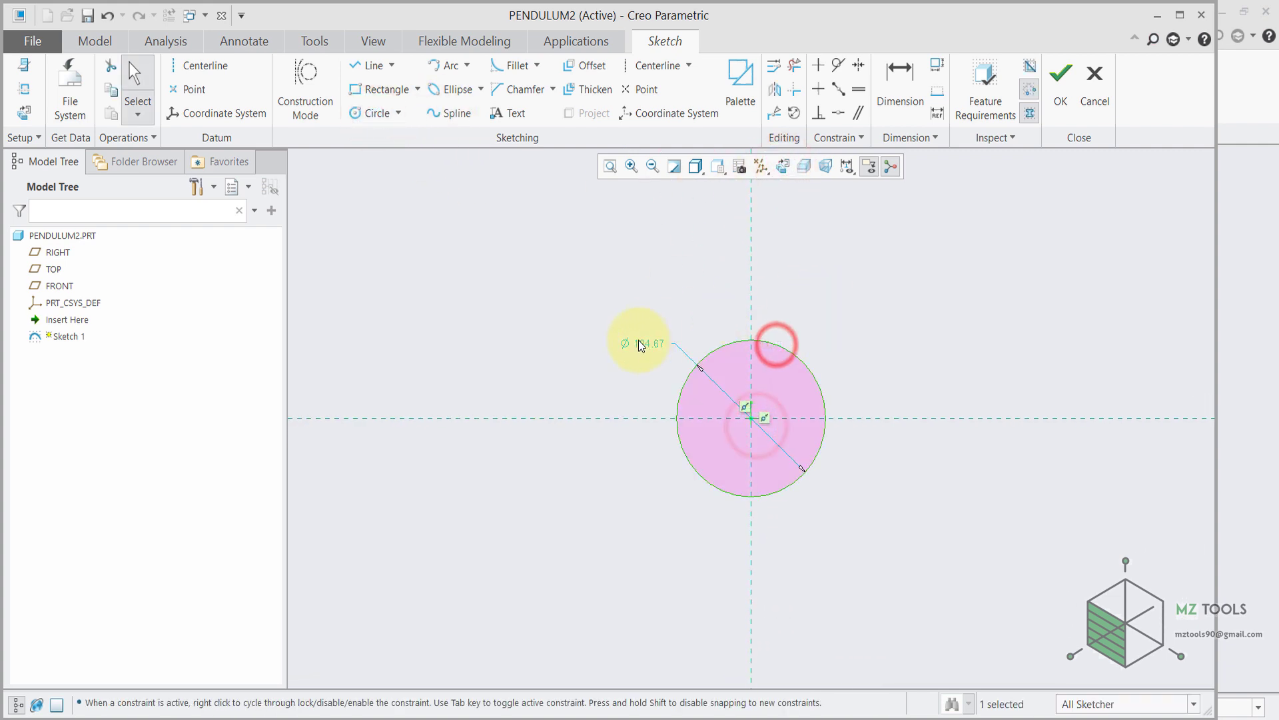
Step: Set the circle's diameter to 100 mm and finish the sketch
{"action": "left_click", "coordinate": [638, 344]}
{"action": "double_click", "coordinate": [638, 344]}
{"action": "type", "text": "100"}
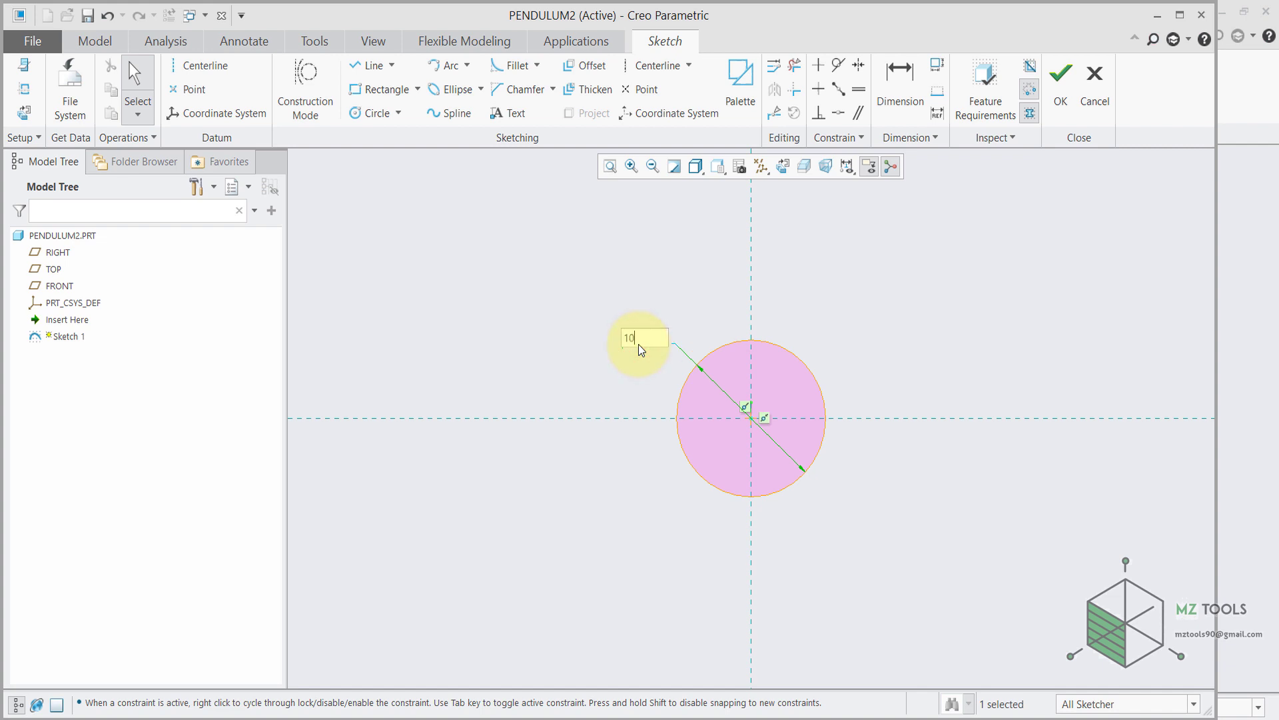
{"action": "key", "text": "Return"}
{"action": "left_click", "coordinate": [1071, 90]}
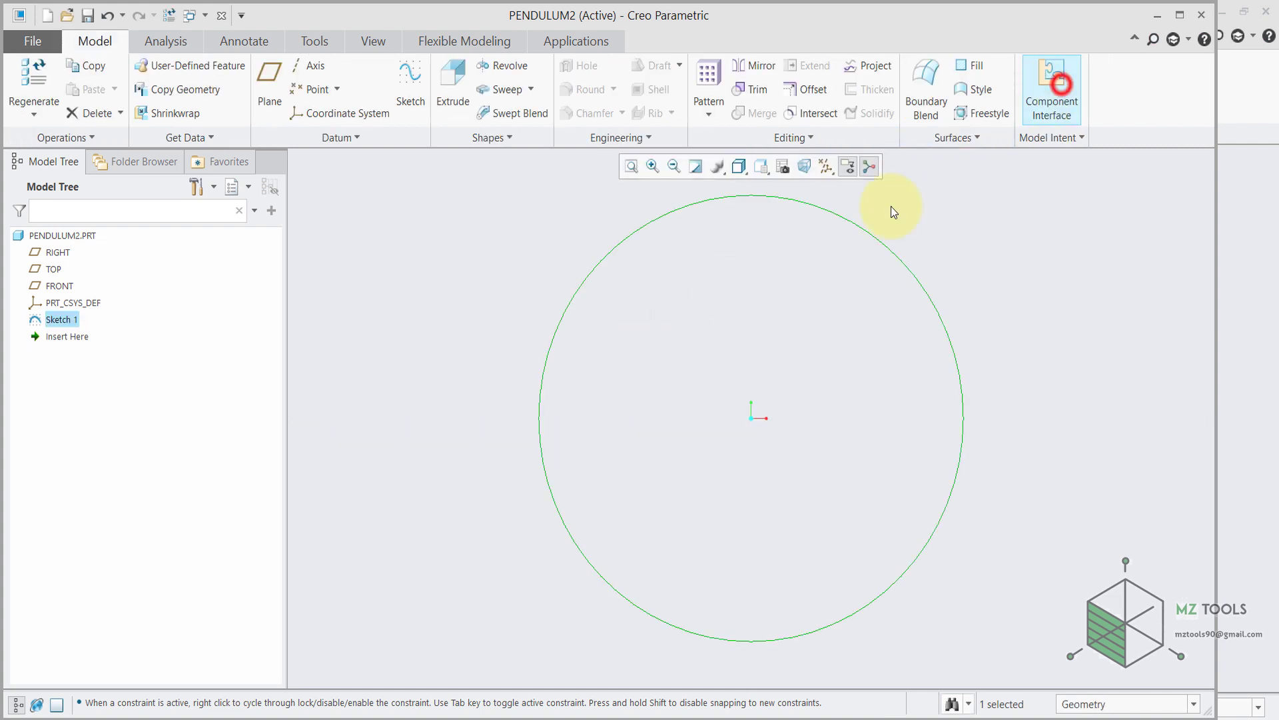
Step: Extrude the sketched circle 75 mm into a solid cylinder
{"action": "left_click", "coordinate": [453, 93]}
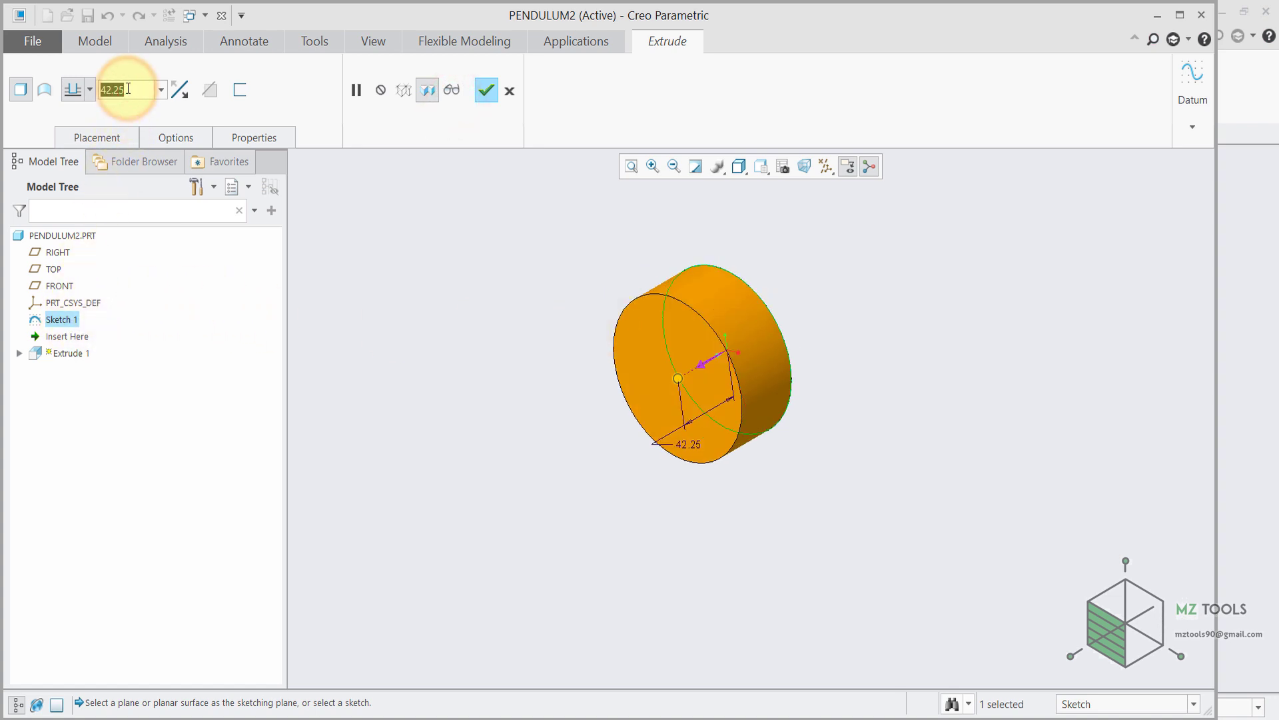
{"action": "type", "text": "75"}
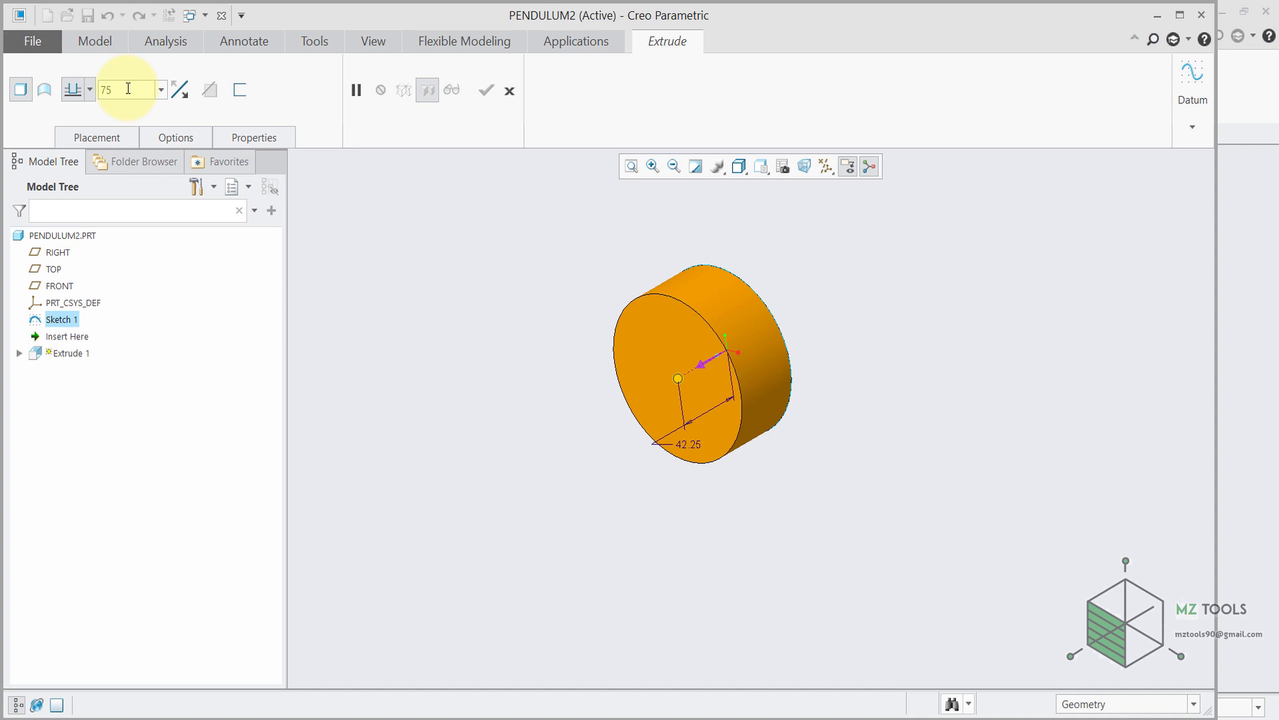
{"action": "key", "text": "Return"}
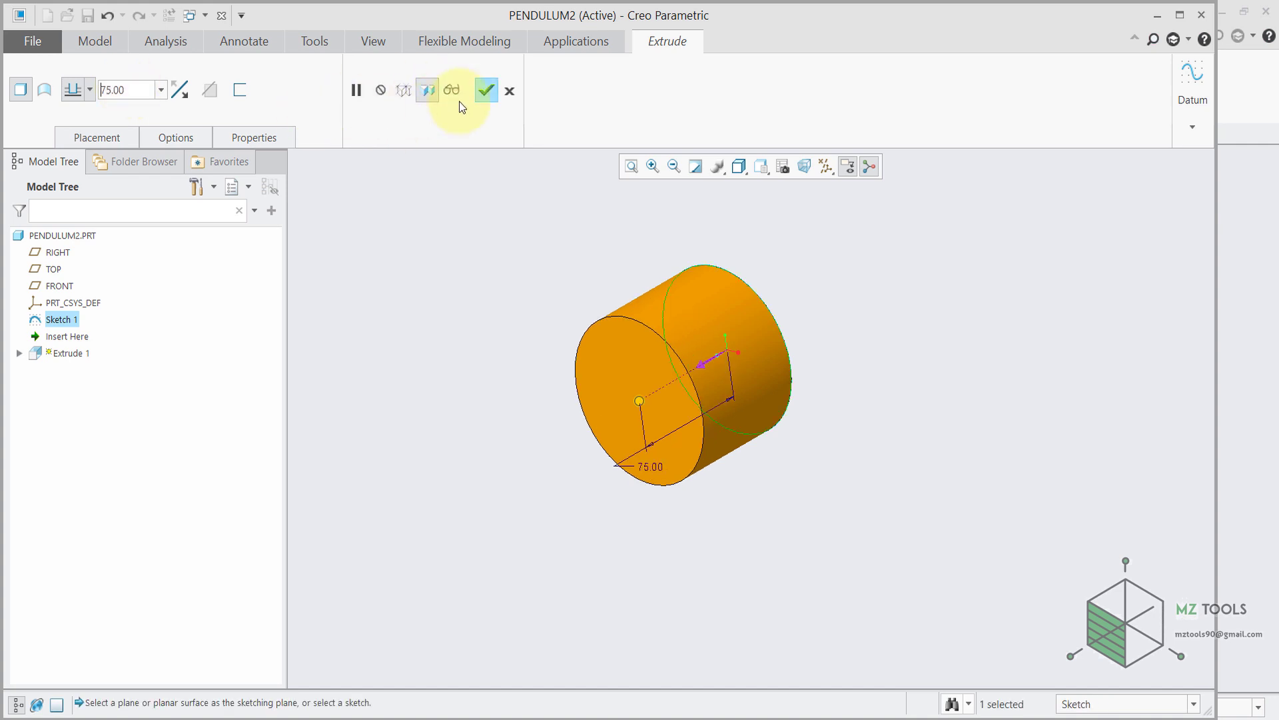
{"action": "left_click", "coordinate": [484, 92]}
{"action": "left_click", "coordinate": [456, 296]}
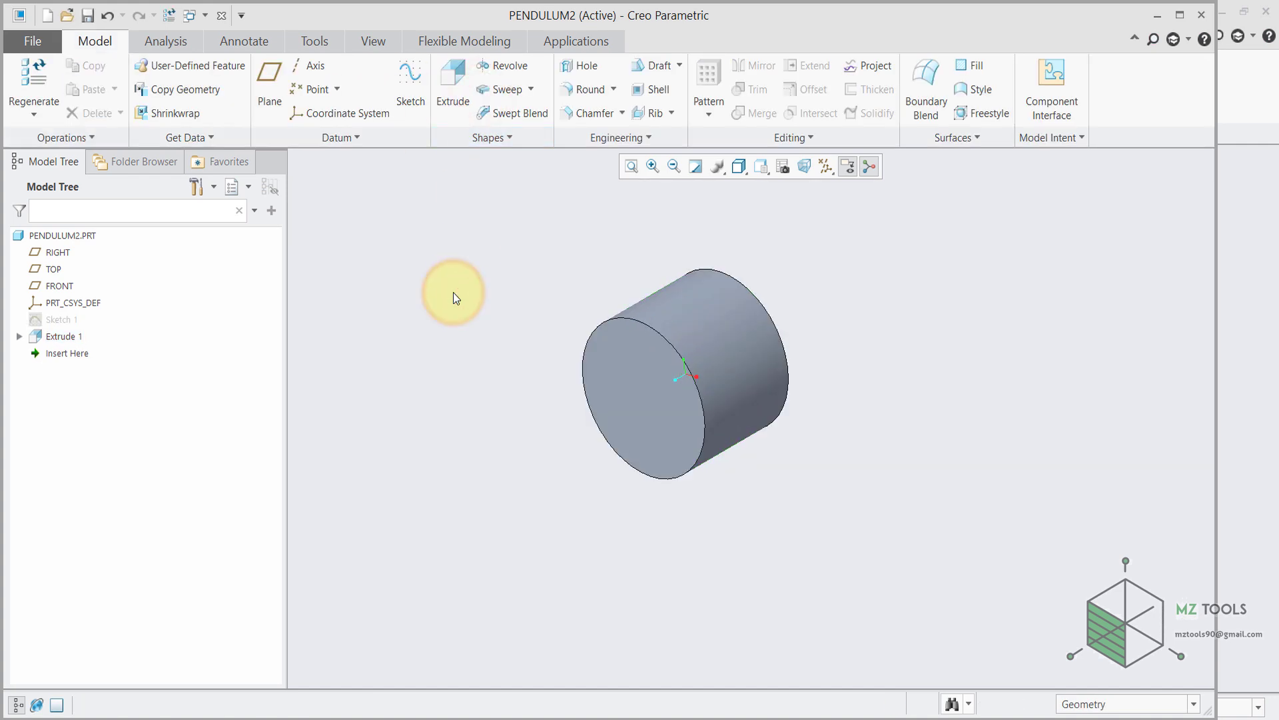
Step: Create a datum plane offset 25 mm from the cylinder's front end face, with its normal direction flipped
{"action": "left_click", "coordinate": [267, 82]}
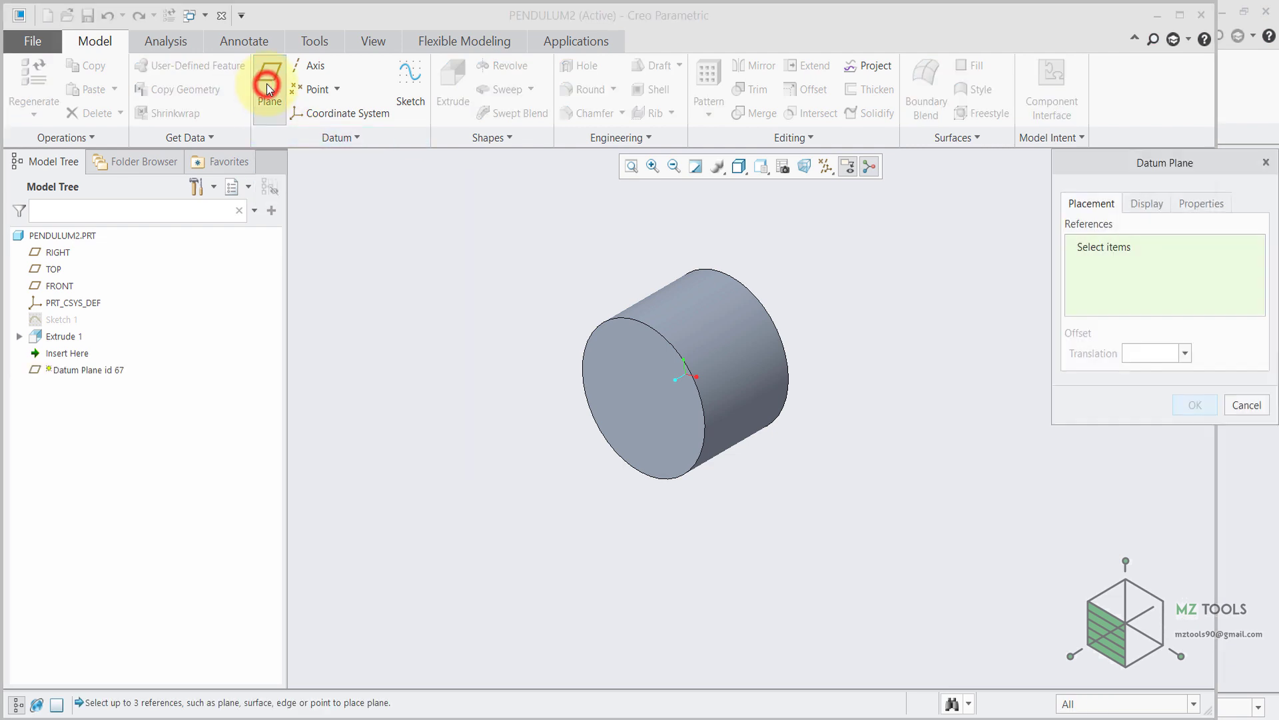
{"action": "left_click", "coordinate": [642, 396]}
{"action": "double_click", "coordinate": [1144, 352]}
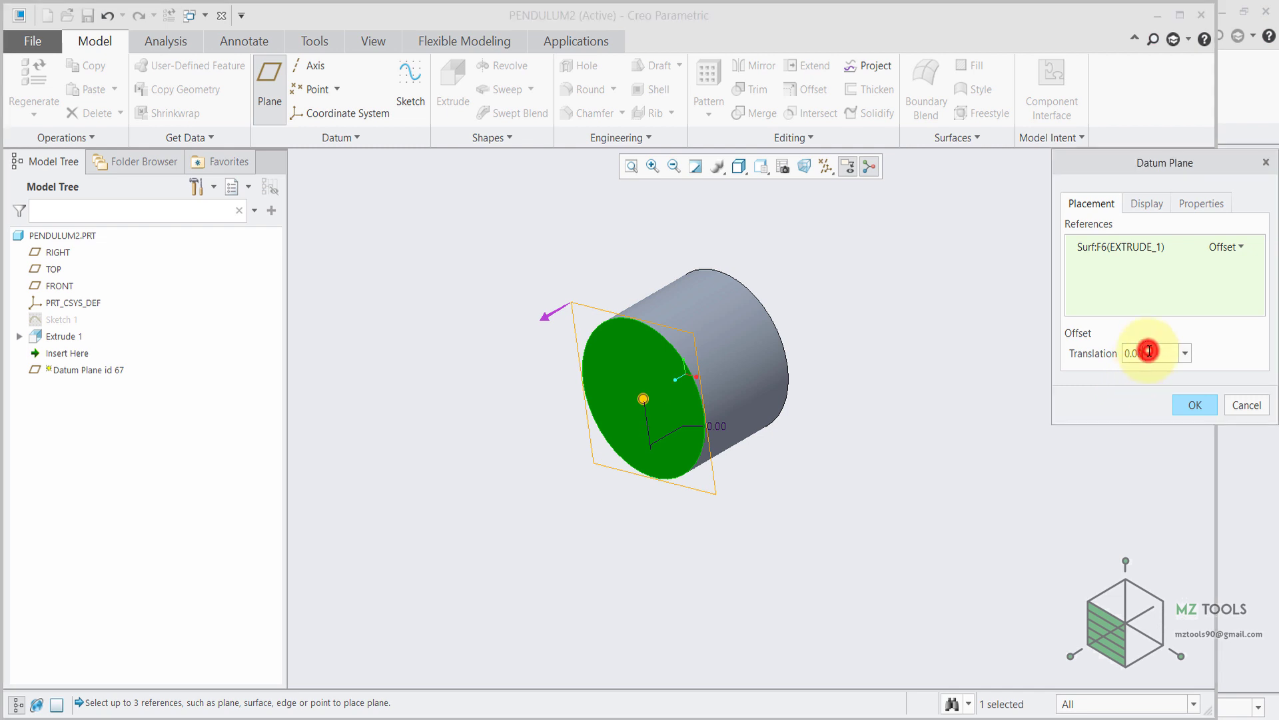
{"action": "type", "text": "25"}
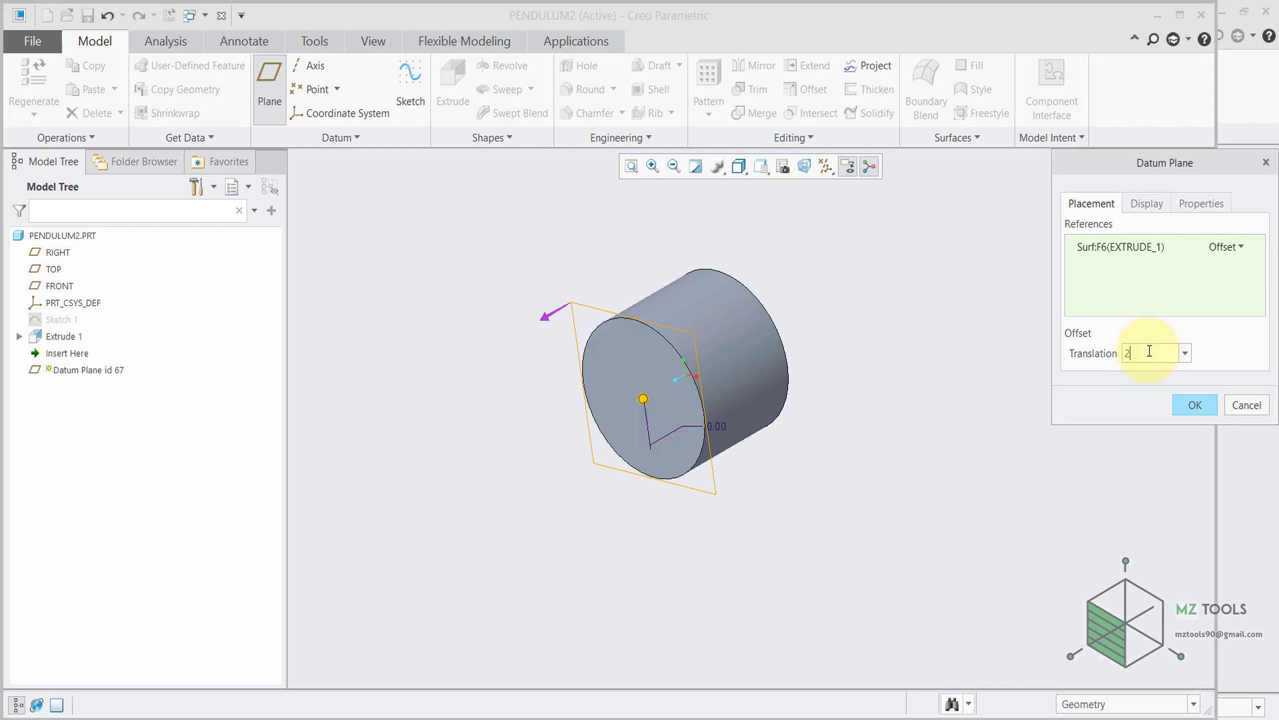
{"action": "key", "text": "Return"}
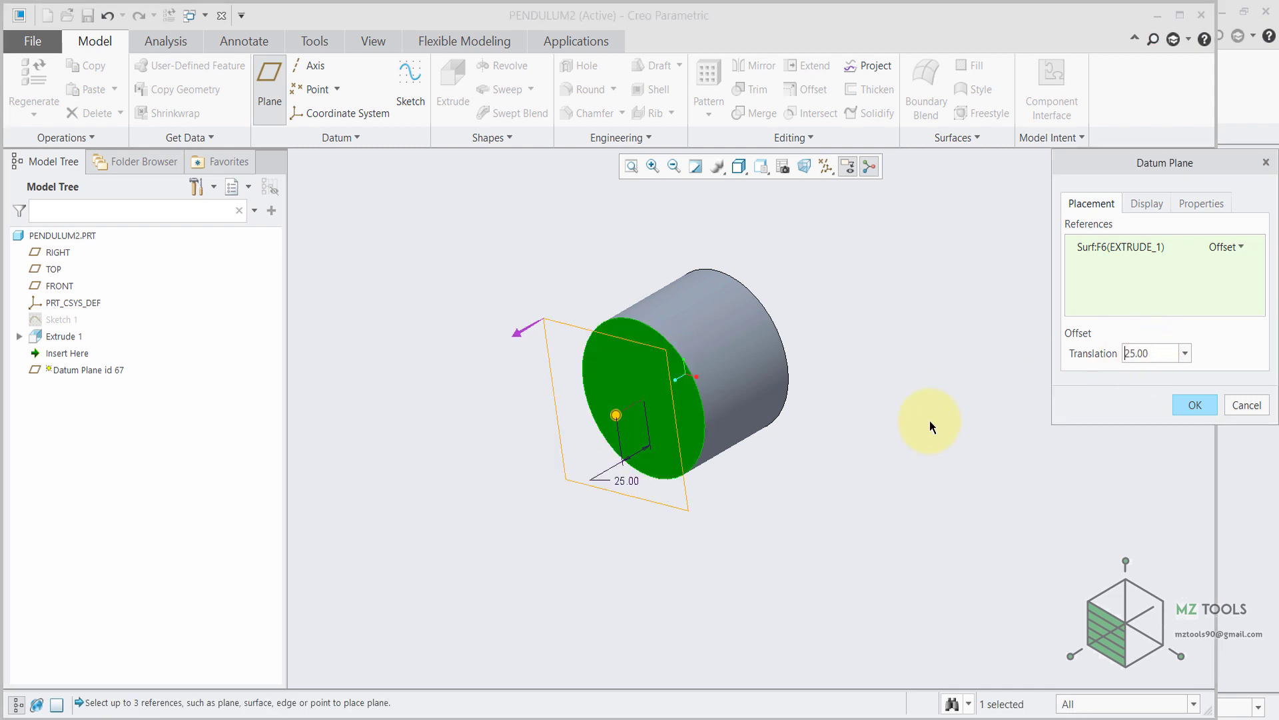
{"action": "left_click", "coordinate": [517, 329]}
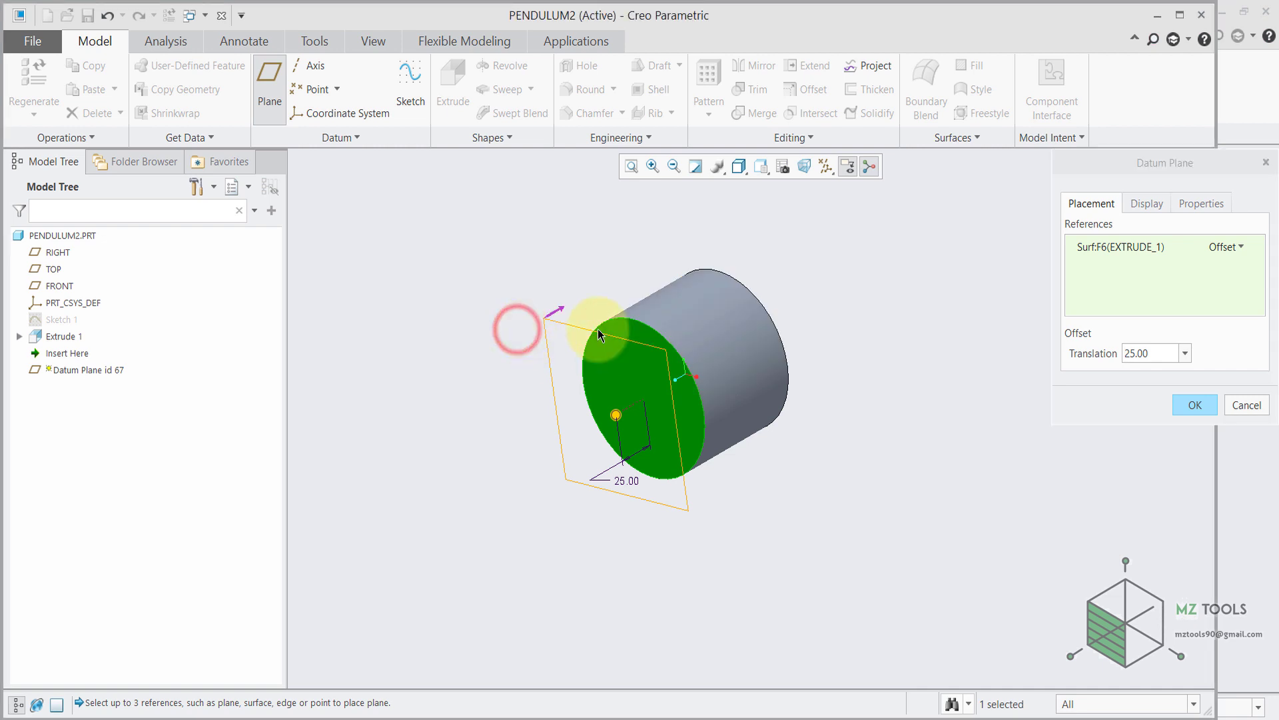
{"action": "left_click", "coordinate": [1195, 404]}
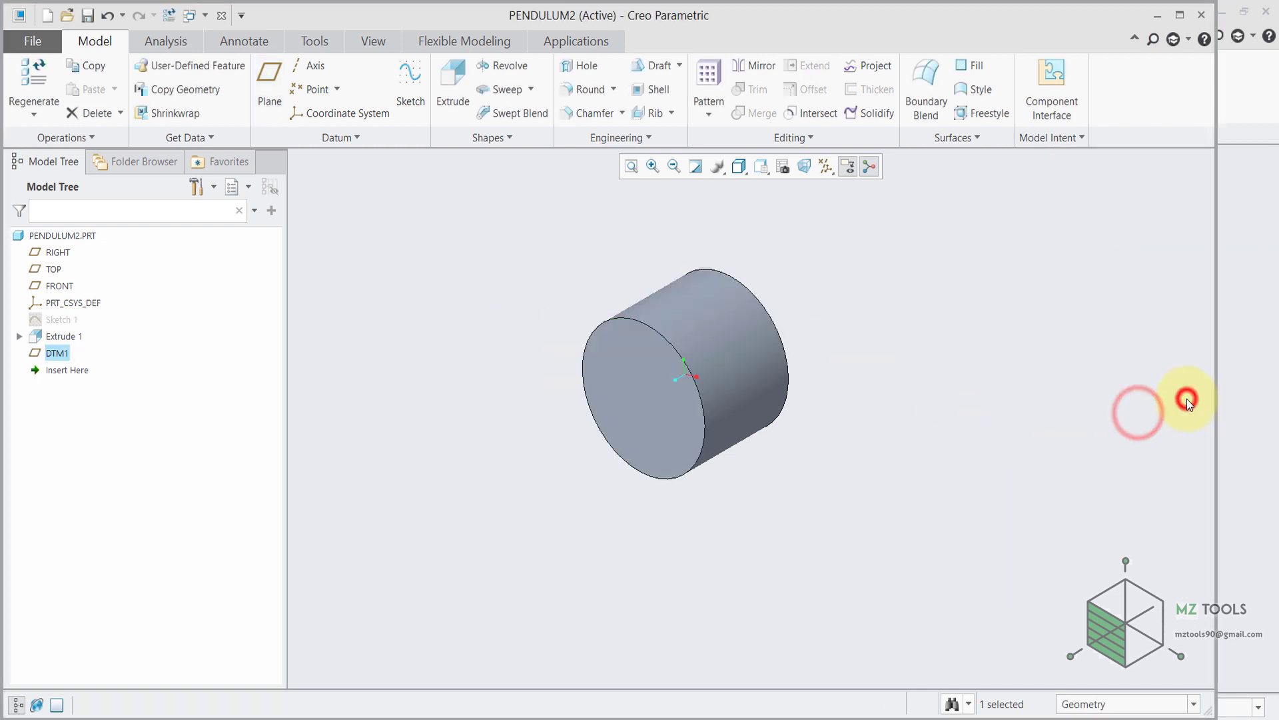
{"action": "left_click", "coordinate": [430, 523]}
Step: Turn on the display of datum planes to check where DTM1 sits relative to the cylinder
{"action": "left_click", "coordinate": [60, 353]}
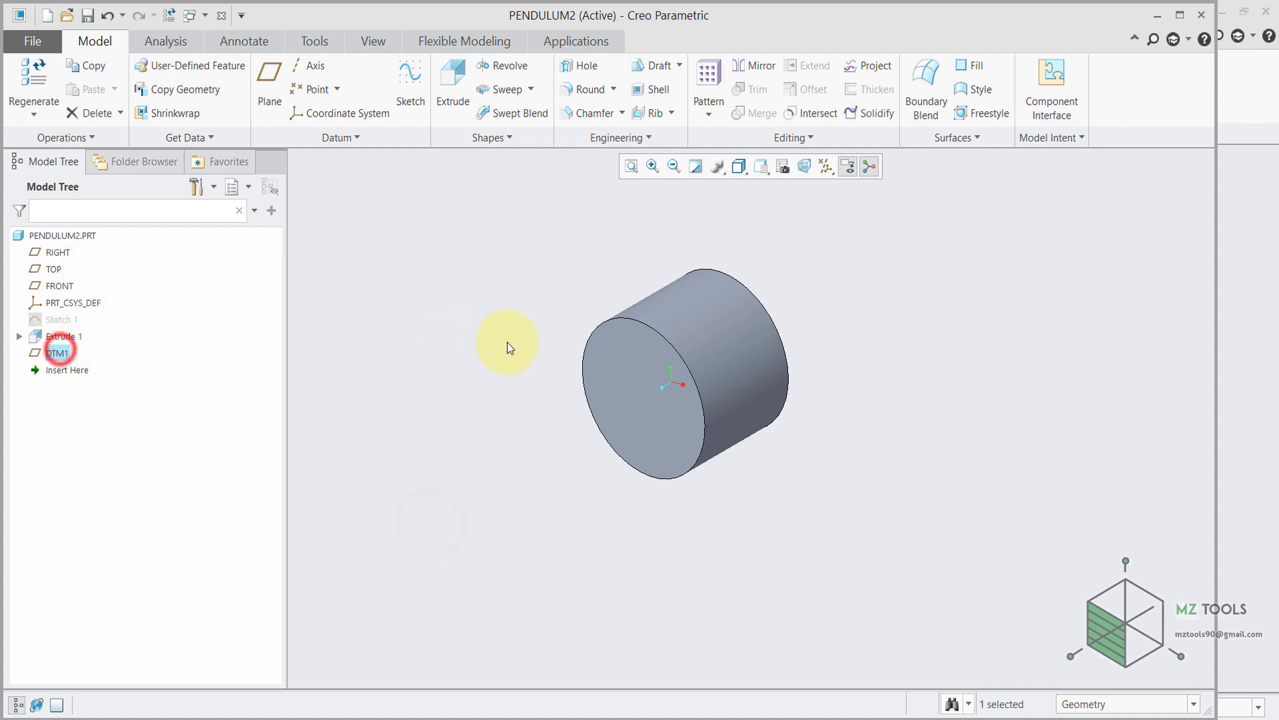
{"action": "left_click", "coordinate": [826, 167]}
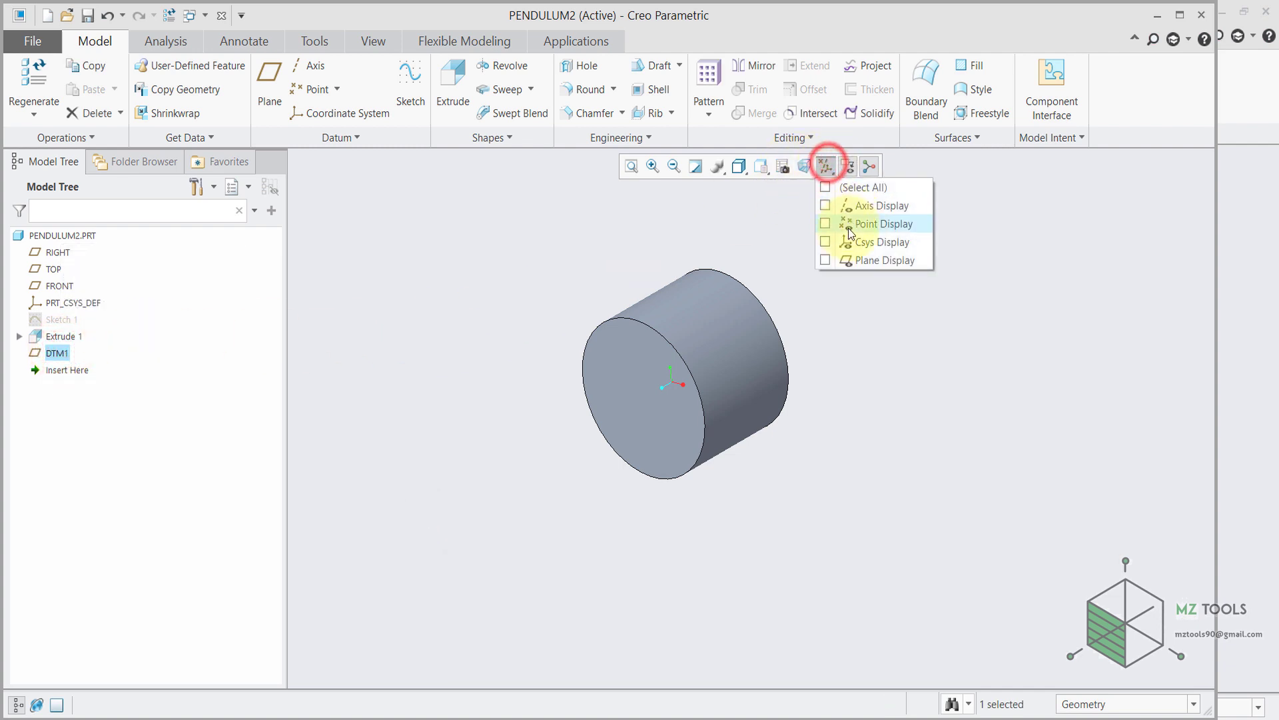
{"action": "left_click", "coordinate": [844, 254]}
{"action": "middle_click_drag", "start_coordinate": [589, 254], "coordinate": [327, 354]}
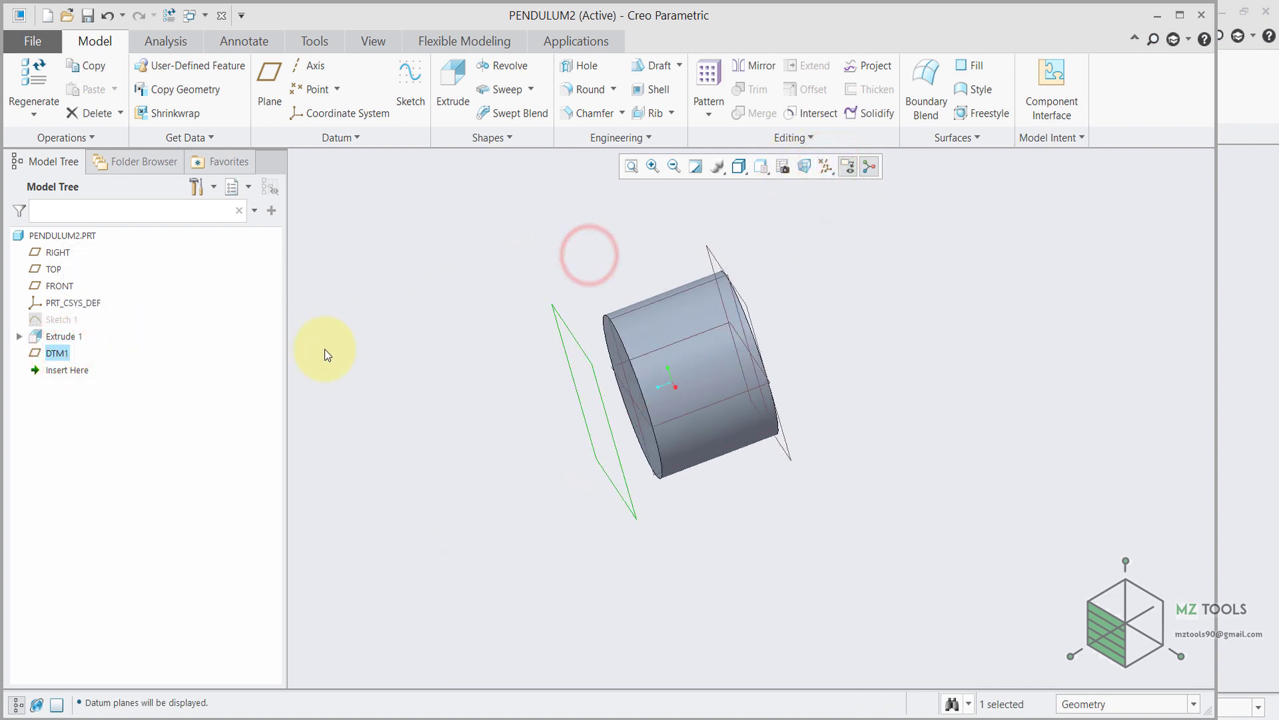
Step: Redefine DTM1 with a translation of -25 mm so that it passes through the inside of the cylinder
{"action": "left_click", "coordinate": [64, 352]}
{"action": "left_click", "coordinate": [62, 352]}
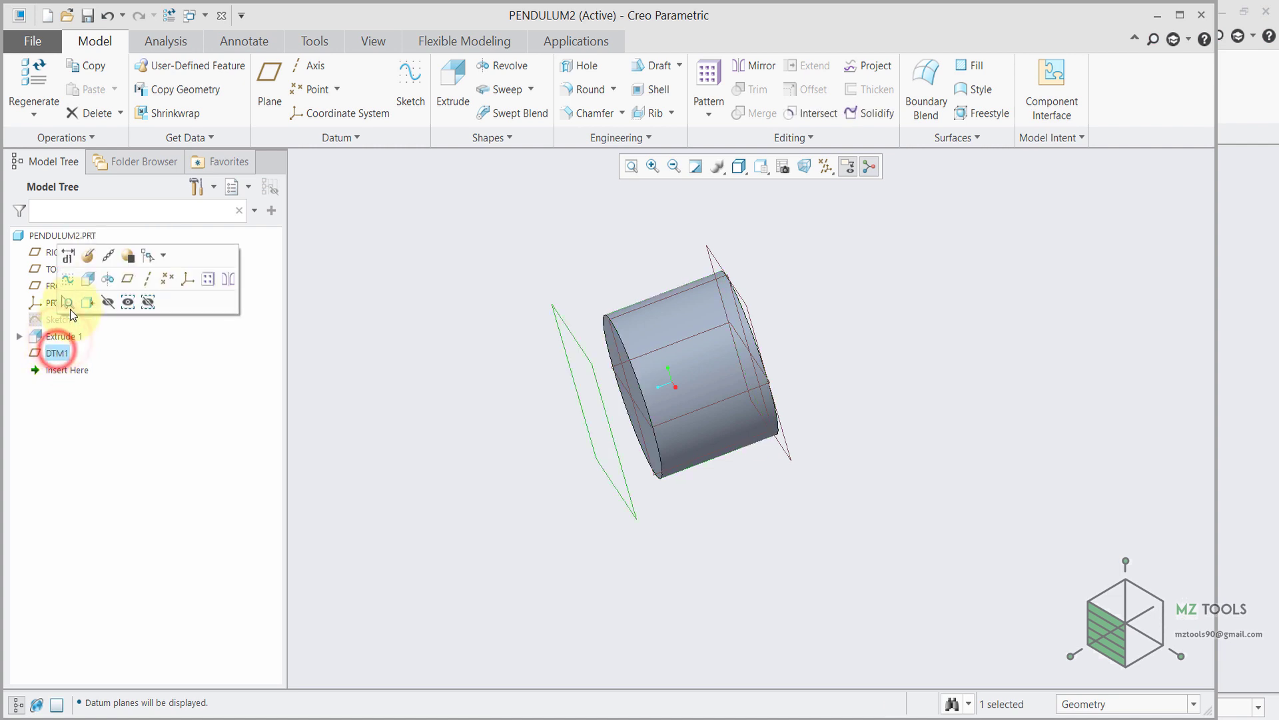
{"action": "left_click", "coordinate": [85, 257]}
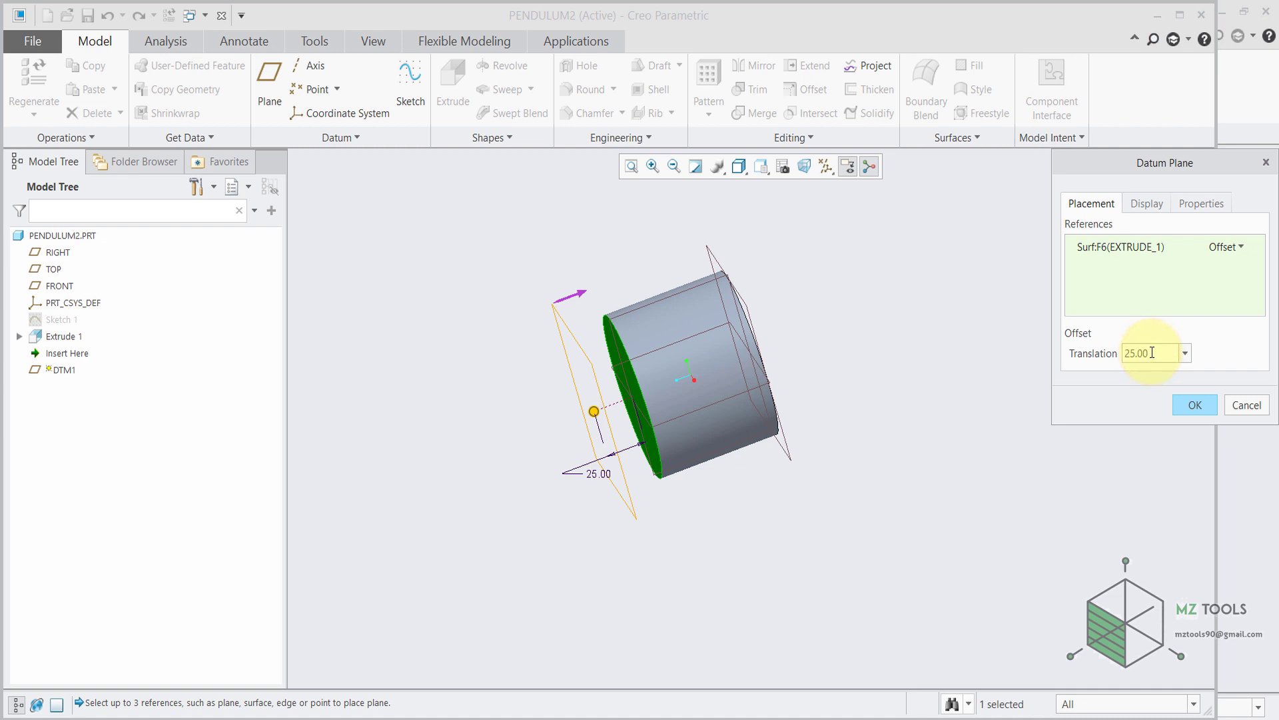
{"action": "key", "text": "Home"}
{"action": "type", "text": "-"}
{"action": "key", "text": "BackSpace"}
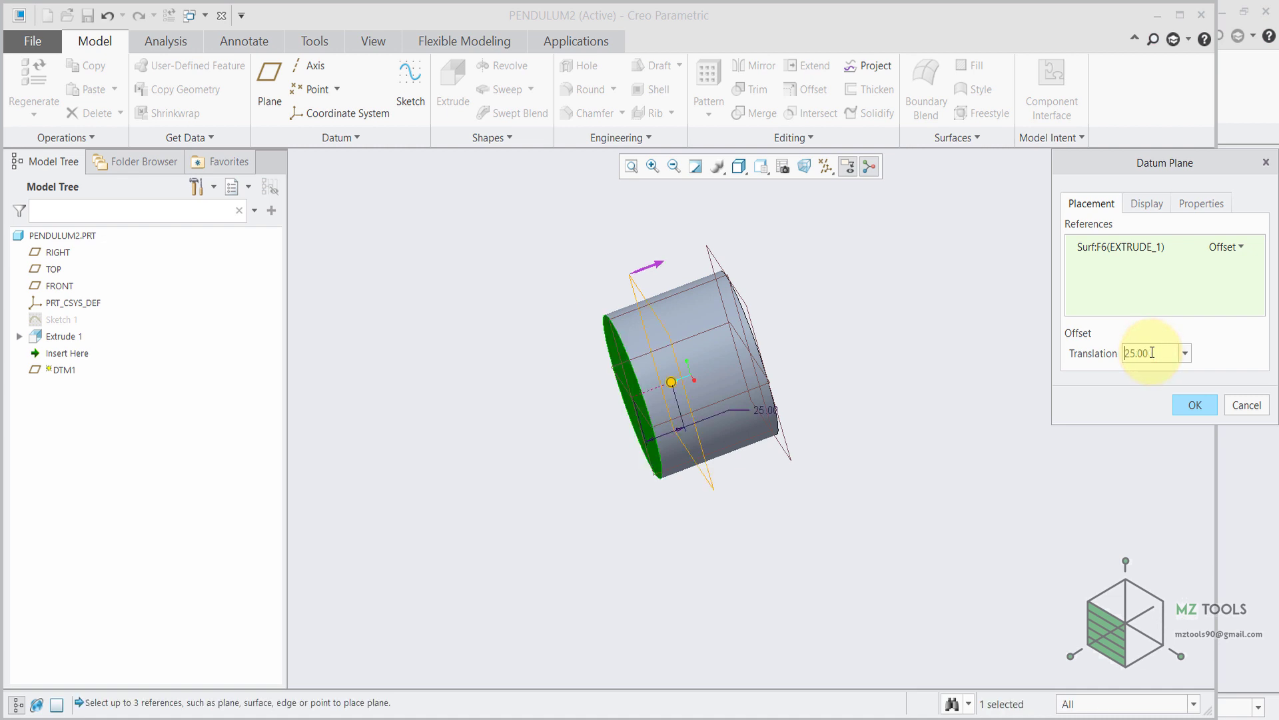
{"action": "left_click", "coordinate": [1195, 405]}
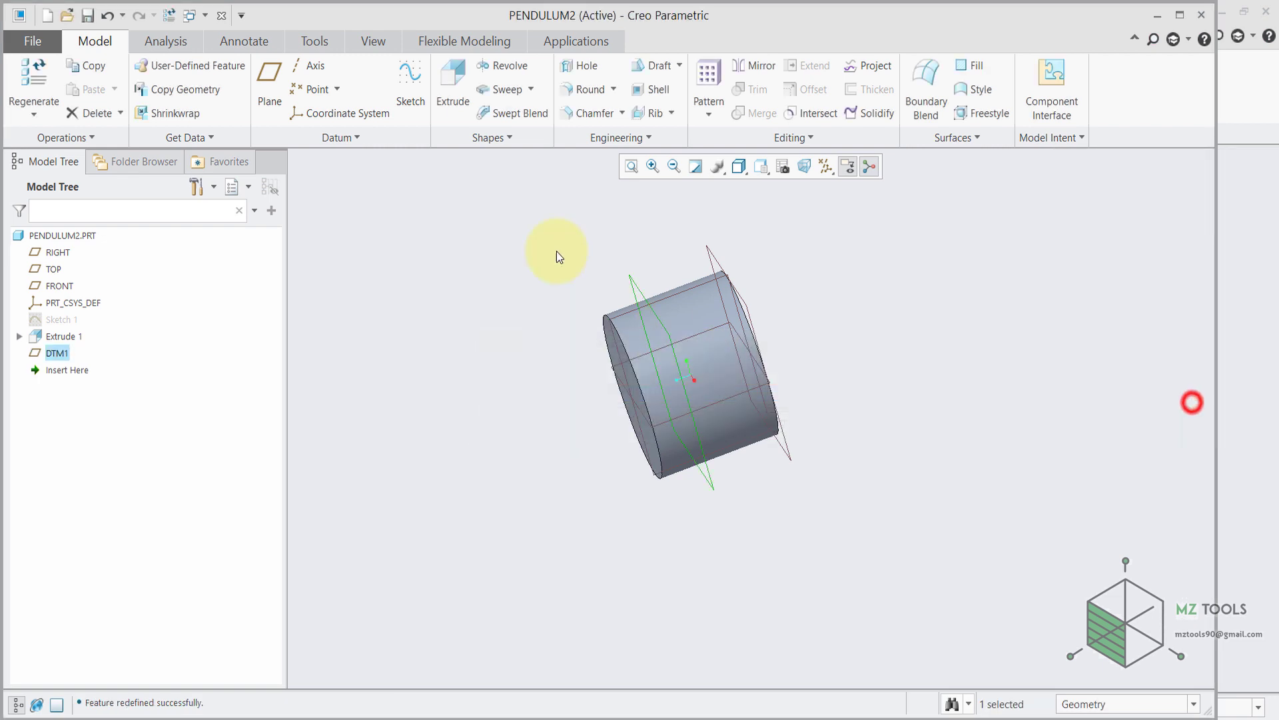
{"action": "left_click", "coordinate": [488, 262]}
Step: Sketch a circle about 76 mm in diameter on DTM1, centred on the vertical reference about 278 mm below the origin
{"action": "left_click", "coordinate": [53, 352]}
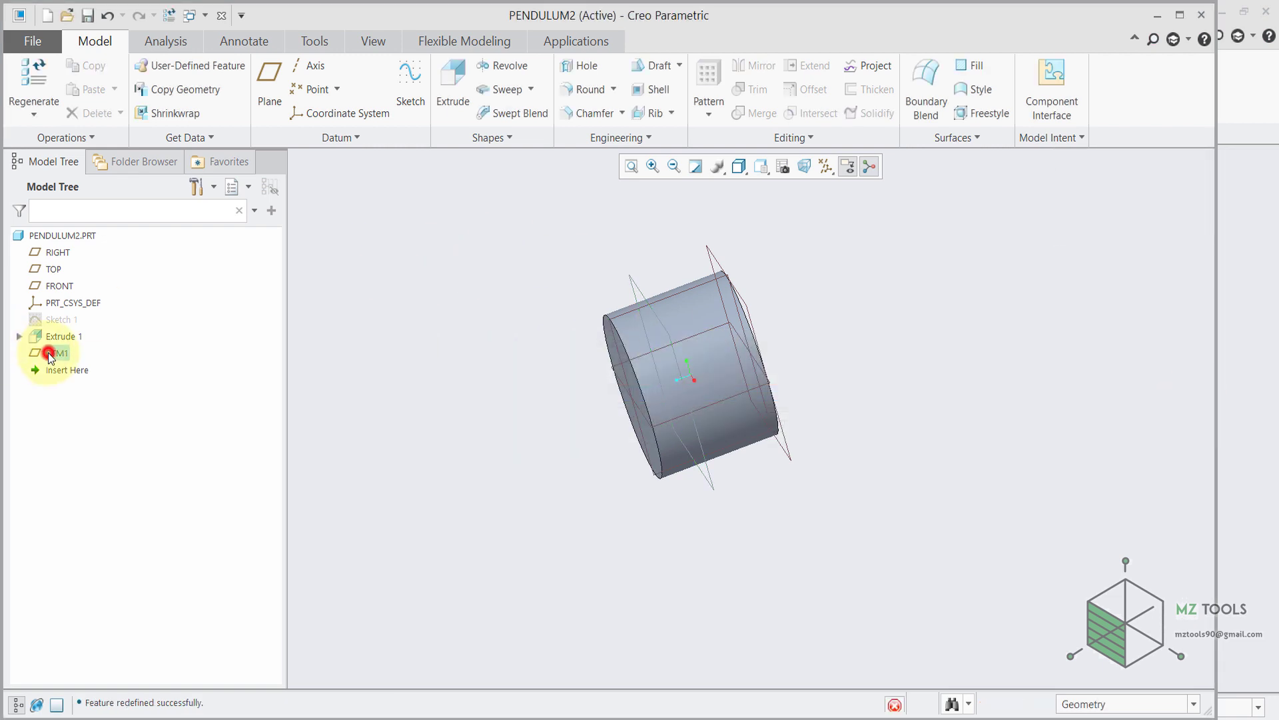
{"action": "left_click", "coordinate": [297, 429]}
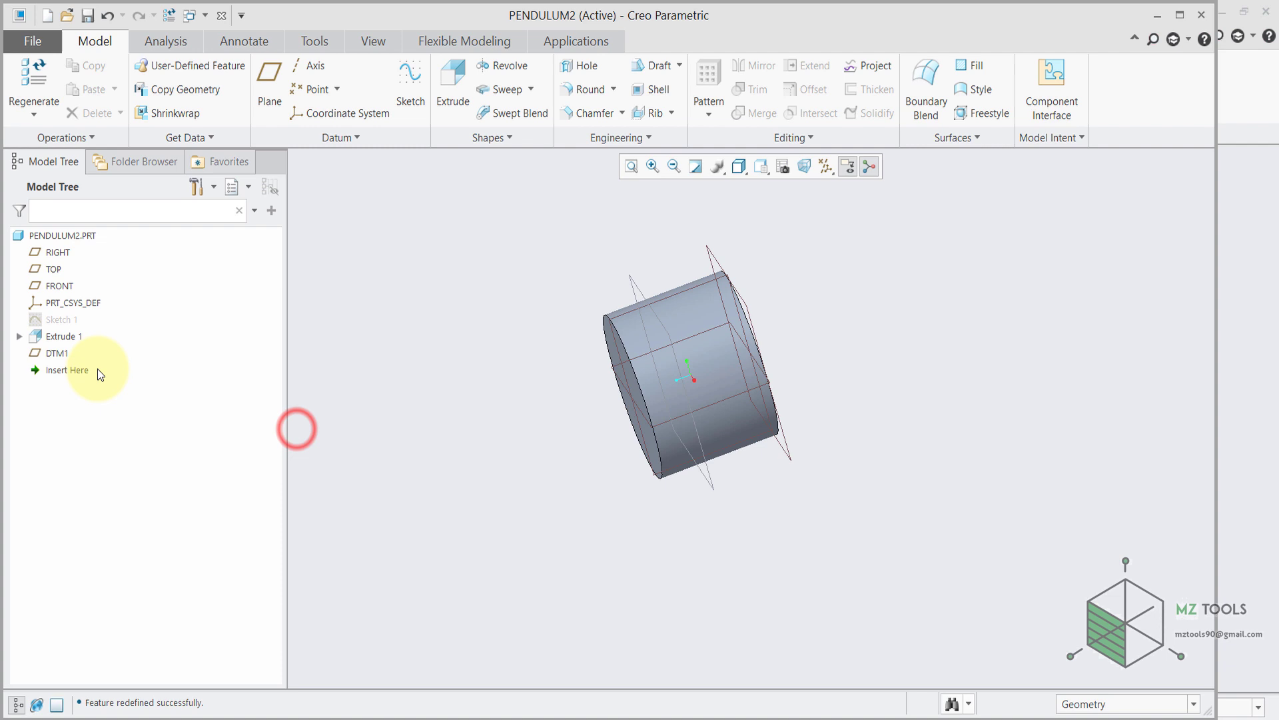
{"action": "left_click", "coordinate": [55, 353]}
{"action": "left_click", "coordinate": [69, 286]}
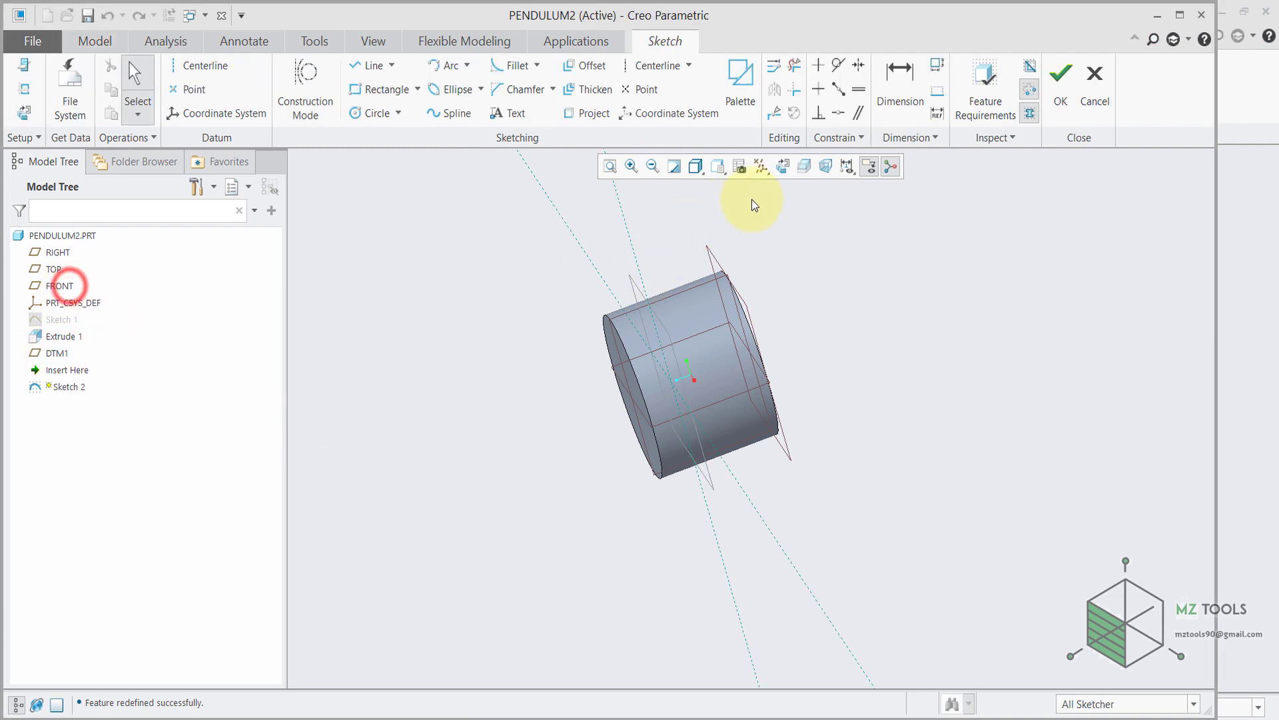
{"action": "left_click", "coordinate": [783, 166]}
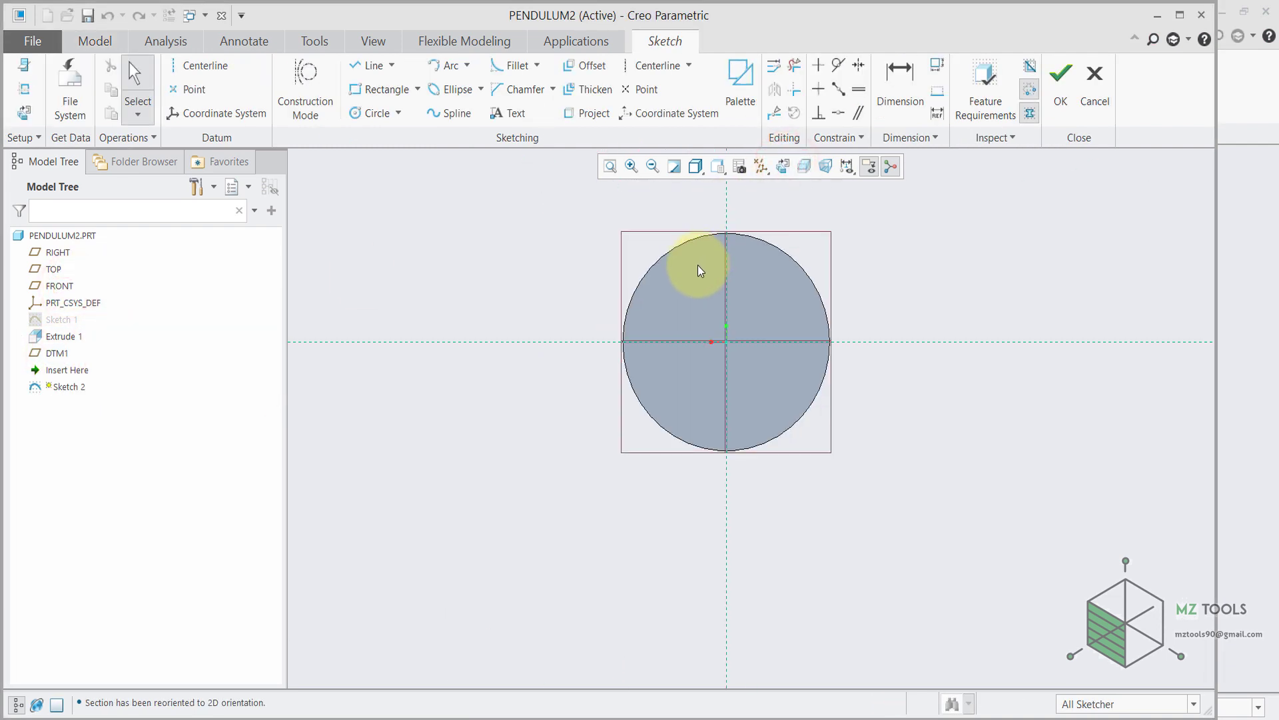
{"action": "left_click", "coordinate": [373, 111]}
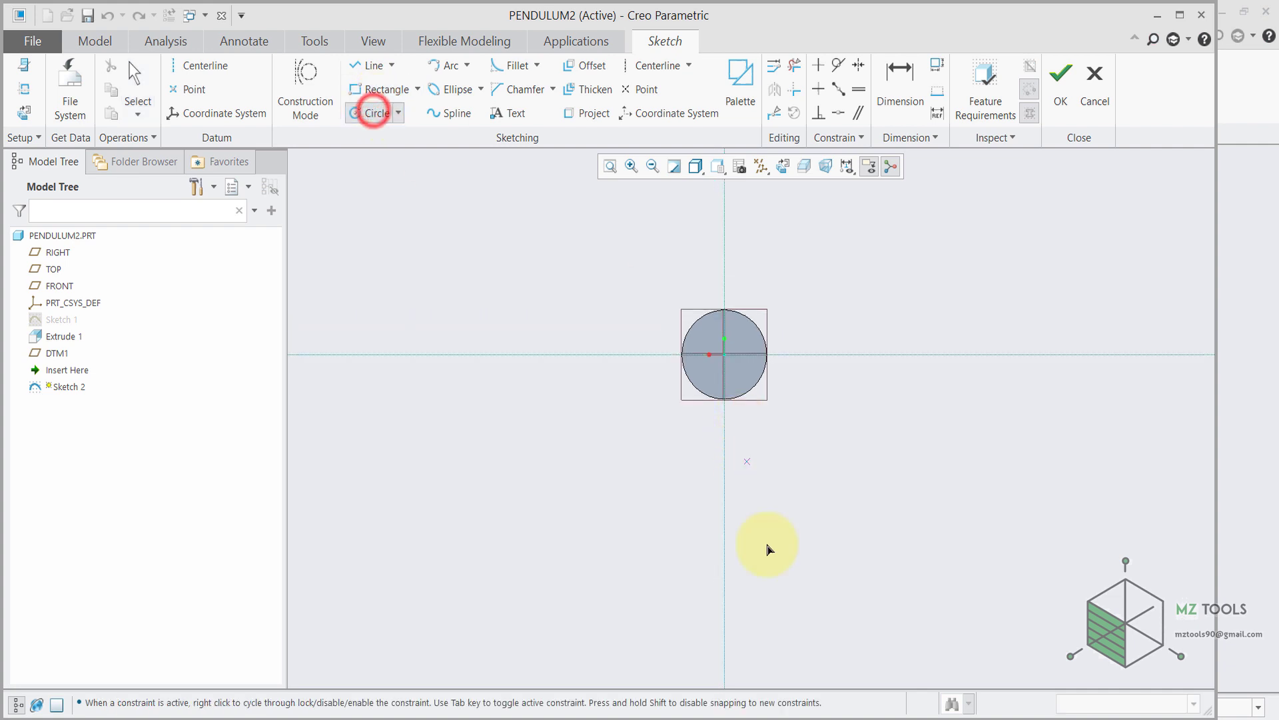
{"action": "left_click", "coordinate": [723, 602]}
{"action": "left_click", "coordinate": [725, 634]}
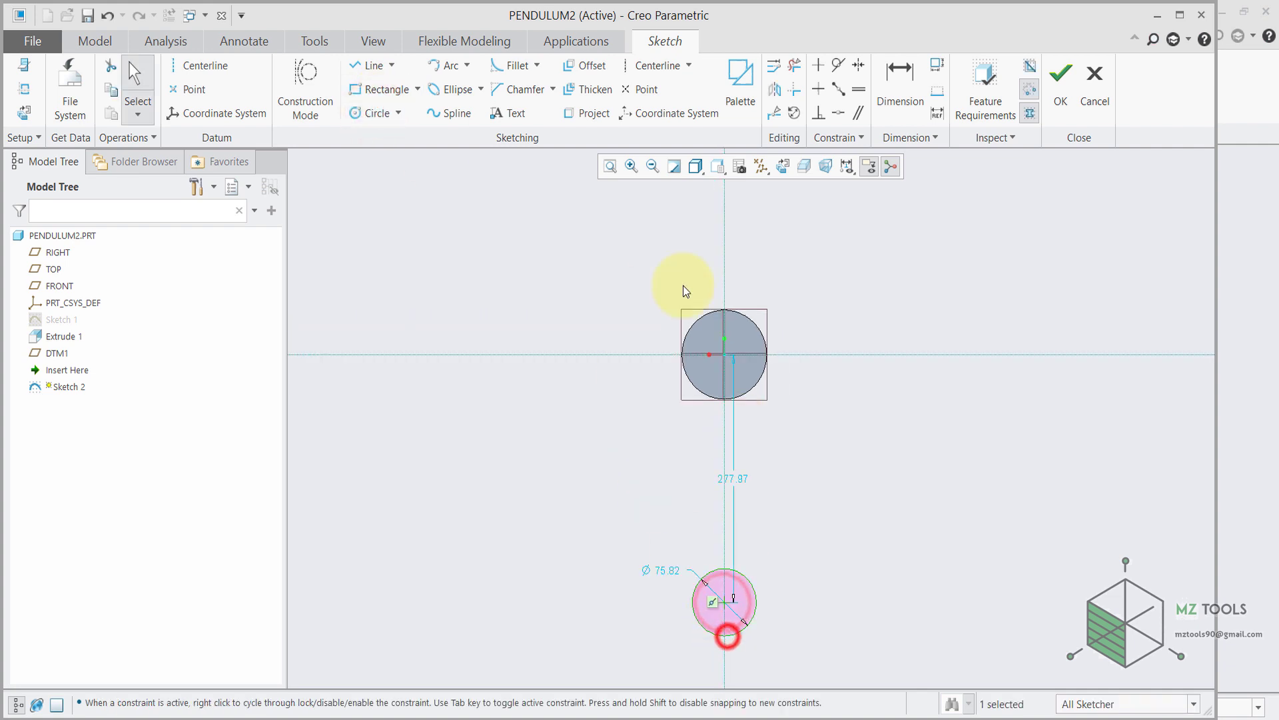
Step: Set the lower circle's diameter to 50 mm
{"action": "left_click", "coordinate": [908, 73]}
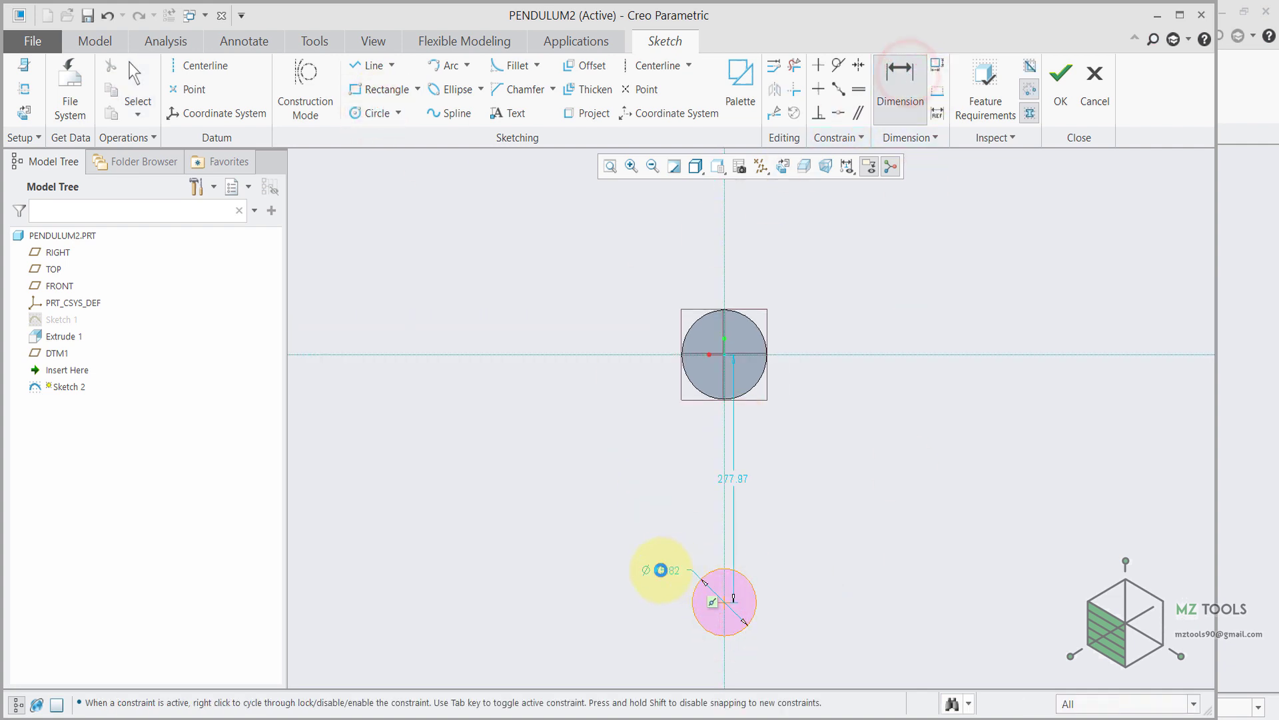
{"action": "double_click", "coordinate": [664, 571]}
{"action": "type", "text": "5"}
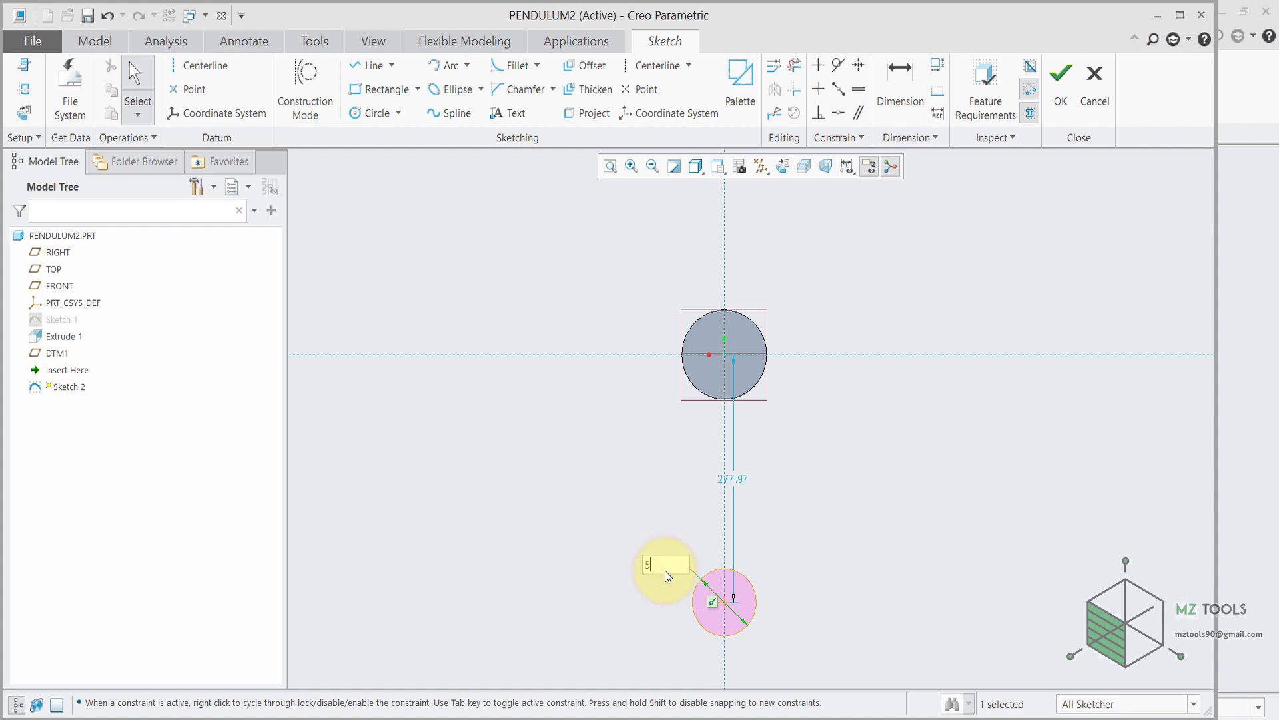
{"action": "type", "text": "0"}
{"action": "key", "text": "Return"}
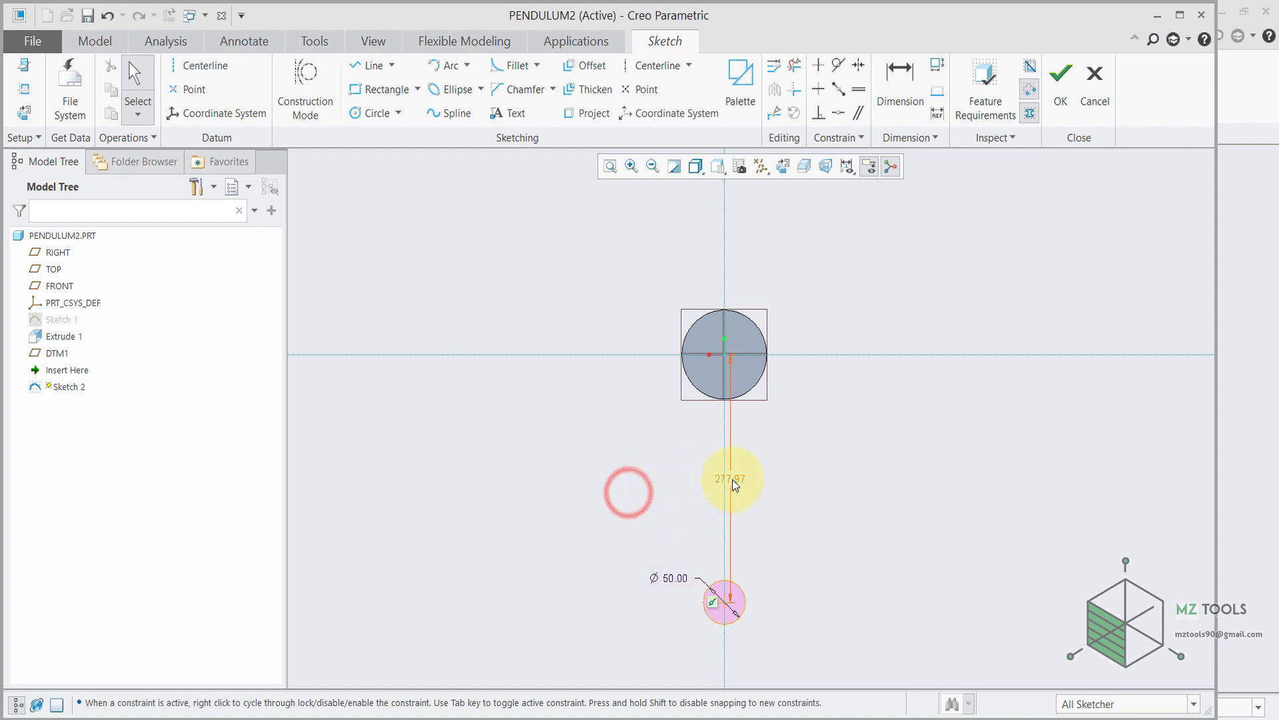
Step: Set the vertical distance between the lower circle's centre and the origin to 350 mm
{"action": "double_click", "coordinate": [733, 478]}
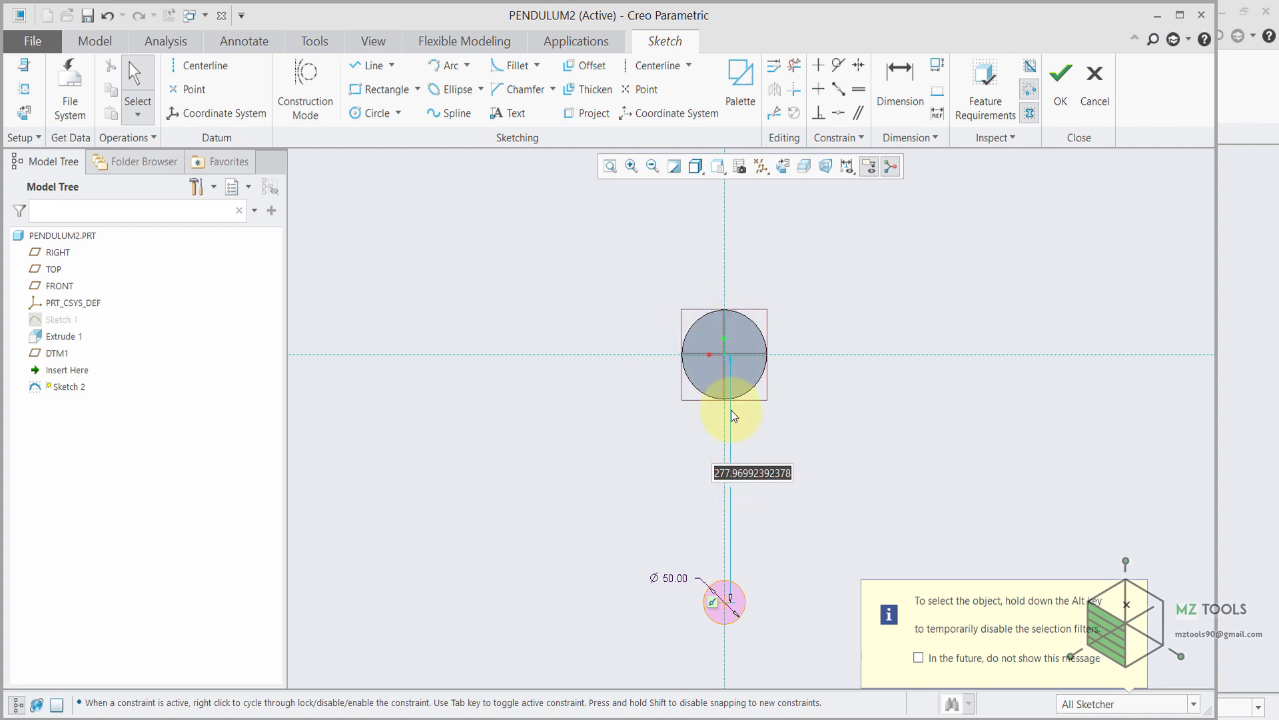
{"action": "type", "text": "350"}
{"action": "key", "text": "Return"}
{"action": "scroll", "coordinate": [731, 410], "scroll_direction": "up", "scroll_amount": 3}
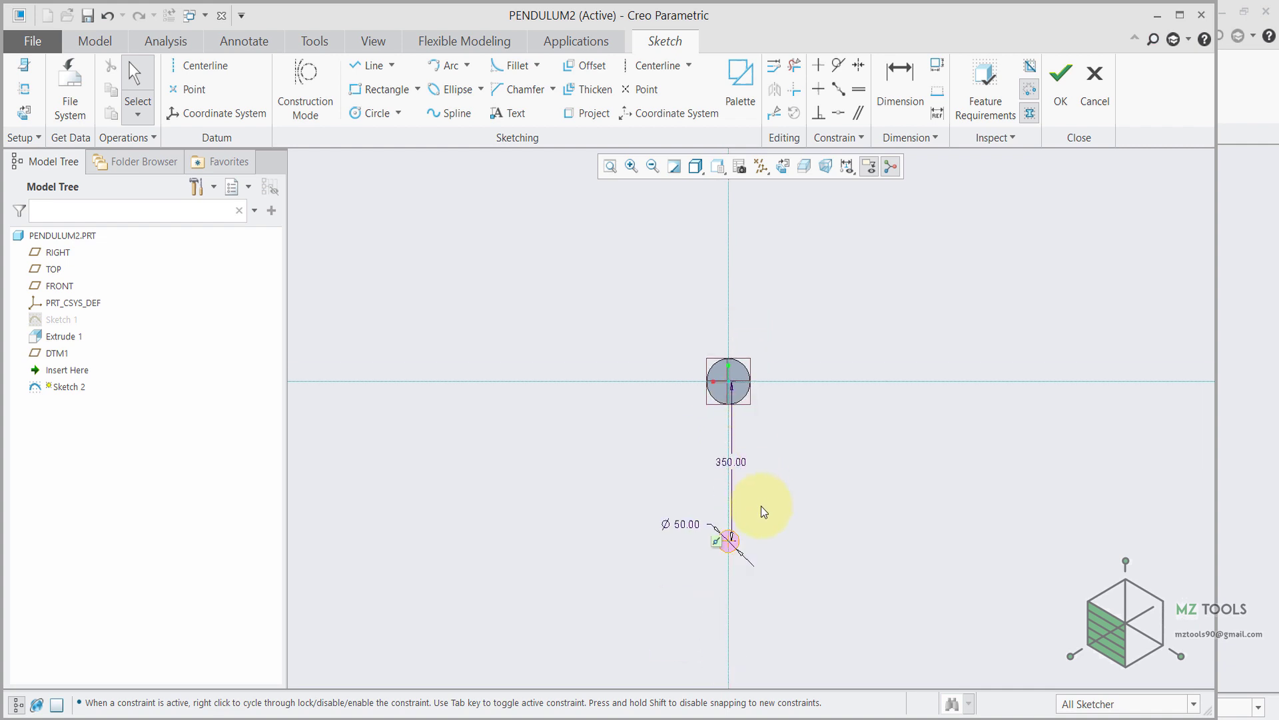
{"action": "scroll", "coordinate": [761, 506], "scroll_direction": "down", "scroll_amount": 3}
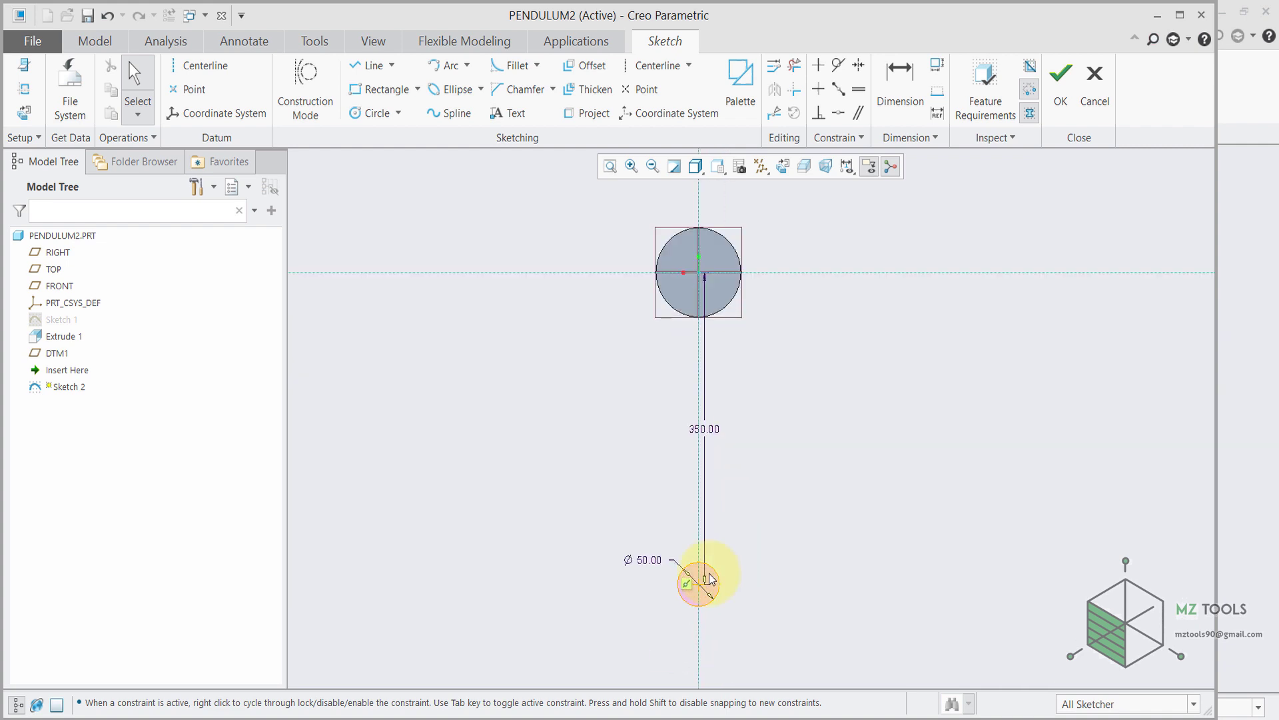
Step: Draw a vertical line across the 50 mm circle from its lowest to its highest point, along the vertical reference
{"action": "scroll", "coordinate": [699, 576], "scroll_direction": "down", "scroll_amount": 2}
{"action": "left_click", "coordinate": [358, 65]}
{"action": "scroll", "coordinate": [735, 561], "scroll_direction": "down", "scroll_amount": 2}
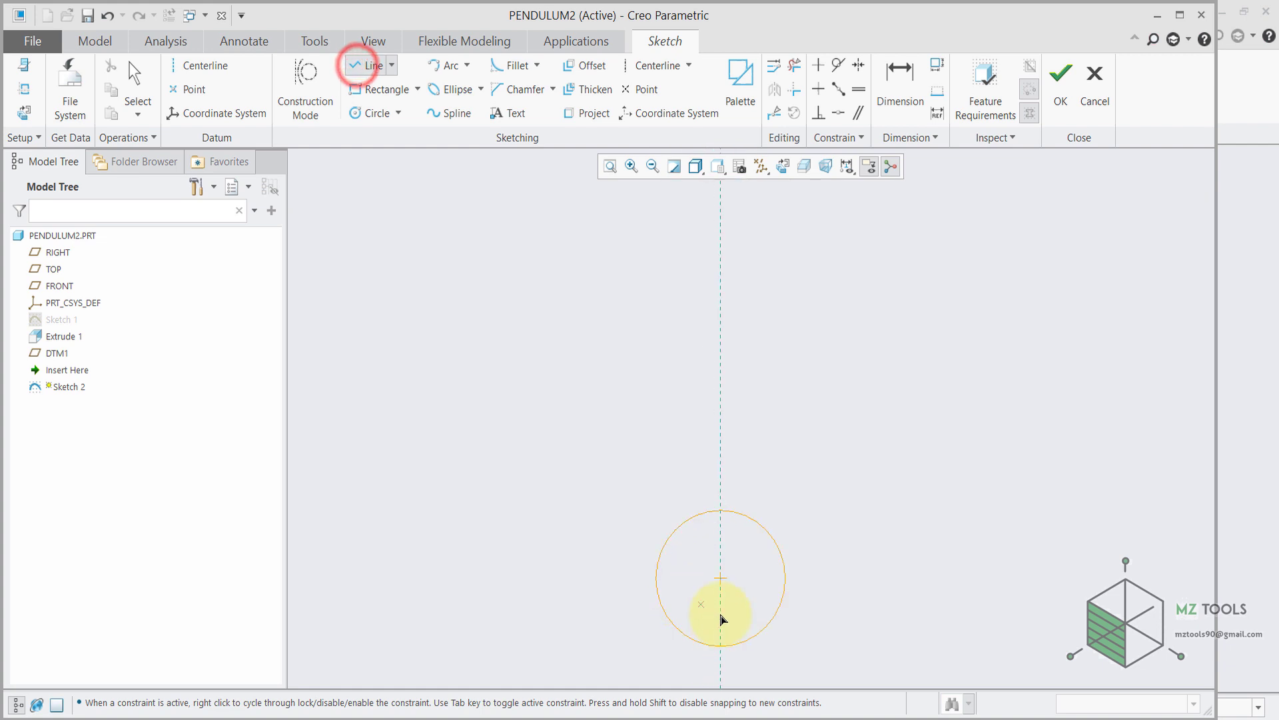
{"action": "left_click", "coordinate": [724, 651]}
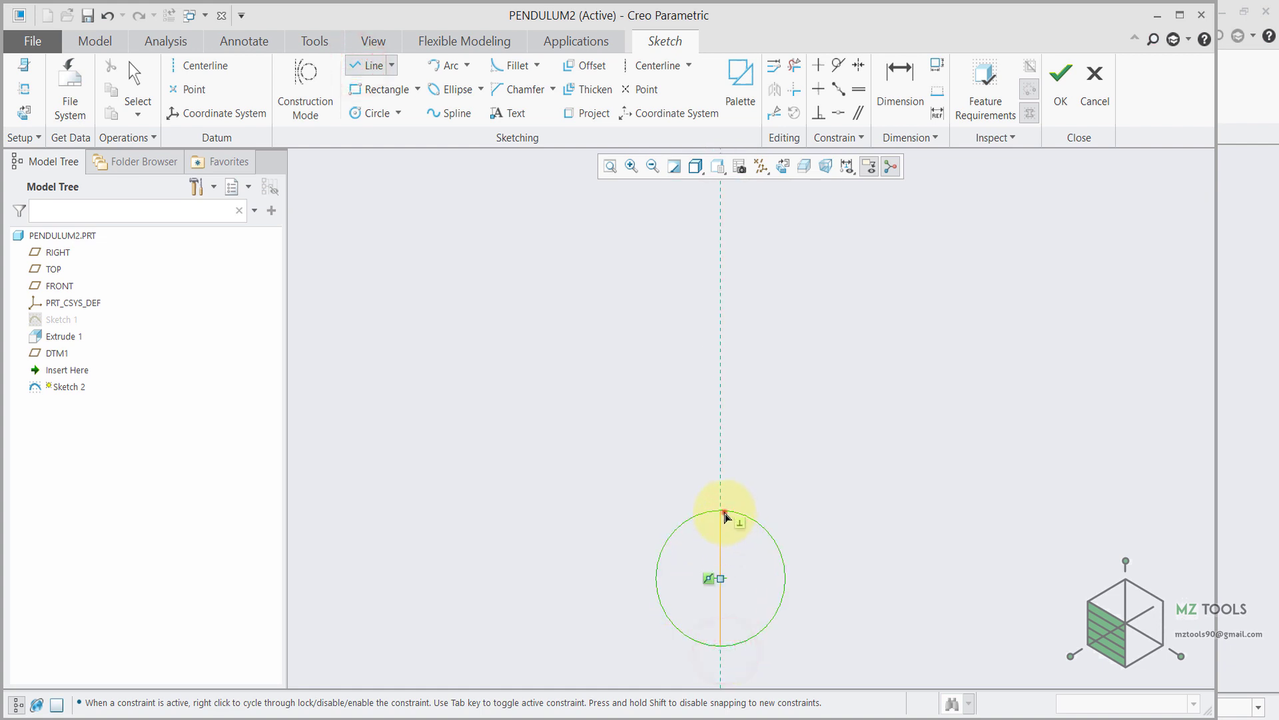
{"action": "left_click", "coordinate": [725, 512]}
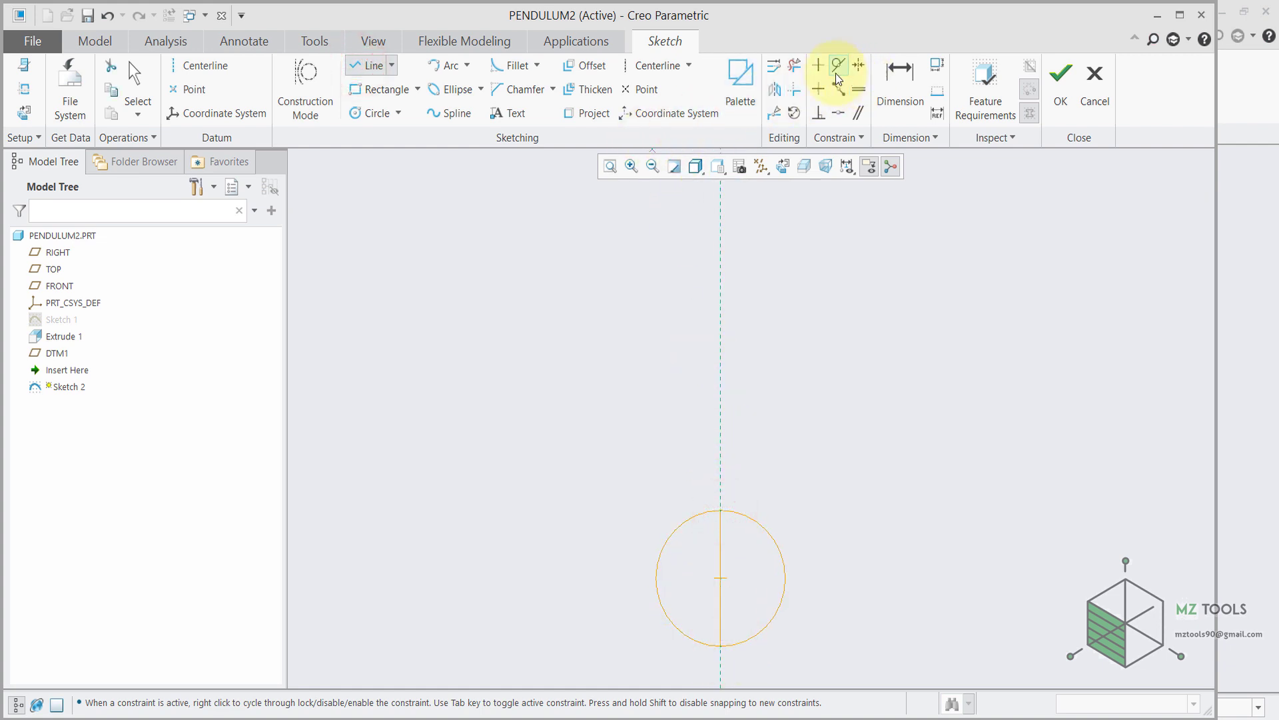
Step: Trim away the left half of the 50 mm circle to leave a closed semicircle, and complete the sketch
{"action": "left_click", "coordinate": [796, 67]}
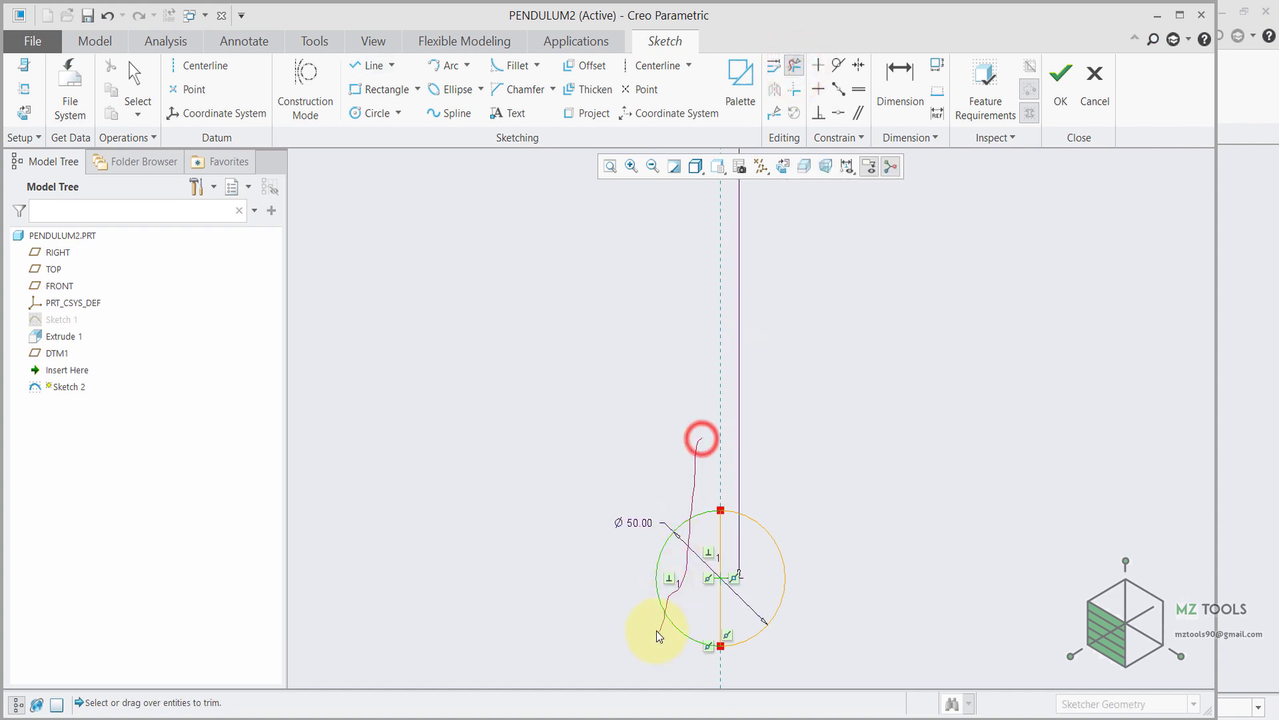
{"action": "left_click_drag", "start_coordinate": [657, 631], "coordinate": [659, 633]}
{"action": "left_click", "coordinate": [1060, 76]}
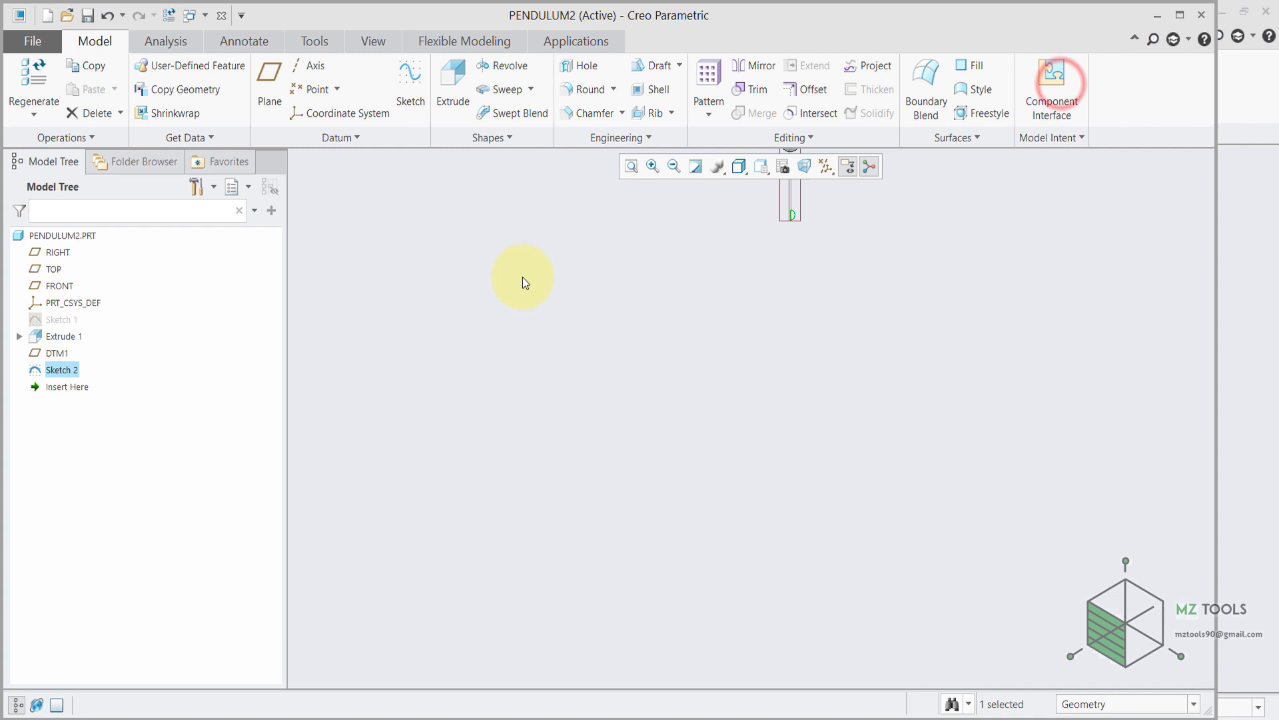
Step: Revolve the semicircle sketch 360 degrees about its straight edge to form a solid ball
{"action": "left_click", "coordinate": [510, 65]}
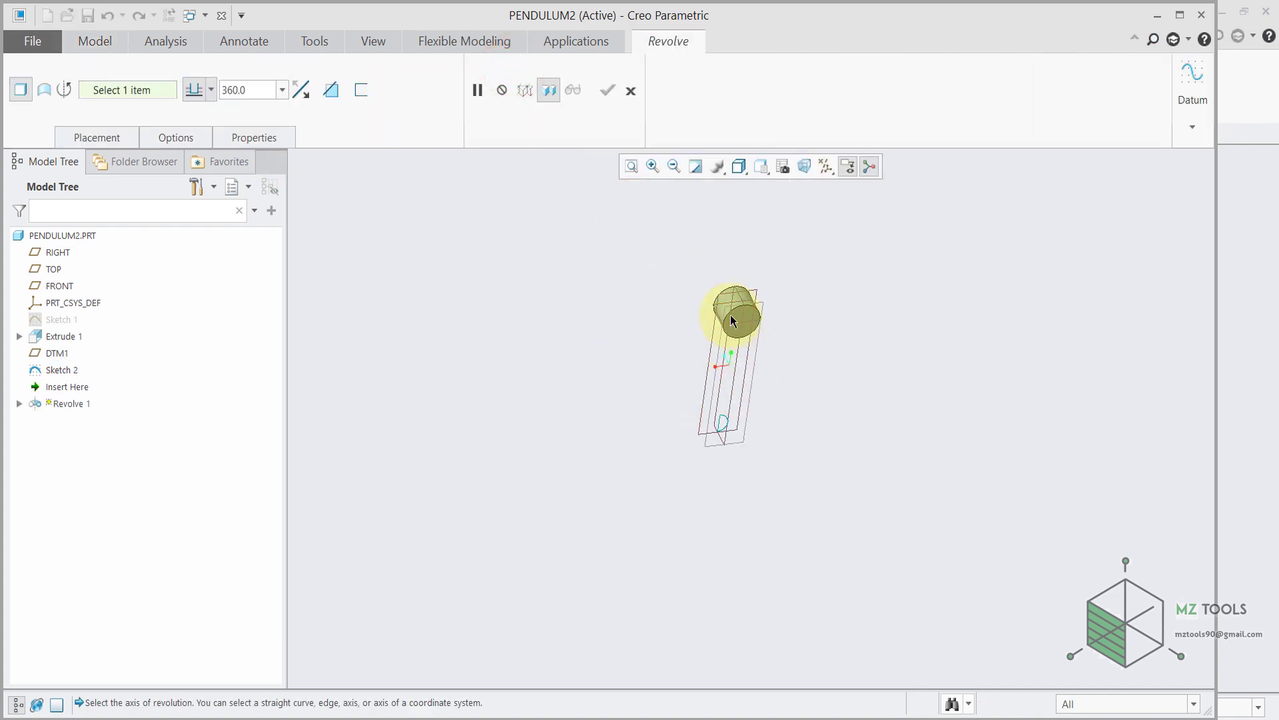
{"action": "scroll", "coordinate": [730, 457], "scroll_direction": "down", "scroll_amount": 5}
{"action": "middle_click_drag", "start_coordinate": [698, 520], "coordinate": [653, 553]}
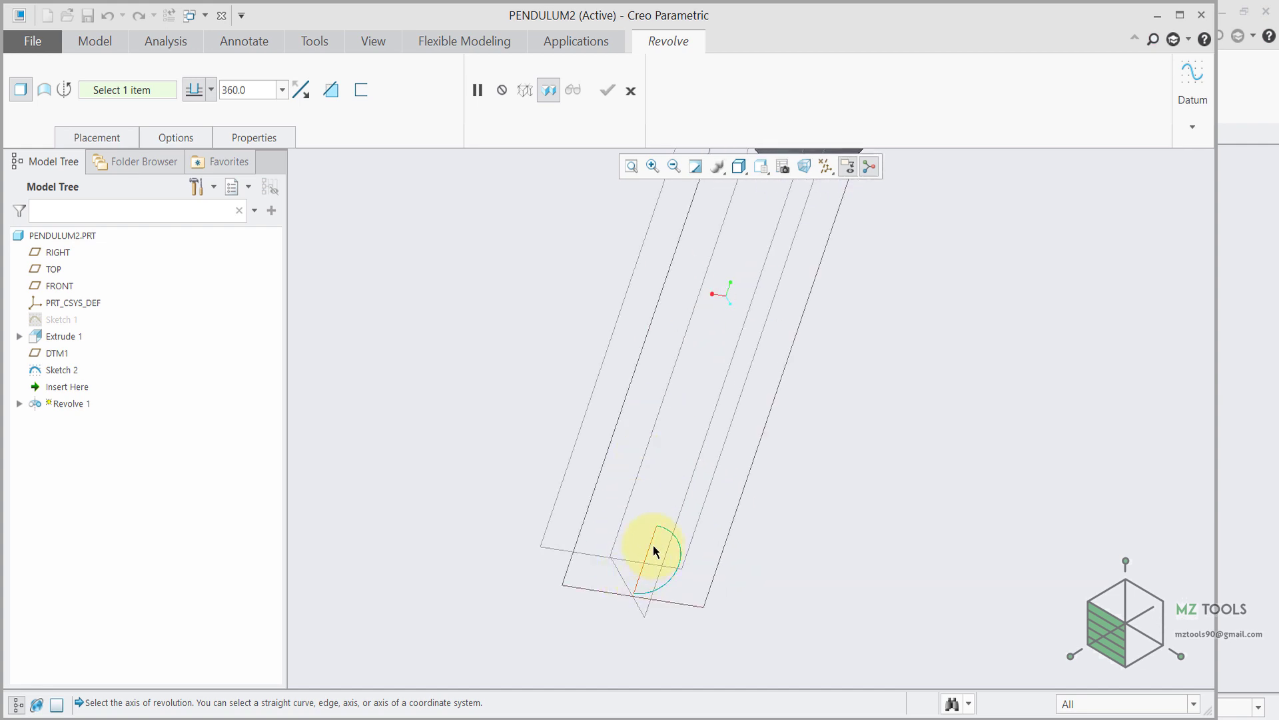
{"action": "left_click", "coordinate": [654, 550]}
{"action": "left_click", "coordinate": [606, 91]}
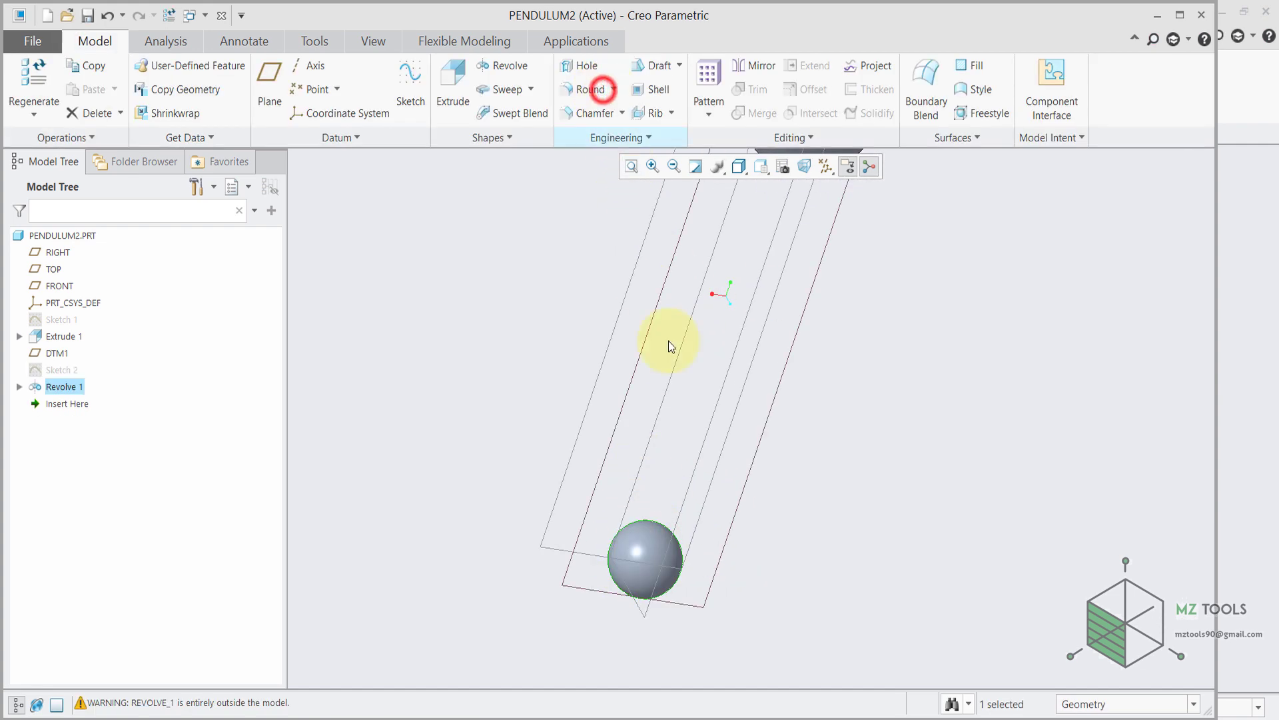
{"action": "middle_click_drag", "start_coordinate": [668, 342], "coordinate": [846, 508]}
{"action": "middle_click_drag", "start_coordinate": [766, 466], "coordinate": [714, 512]}
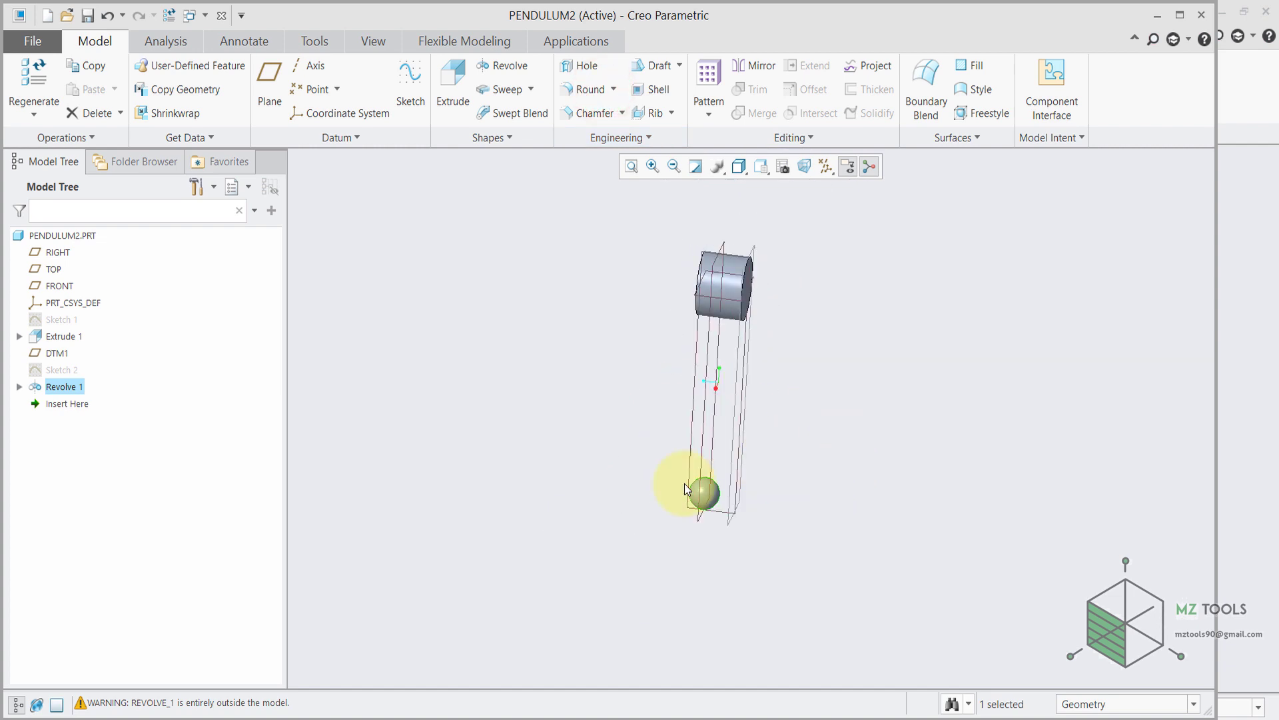
Step: Sketch a vertical line on DTM1 from the cylinder's lowest point to the top of the ball, and complete the sketch
{"action": "left_click", "coordinate": [347, 524]}
{"action": "middle_click_drag", "start_coordinate": [415, 446], "coordinate": [85, 426]}
{"action": "left_click", "coordinate": [39, 360]}
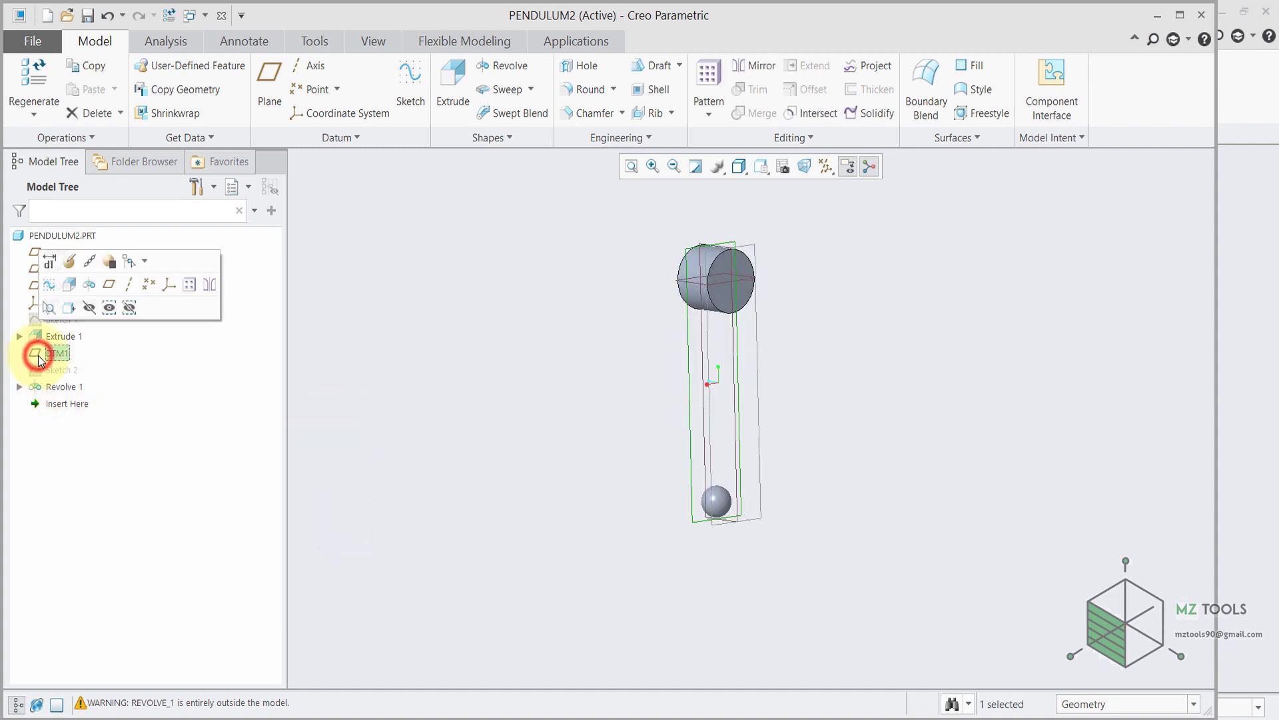
{"action": "left_click", "coordinate": [53, 281]}
{"action": "left_click", "coordinate": [783, 166]}
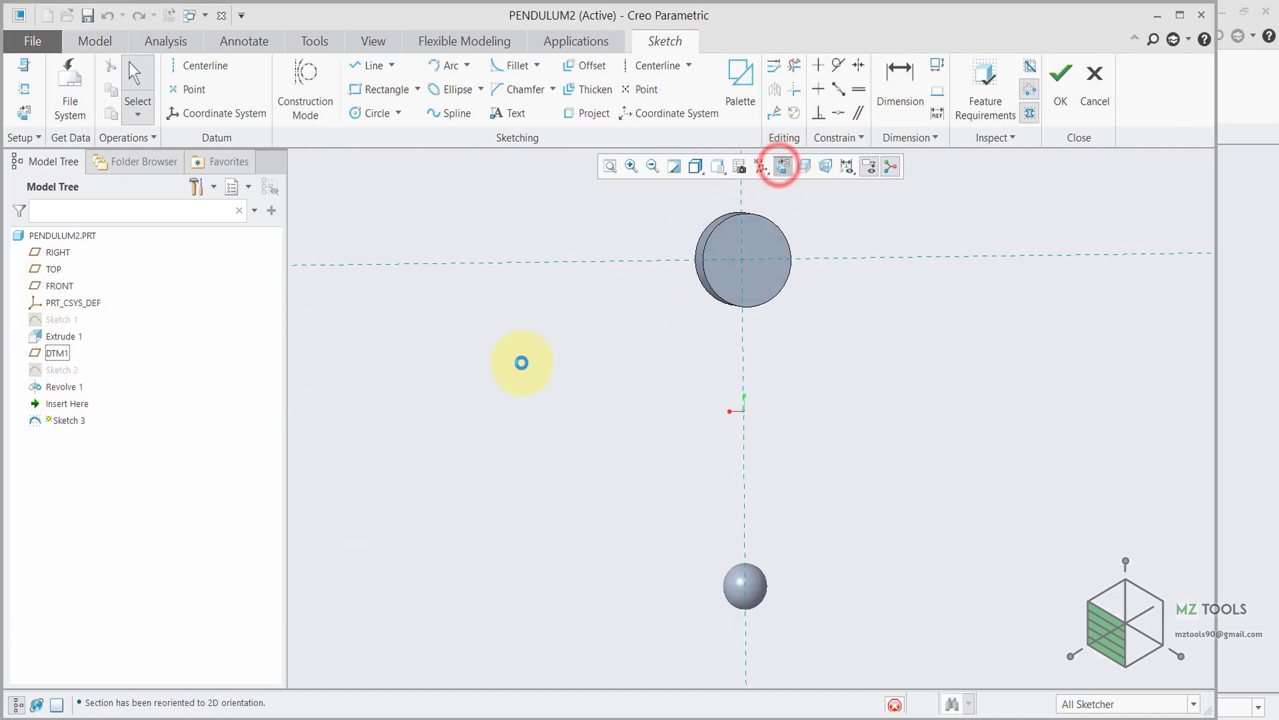
{"action": "left_click", "coordinate": [532, 374]}
{"action": "left_click", "coordinate": [366, 65]}
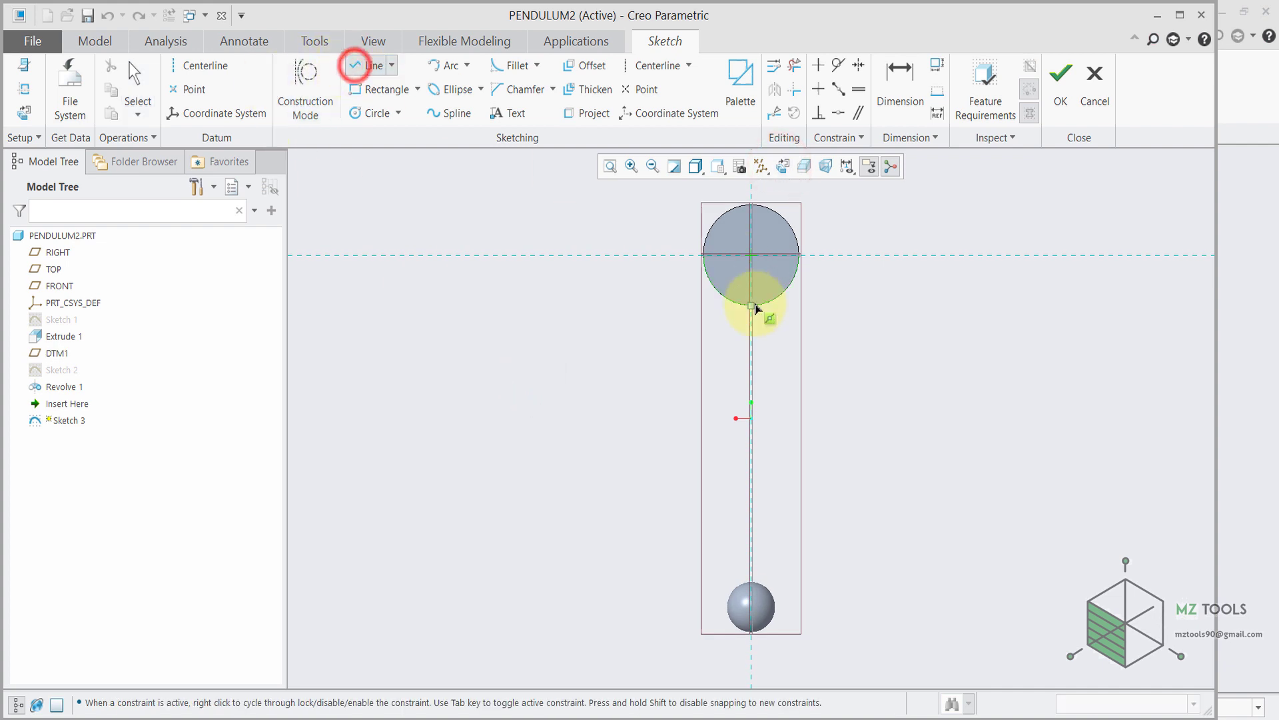
{"action": "left_click", "coordinate": [753, 305]}
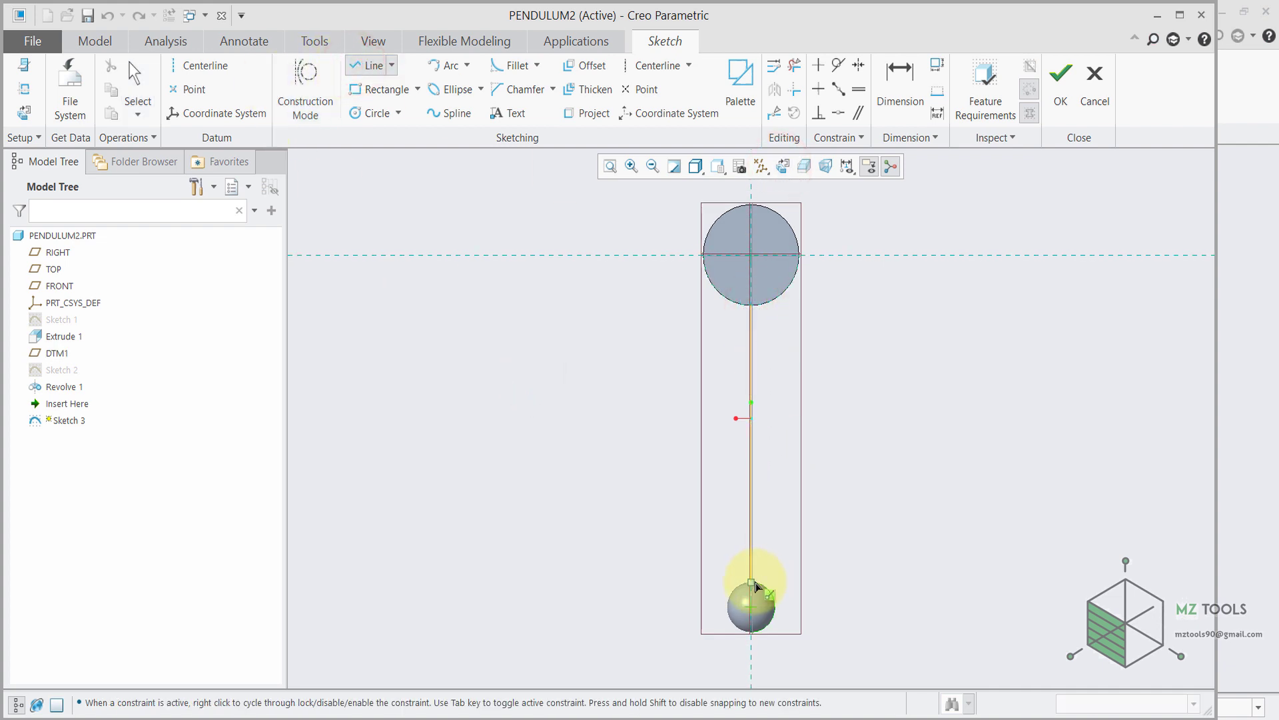
{"action": "middle_click", "coordinate": [673, 459]}
{"action": "left_click", "coordinate": [1065, 93]}
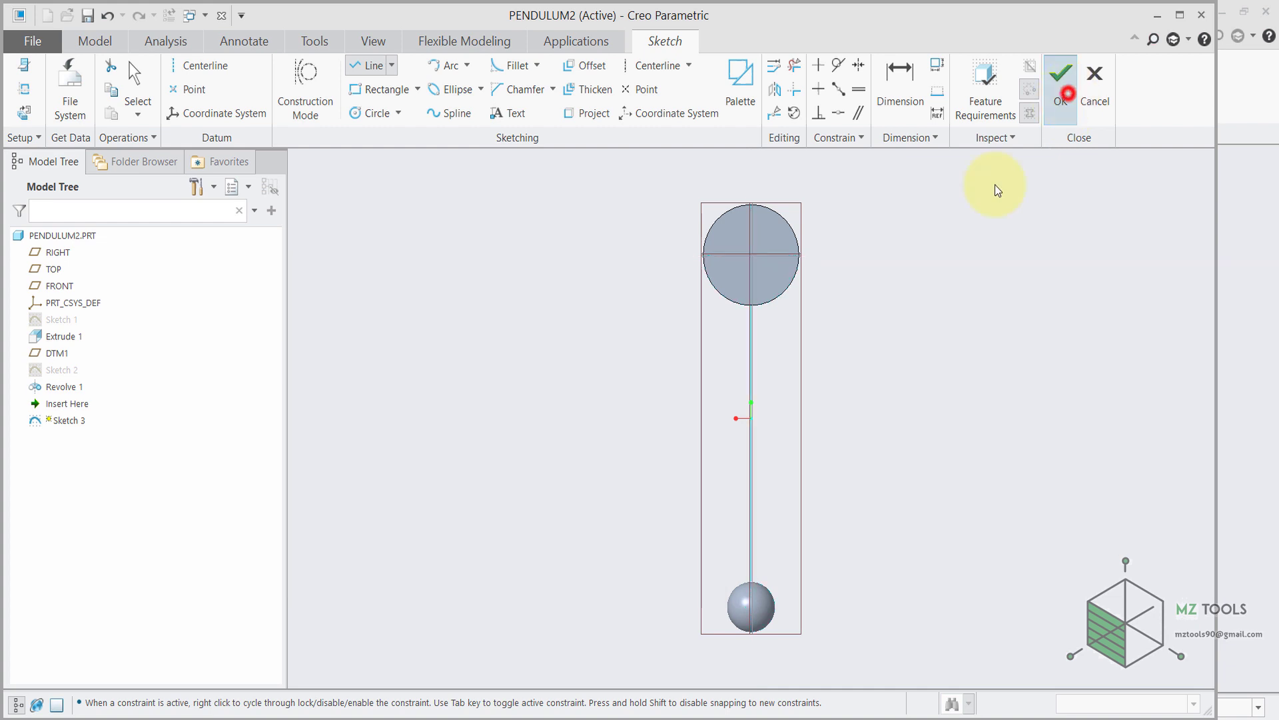
{"action": "key", "text": "ctrl+d"}
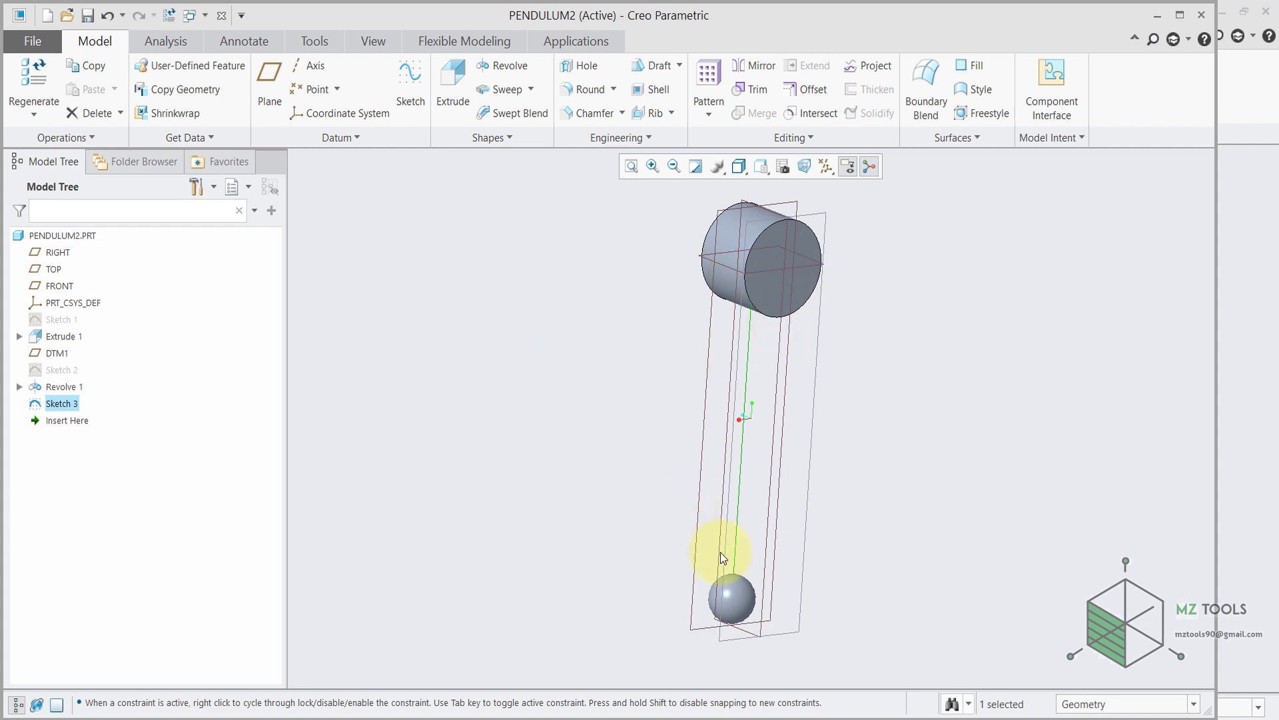
Step: Turn off the display of all datum features and save PENDULUM2.PRT in the Simple folder
{"action": "left_click", "coordinate": [826, 166]}
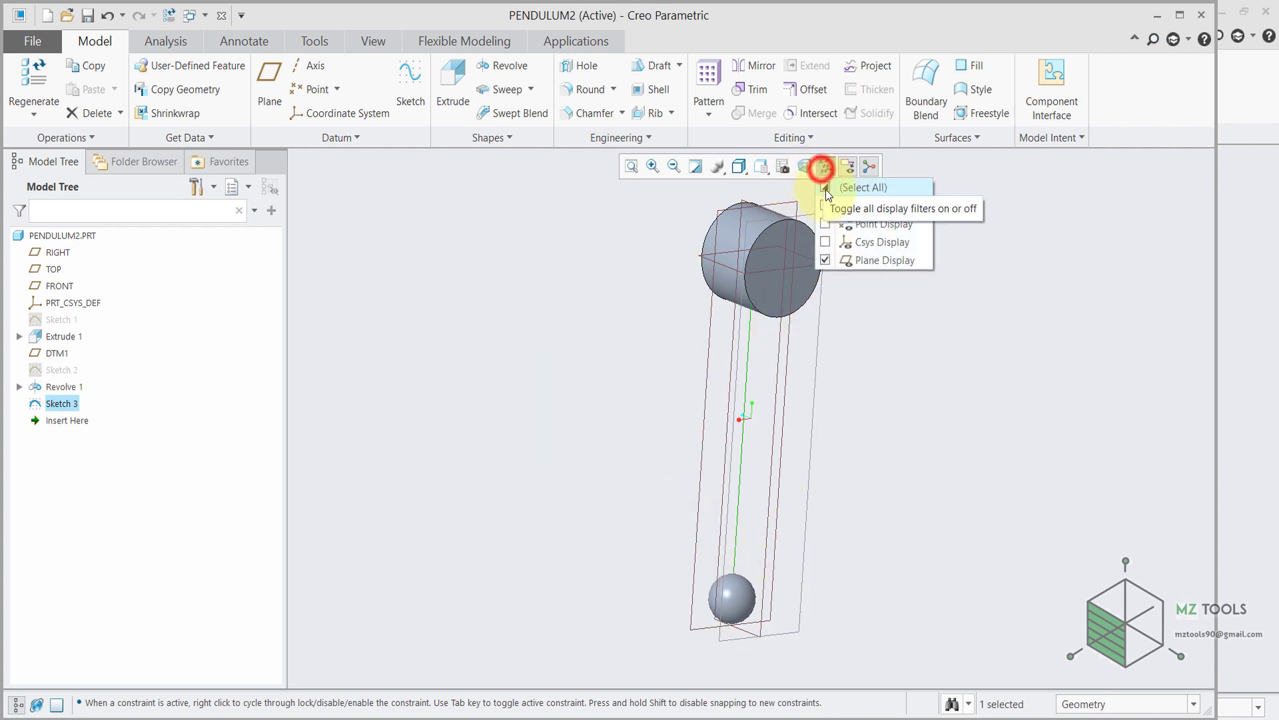
{"action": "left_click", "coordinate": [841, 188]}
{"action": "left_click", "coordinate": [841, 188]}
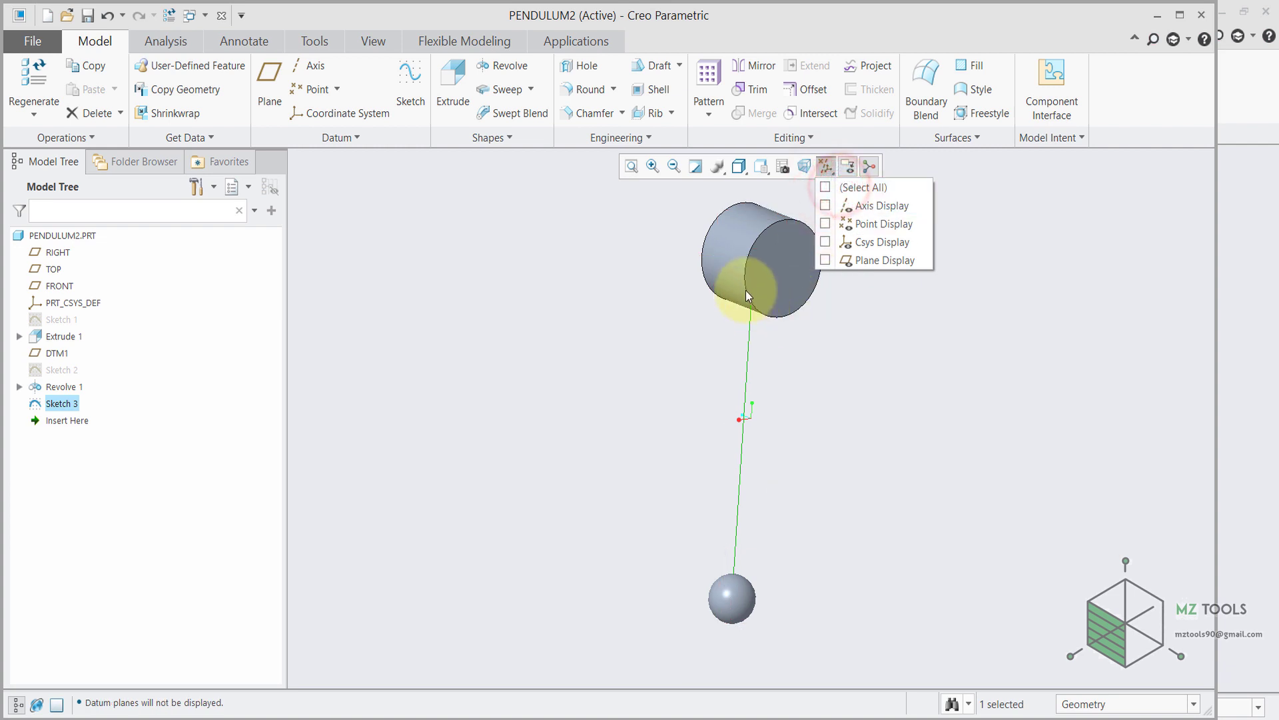
{"action": "left_click", "coordinate": [682, 317]}
{"action": "mouse_move", "coordinate": [656, 320]}
{"action": "middle_mouse_down"}
{"action": "mouse_move", "coordinate": [720, 320]}
{"action": "mouse_move", "coordinate": [737, 348]}
{"action": "mouse_move", "coordinate": [563, 298]}
{"action": "middle_mouse_up"}
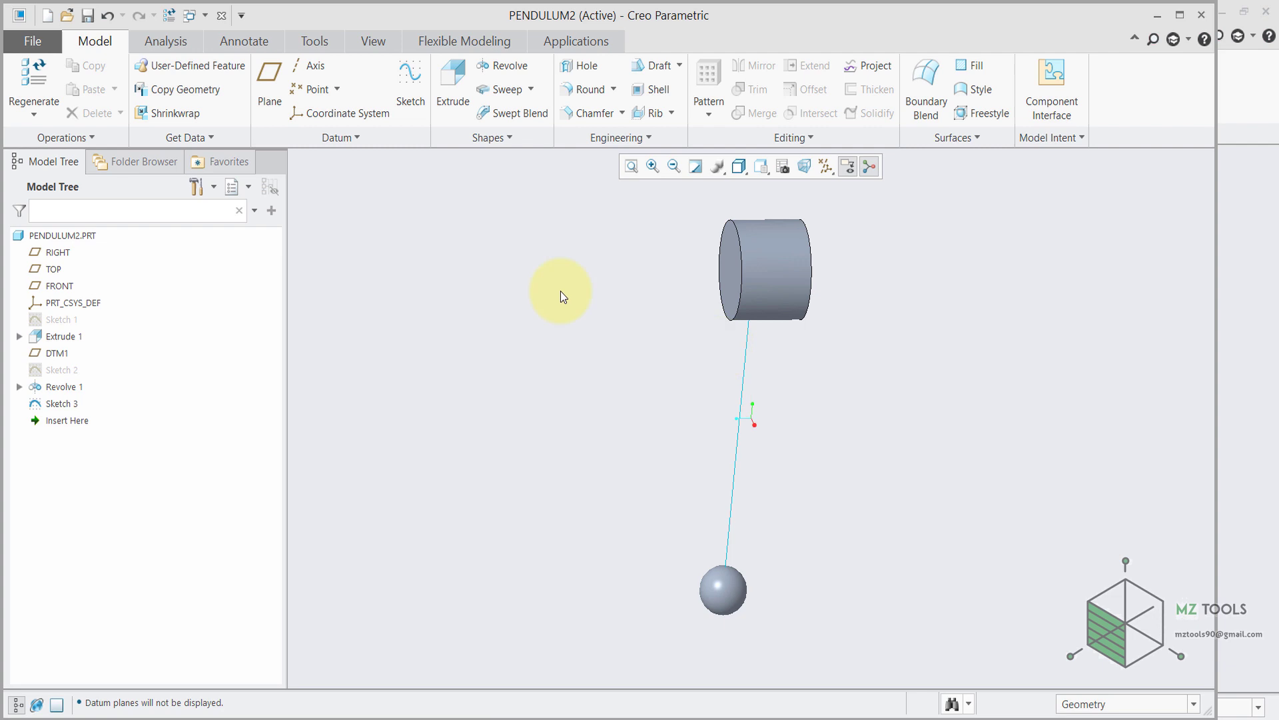
{"action": "left_click", "coordinate": [87, 15]}
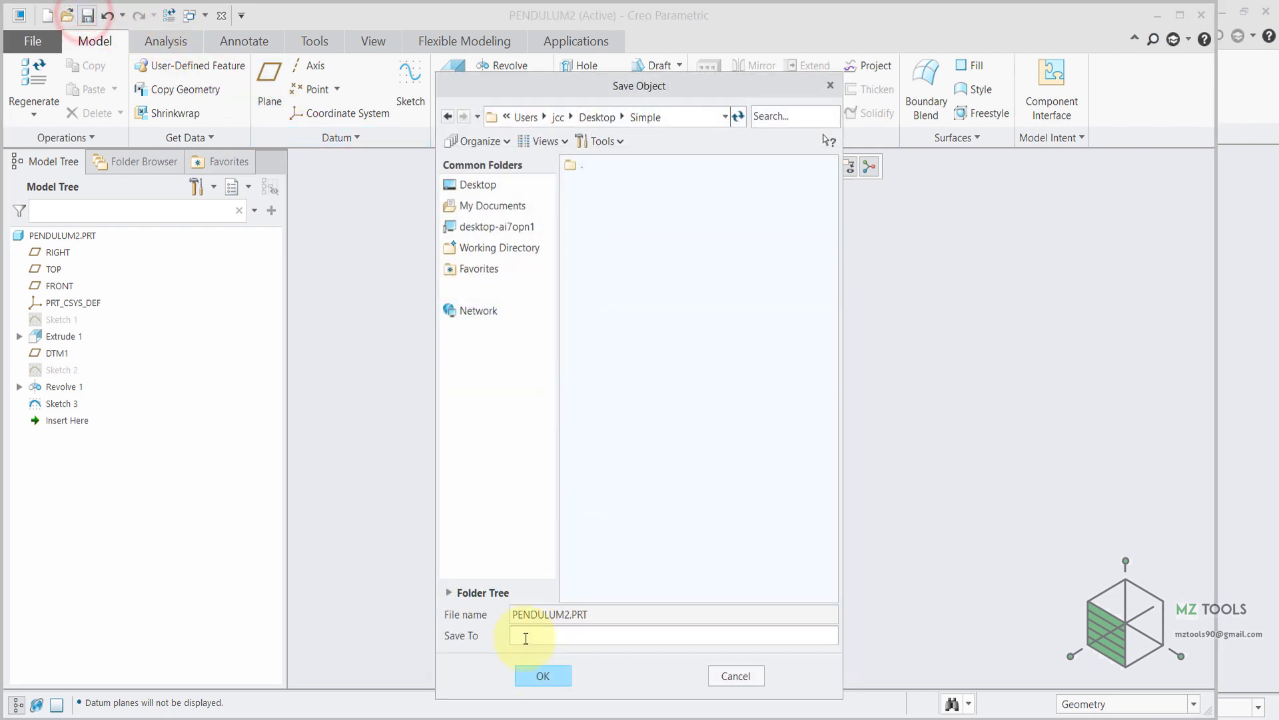
{"action": "left_click", "coordinate": [532, 676]}
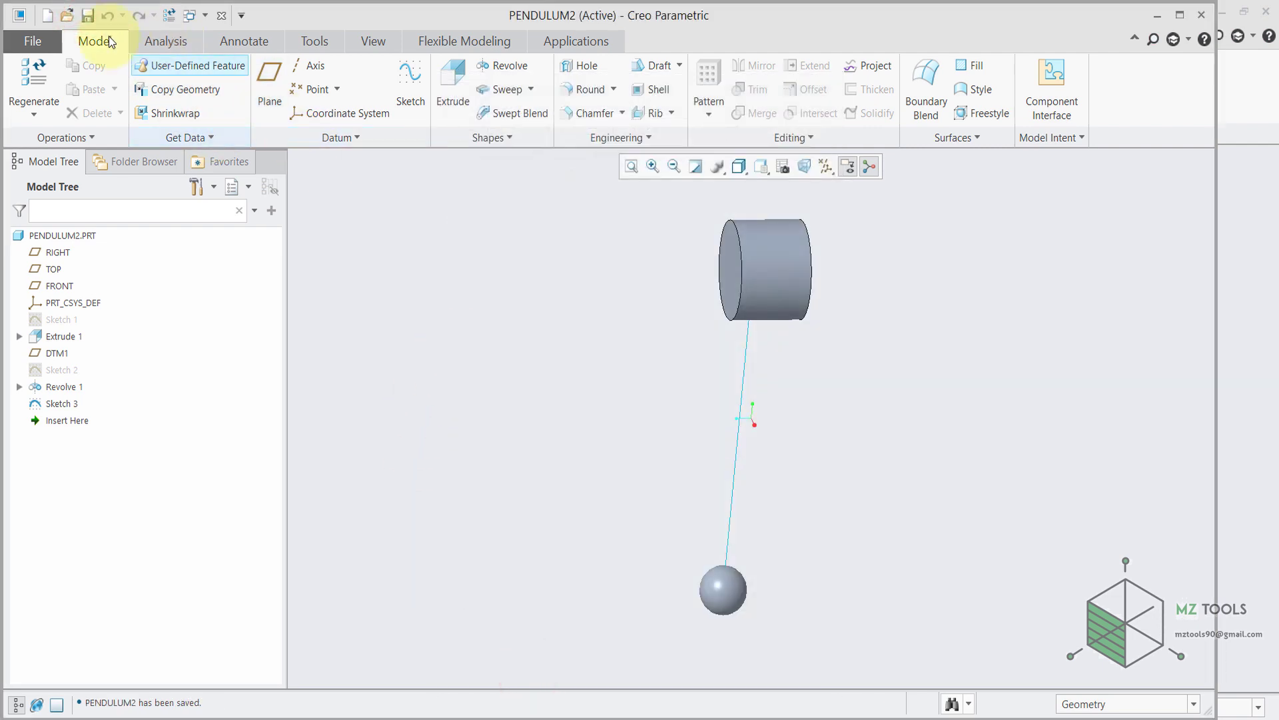
Step: Create a new Design assembly named asm0001 without the default template, using a metric assembly template
{"action": "left_click", "coordinate": [42, 17]}
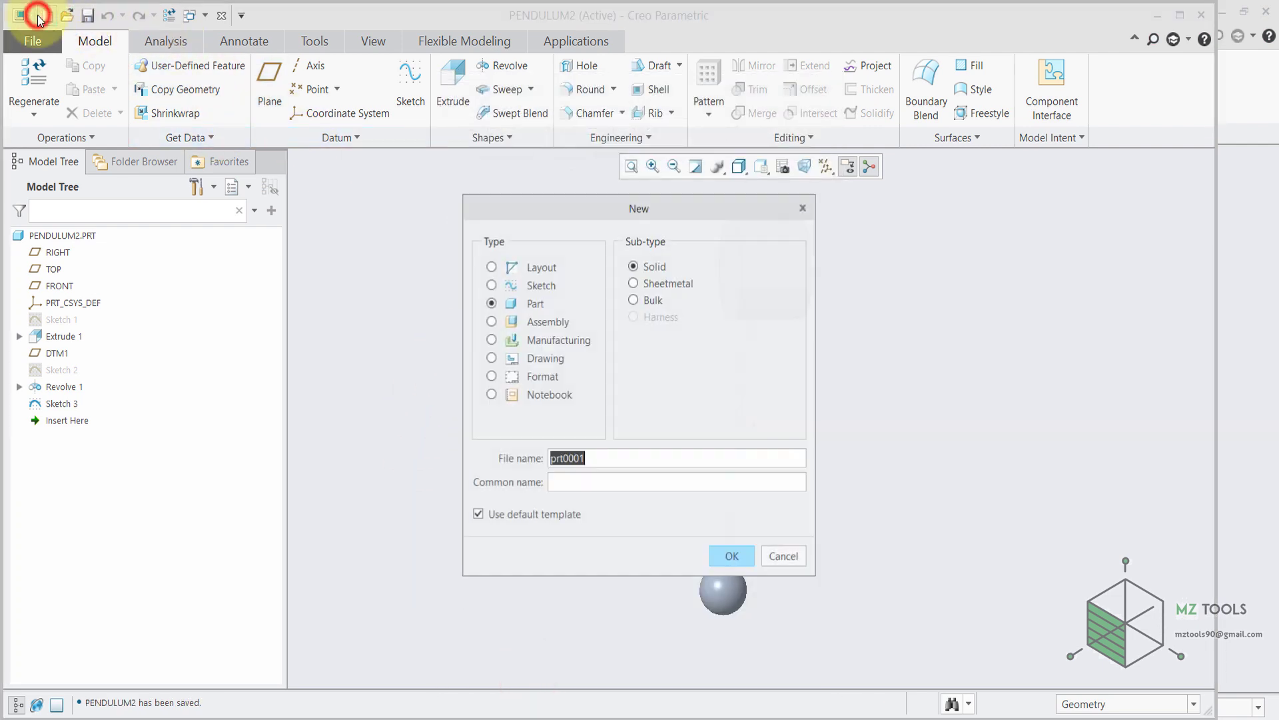
{"action": "left_click", "coordinate": [511, 323]}
{"action": "left_click", "coordinate": [478, 514]}
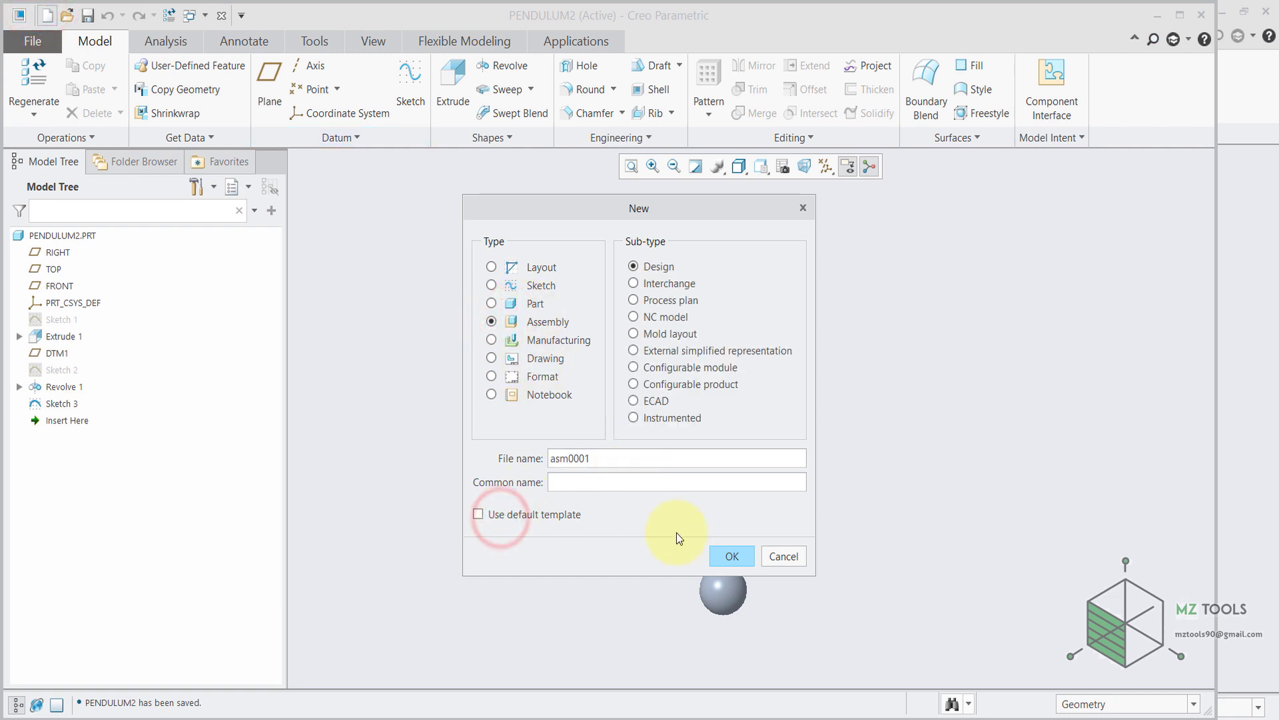
{"action": "left_click", "coordinate": [727, 558]}
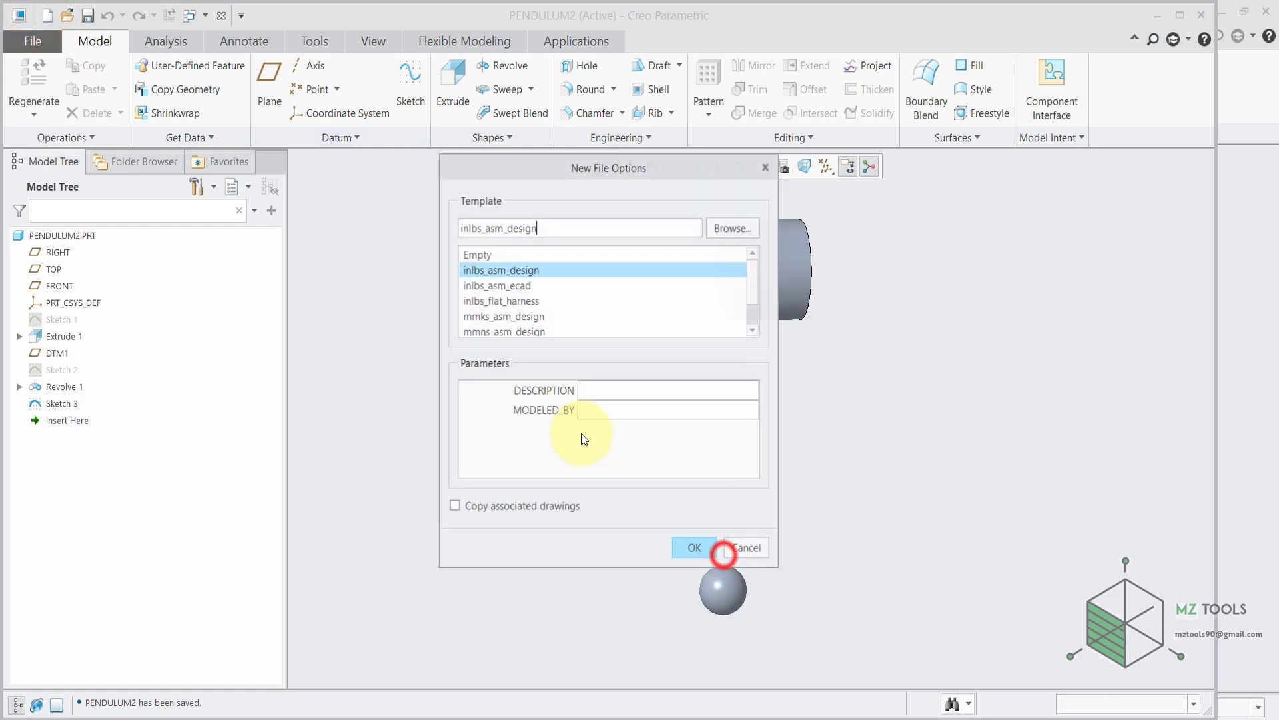
{"action": "scroll", "coordinate": [553, 290], "scroll_direction": "down", "scroll_amount": 1}
{"action": "left_click", "coordinate": [527, 302]}
{"action": "left_click", "coordinate": [693, 547]}
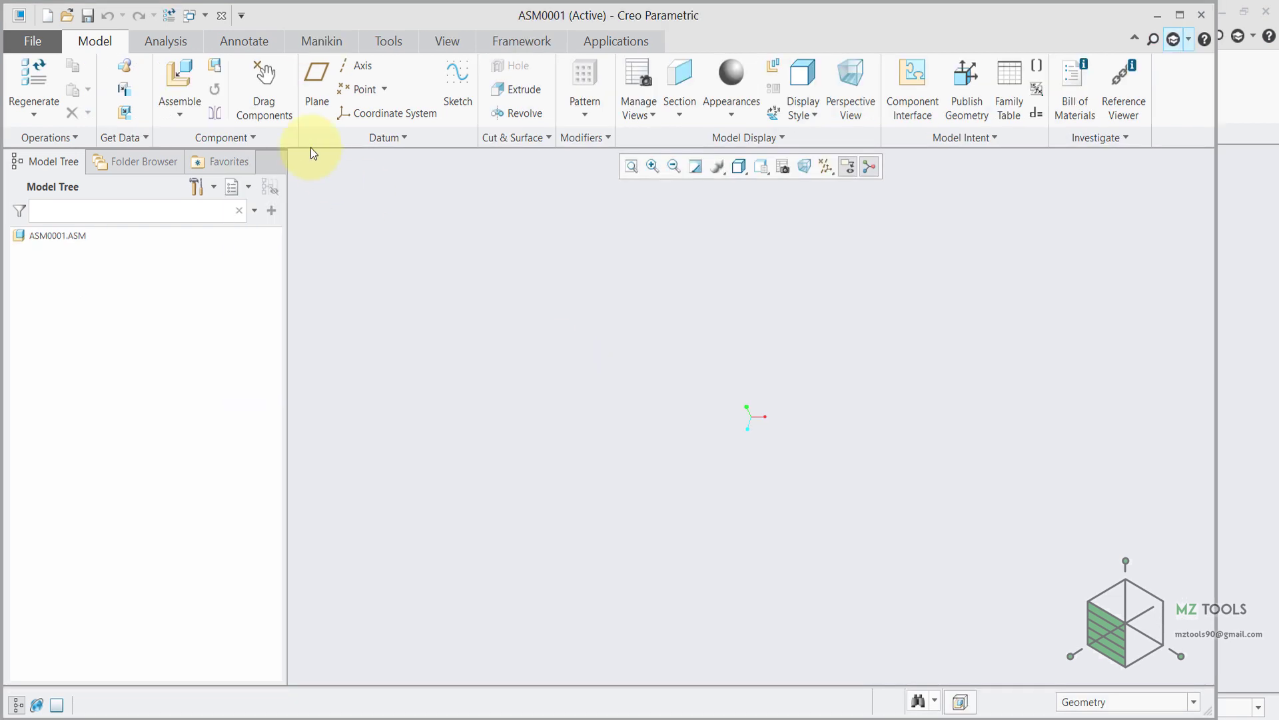
Step: Insert frame.prt into the assembly with a Default constraint and a Rigid connection
{"action": "left_click", "coordinate": [177, 77]}
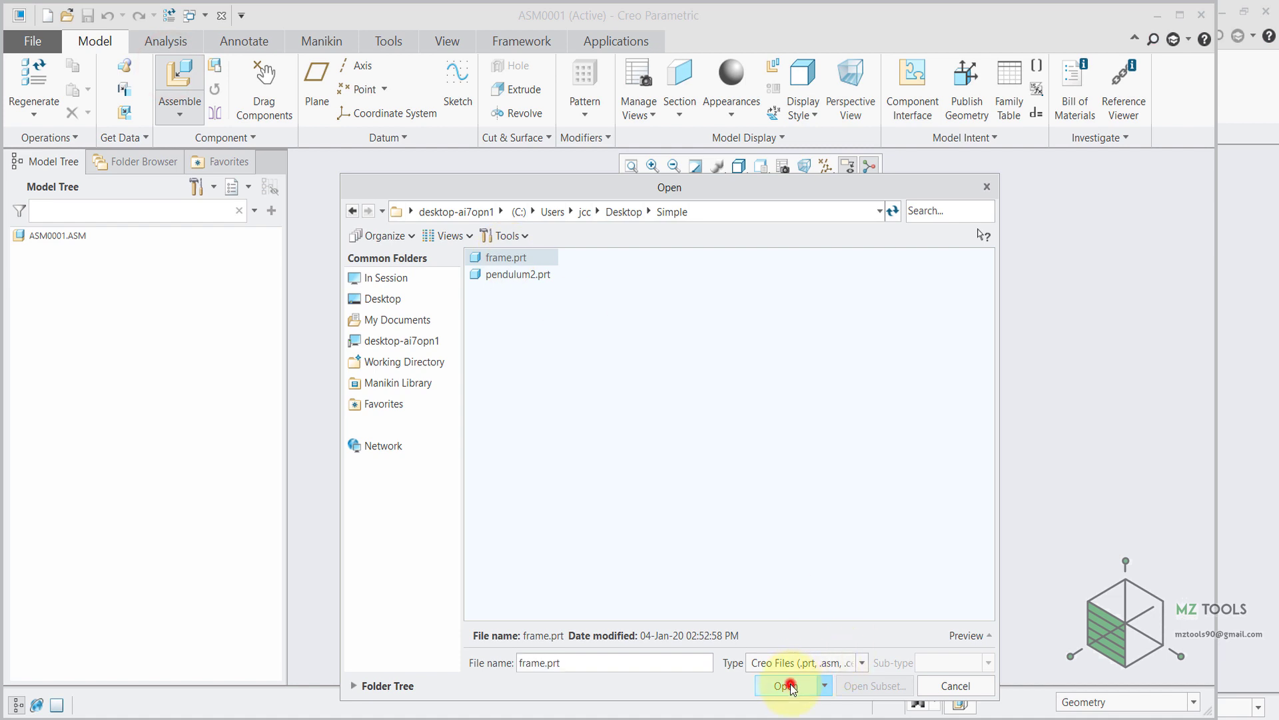
{"action": "left_click", "coordinate": [786, 686]}
{"action": "left_click", "coordinate": [280, 90]}
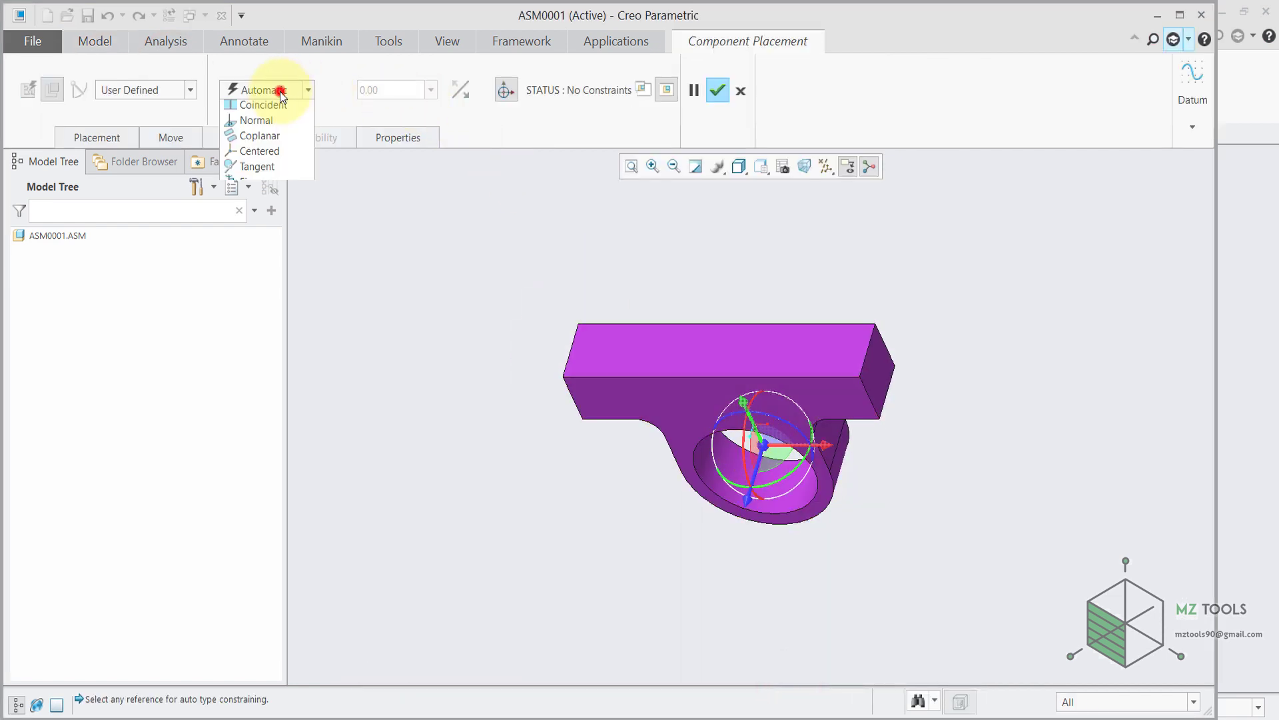
{"action": "left_click", "coordinate": [257, 256]}
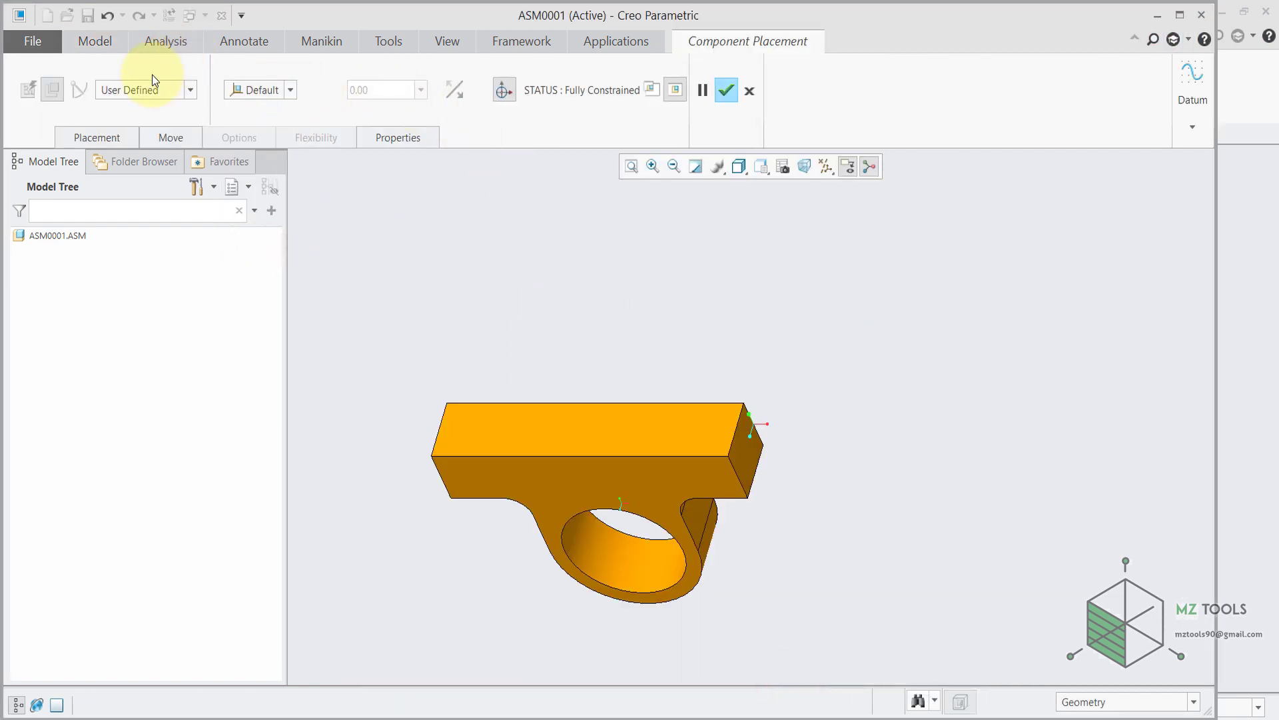
{"action": "left_click", "coordinate": [139, 91]}
{"action": "left_click", "coordinate": [126, 125]}
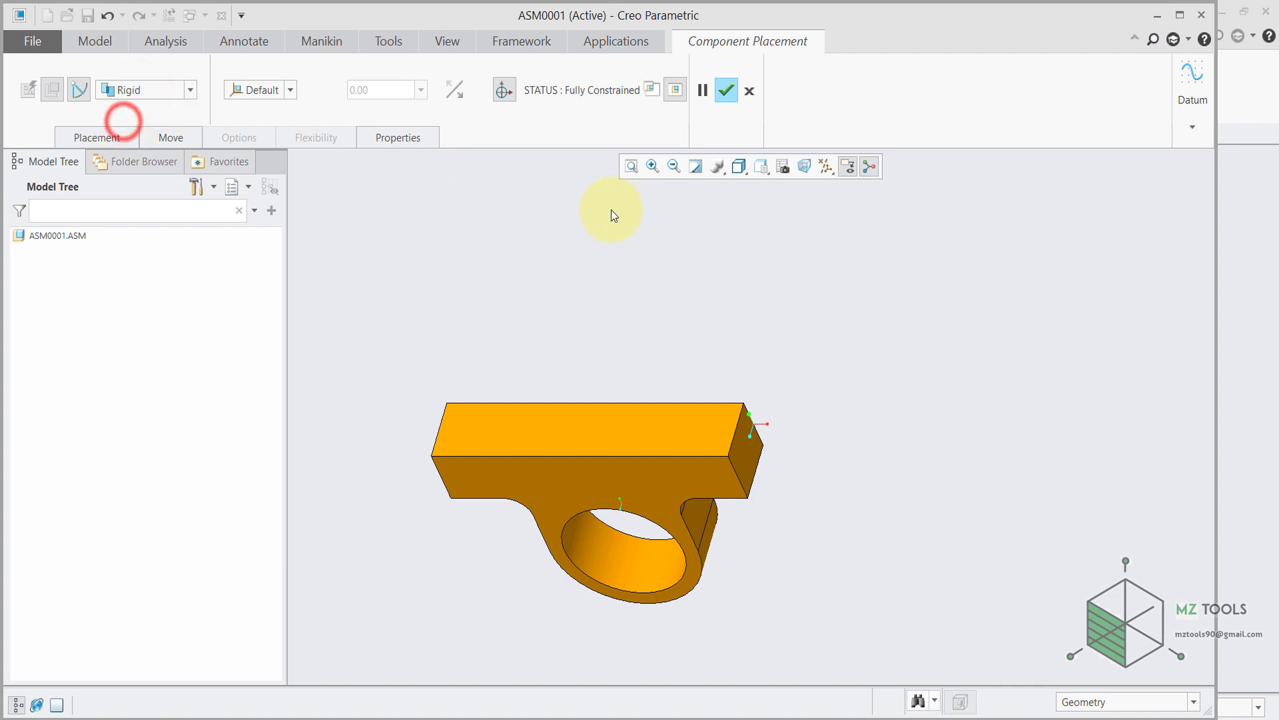
{"action": "left_click", "coordinate": [725, 90]}
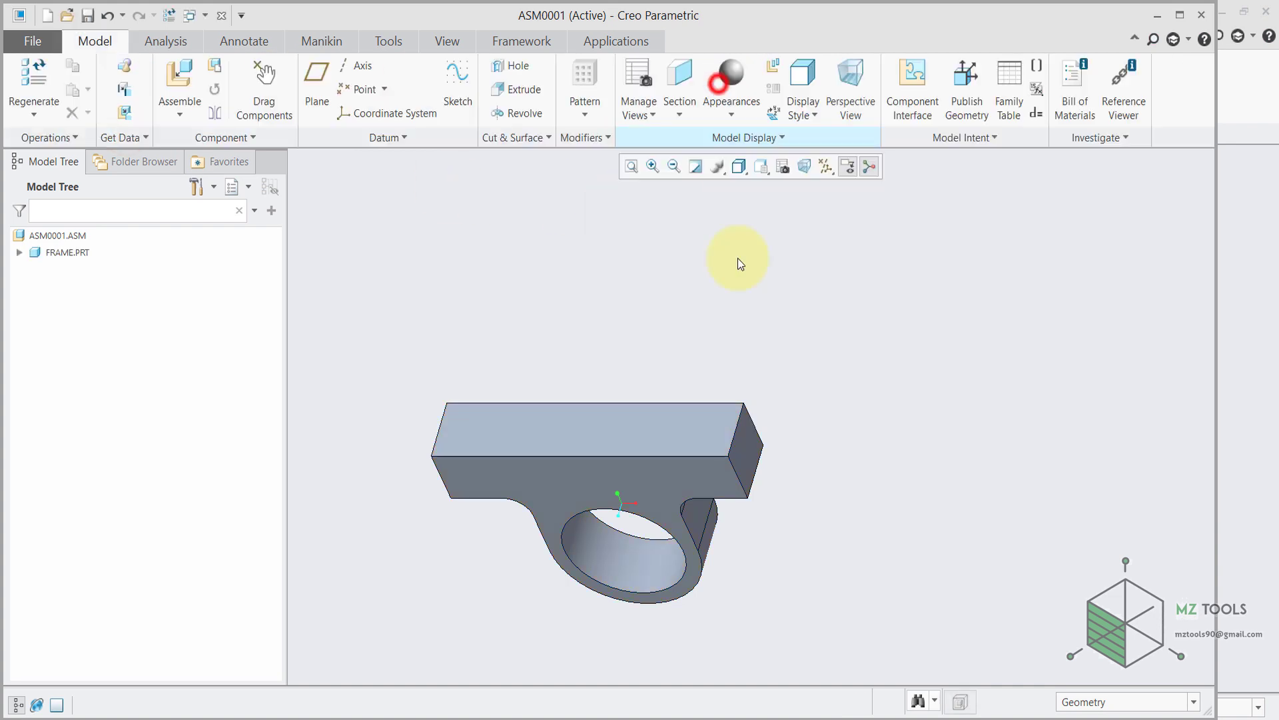
{"action": "key", "text": "ctrl+d"}
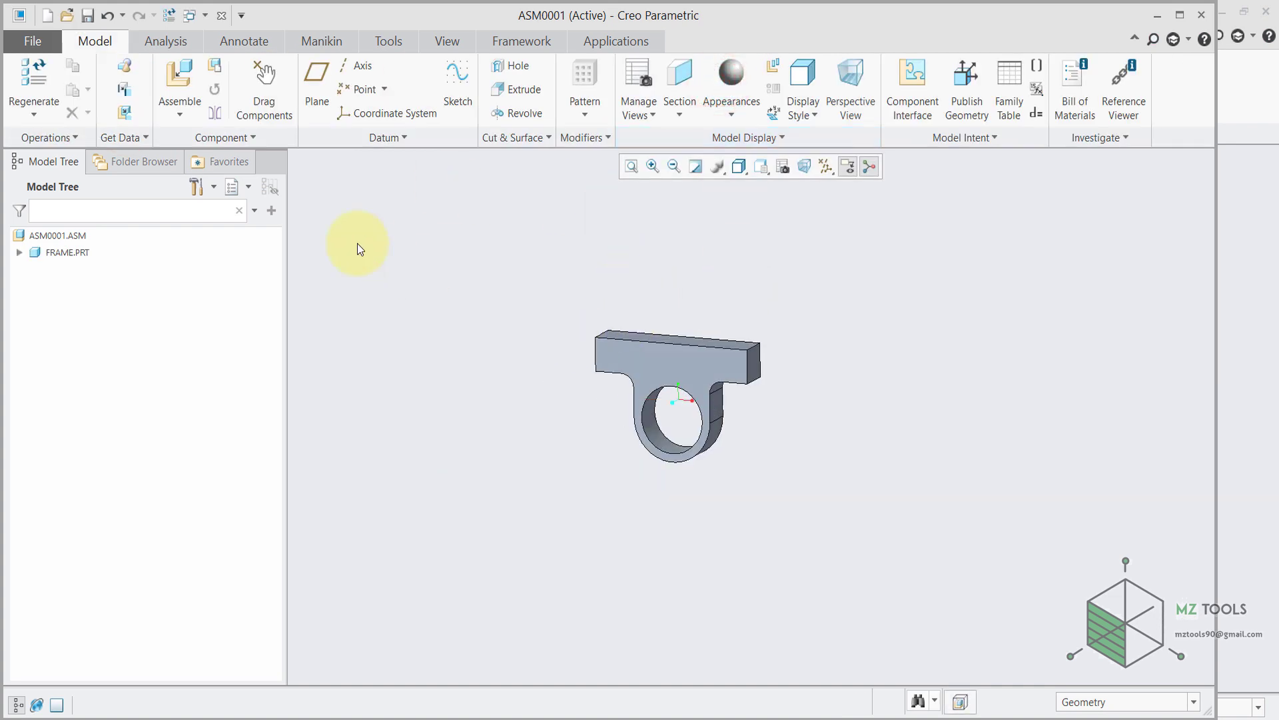
Step: Insert pendulum2.prt into the assembly and set its connection type to Pin
{"action": "left_click", "coordinate": [178, 75]}
{"action": "left_click", "coordinate": [513, 274]}
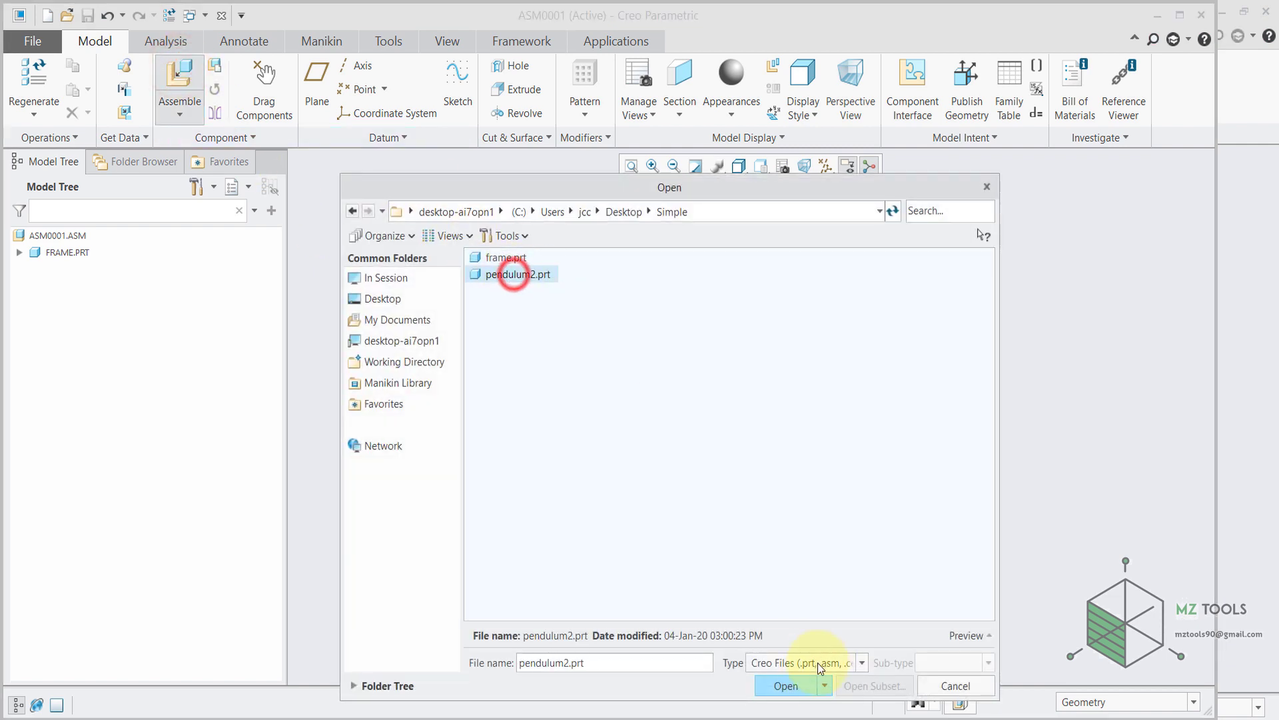
{"action": "left_click", "coordinate": [786, 685]}
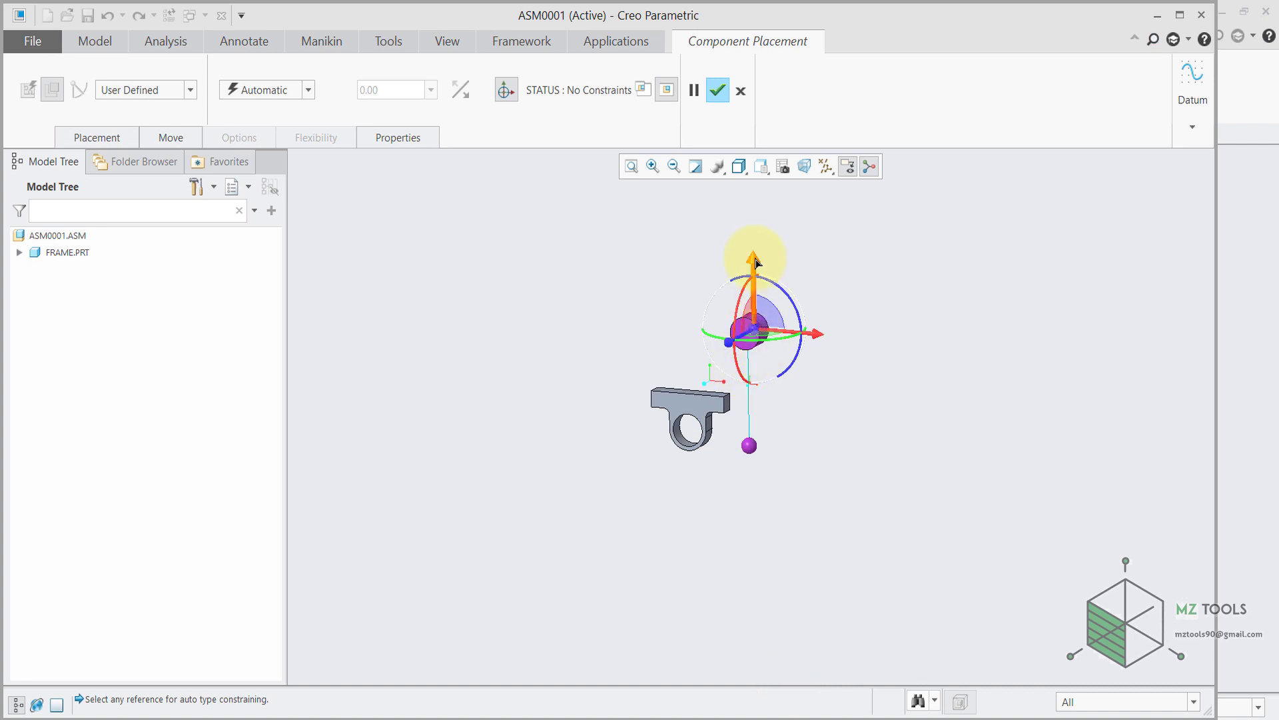
{"action": "middle_click_drag", "start_coordinate": [756, 261], "coordinate": [741, 426]}
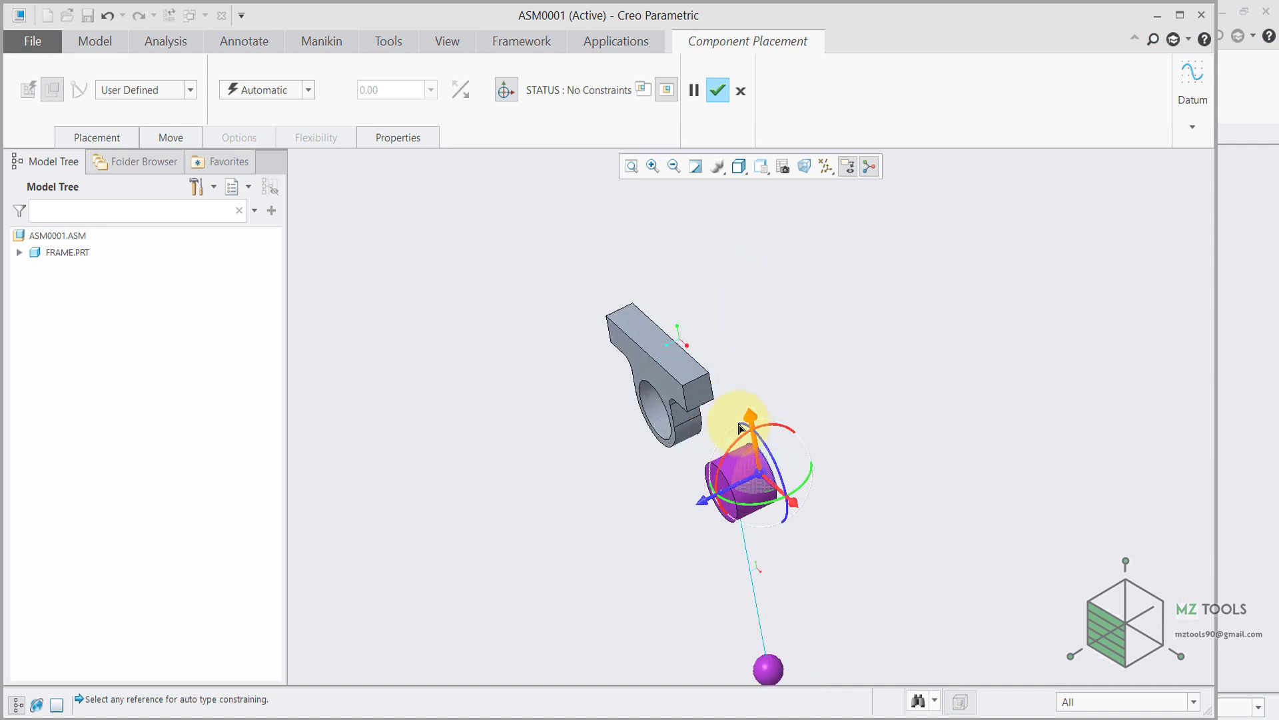
{"action": "left_click", "coordinate": [191, 90]}
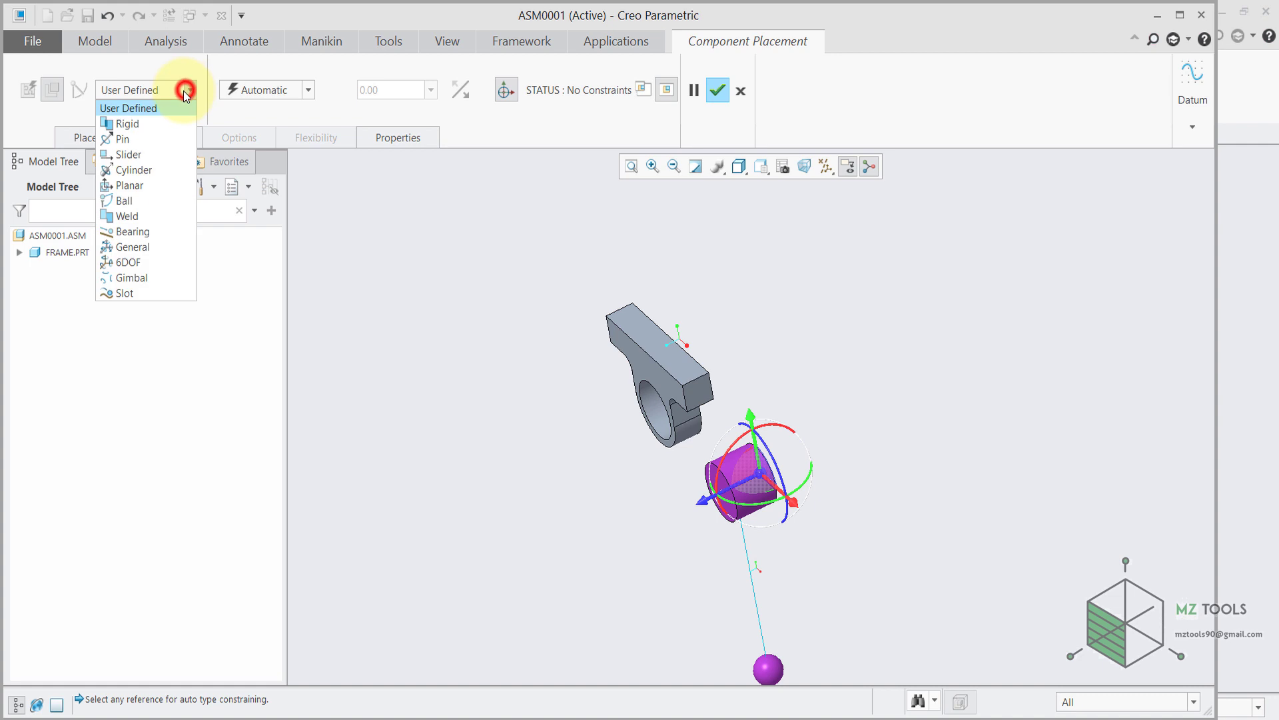
{"action": "left_click", "coordinate": [126, 137]}
{"action": "scroll", "coordinate": [737, 508], "scroll_direction": "up", "scroll_amount": 3}
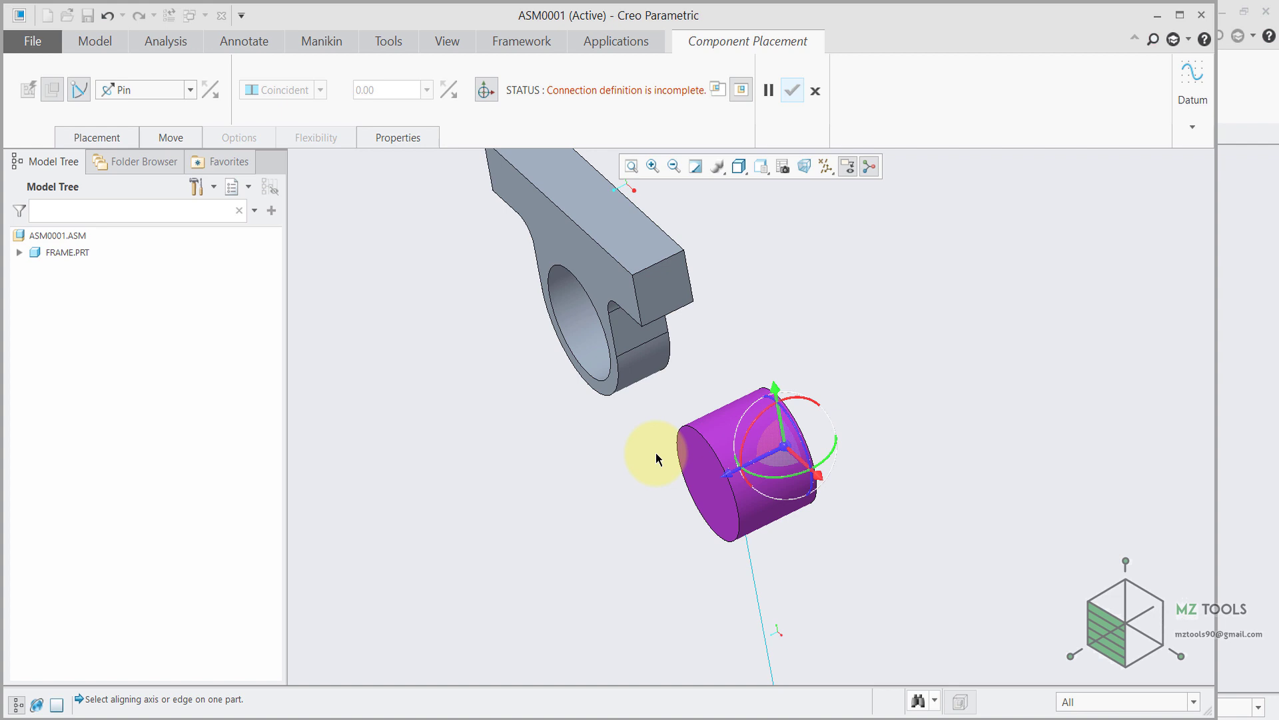
Step: Align the pendulum's cylindrical surface with the frame's bore and slide the pendulum along the axis partly out of the frame
{"action": "left_click", "coordinate": [718, 413]}
{"action": "left_click", "coordinate": [576, 327]}
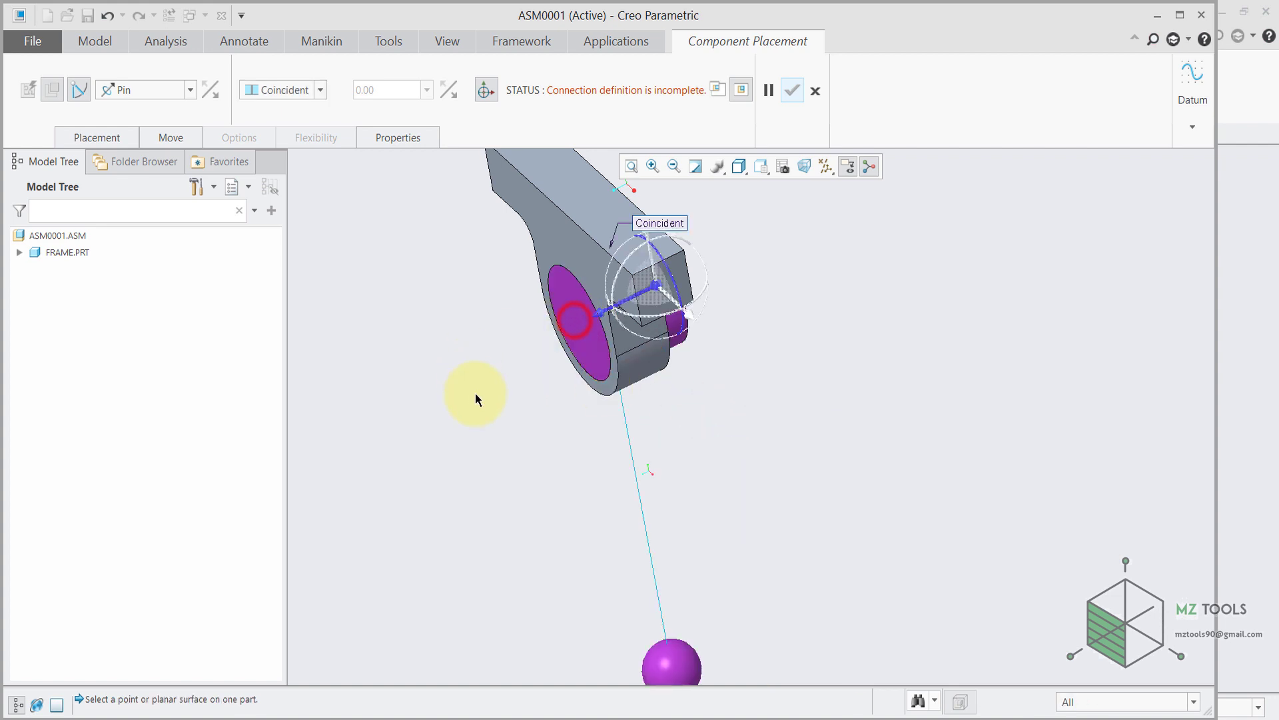
{"action": "middle_click_drag", "start_coordinate": [690, 365], "coordinate": [721, 361]}
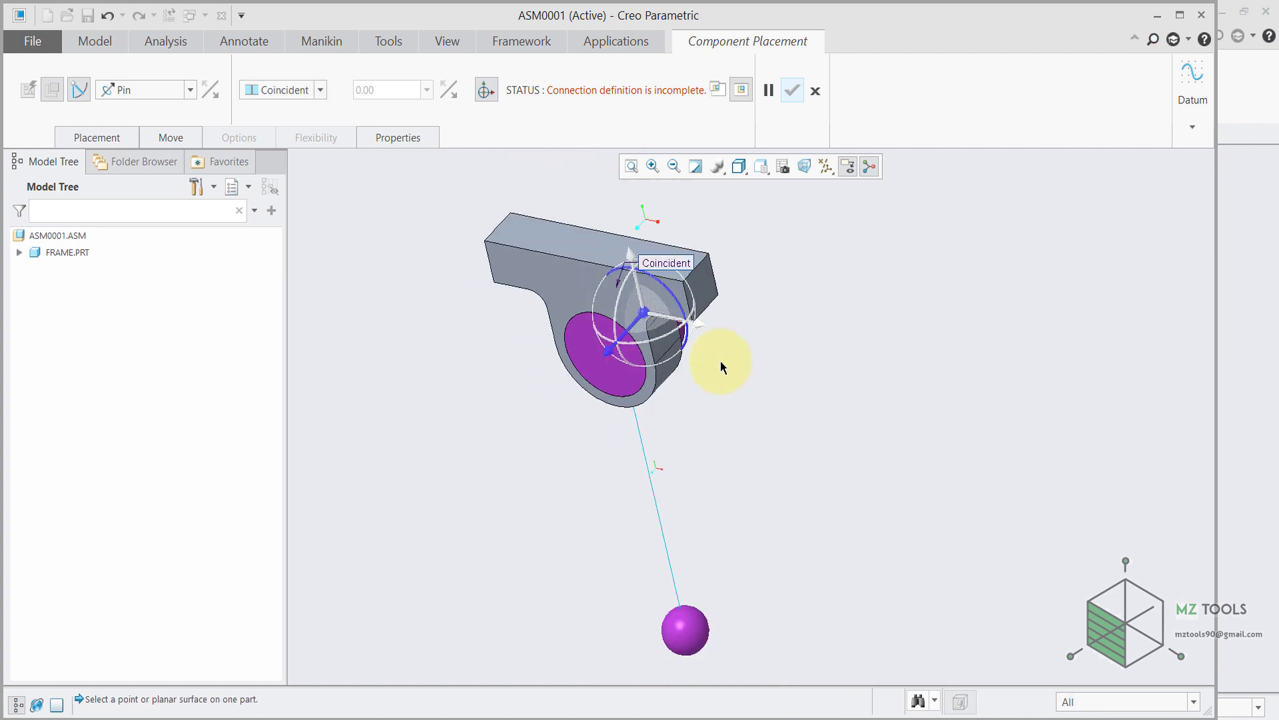
{"action": "mouse_move", "coordinate": [670, 299]}
{"action": "left_mouse_down"}
{"action": "mouse_move", "coordinate": [656, 288]}
{"action": "mouse_move", "coordinate": [681, 303]}
{"action": "mouse_move", "coordinate": [670, 300]}
{"action": "left_mouse_up"}
{"action": "middle_click_drag", "start_coordinate": [670, 300], "coordinate": [633, 382]}
{"action": "left_click_drag", "start_coordinate": [622, 362], "coordinate": [605, 386]}
{"action": "middle_click_drag", "start_coordinate": [593, 392], "coordinate": [689, 376]}
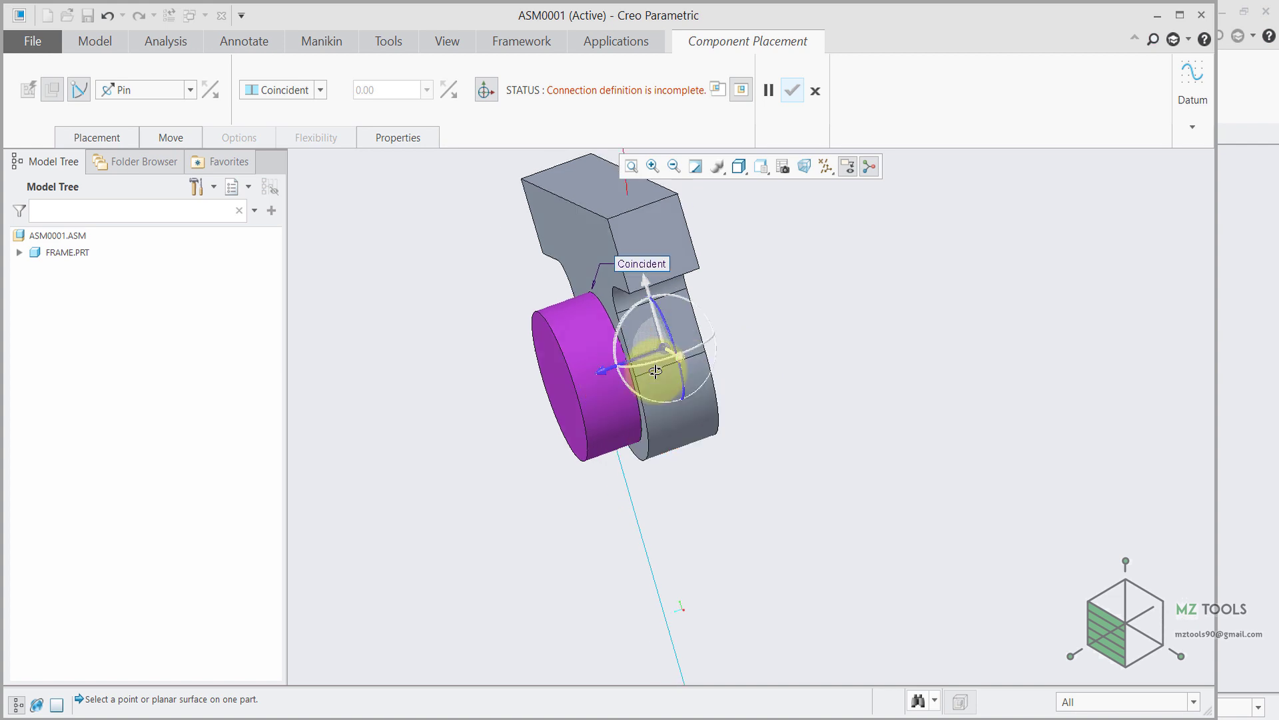
Step: Define the Pin's Translation by making the pendulum cylinder's end face coincident with the frame's side face, and accept the placement
{"action": "middle_click_drag", "start_coordinate": [655, 371], "coordinate": [608, 391]}
{"action": "left_click", "coordinate": [797, 241]}
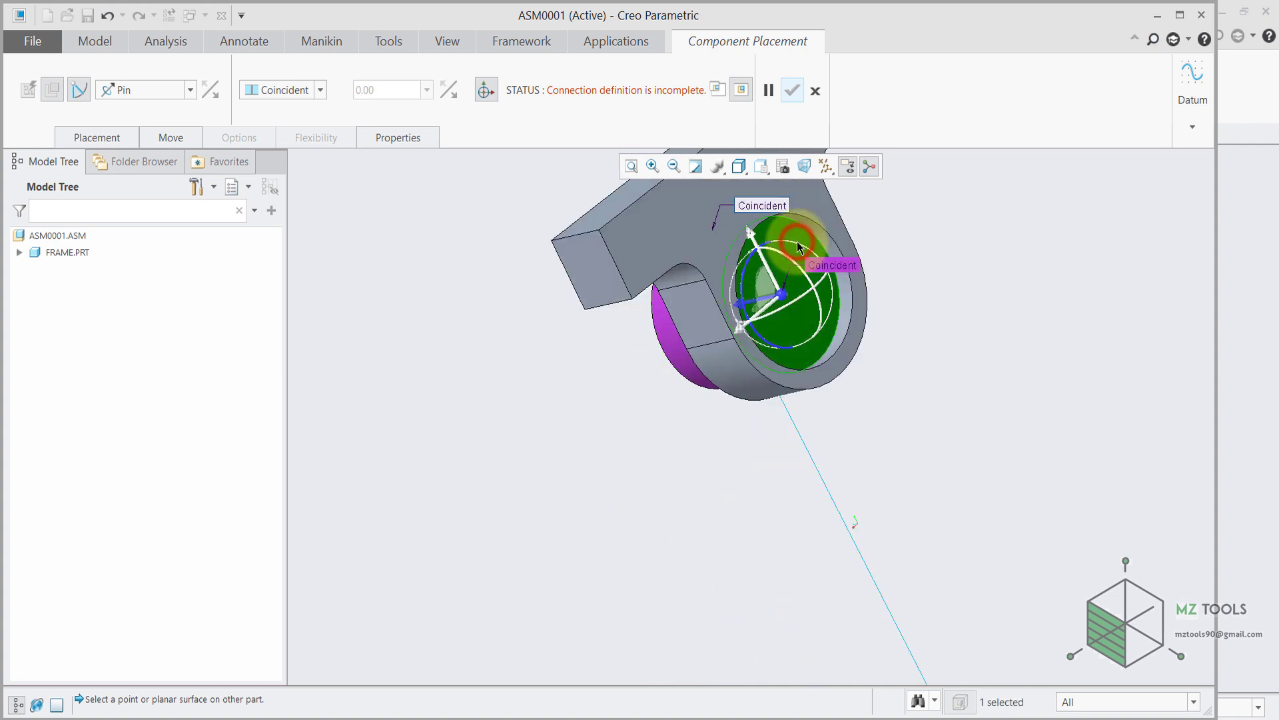
{"action": "left_click", "coordinate": [98, 135]}
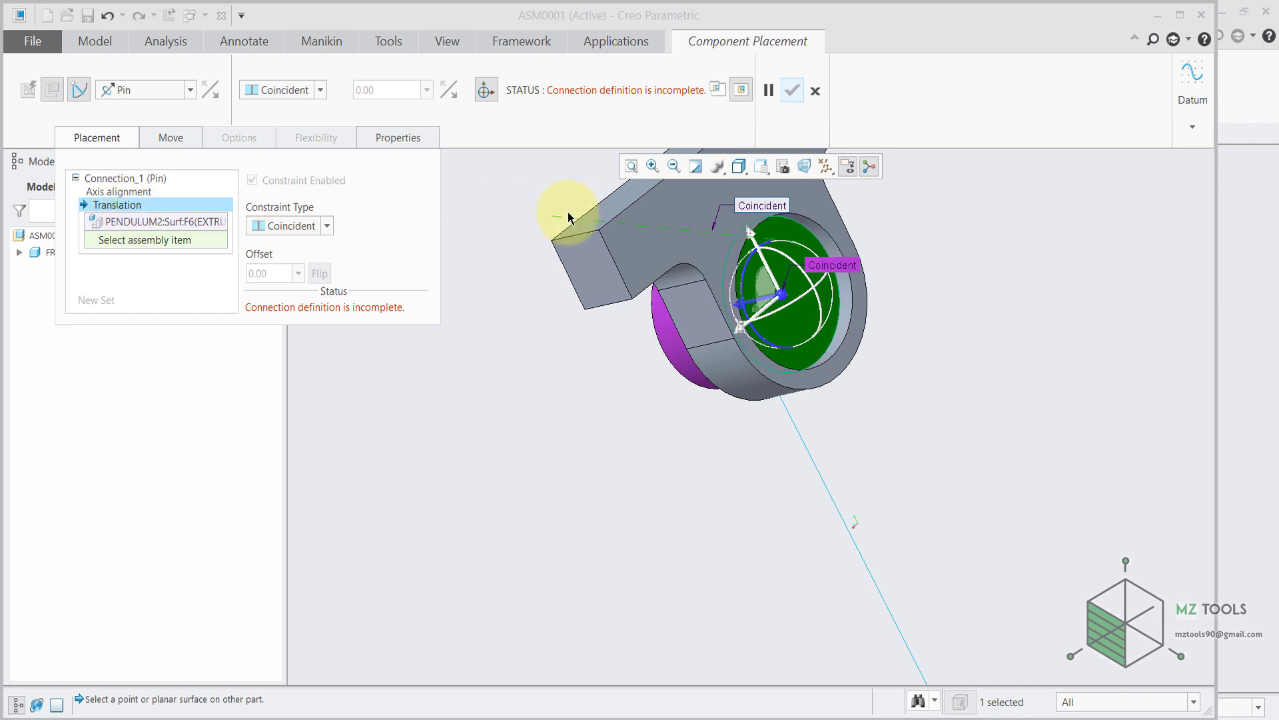
{"action": "scroll", "coordinate": [841, 252], "scroll_direction": "down", "scroll_amount": 3}
{"action": "scroll", "coordinate": [785, 290], "scroll_direction": "up", "scroll_amount": 4}
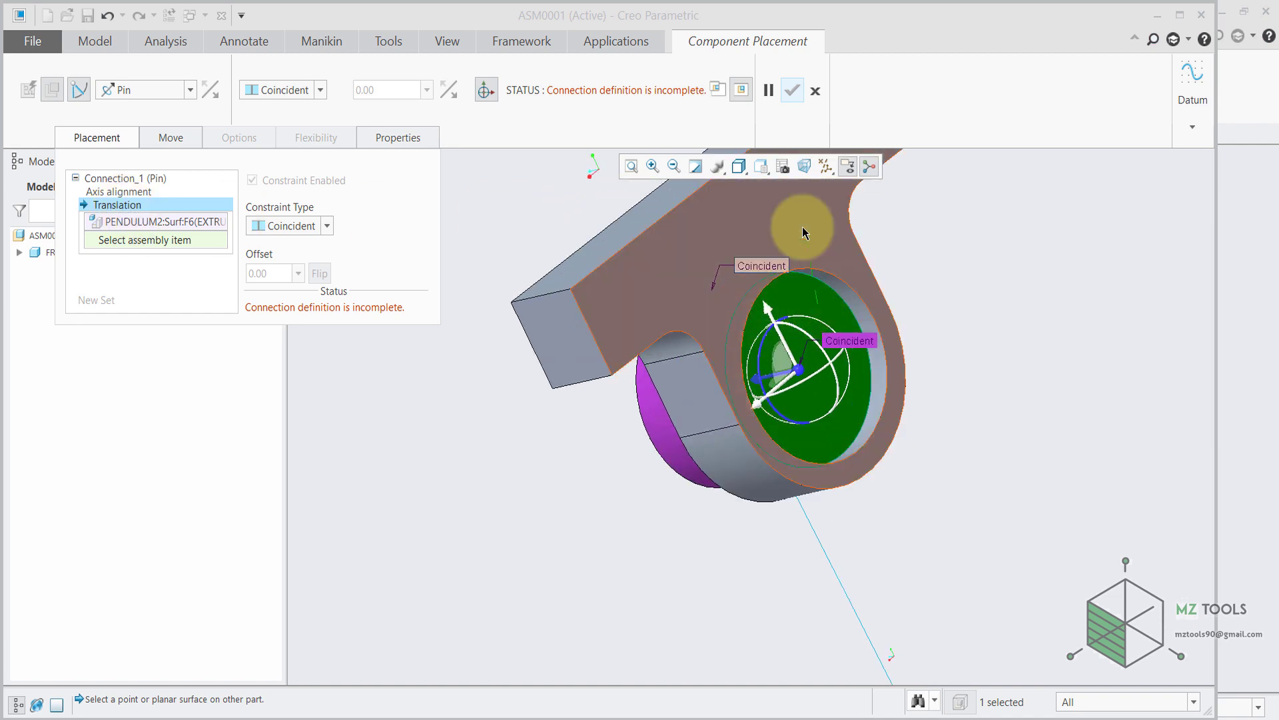
{"action": "left_click", "coordinate": [806, 237]}
{"action": "mouse_move", "coordinate": [562, 411]}
{"action": "middle_mouse_down"}
{"action": "mouse_move", "coordinate": [587, 392]}
{"action": "mouse_move", "coordinate": [571, 417]}
{"action": "middle_mouse_up"}
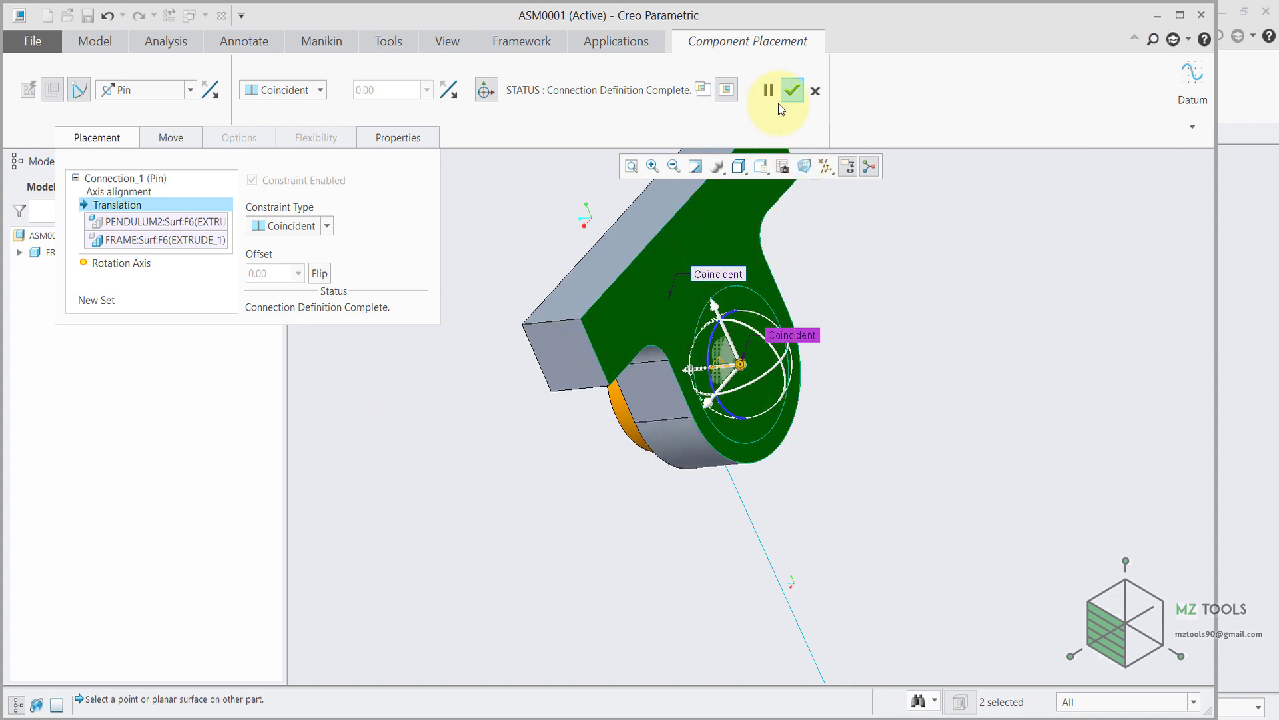
{"action": "left_click", "coordinate": [792, 91]}
Step: Orient the view normal to the end face of the pendulum's cylinder
{"action": "middle_click_drag", "start_coordinate": [568, 365], "coordinate": [690, 319]}
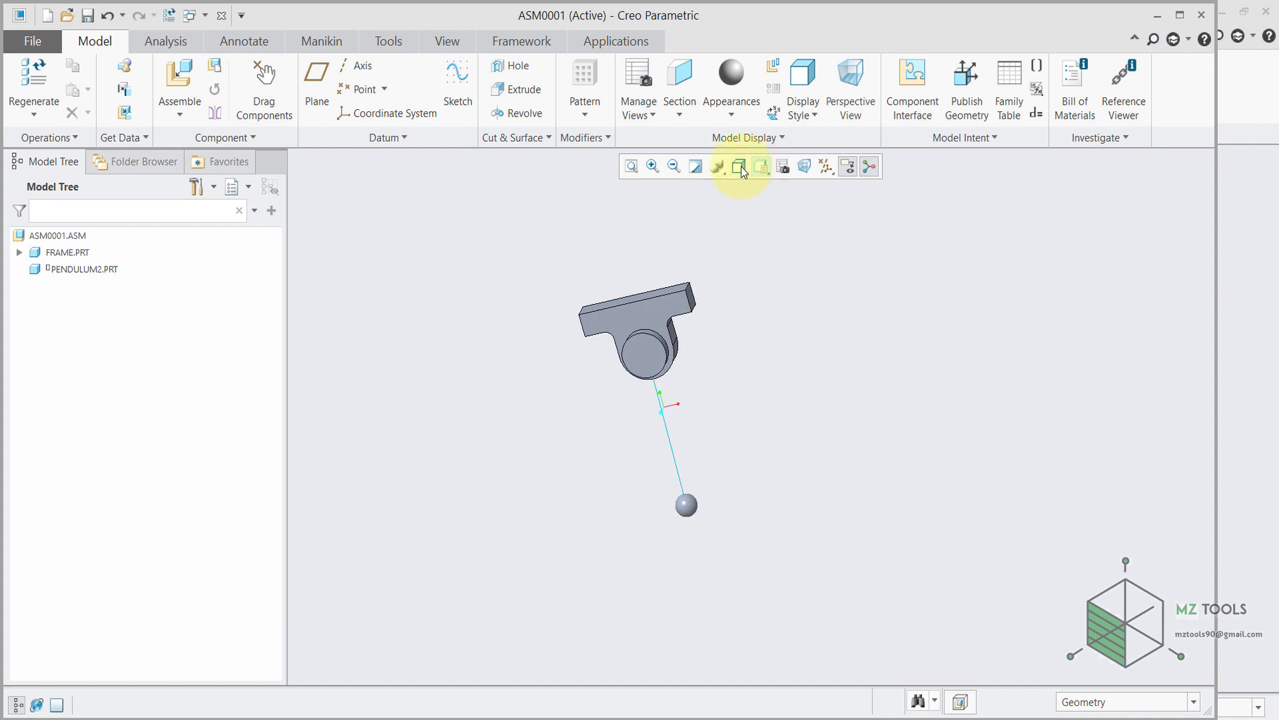
{"action": "left_click", "coordinate": [739, 166]}
{"action": "left_click", "coordinate": [765, 166]}
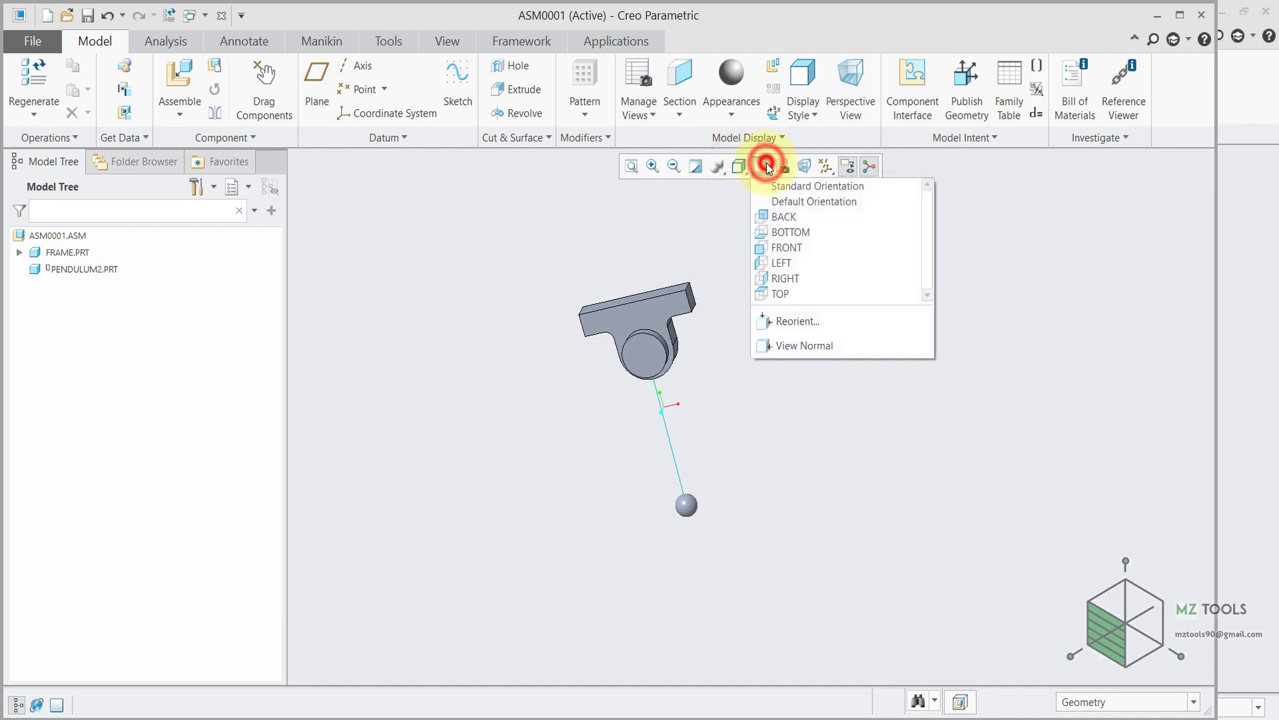
{"action": "left_click", "coordinate": [799, 346]}
{"action": "left_click", "coordinate": [644, 356]}
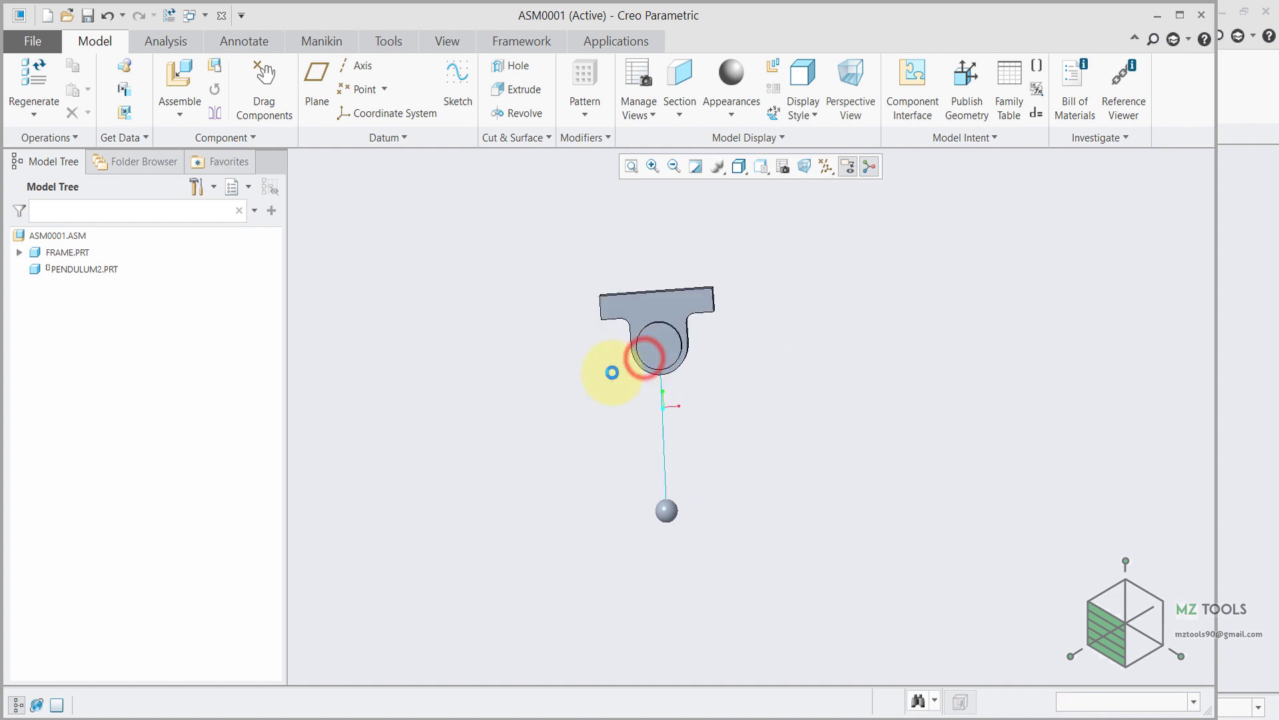
{"action": "left_click", "coordinate": [523, 386]}
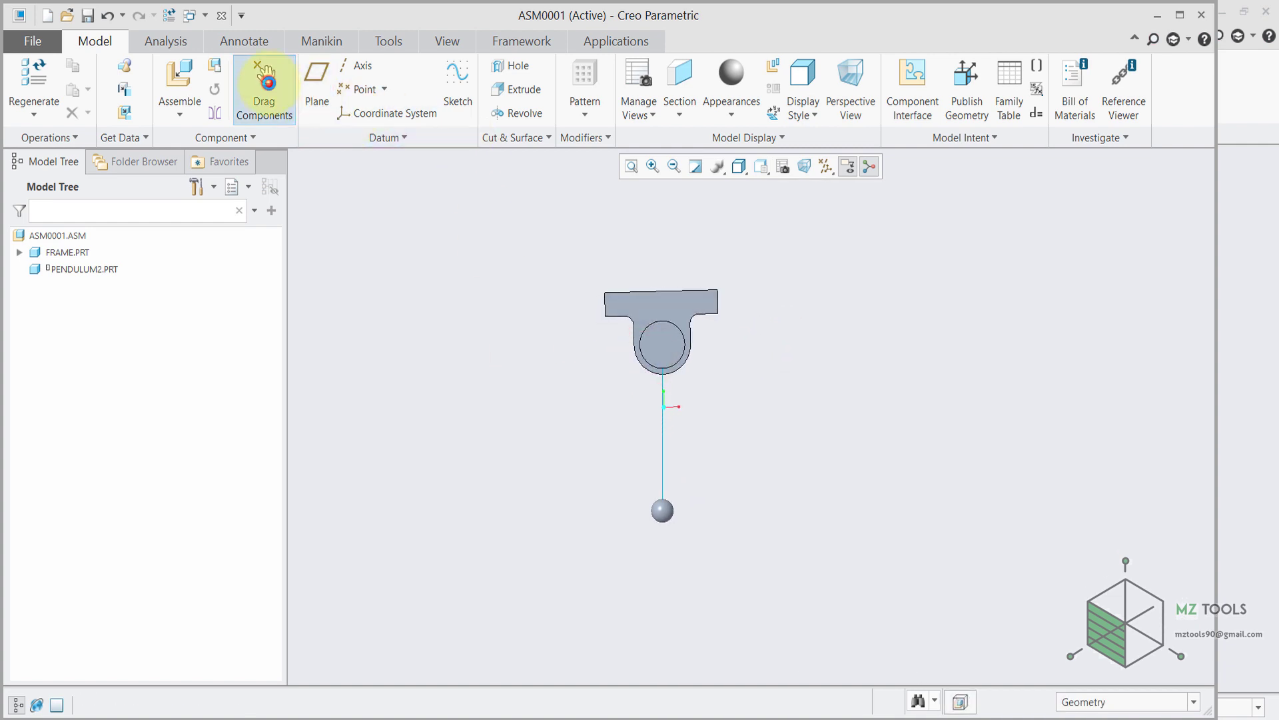
Step: Swing the pendulum to one side with Drag Components to test the Pin connection, and refit the view
{"action": "left_click", "coordinate": [264, 79]}
{"action": "left_click", "coordinate": [664, 514]}
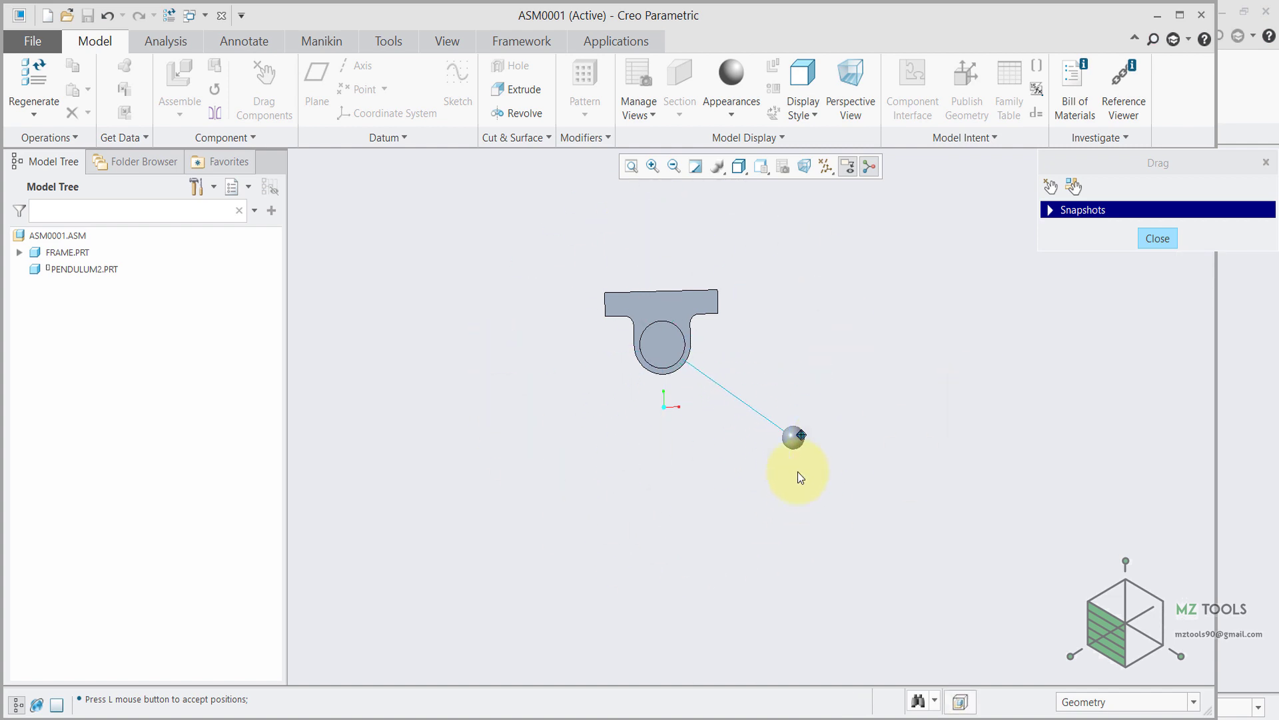
{"action": "left_click", "coordinate": [763, 484]}
{"action": "left_click", "coordinate": [1163, 240]}
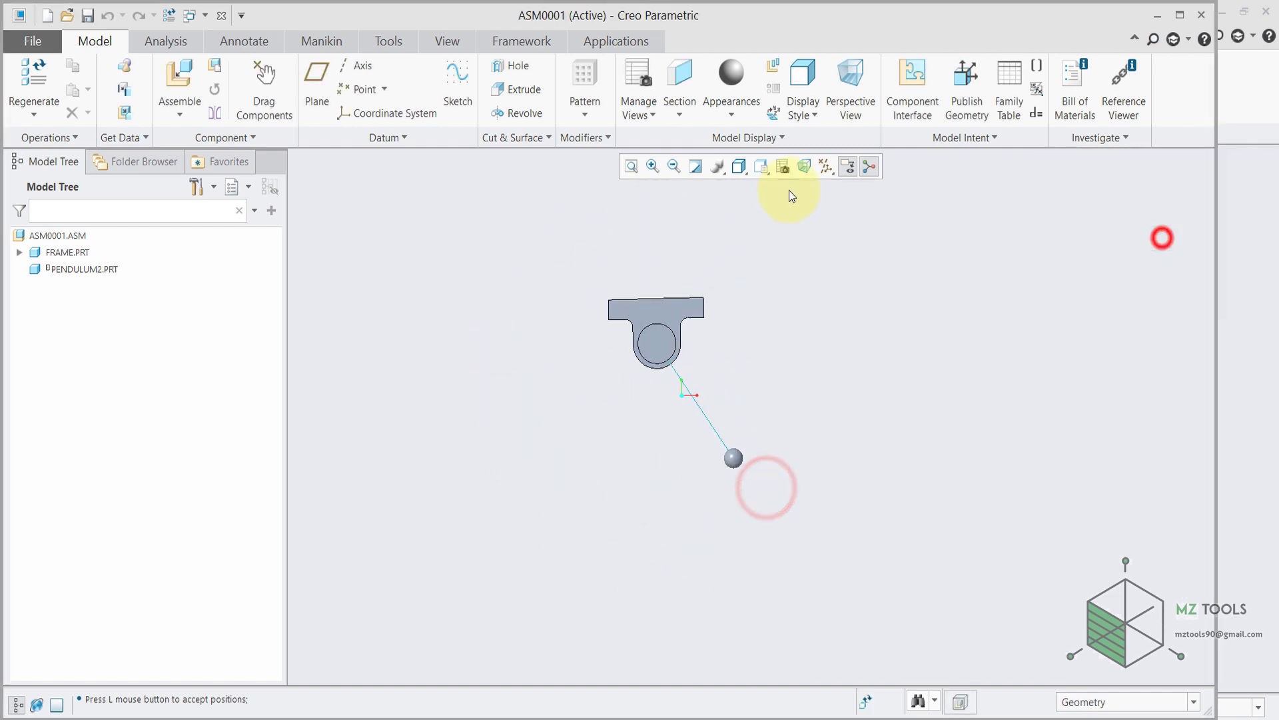
{"action": "left_click", "coordinate": [630, 166]}
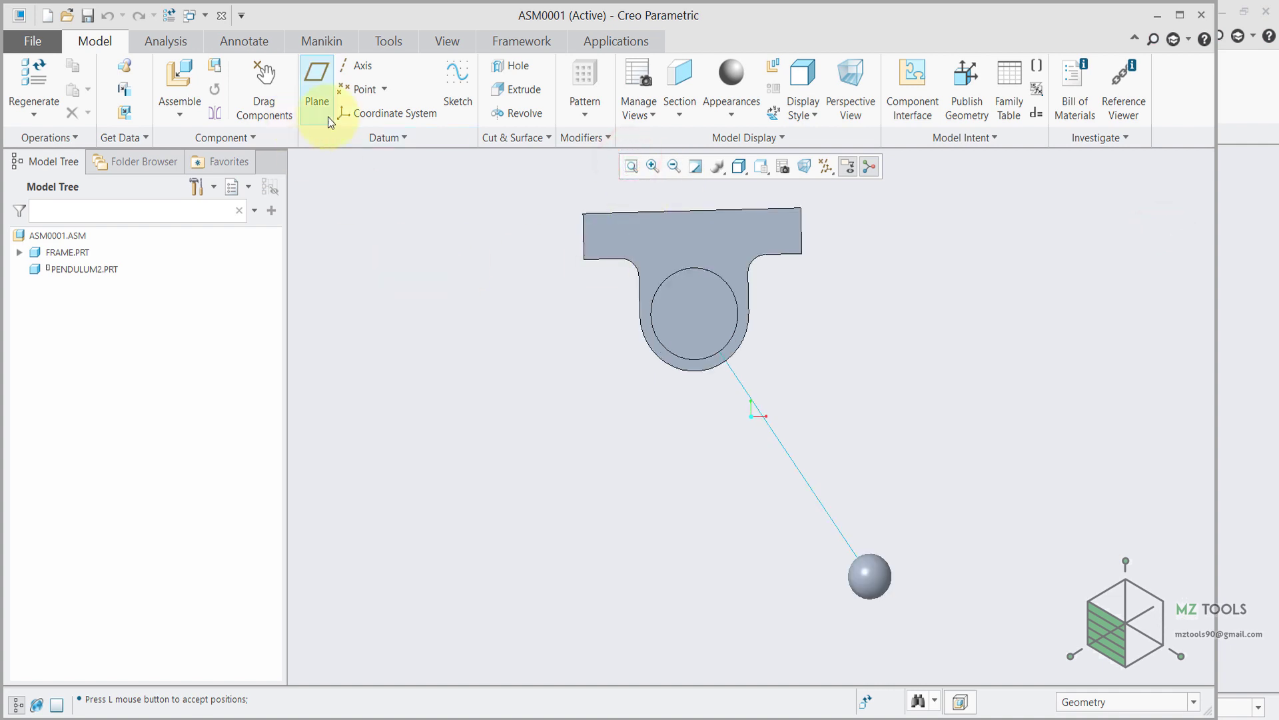
Step: Open the Mechanism application and swing the pendulum's ball farther up to the right with Drag Components as the starting position
{"action": "left_click", "coordinate": [607, 43]}
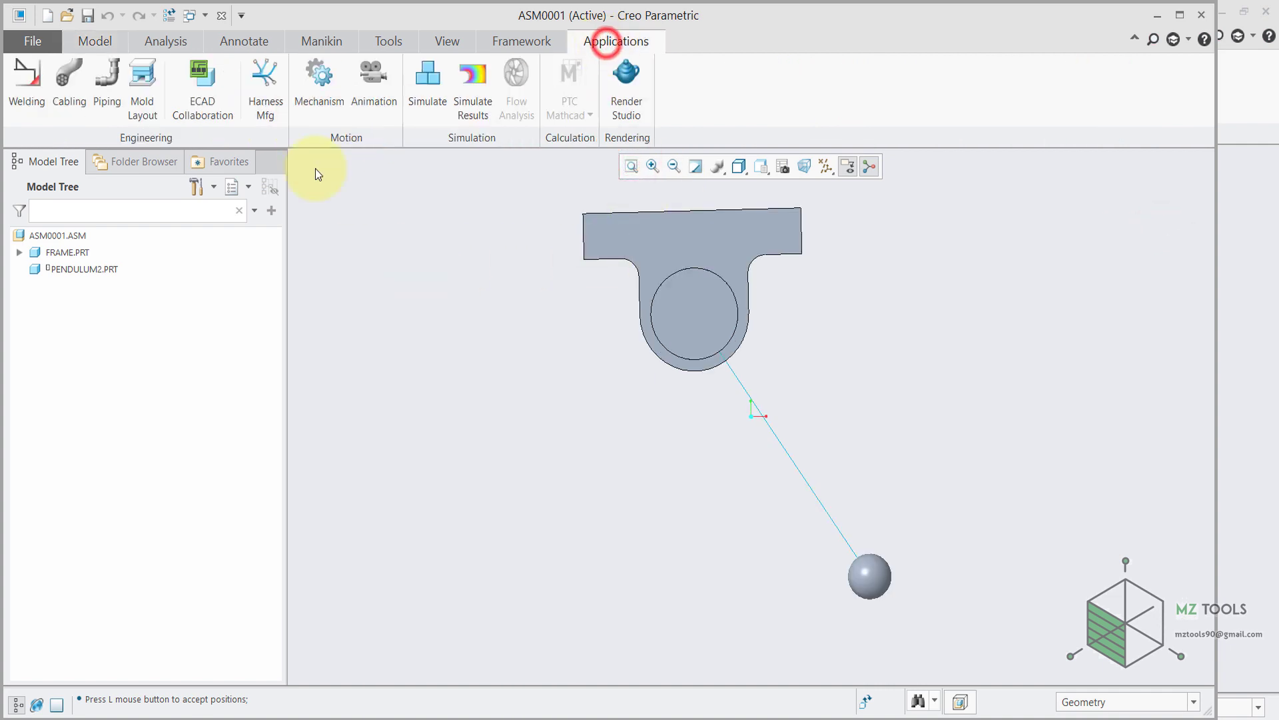
{"action": "left_click", "coordinate": [322, 77]}
{"action": "left_click", "coordinate": [362, 87]}
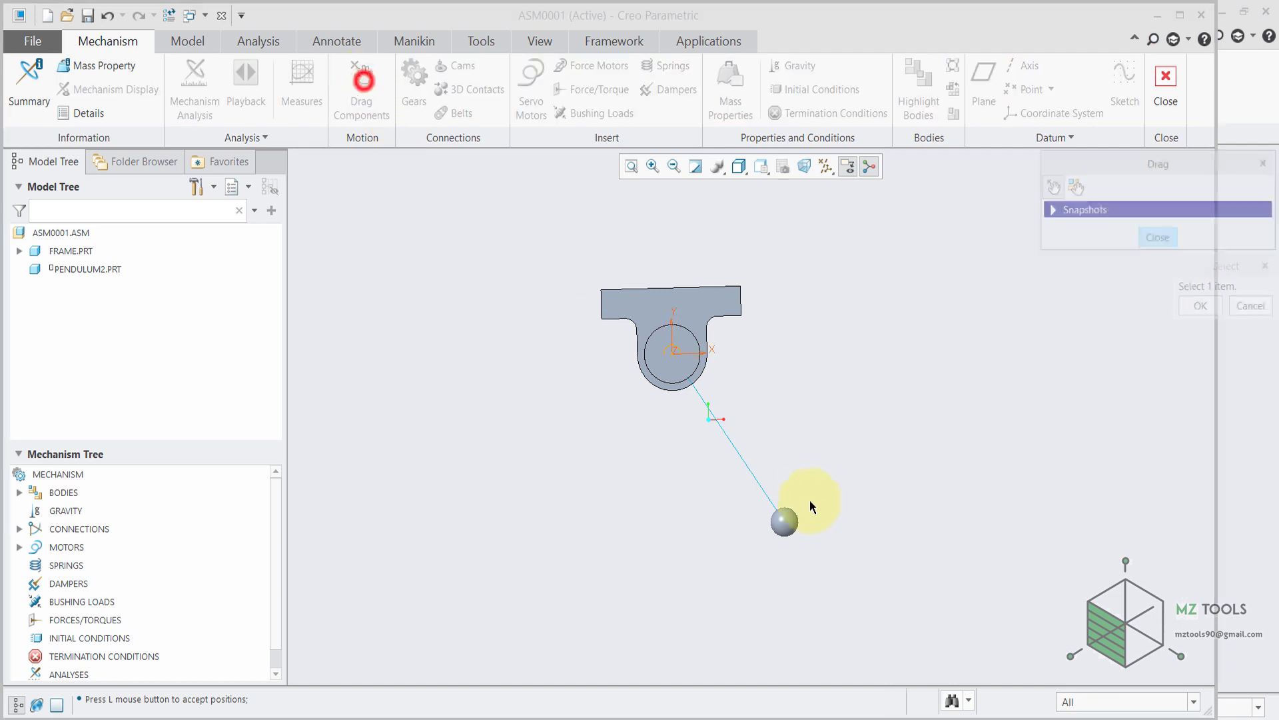
{"action": "left_click", "coordinate": [784, 524]}
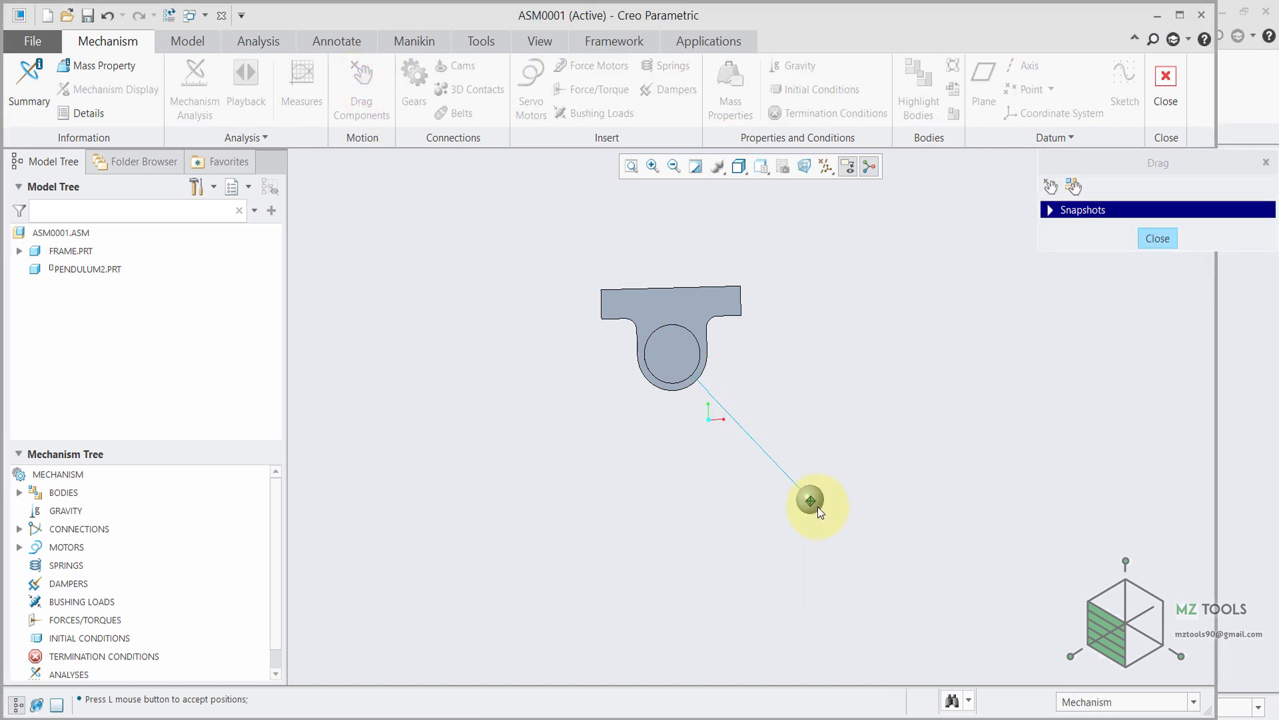
{"action": "left_click", "coordinate": [840, 471]}
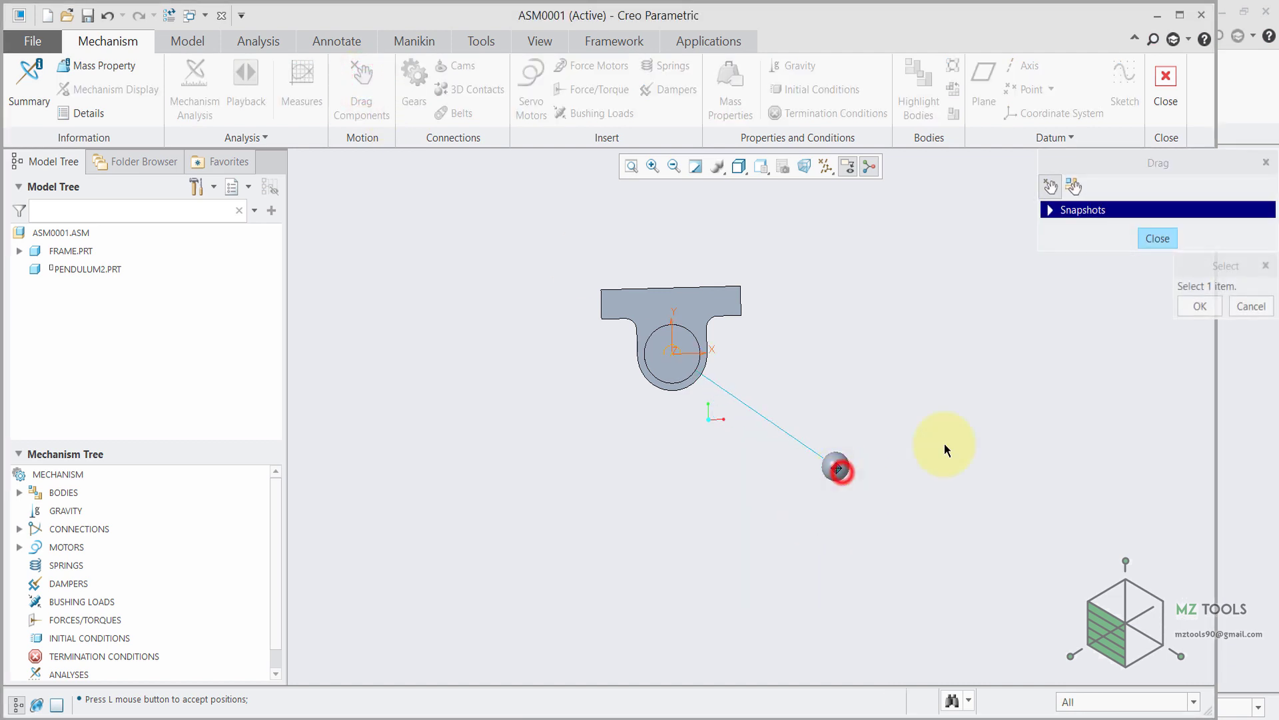
{"action": "left_click", "coordinate": [1158, 238]}
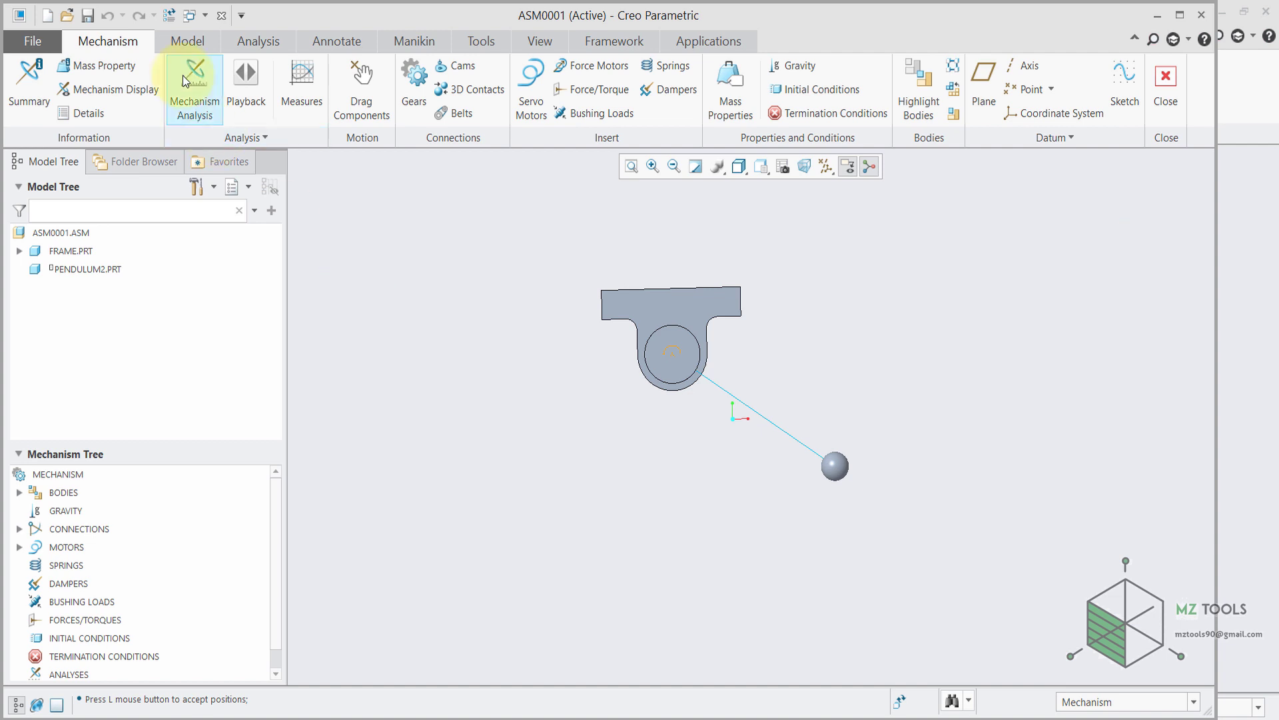
Step: Define gravity of 9806.65 mm/sec^2 with direction Y -1, using No Hidden display to check its arrow, and restore Shading With Edges
{"action": "left_click", "coordinate": [779, 65]}
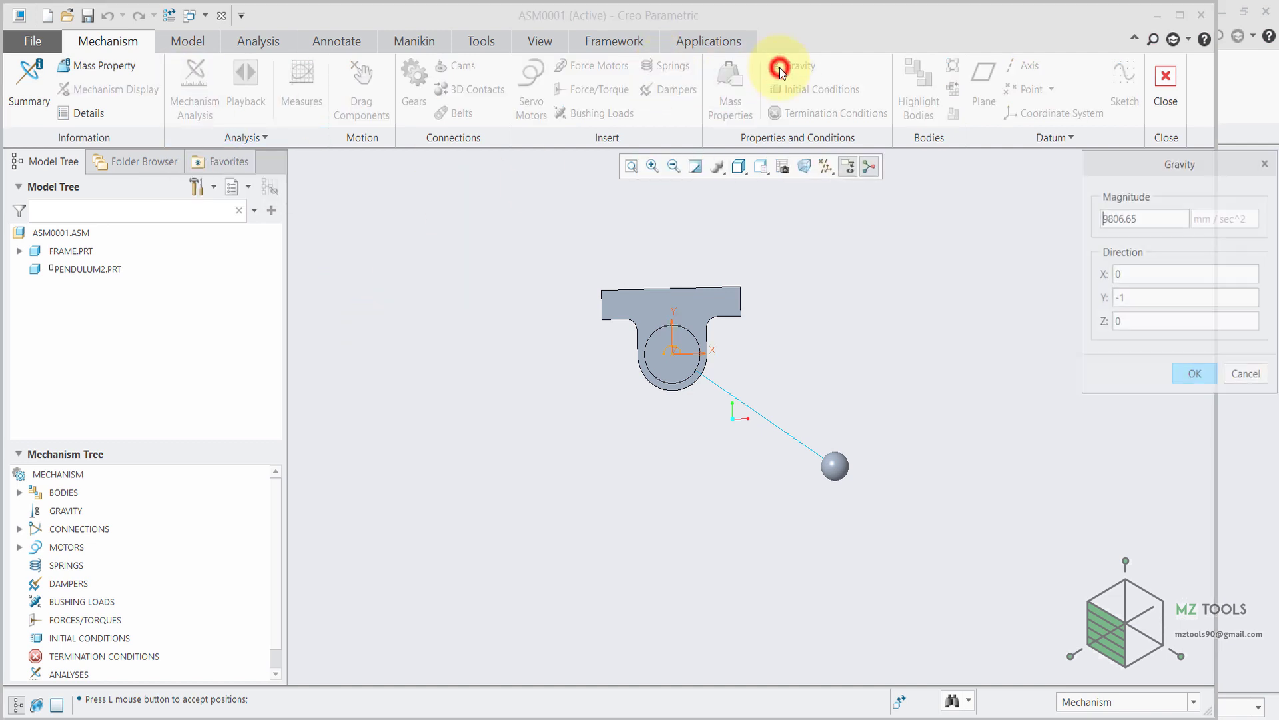
{"action": "left_click", "coordinate": [738, 167]}
{"action": "left_click", "coordinate": [756, 242]}
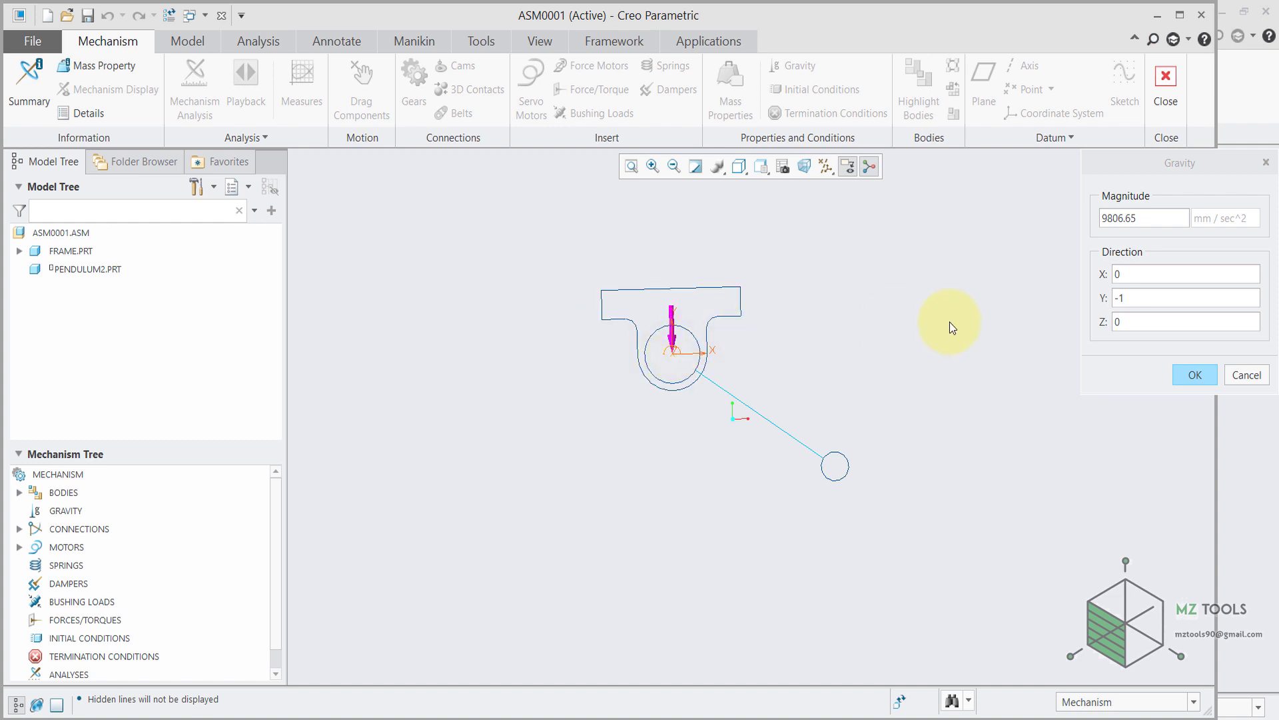
{"action": "left_click", "coordinate": [1193, 375]}
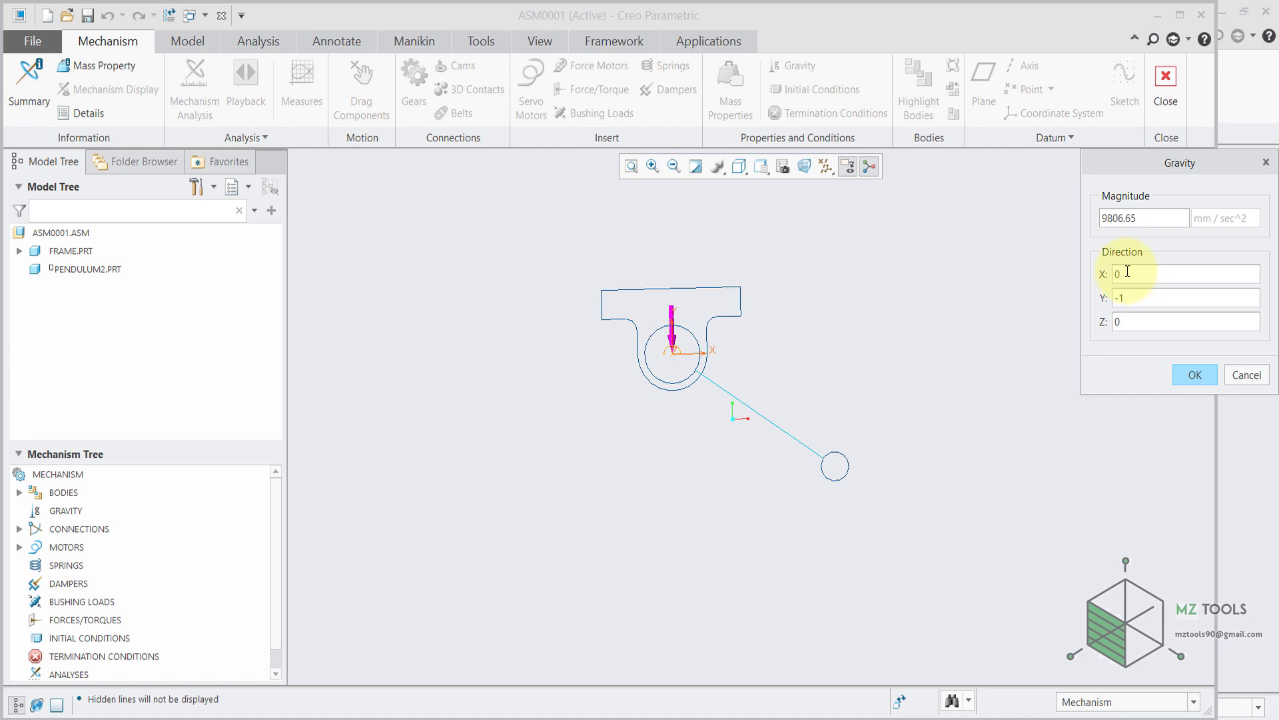
{"action": "left_click", "coordinate": [1194, 376]}
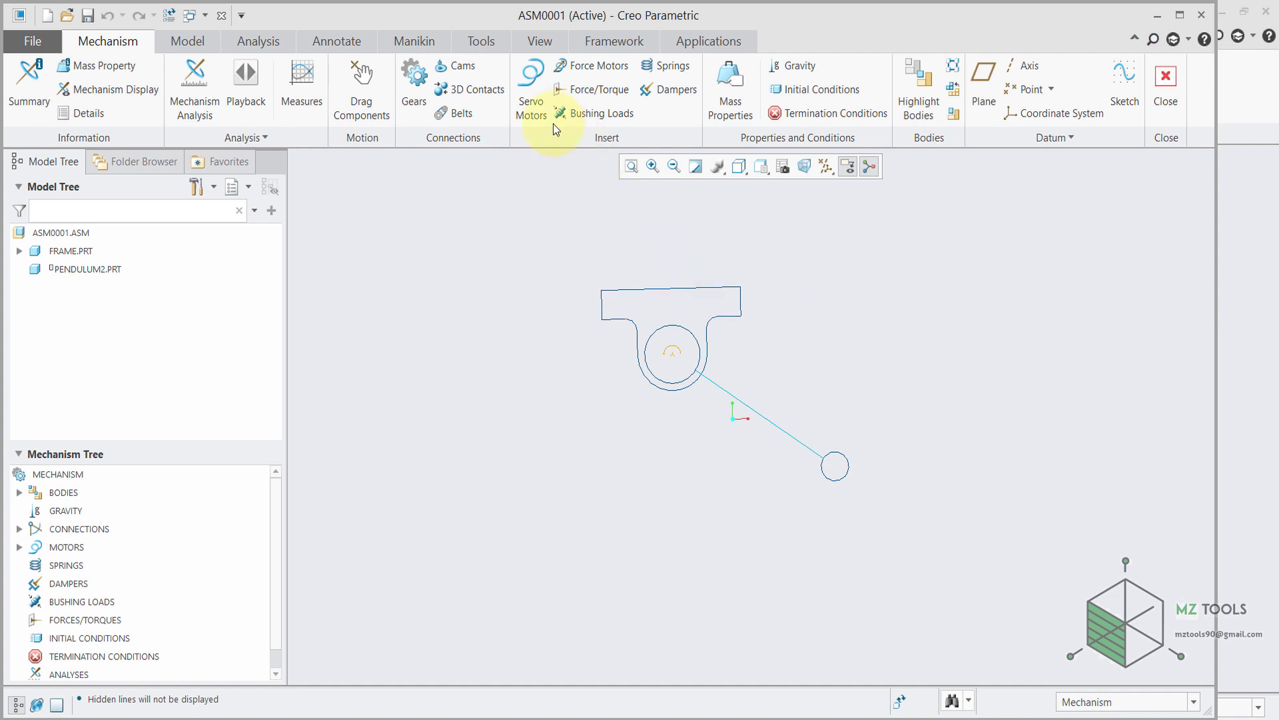
{"action": "left_click", "coordinate": [738, 166]}
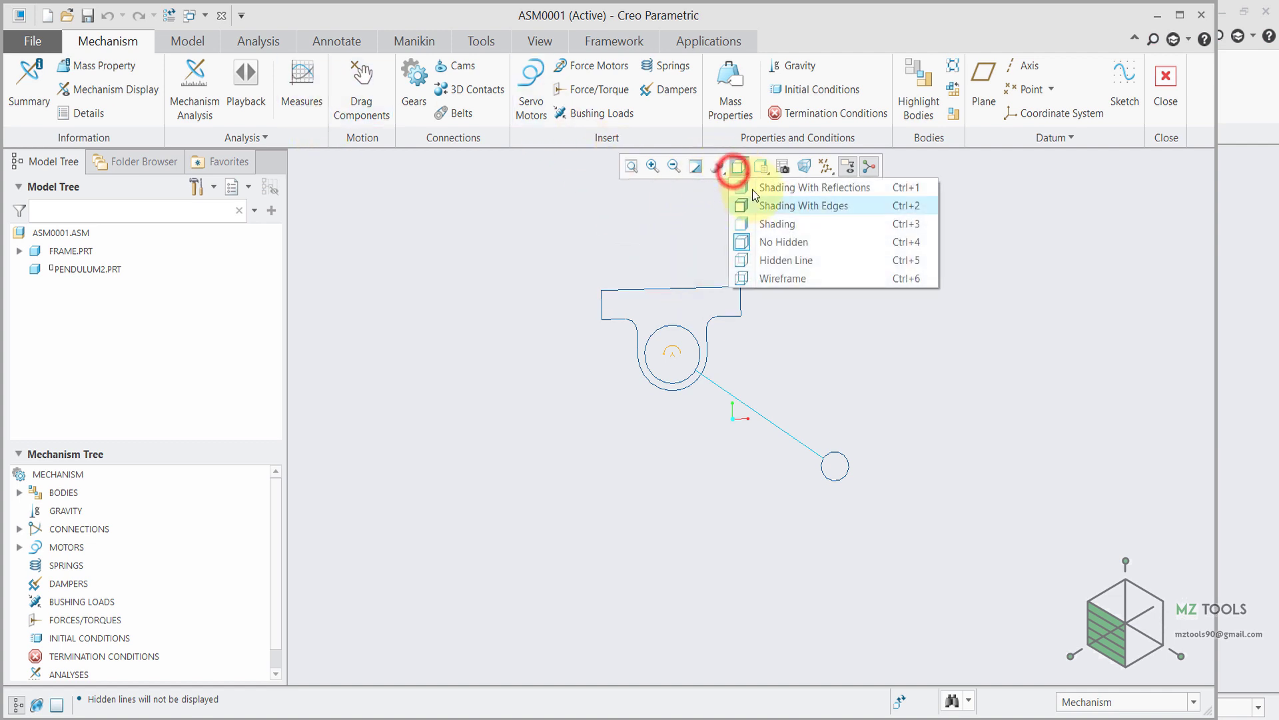
{"action": "left_click", "coordinate": [758, 205]}
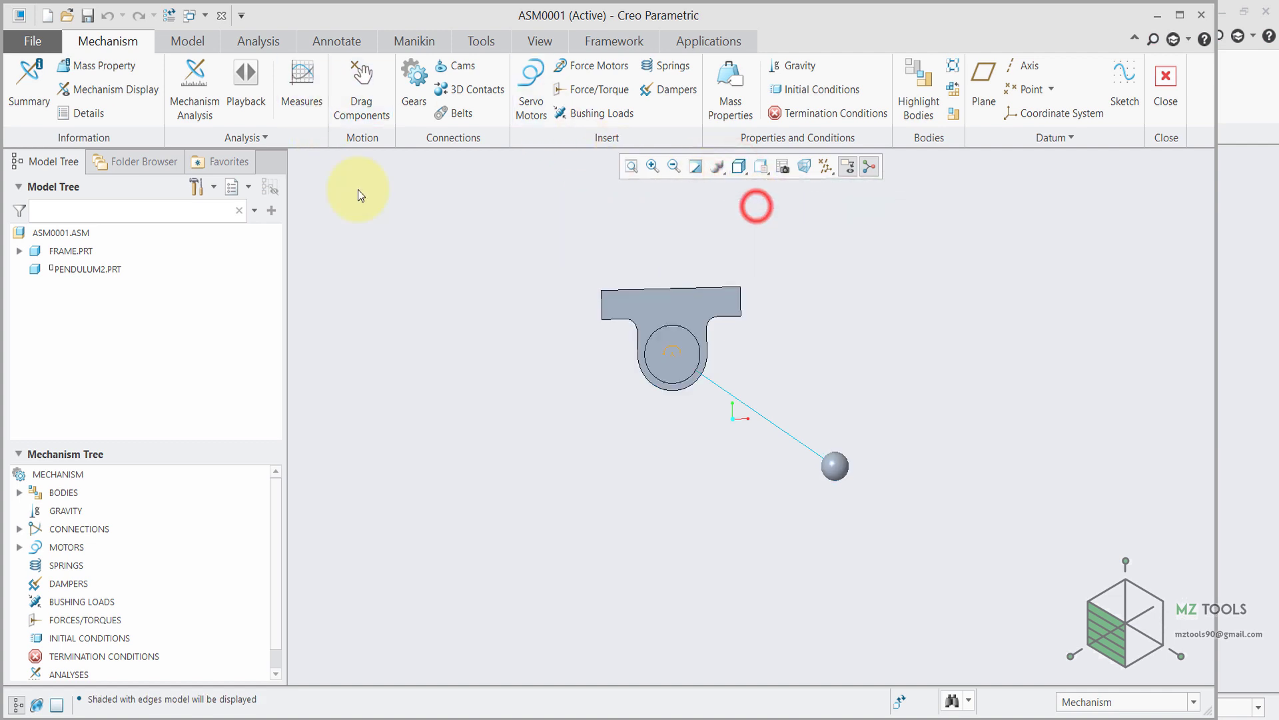
Step: Set up a mechanism analysis of type Dynamic with a duration of 200 and gravity enabled in the external loads
{"action": "left_click", "coordinate": [205, 91]}
{"action": "left_click", "coordinate": [1099, 220]}
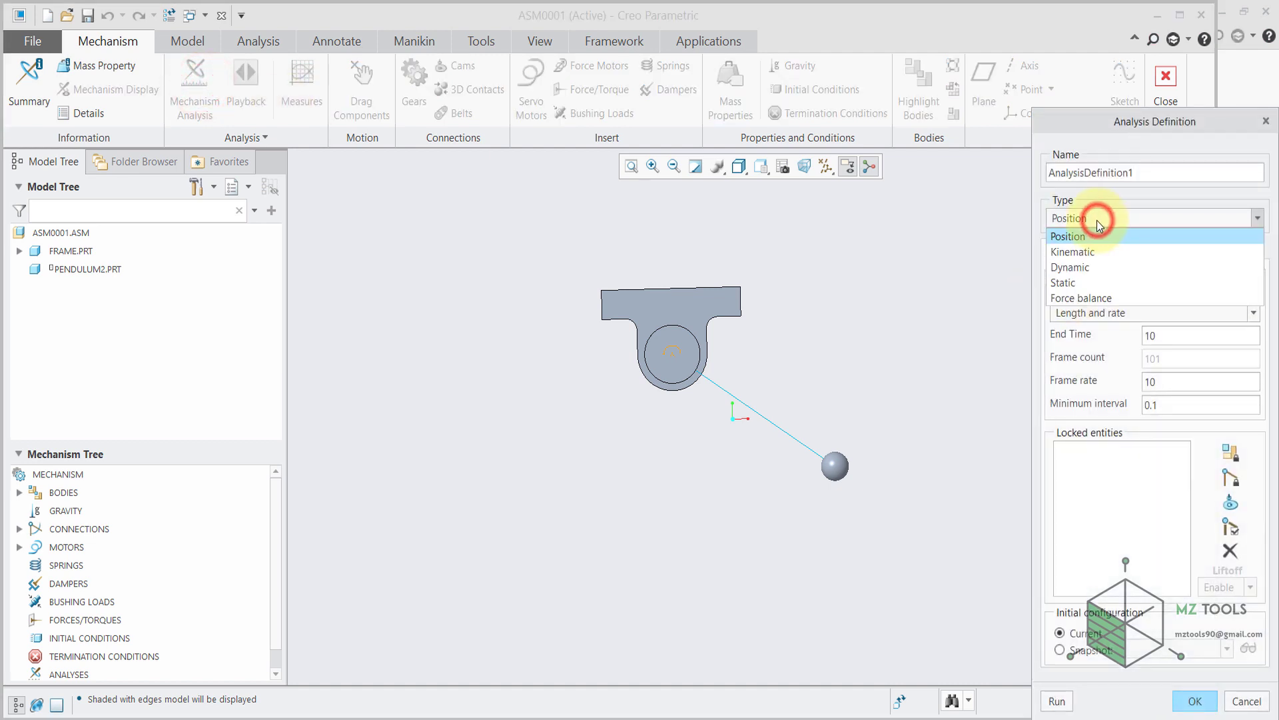
{"action": "left_click", "coordinate": [1071, 267]}
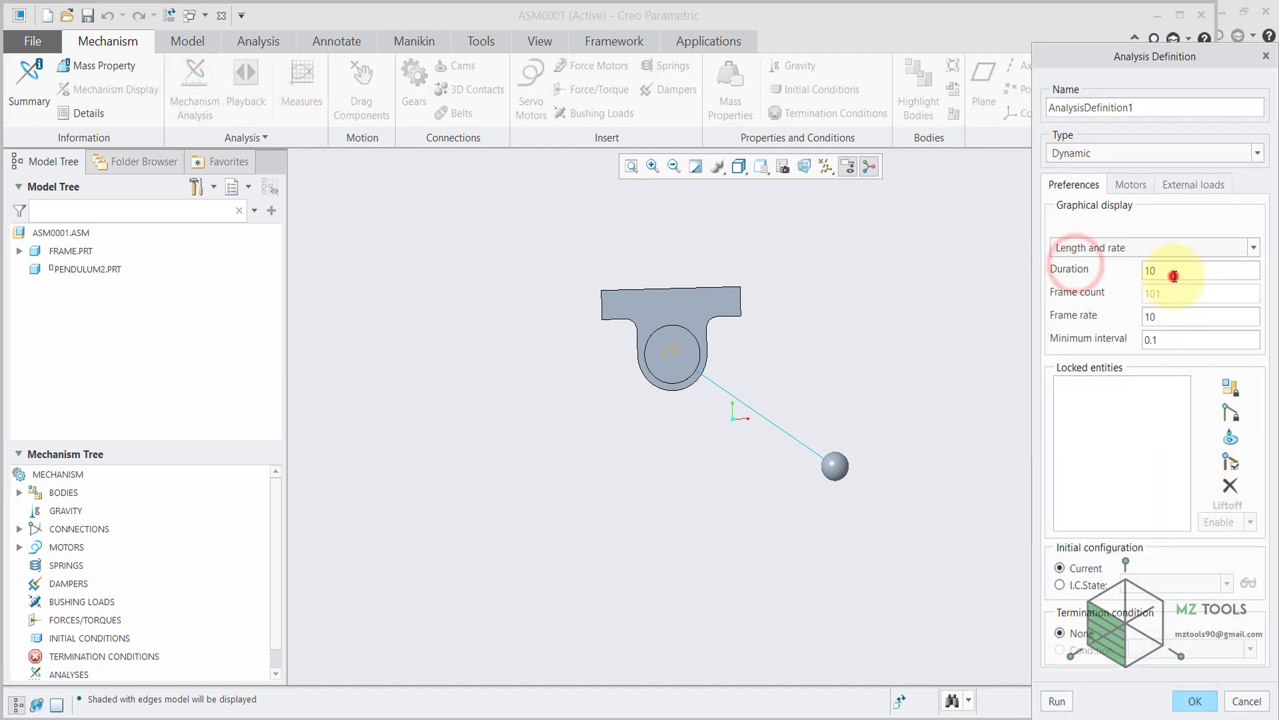
{"action": "double_click", "coordinate": [1174, 275]}
{"action": "type", "text": "200"}
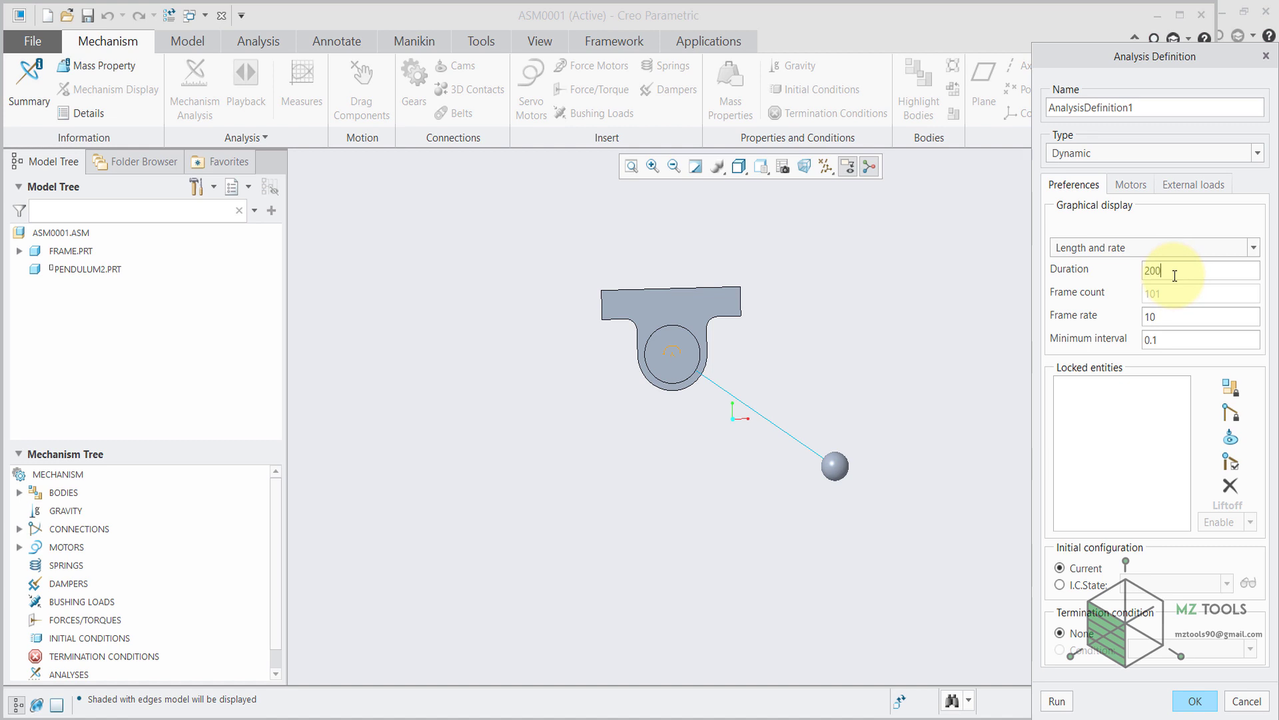
{"action": "left_click", "coordinate": [1191, 185]}
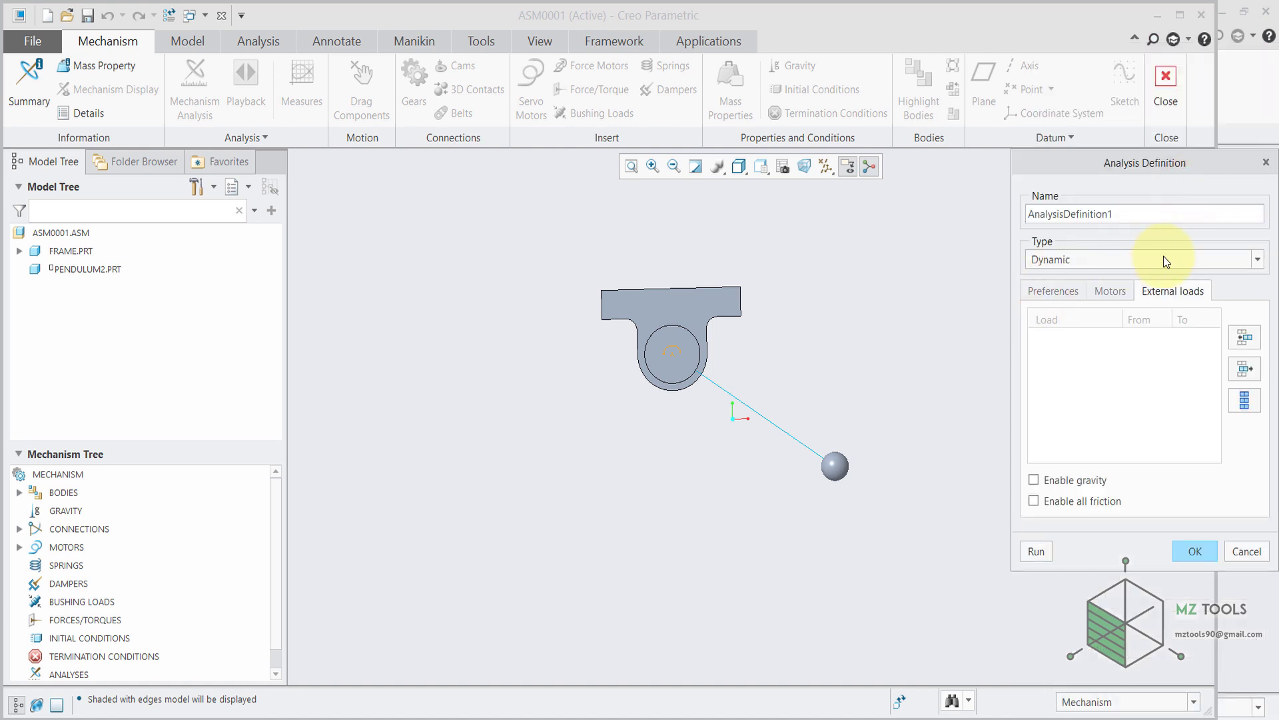
{"action": "left_click", "coordinate": [1059, 479]}
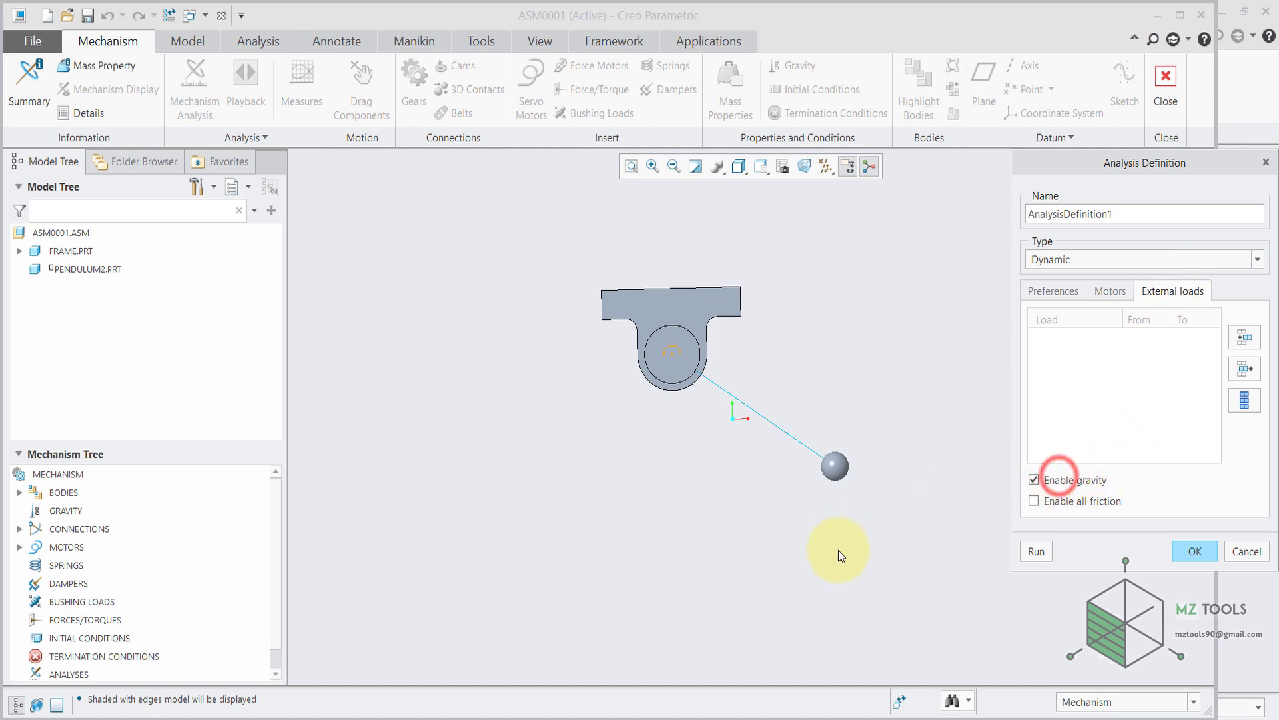
Step: Run the dynamic analysis and stop it partway, rerun it overwriting the result set, stop it again and accept the analysis definition
{"action": "left_click", "coordinate": [1036, 551]}
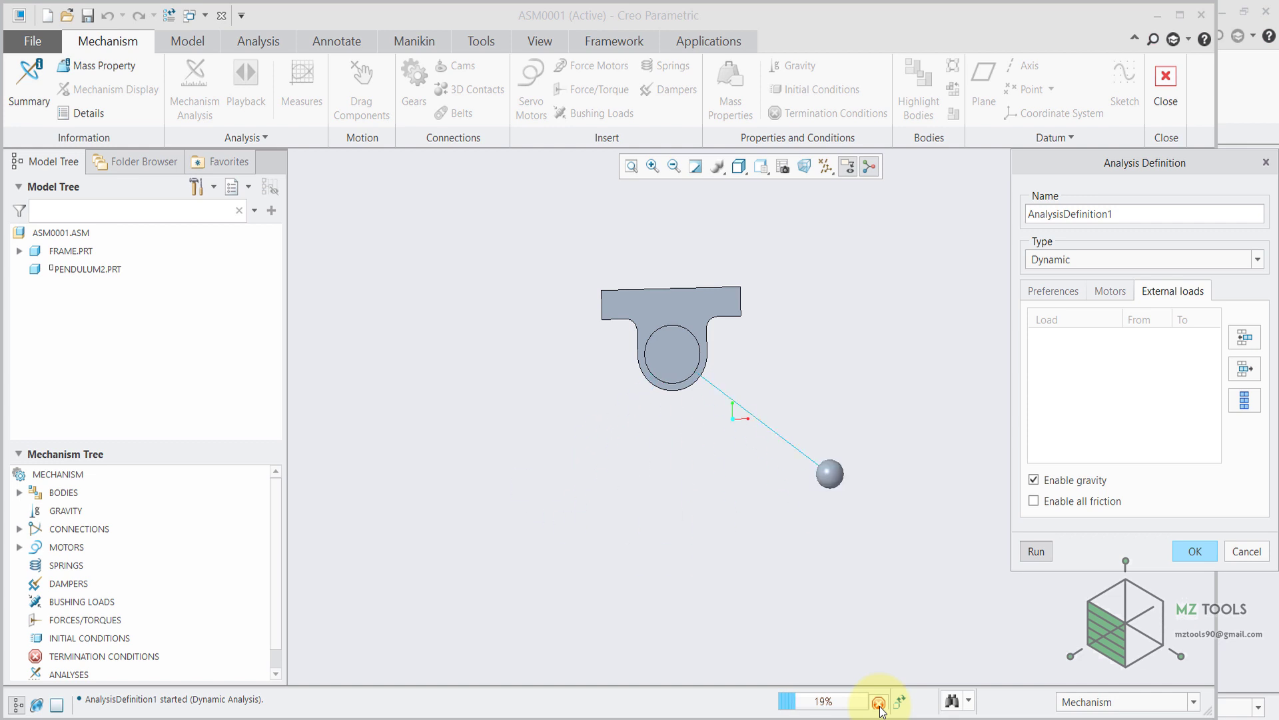
{"action": "left_click", "coordinate": [878, 702]}
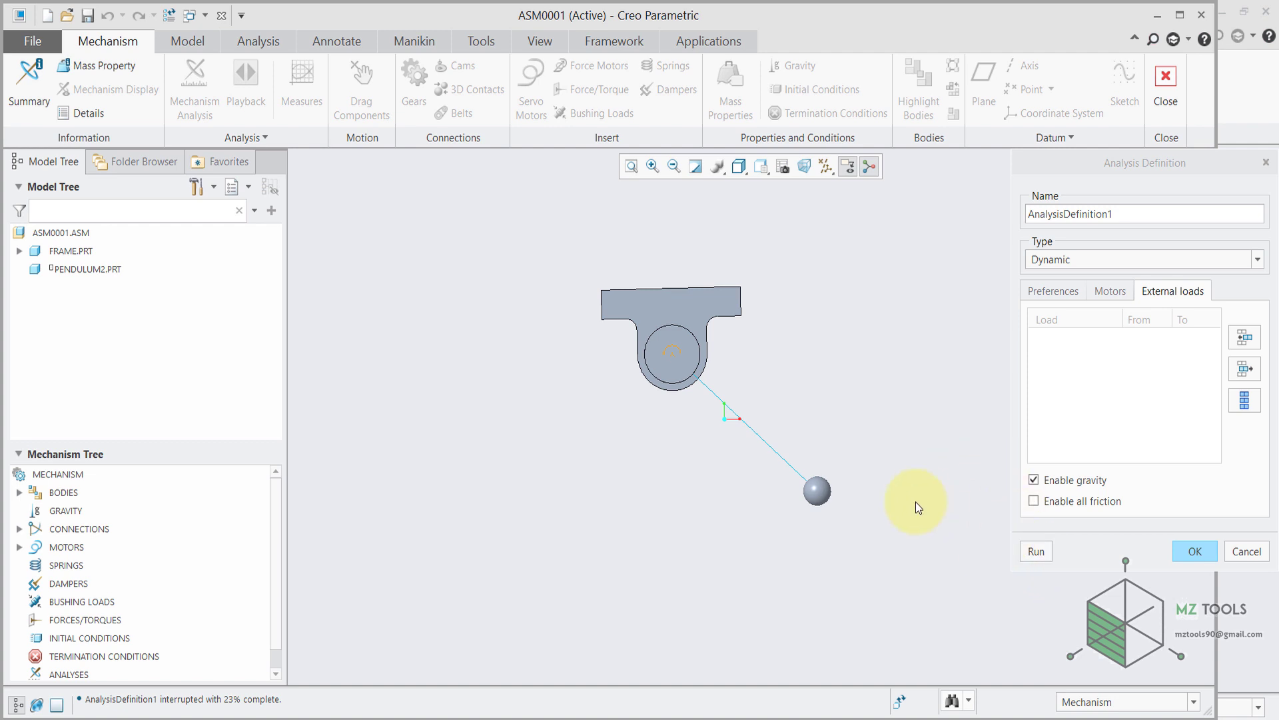
{"action": "left_click", "coordinate": [1036, 551]}
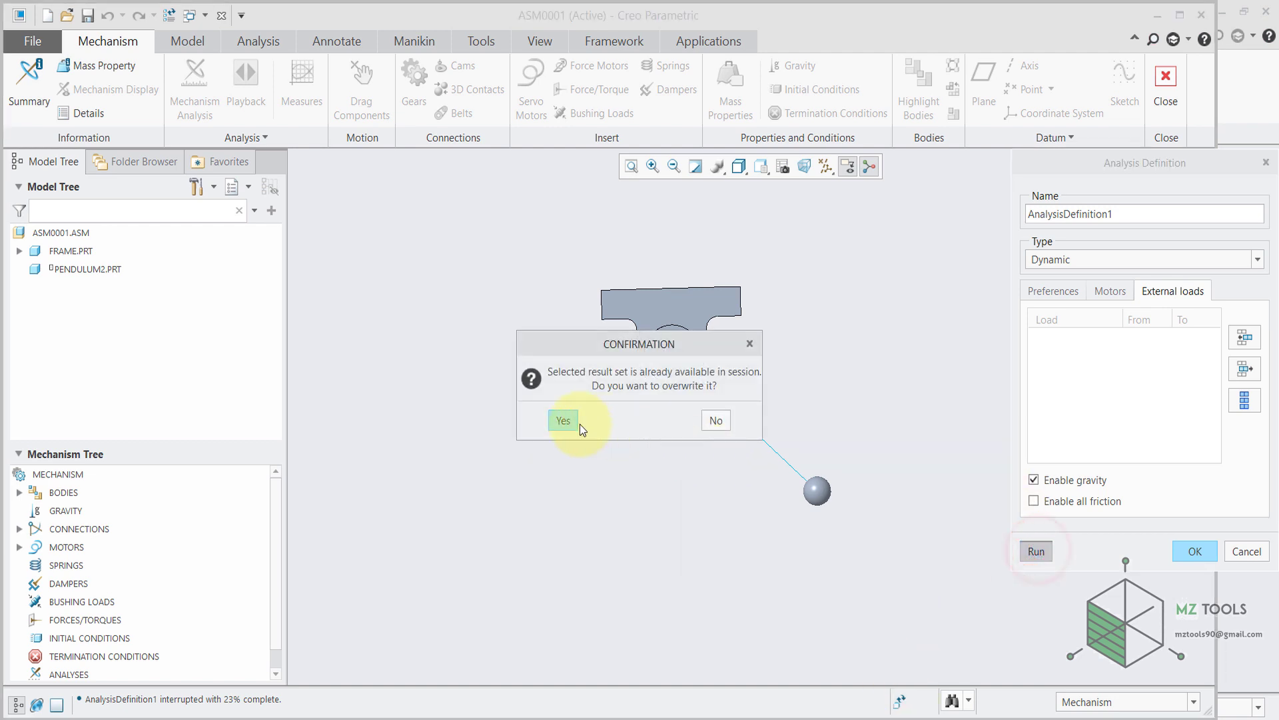
{"action": "left_click", "coordinate": [558, 418]}
{"action": "left_click", "coordinate": [879, 701]}
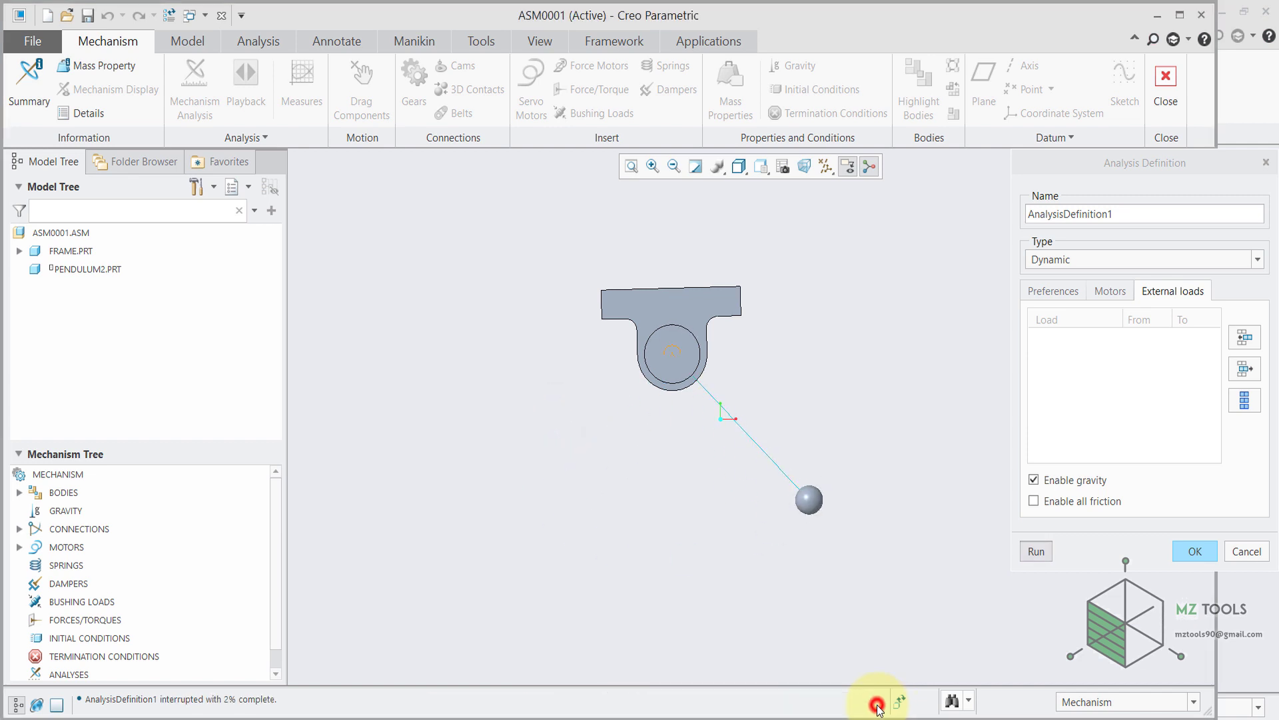
{"action": "left_click", "coordinate": [1195, 551]}
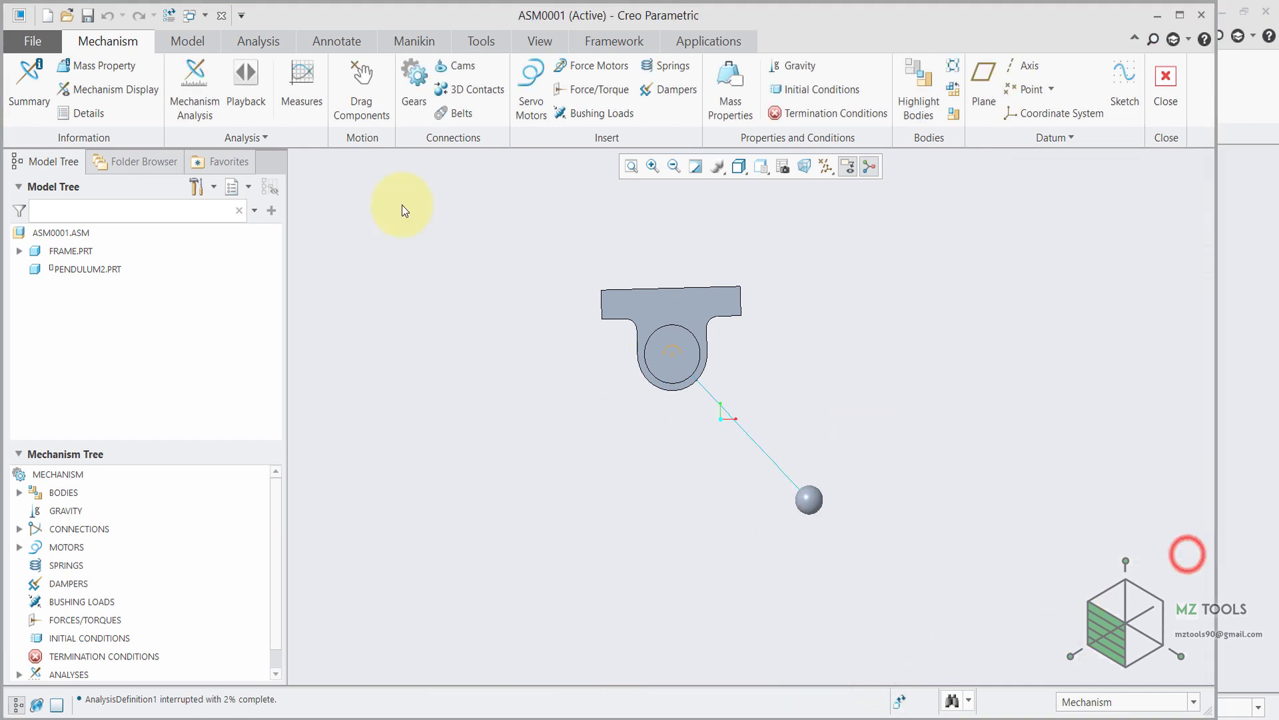
Step: Create a Position measure on the string's end point at the ball, using the X-component evaluated at each time step
{"action": "left_click", "coordinate": [288, 79]}
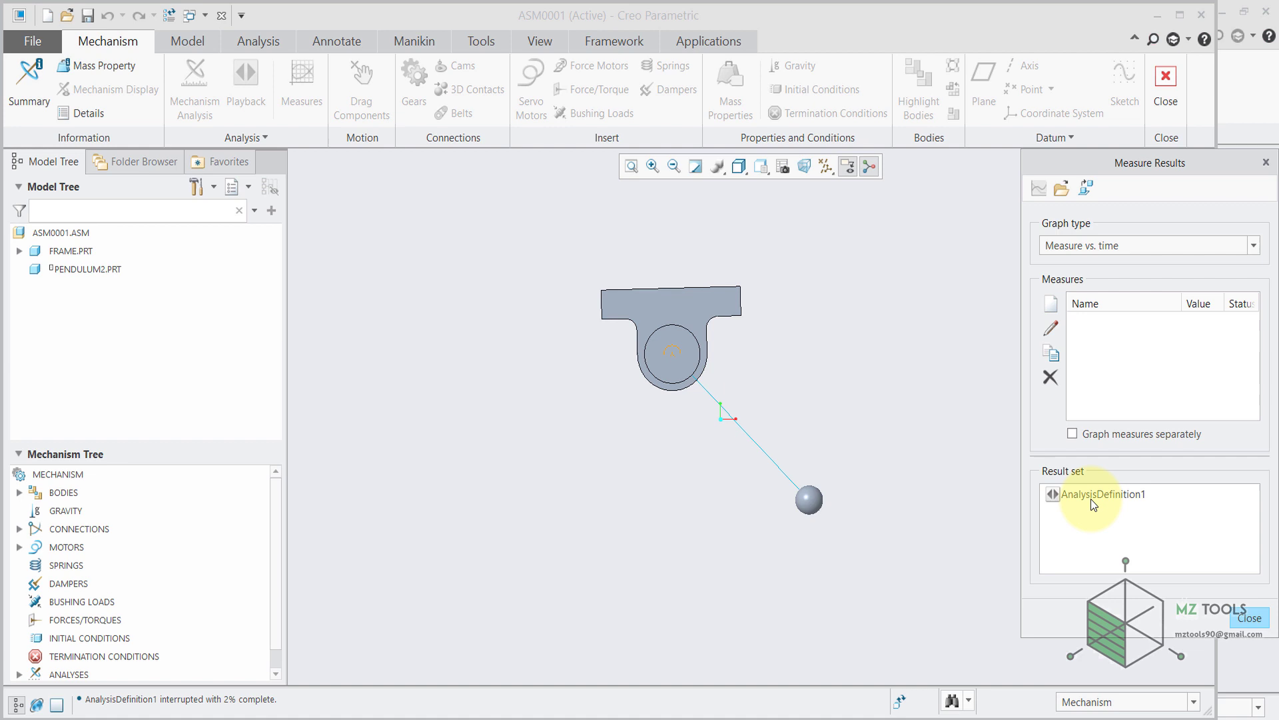
{"action": "left_click", "coordinate": [1051, 304]}
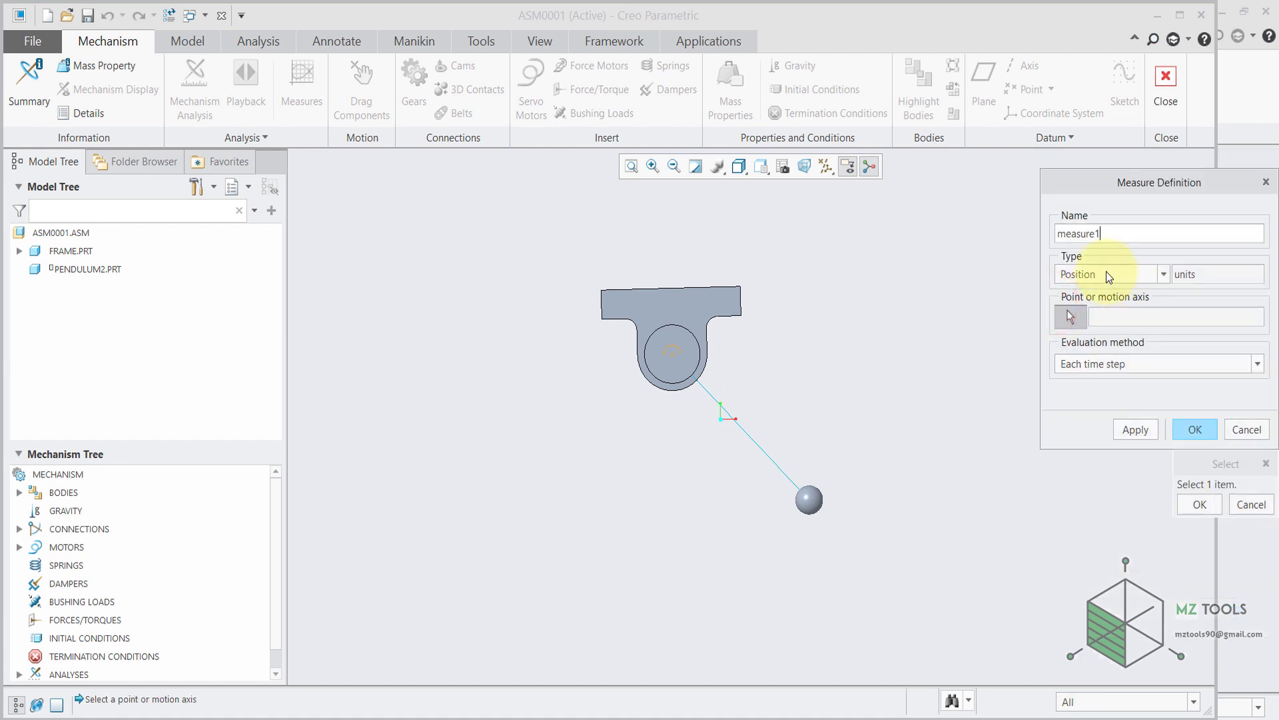
{"action": "left_click", "coordinate": [1105, 274]}
{"action": "left_click", "coordinate": [1104, 274]}
{"action": "scroll", "coordinate": [804, 478], "scroll_direction": "down", "scroll_amount": 3}
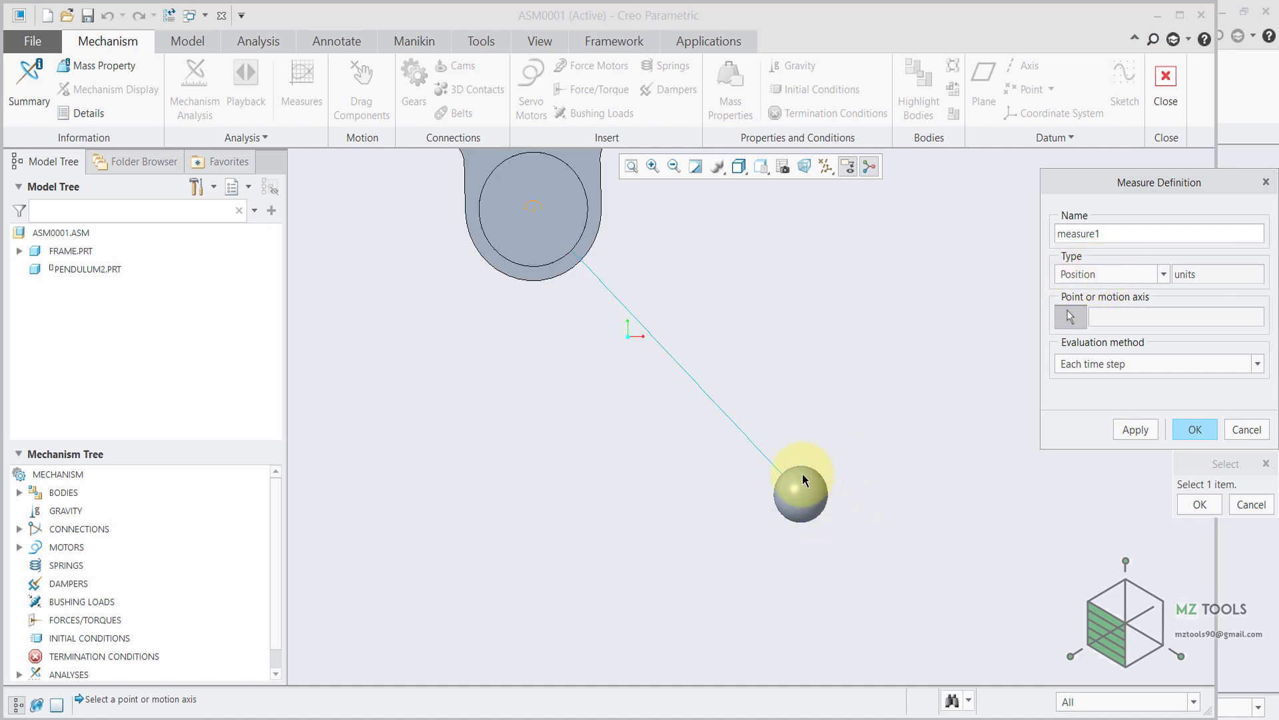
{"action": "left_click", "coordinate": [783, 477]}
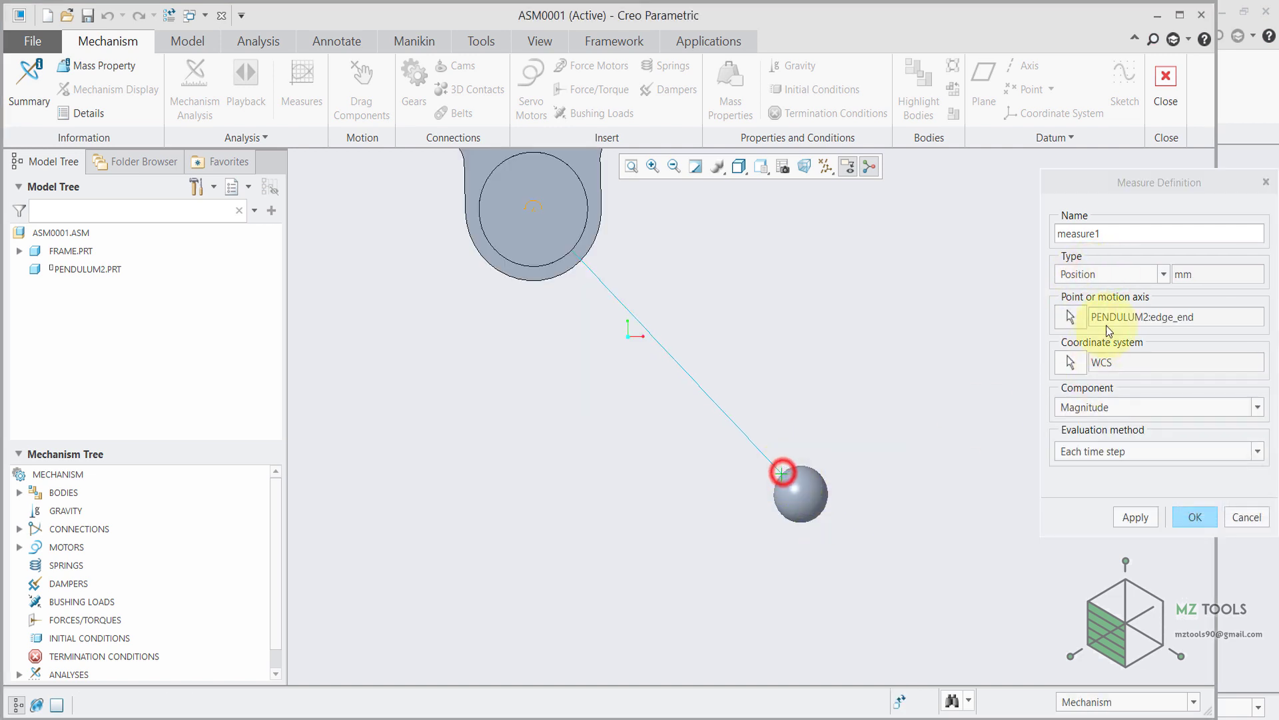
{"action": "left_click", "coordinate": [1112, 408]}
{"action": "left_click", "coordinate": [1092, 441]}
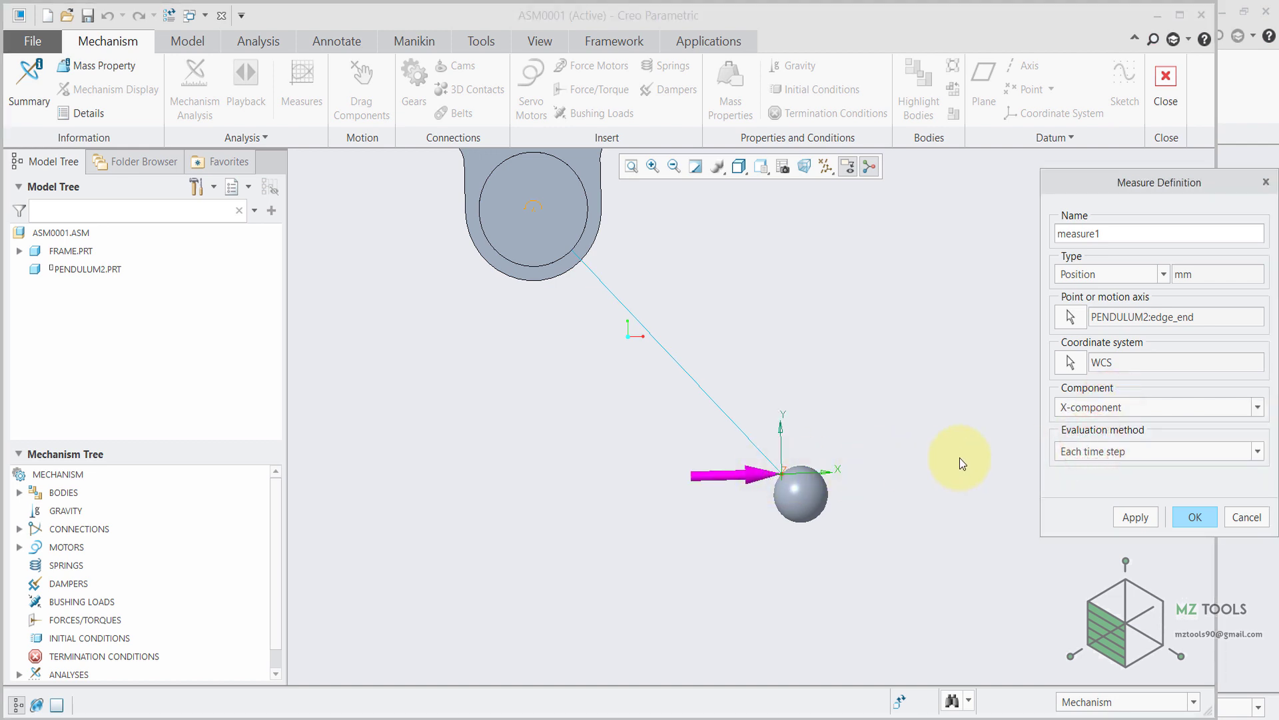
{"action": "scroll", "coordinate": [960, 459], "scroll_direction": "up", "scroll_amount": 2}
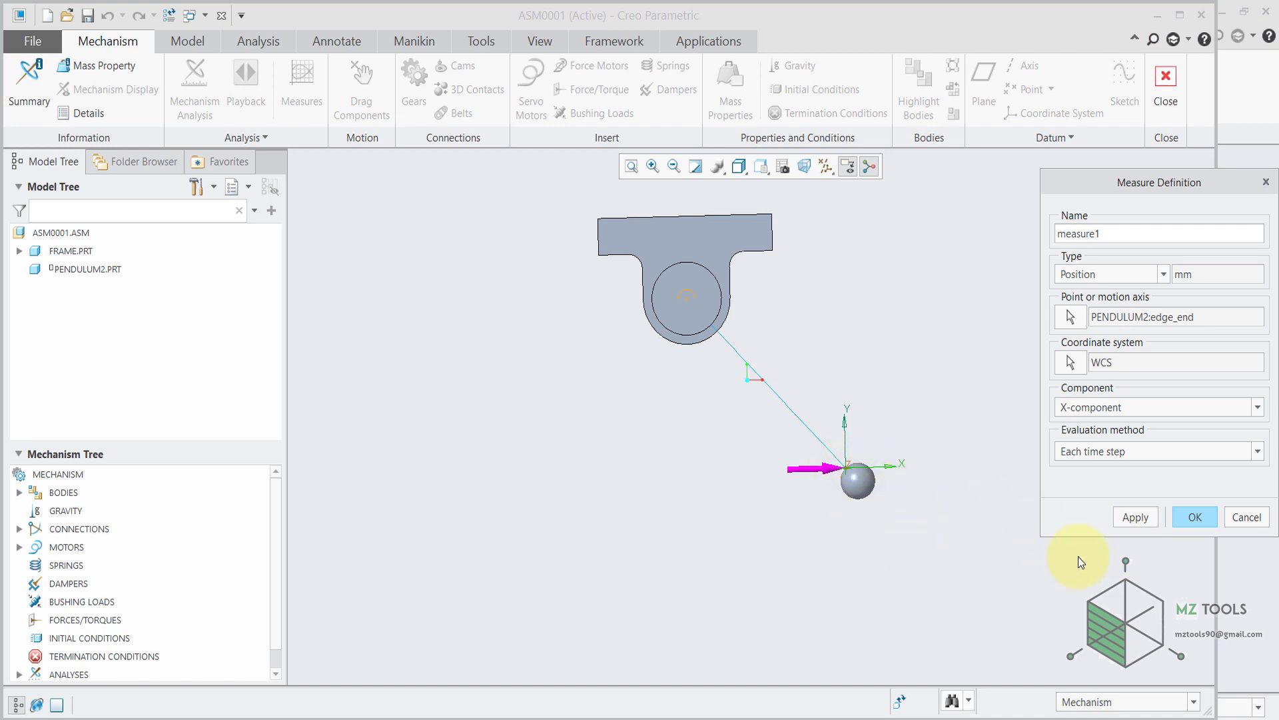
{"action": "left_click", "coordinate": [1186, 518]}
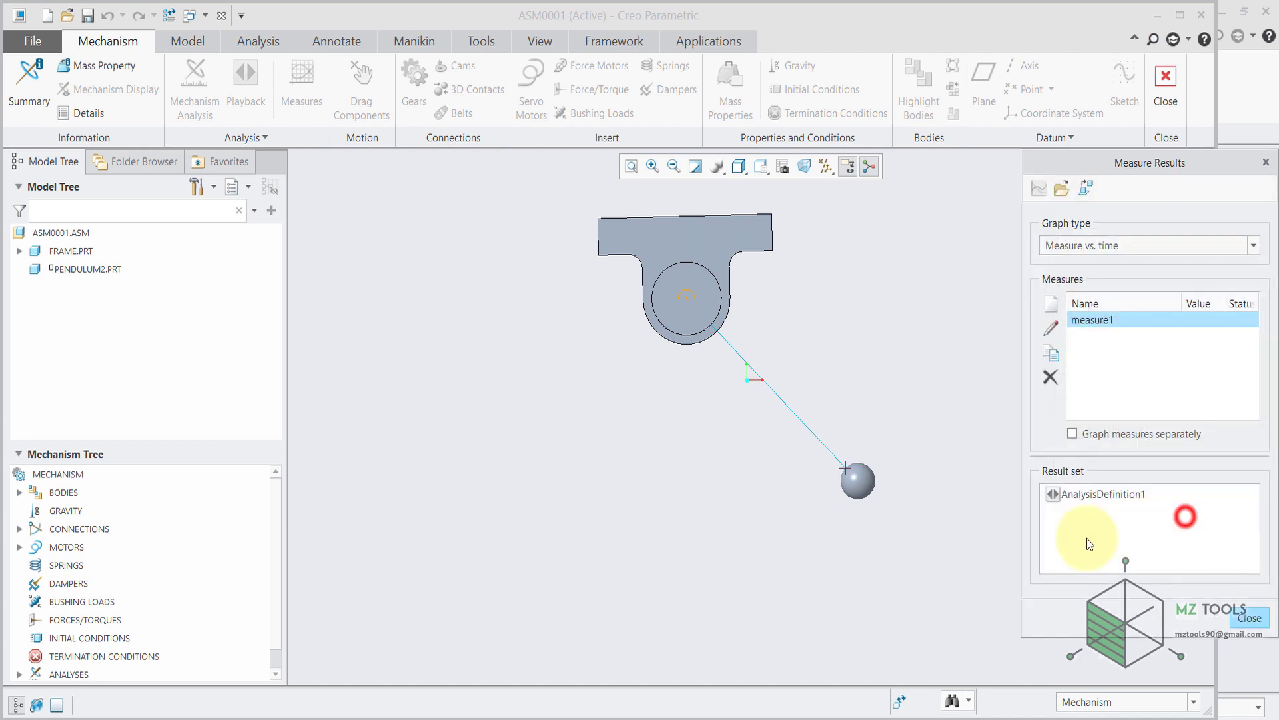
Step: Graph measure1 against time for the AnalysisDefinition1 result set, examine the swing curve, and close the graph and measure results
{"action": "left_click", "coordinate": [1085, 495]}
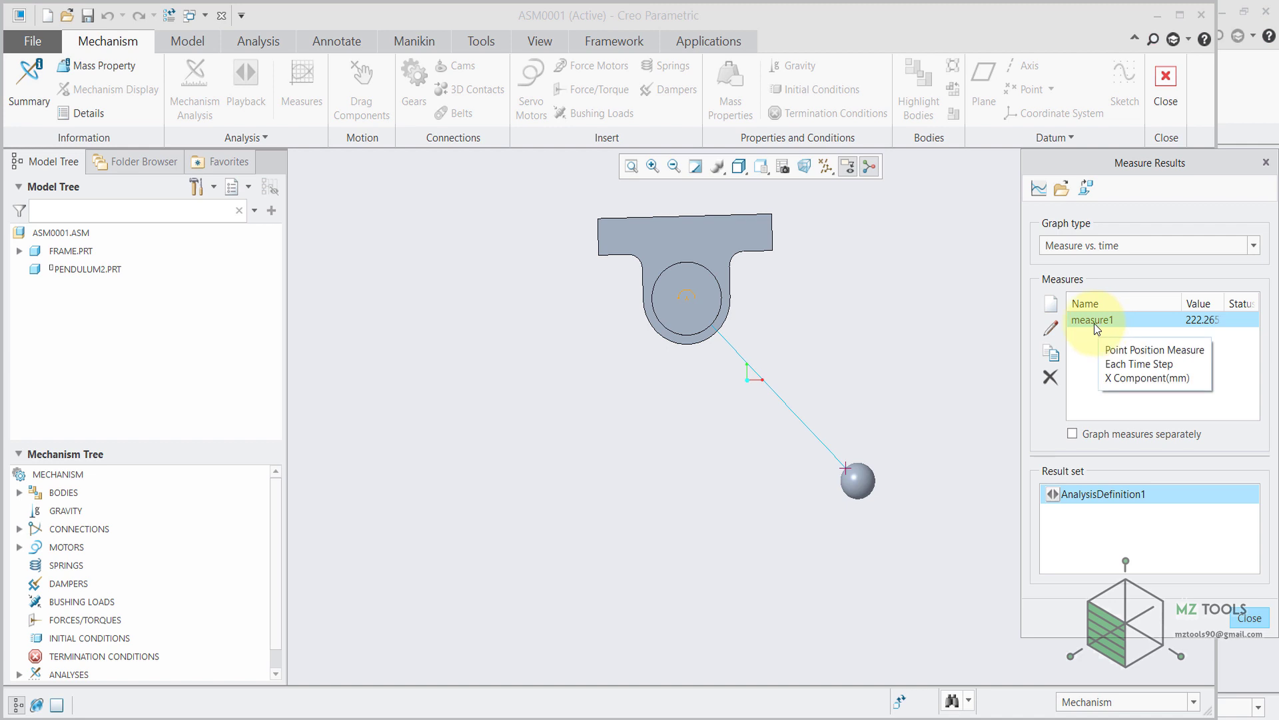
{"action": "left_click", "coordinate": [1038, 190]}
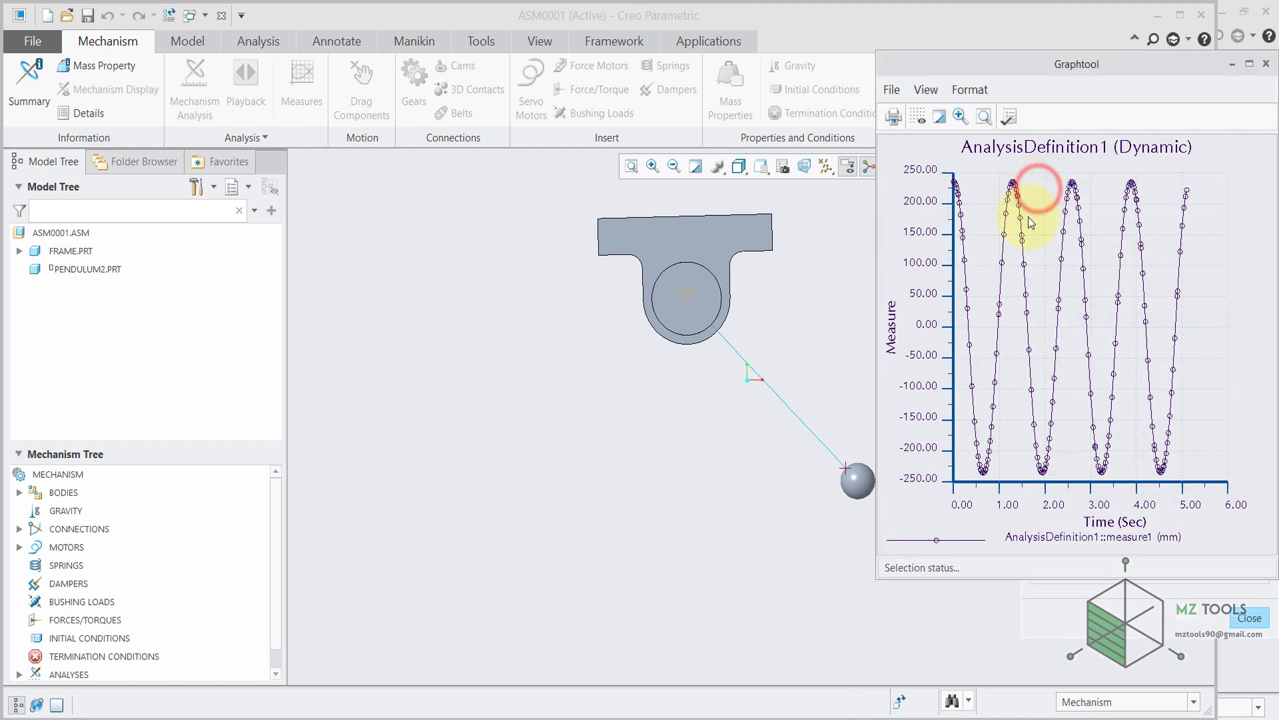
{"action": "left_click_drag", "start_coordinate": [976, 62], "coordinate": [200, 108]}
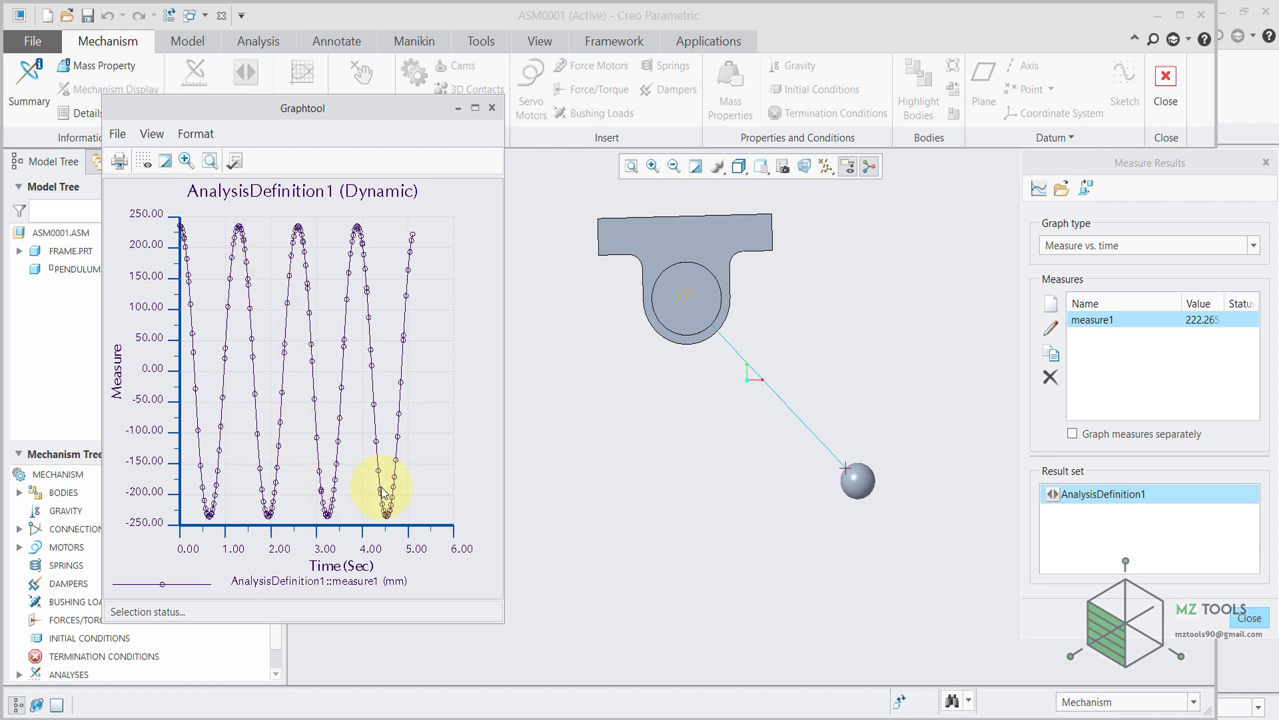
{"action": "left_click", "coordinate": [492, 109]}
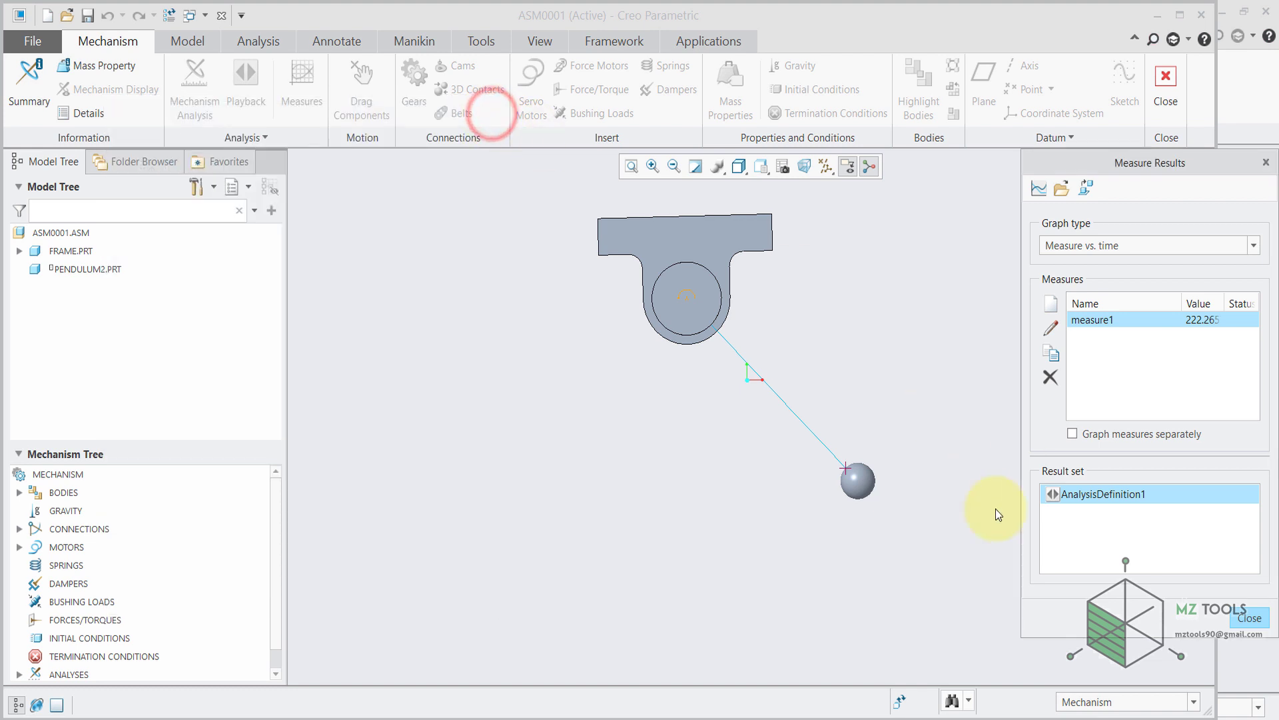
{"action": "left_click", "coordinate": [1244, 616]}
Step: Open the rotation axis definition of the pendulum's pin joint for editing and show its dynamic properties
{"action": "middle_click_drag", "start_coordinate": [800, 360], "coordinate": [699, 295]}
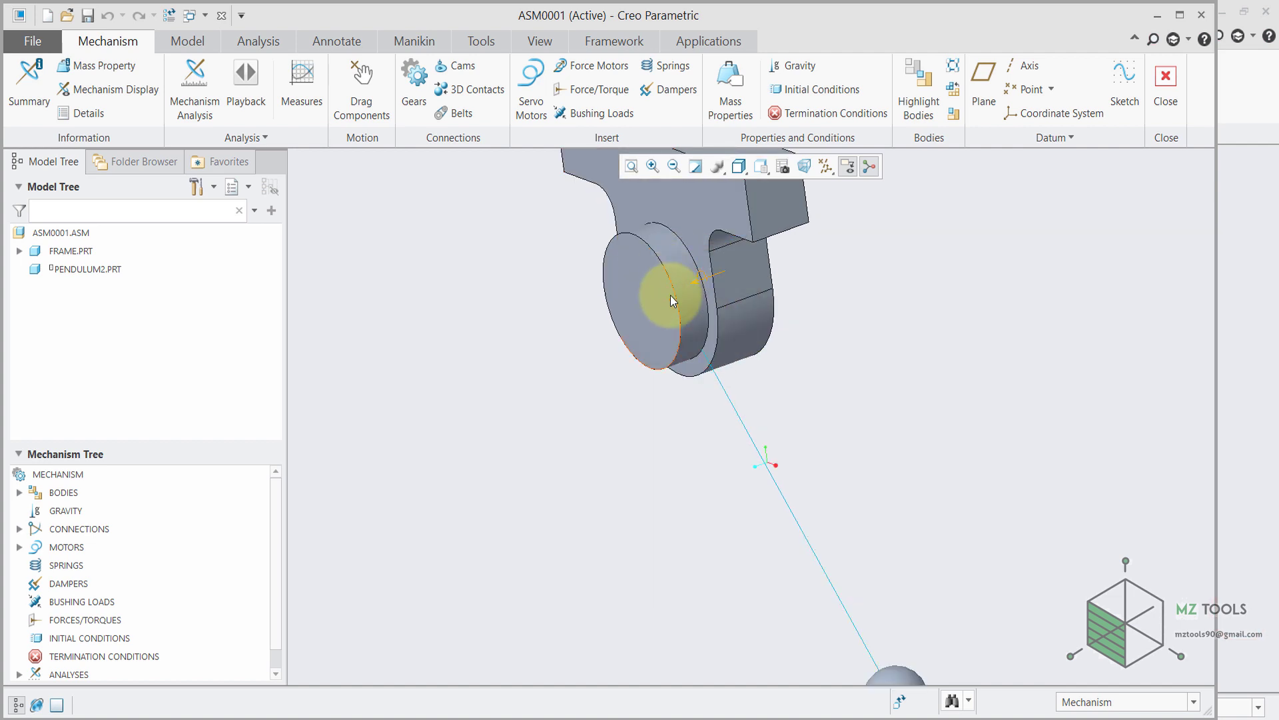
{"action": "key", "text": "ctrl+d"}
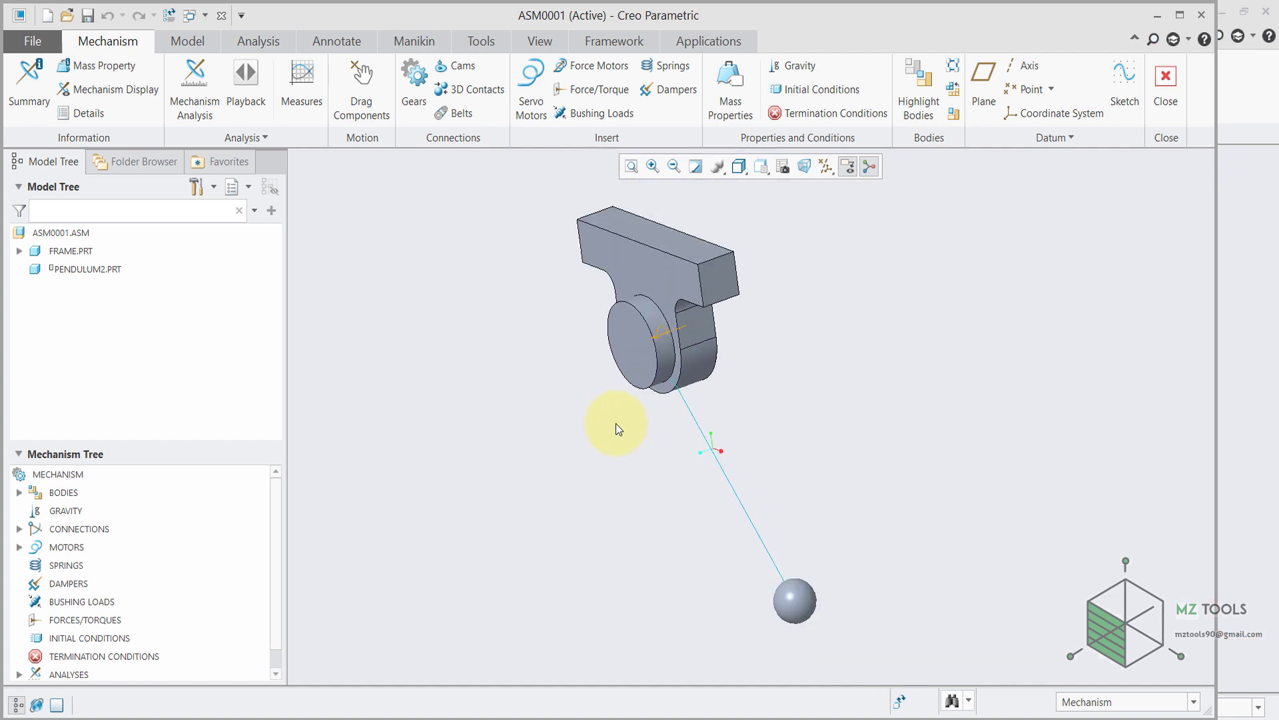
{"action": "middle_click_drag", "start_coordinate": [616, 423], "coordinate": [676, 402]}
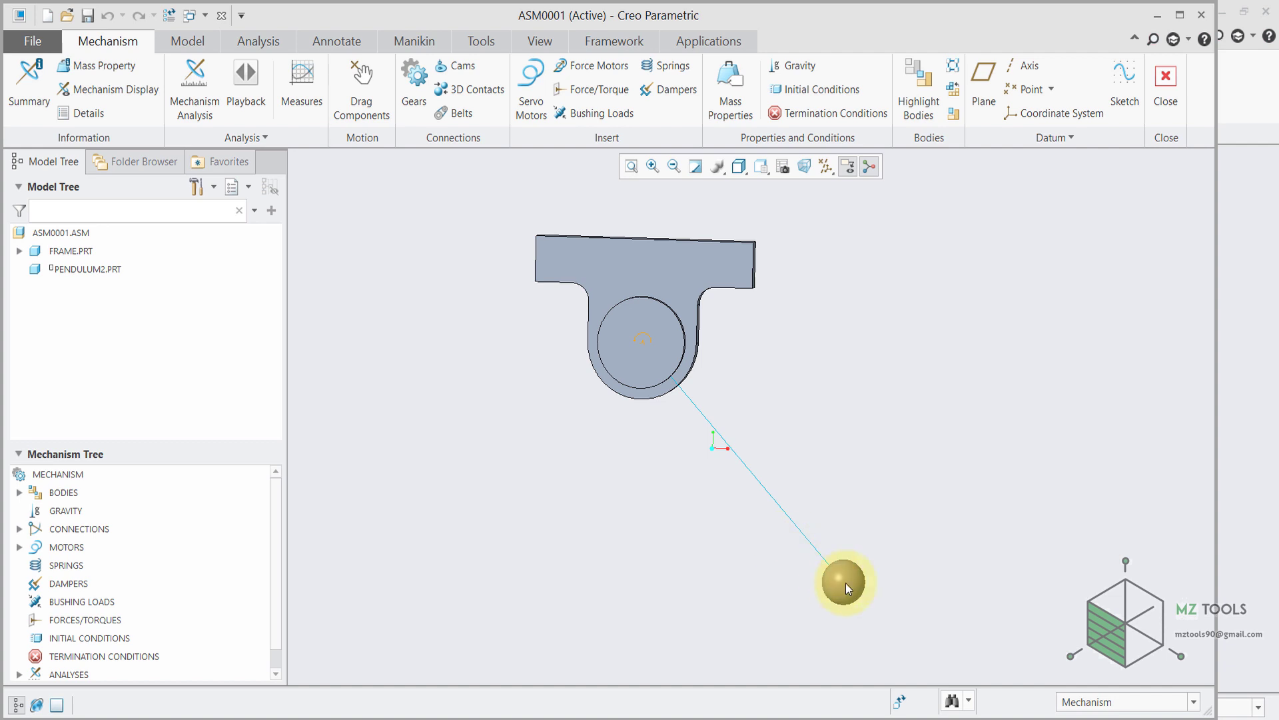
{"action": "key", "text": "ctrl+d"}
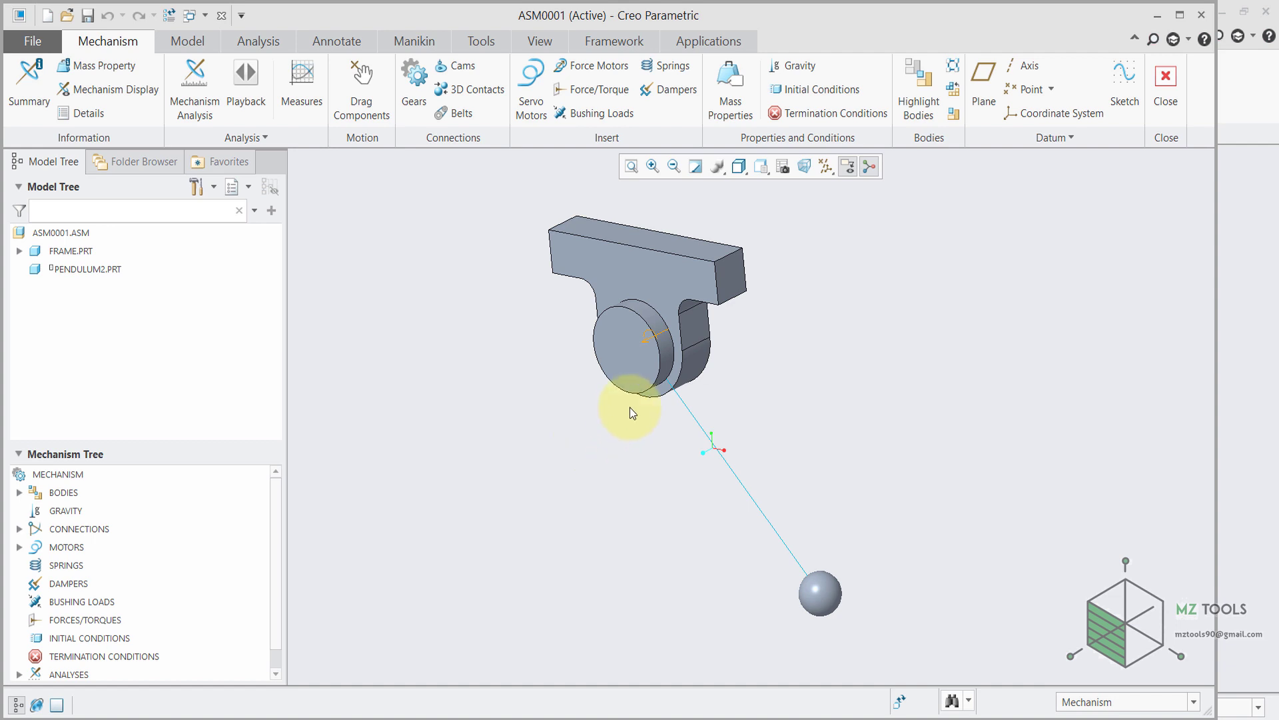
{"action": "left_click", "coordinate": [637, 334]}
{"action": "left_click", "coordinate": [474, 504]}
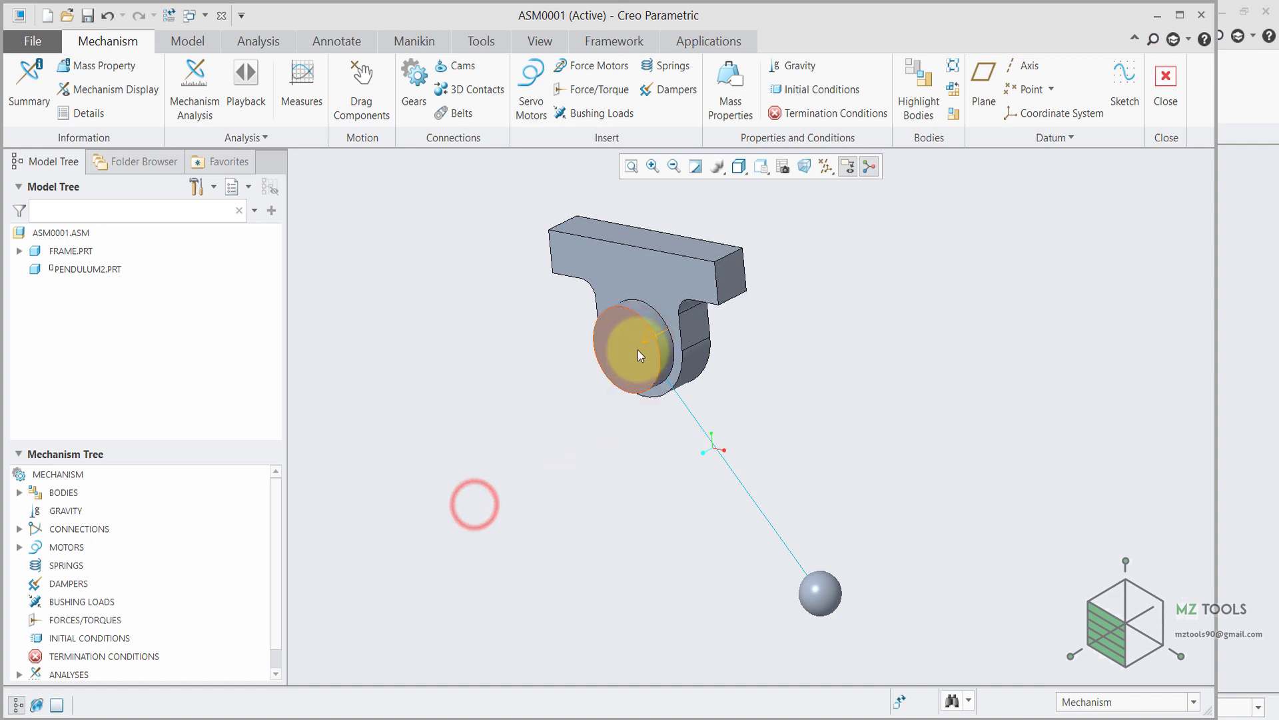
{"action": "left_click", "coordinate": [652, 333]}
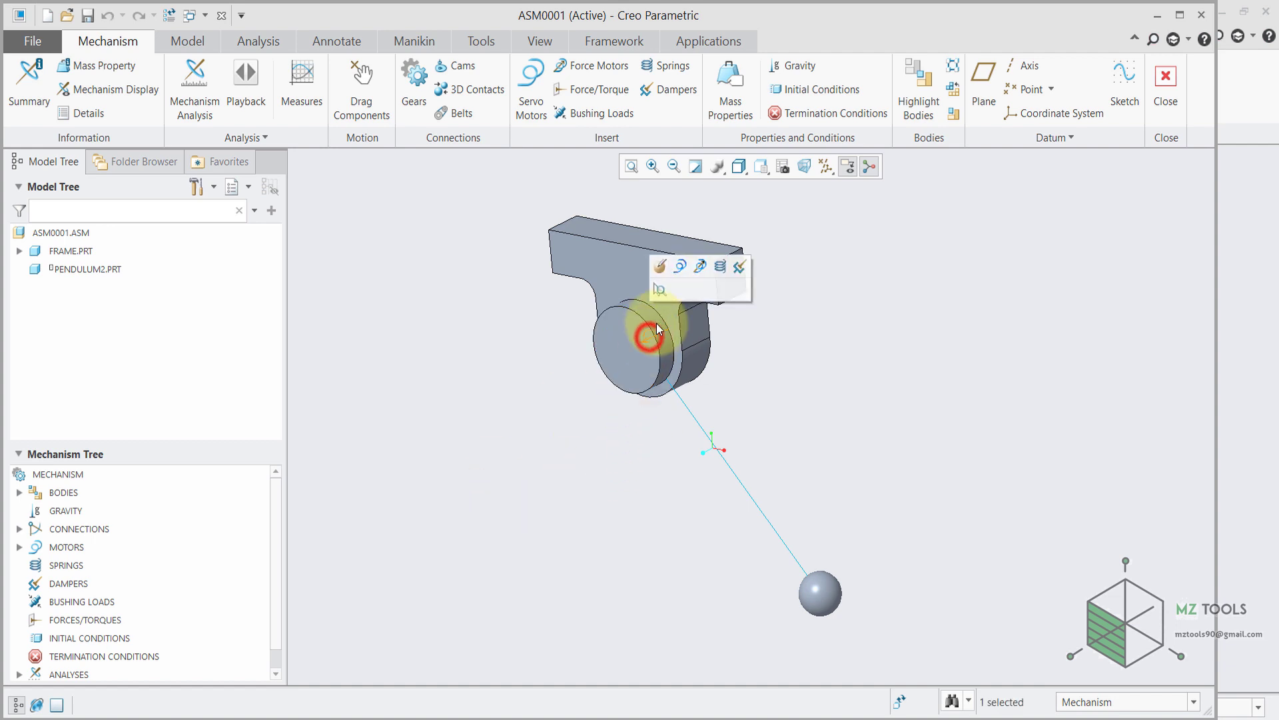
{"action": "left_click", "coordinate": [661, 267]}
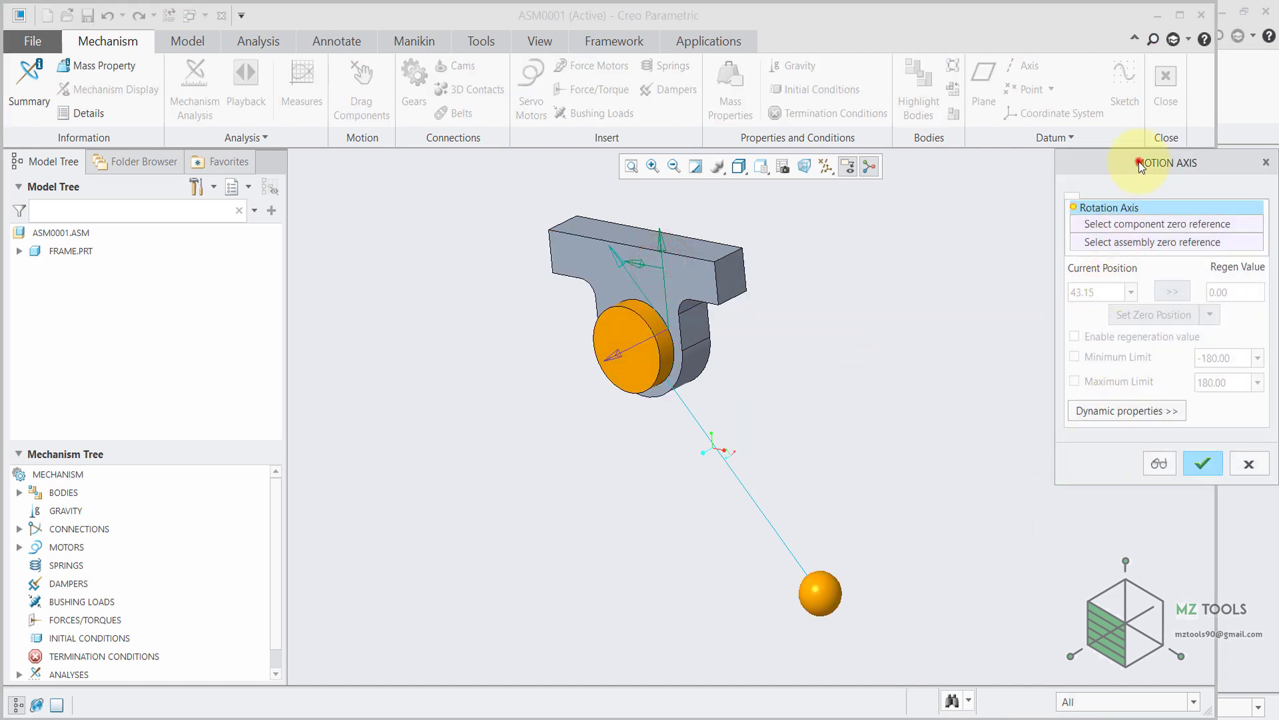
{"action": "left_click_drag", "start_coordinate": [1139, 165], "coordinate": [937, 165]}
{"action": "left_click", "coordinate": [918, 413]}
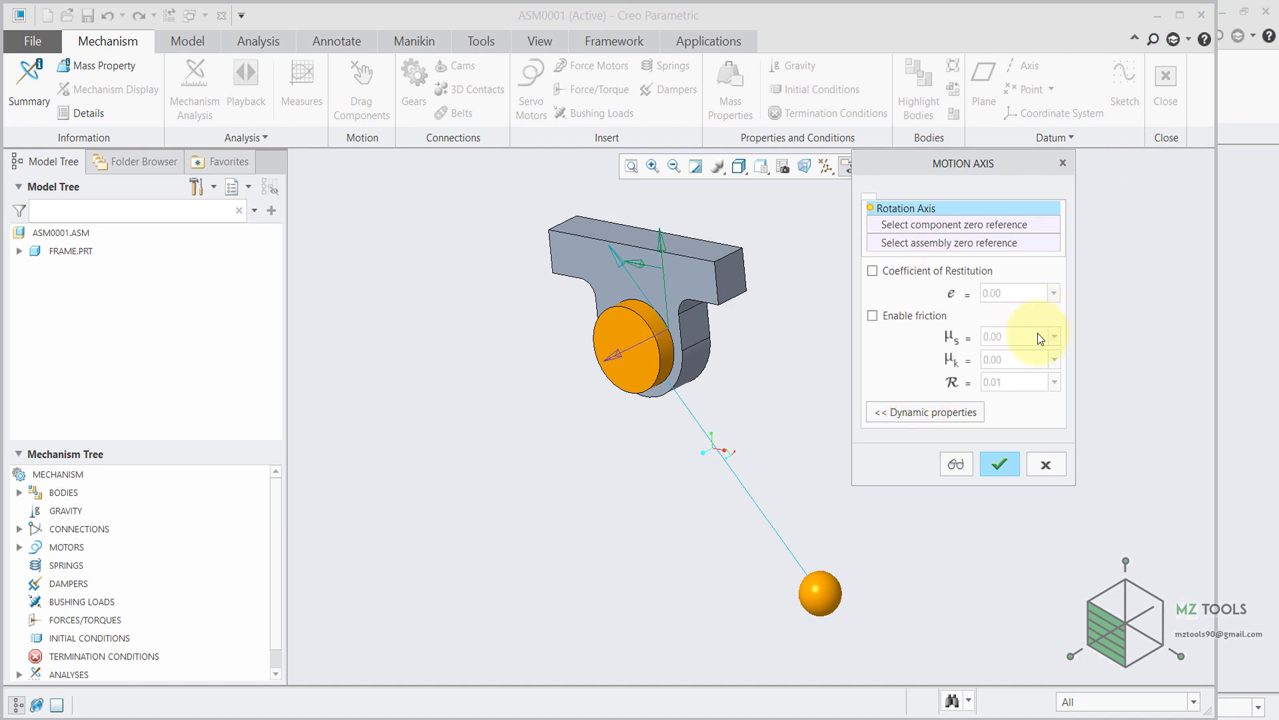
Step: Enable friction on the rotation axis with static coefficient 0.30, kinetic coefficient 0.20 and radius 50, and accept the definition
{"action": "left_click", "coordinate": [876, 318]}
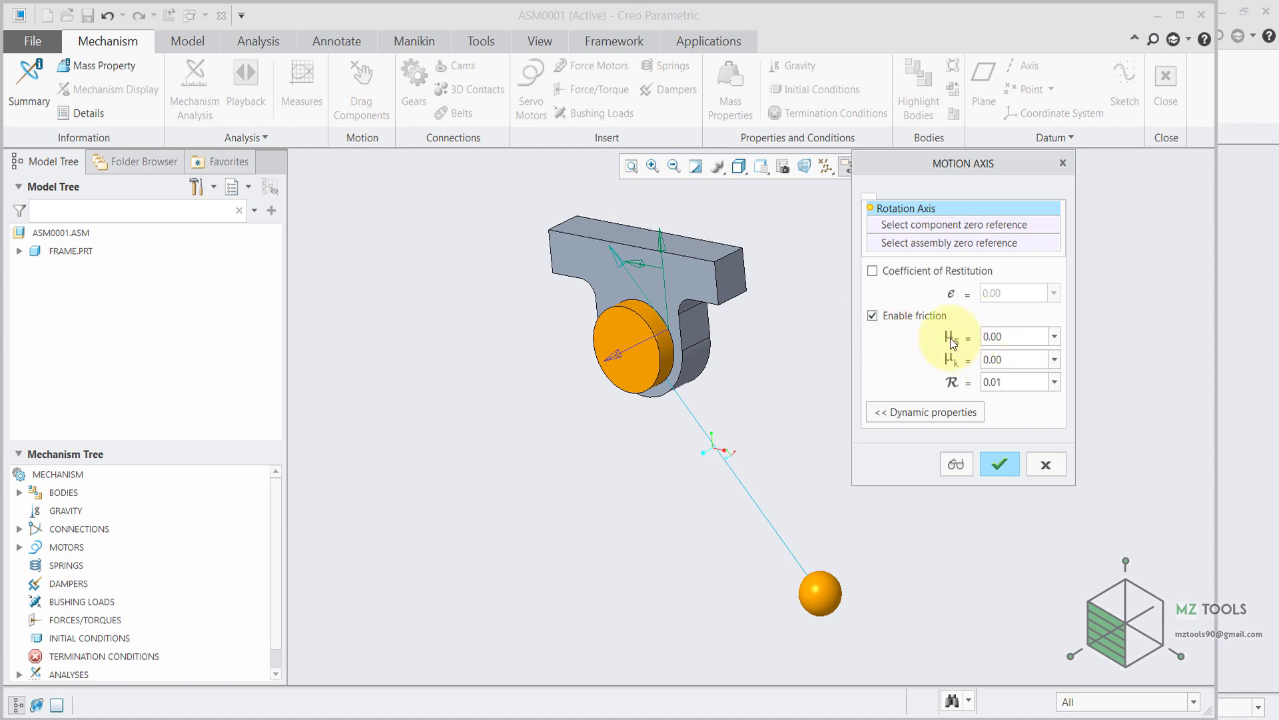
{"action": "left_click", "coordinate": [1014, 336]}
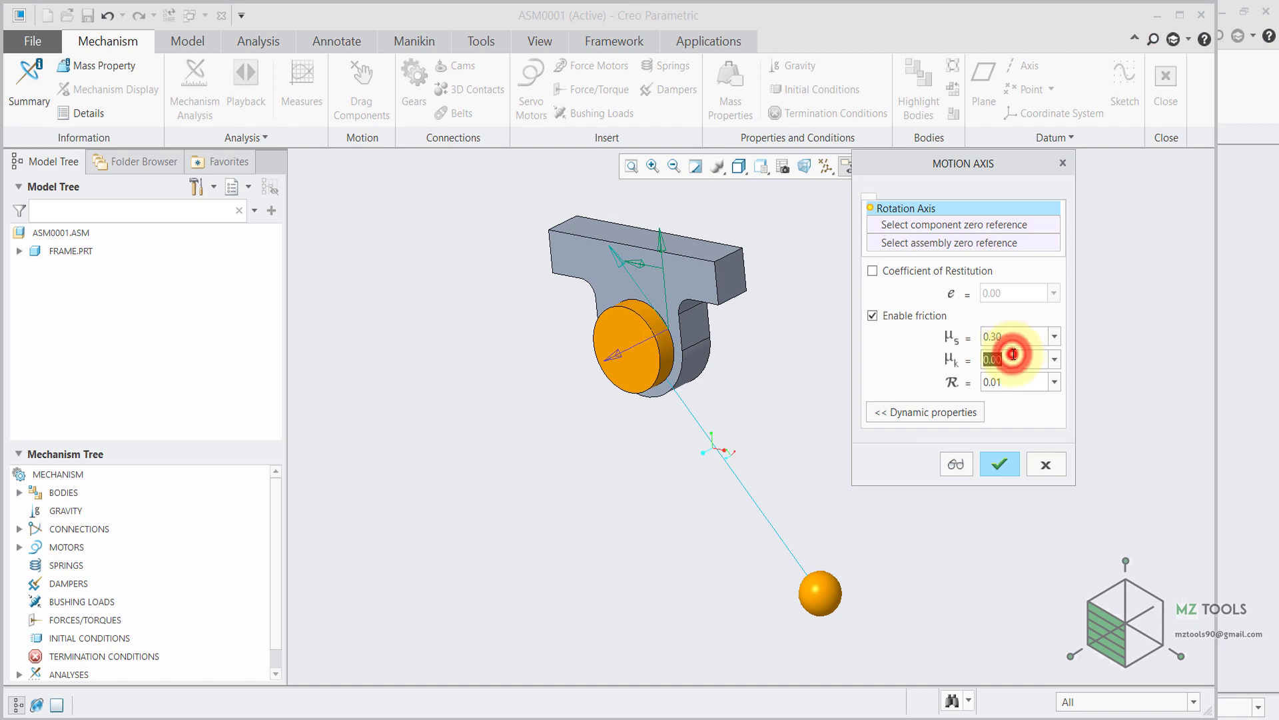
{"action": "type", "text": ".2"}
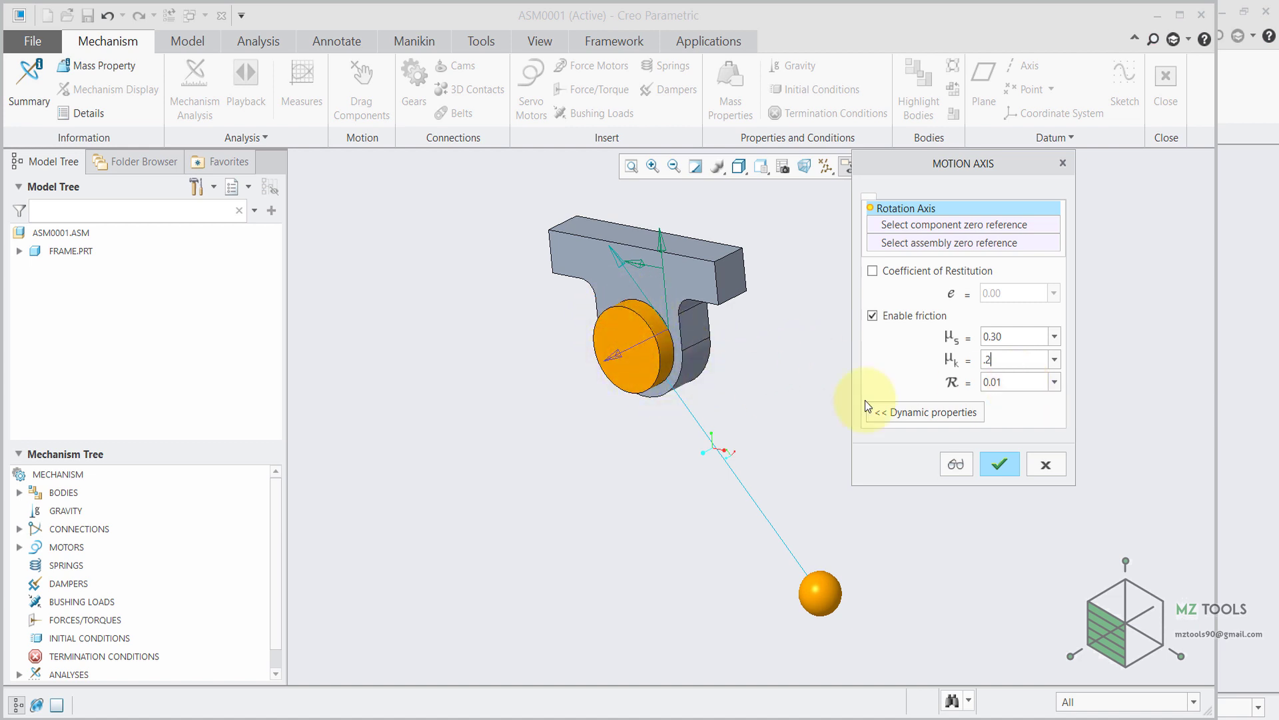
{"action": "left_click", "coordinate": [1012, 382]}
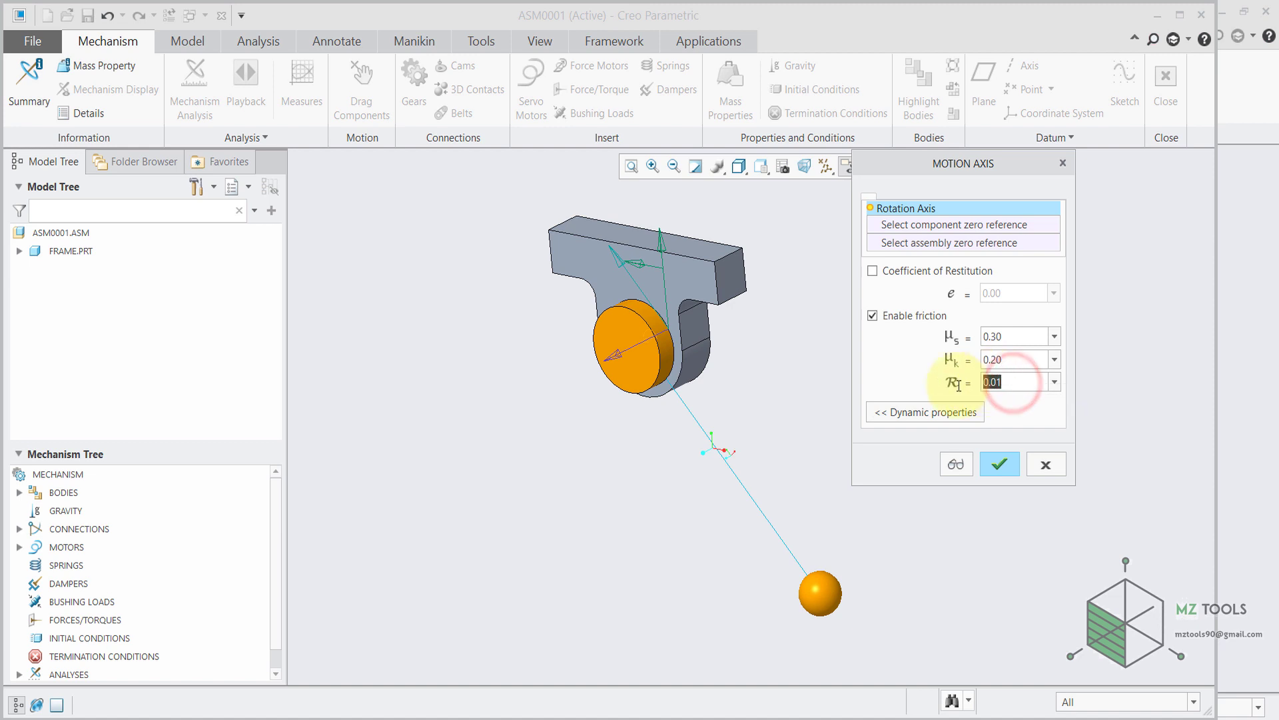
{"action": "type", "text": "50"}
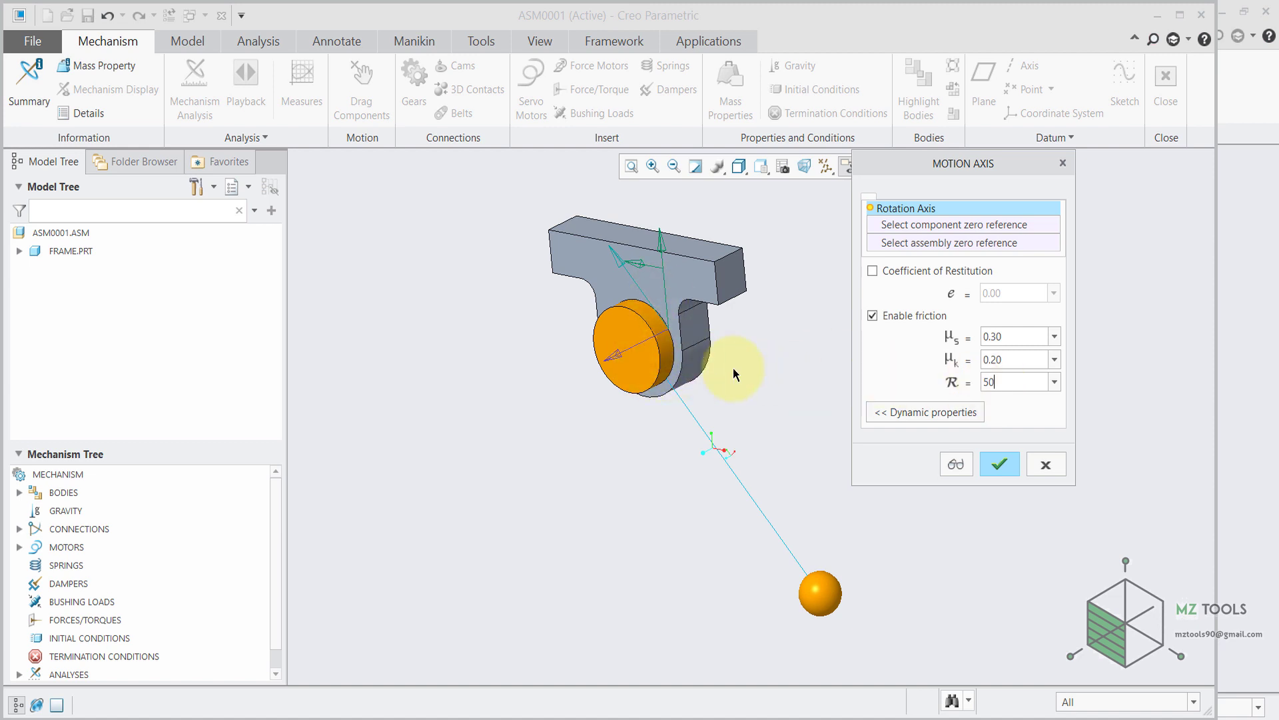
{"action": "middle_click_drag", "start_coordinate": [733, 368], "coordinate": [698, 361]}
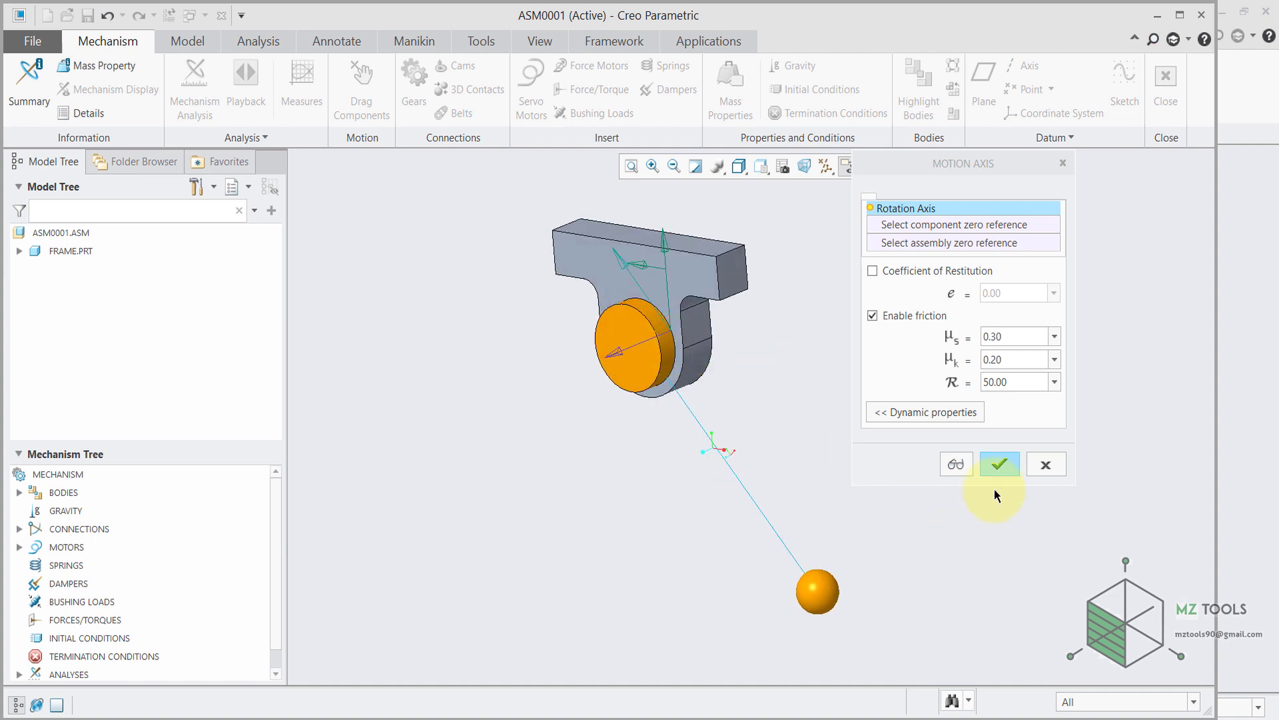
{"action": "left_click", "coordinate": [1003, 465]}
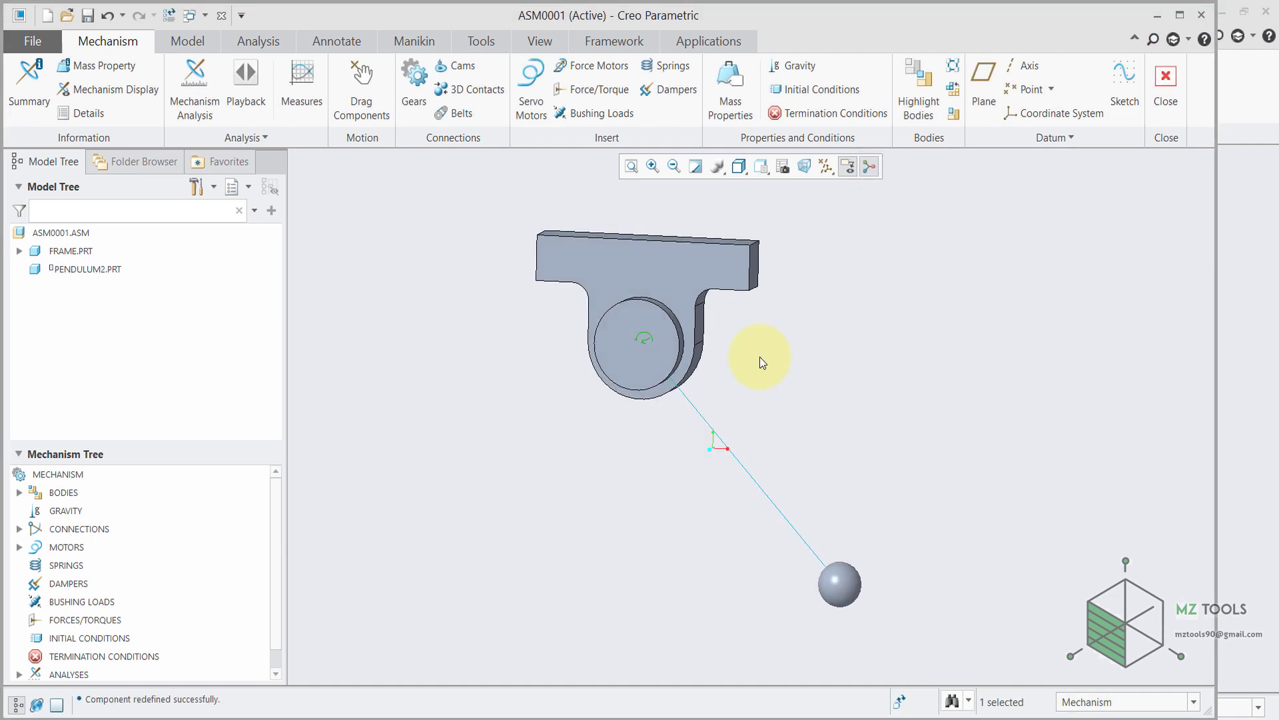
Step: Orient the view normal to the front face of the pendulum's round pin
{"action": "left_click", "coordinate": [760, 168]}
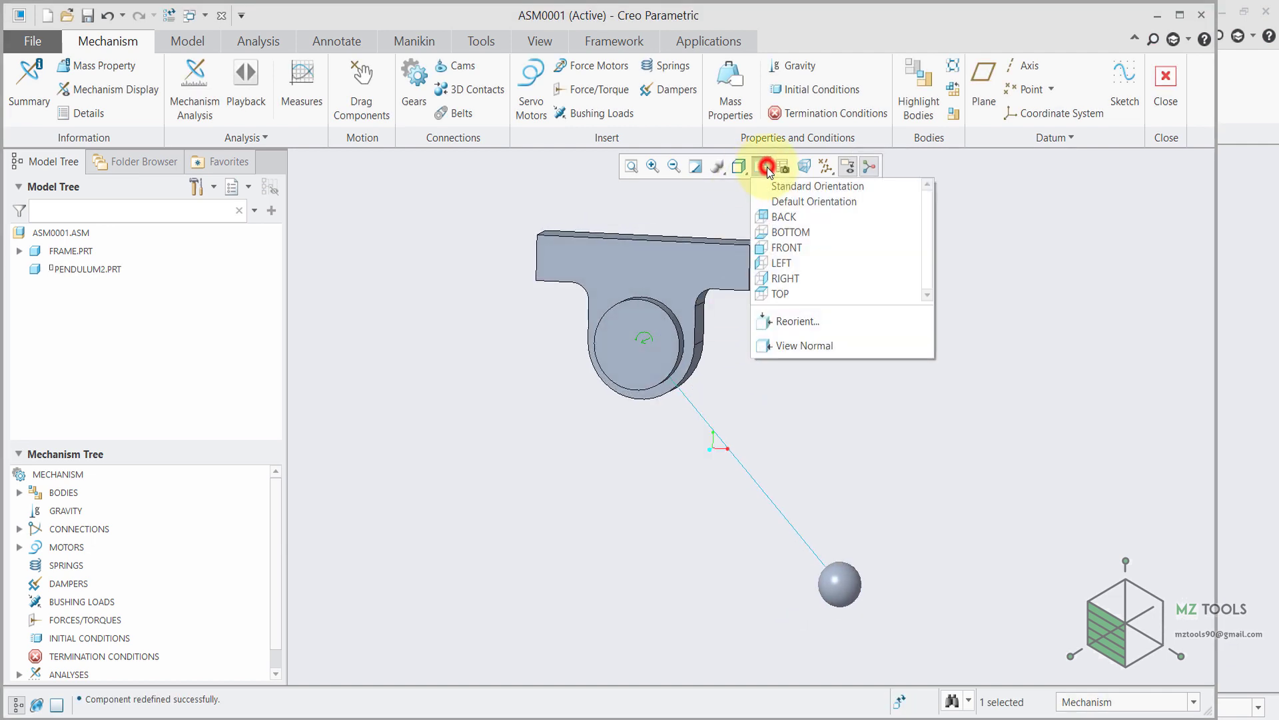
{"action": "left_click", "coordinate": [786, 347]}
{"action": "left_click", "coordinate": [652, 347]}
{"action": "left_click", "coordinate": [645, 362]}
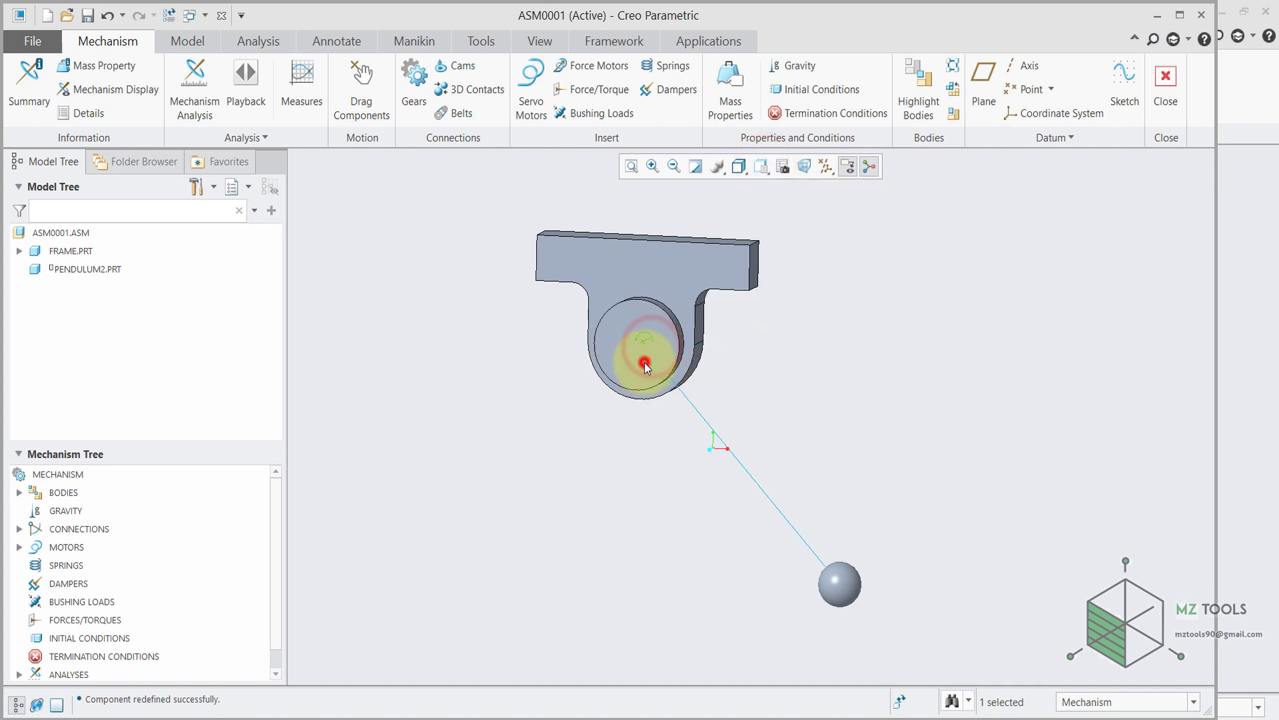
{"action": "left_click", "coordinate": [835, 379]}
{"action": "left_click", "coordinate": [761, 166]}
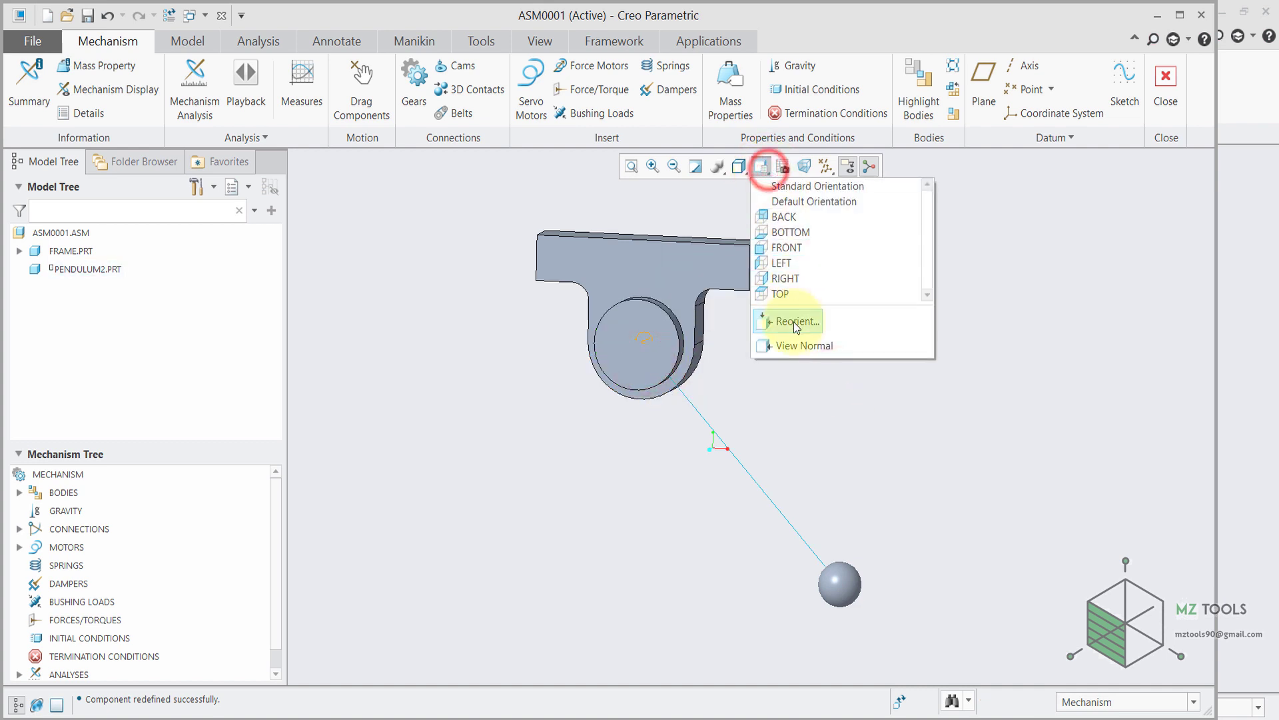
{"action": "left_click", "coordinate": [794, 346]}
{"action": "left_click", "coordinate": [651, 321]}
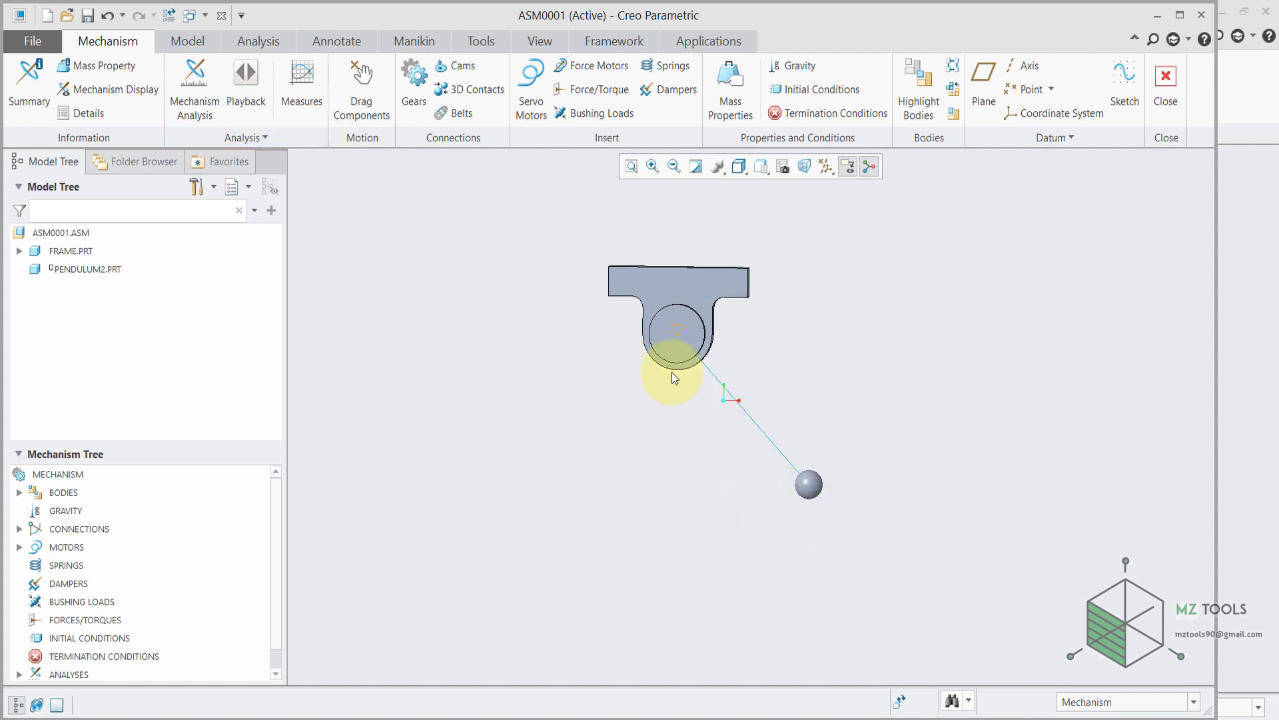
Step: Set up a new dynamic mechanism analysis with a duration of 100, gravity enabled and all friction enabled
{"action": "left_click", "coordinate": [194, 83]}
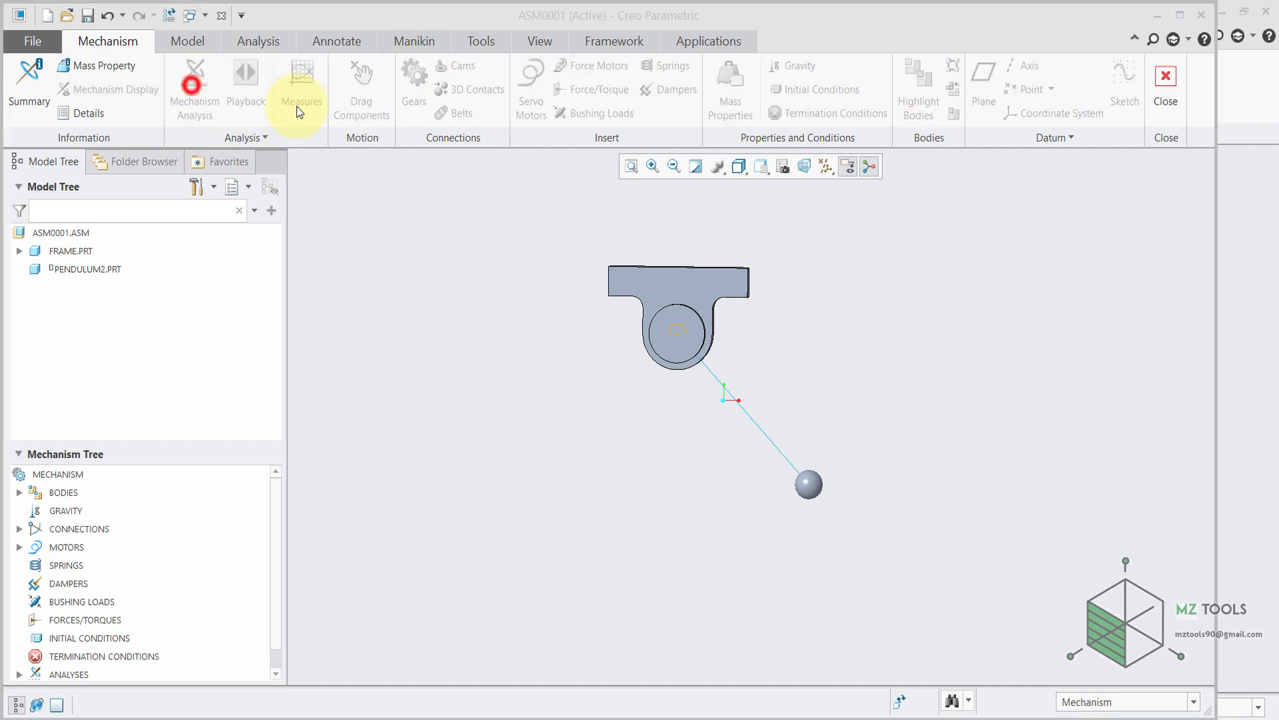
{"action": "left_click", "coordinate": [1091, 167]}
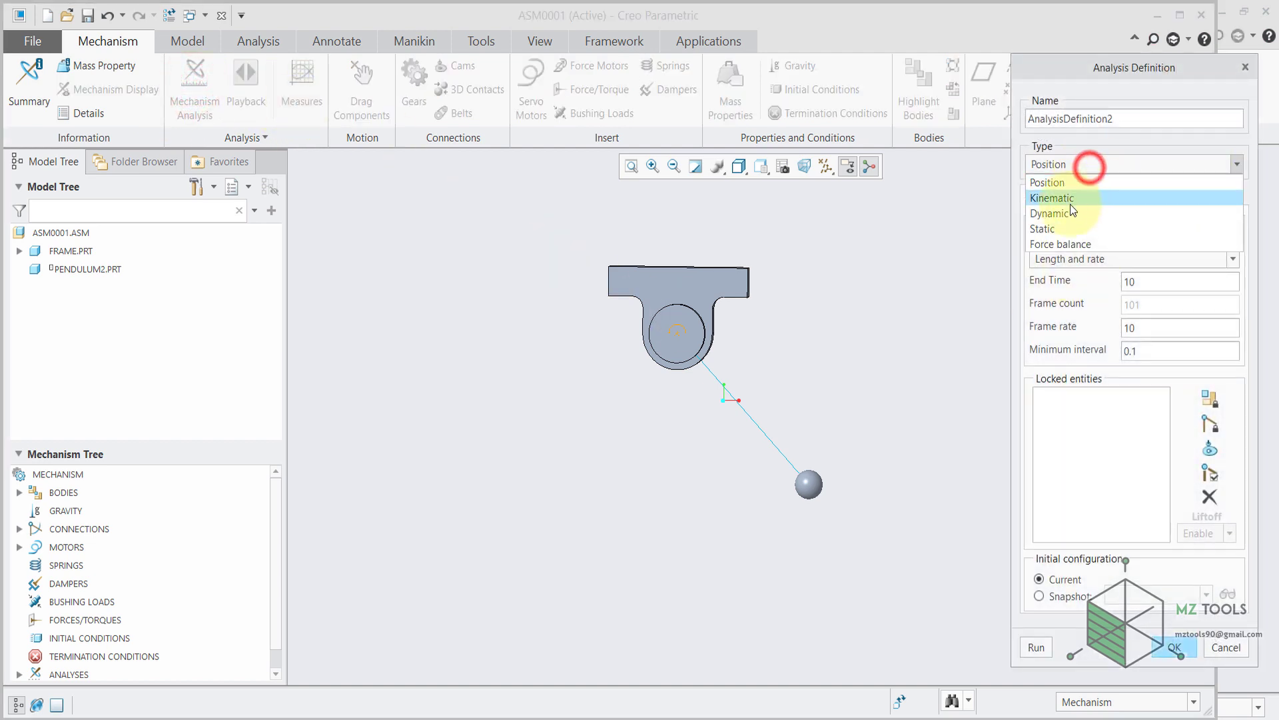
{"action": "left_click", "coordinate": [1059, 211]}
{"action": "double_click", "coordinate": [1164, 268]}
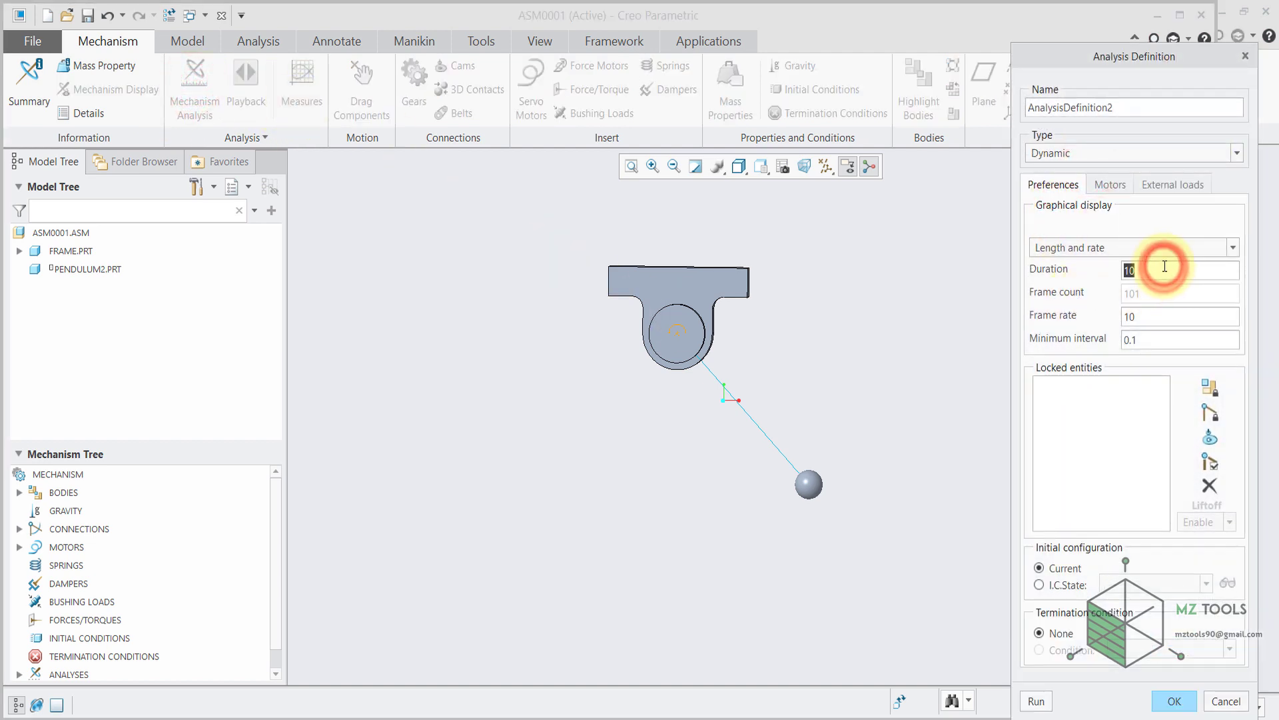
{"action": "type", "text": "1"}
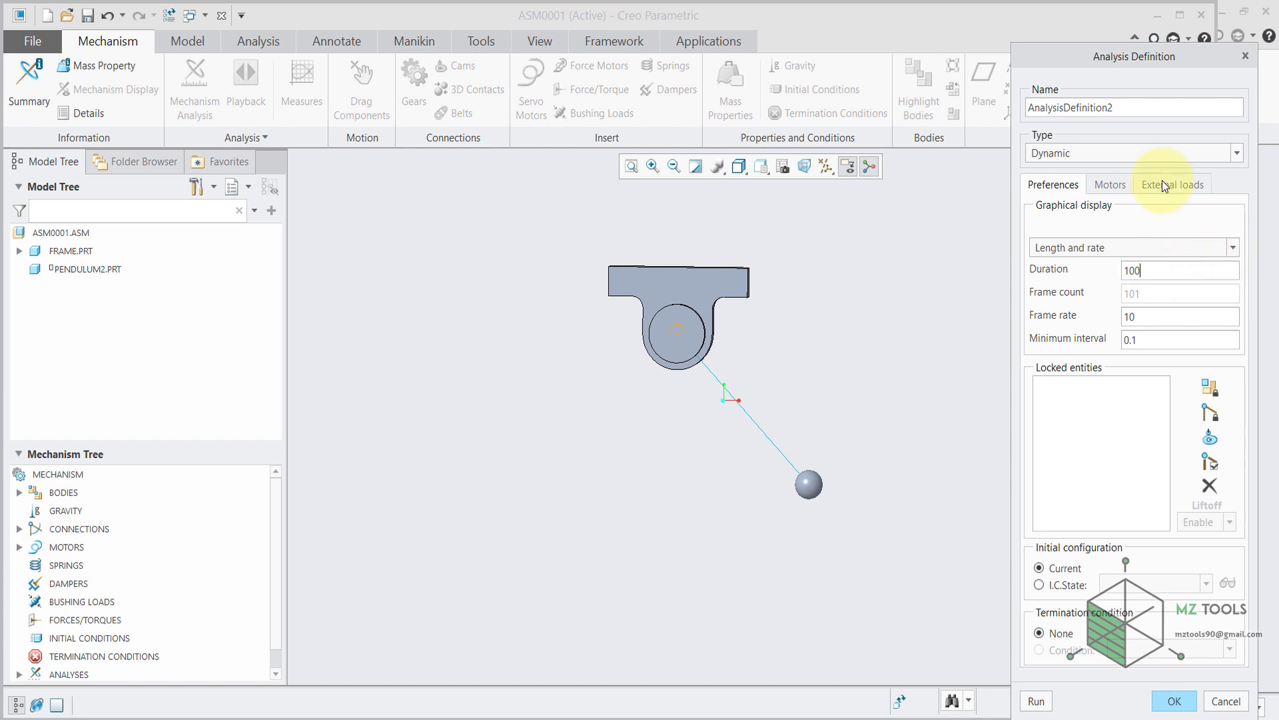
{"action": "left_click", "coordinate": [1164, 186]}
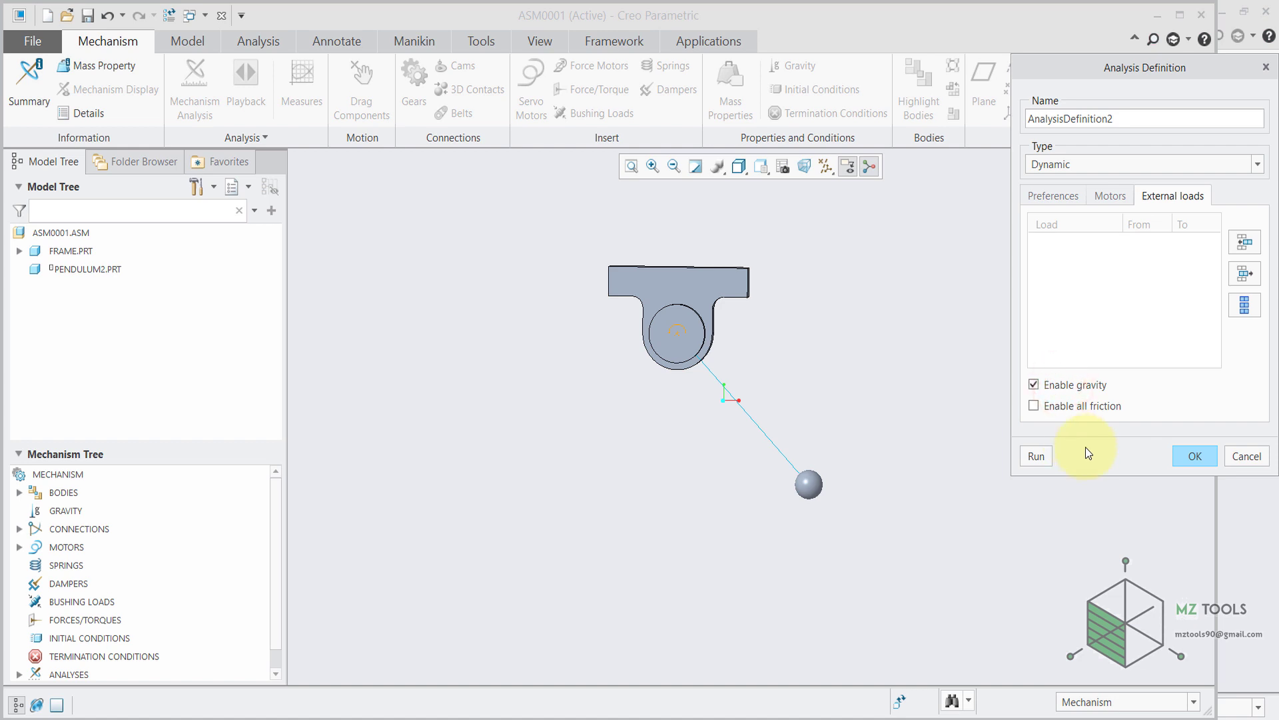
{"action": "left_click", "coordinate": [1034, 405]}
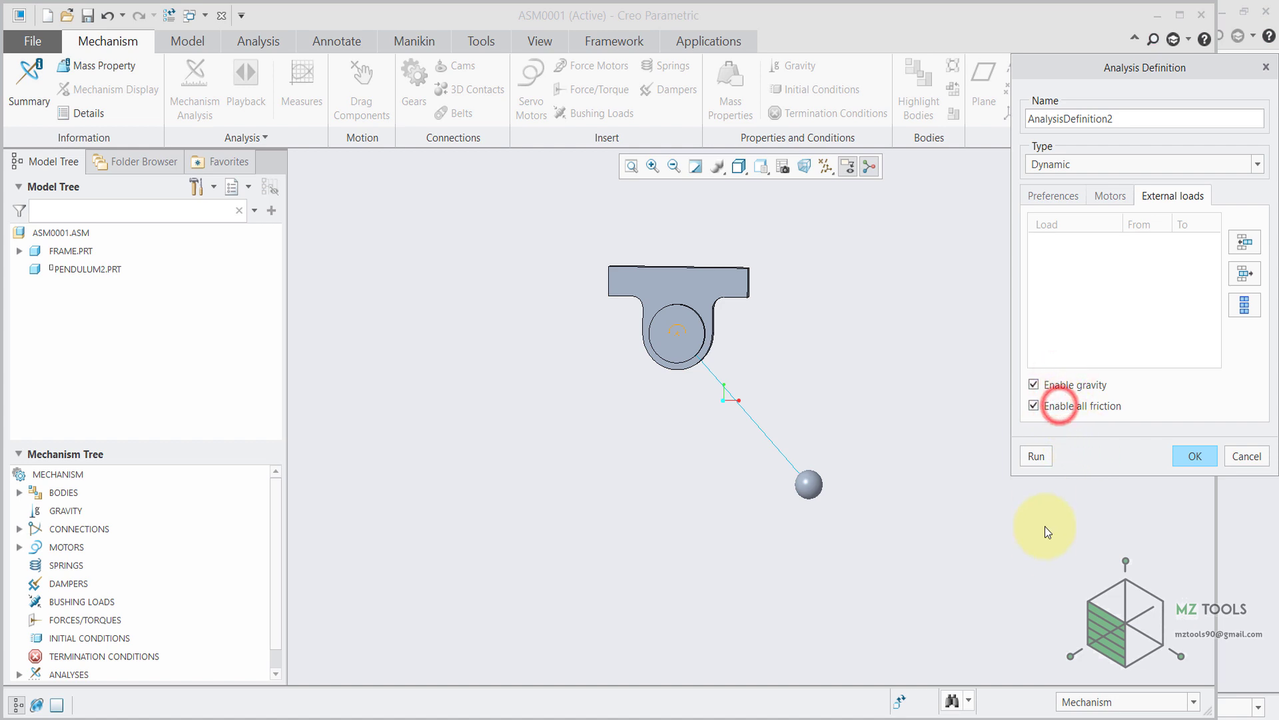
Step: Run AnalysisDefinition2, stop the run about halfway through, and accept the analysis definition
{"action": "left_click", "coordinate": [1033, 455]}
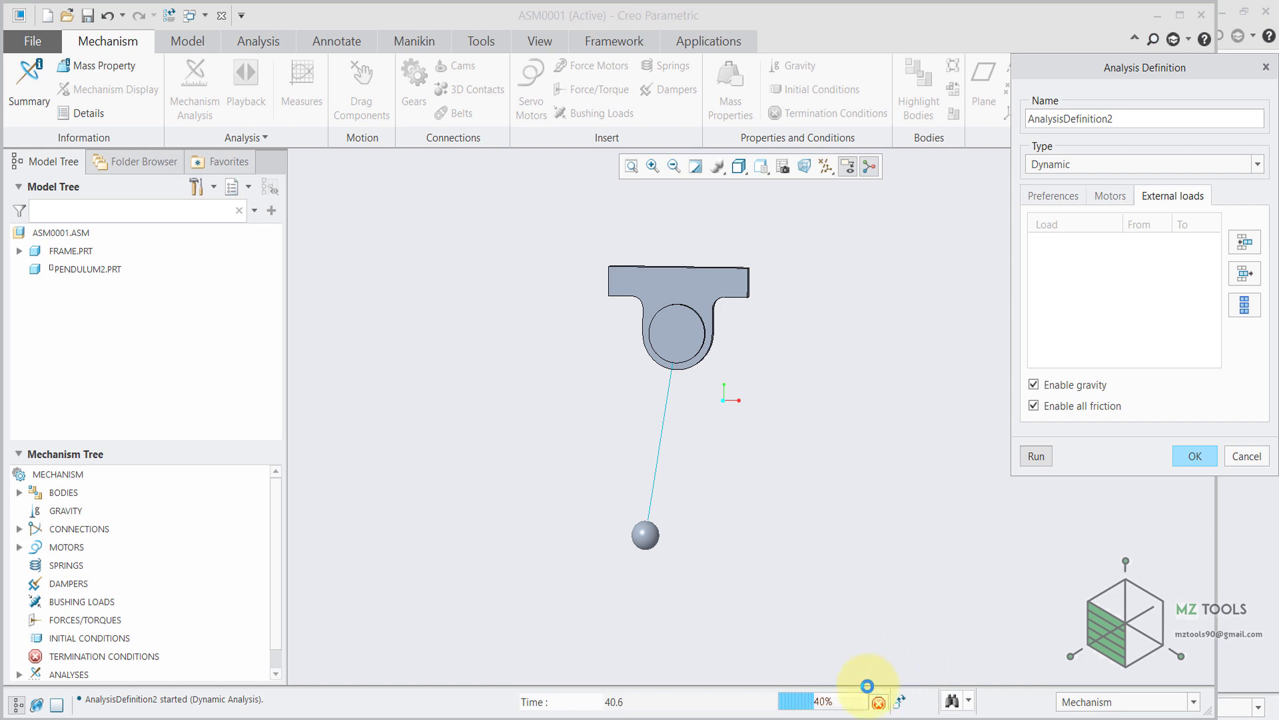
{"action": "left_click", "coordinate": [879, 703]}
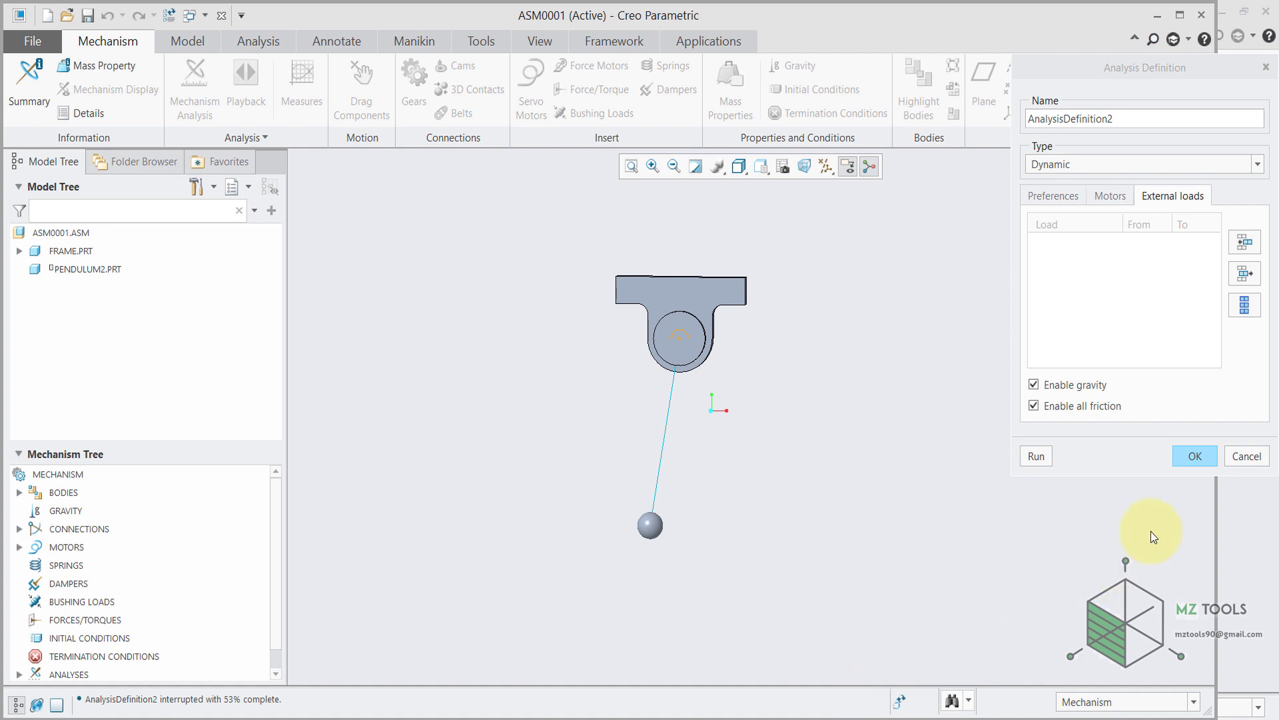
{"action": "left_click", "coordinate": [1186, 456]}
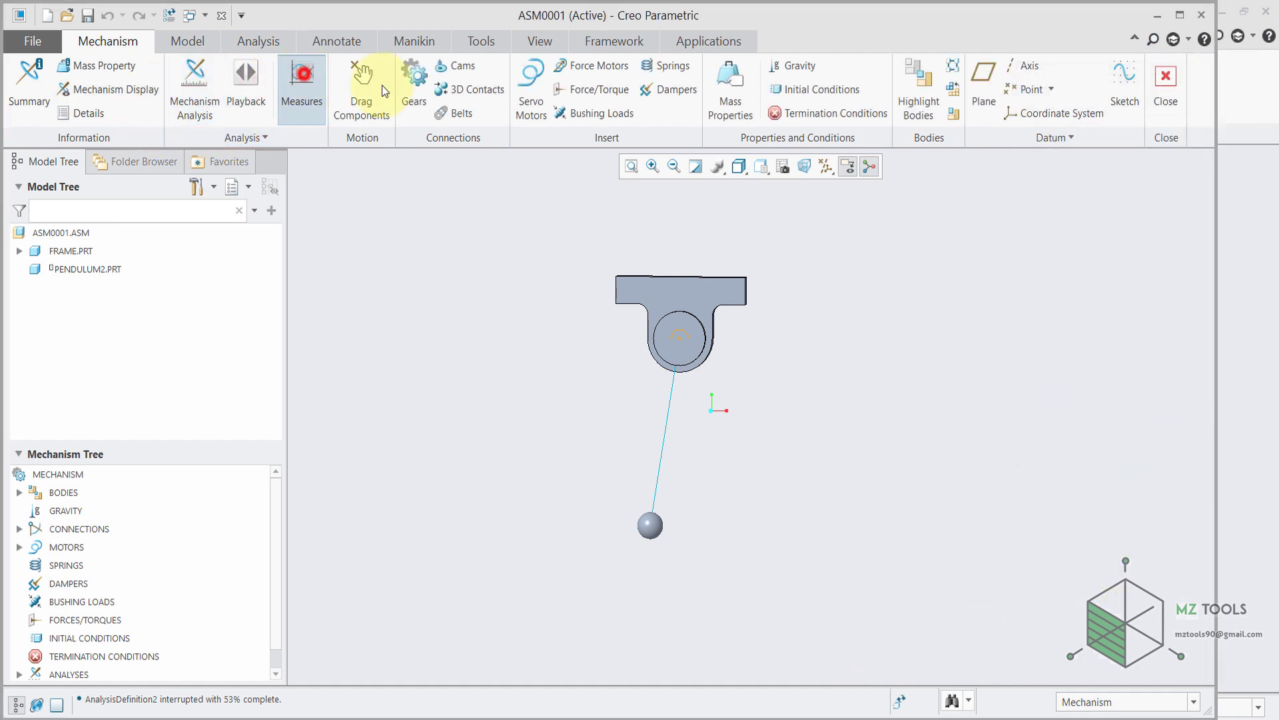
Step: Graph measure1 against time for the AnalysisDefinition2 result set, examine the curve, and close the graph and measure results
{"action": "left_click", "coordinate": [301, 86]}
{"action": "left_click", "coordinate": [1093, 320]}
{"action": "left_click", "coordinate": [1106, 512]}
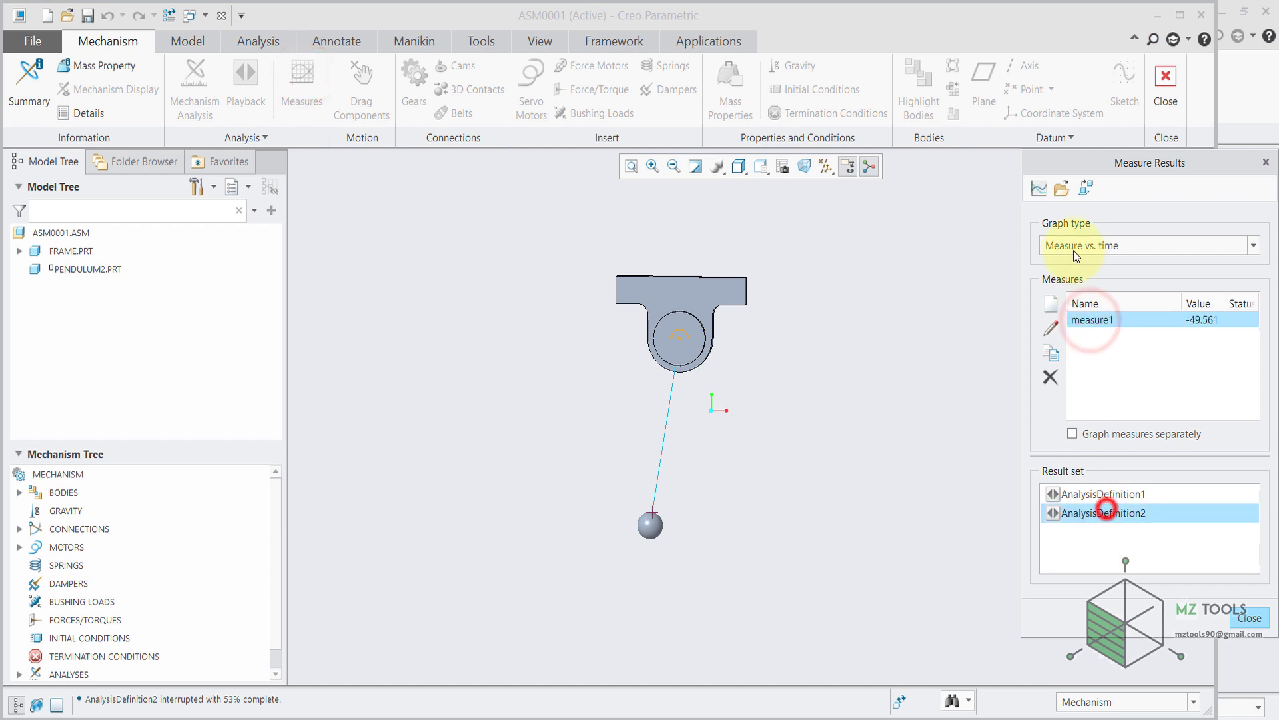
{"action": "left_click", "coordinate": [1039, 188]}
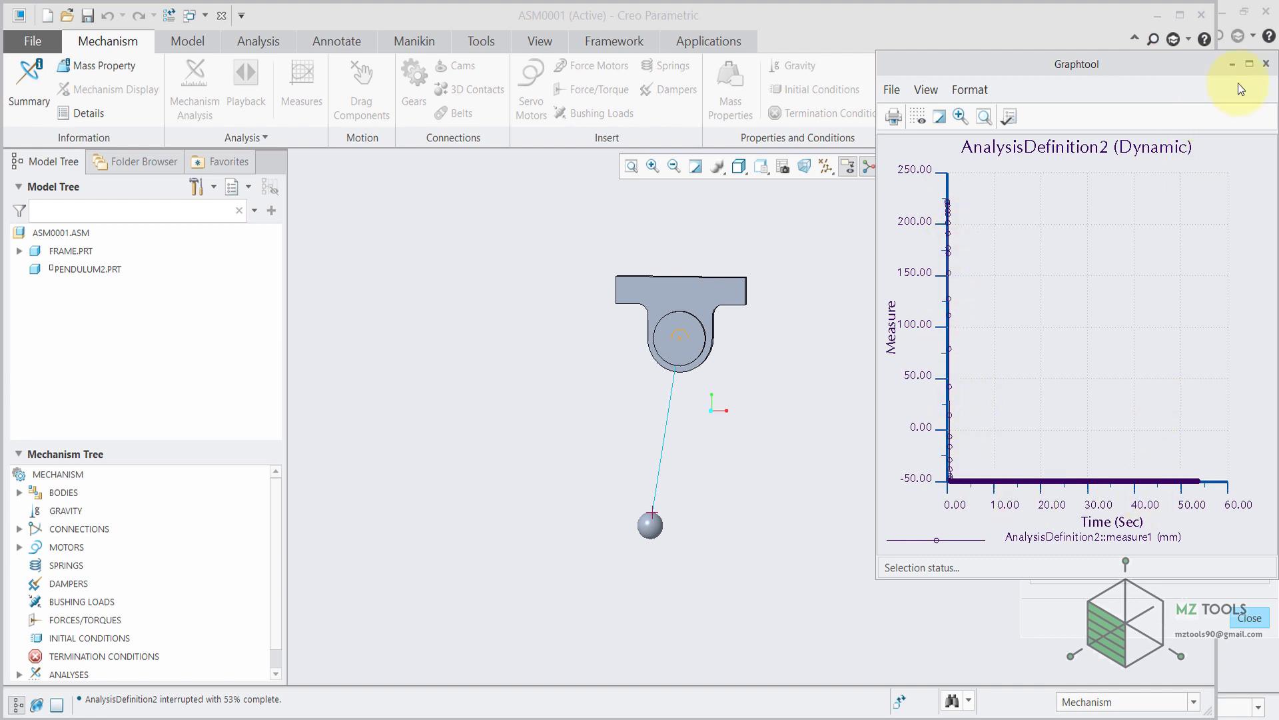
{"action": "left_click", "coordinate": [1266, 65]}
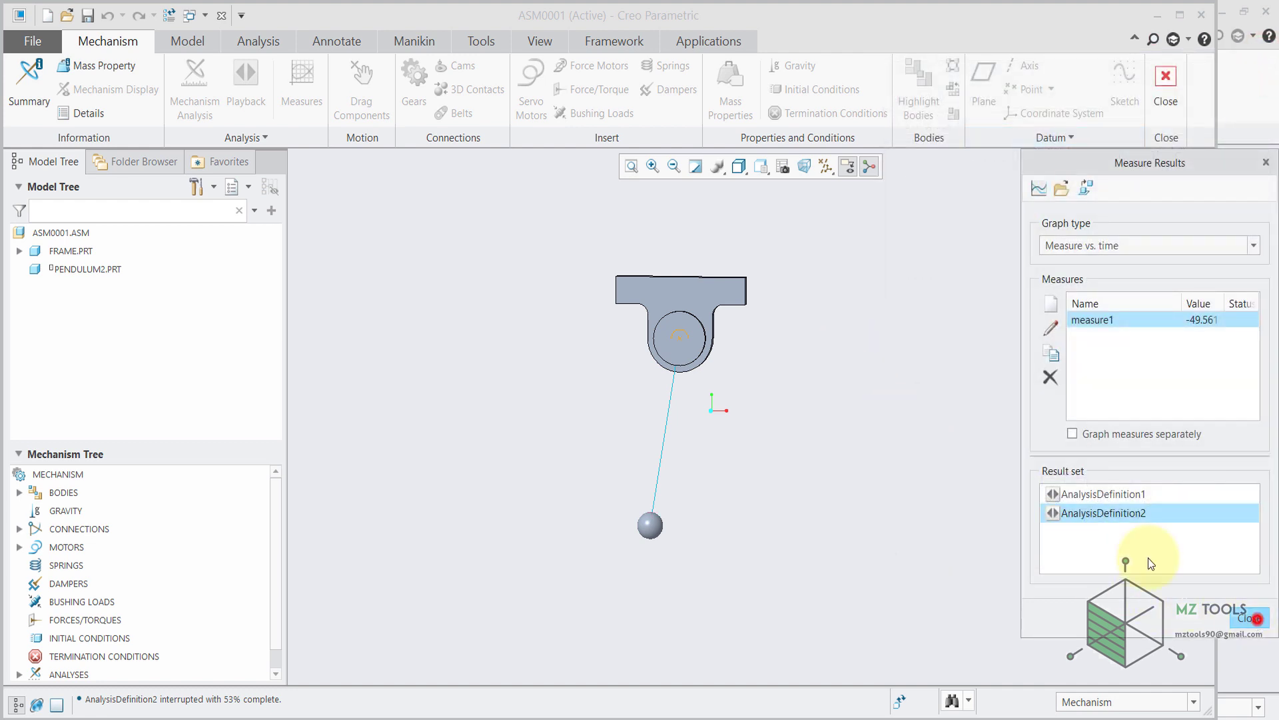
{"action": "left_click", "coordinate": [1254, 618]}
Step: Edit the pin joint's rotation axis friction to static coefficient 0.30 and kinetic coefficient 0.05, and accept the definition
{"action": "middle_click_drag", "start_coordinate": [827, 435], "coordinate": [754, 414]}
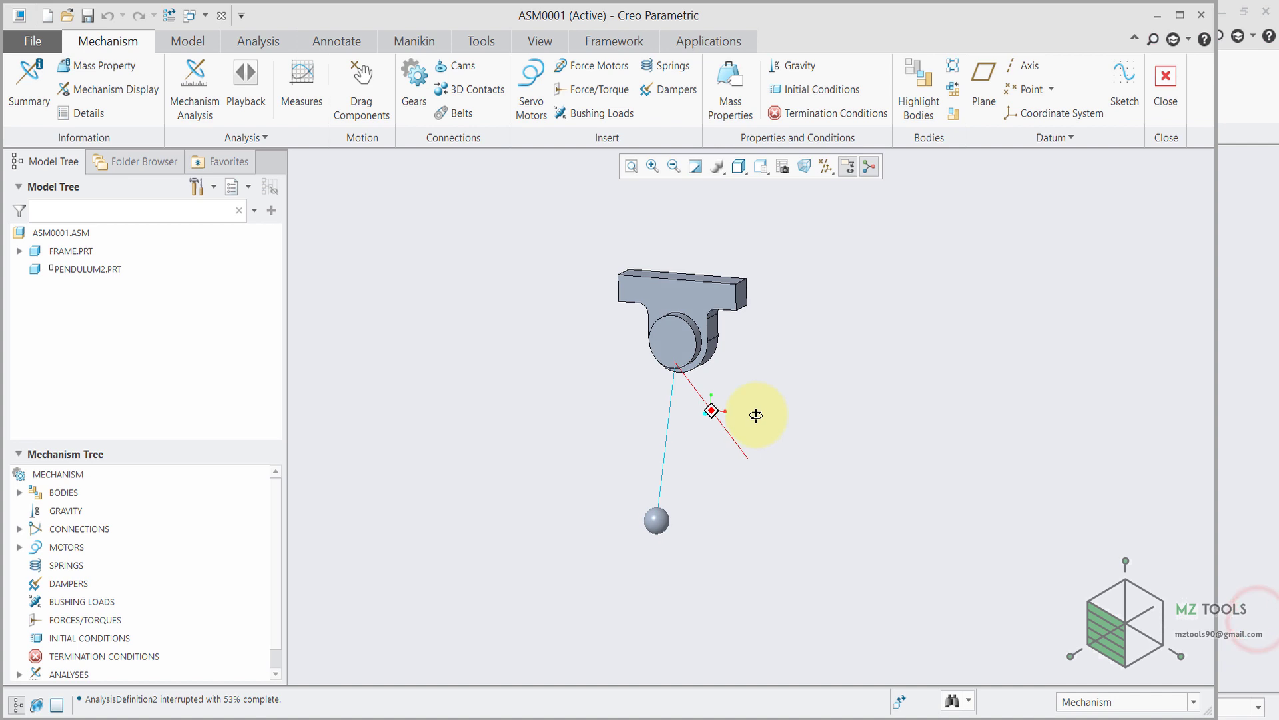
{"action": "left_click", "coordinate": [679, 341]}
{"action": "left_click", "coordinate": [690, 270]}
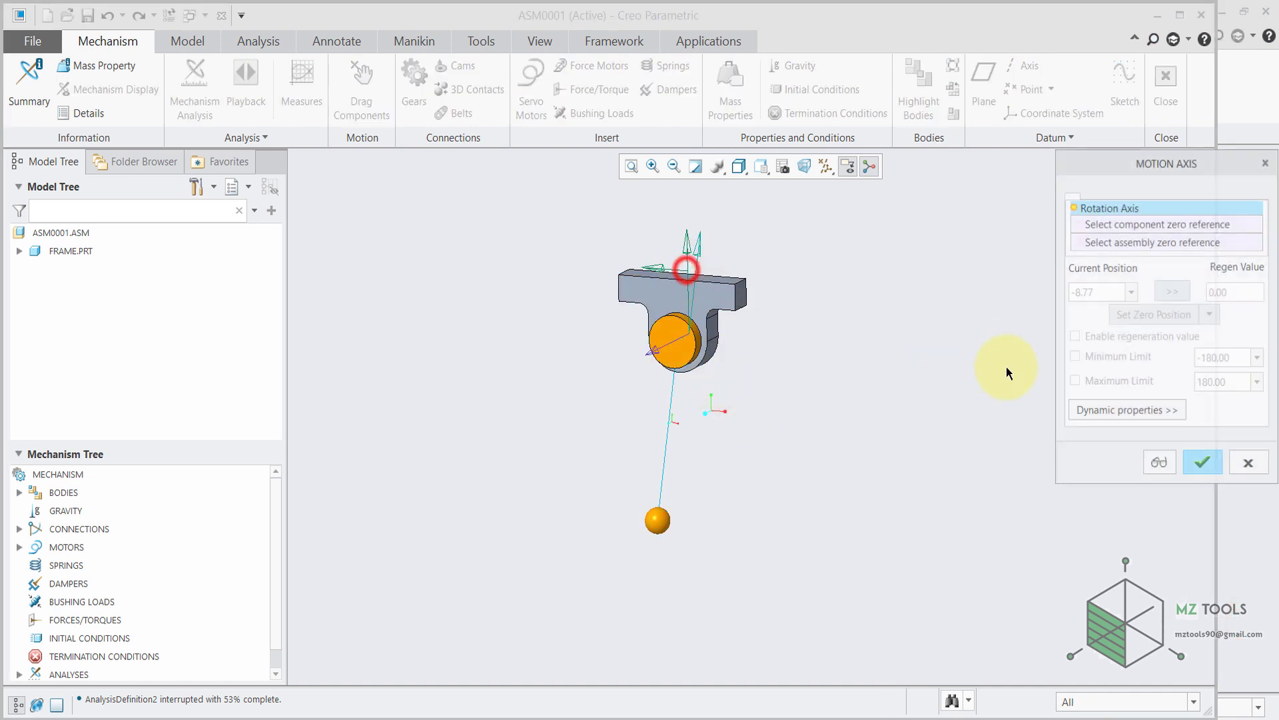
{"action": "left_click", "coordinate": [1170, 411]}
{"action": "double_click", "coordinate": [1210, 336]}
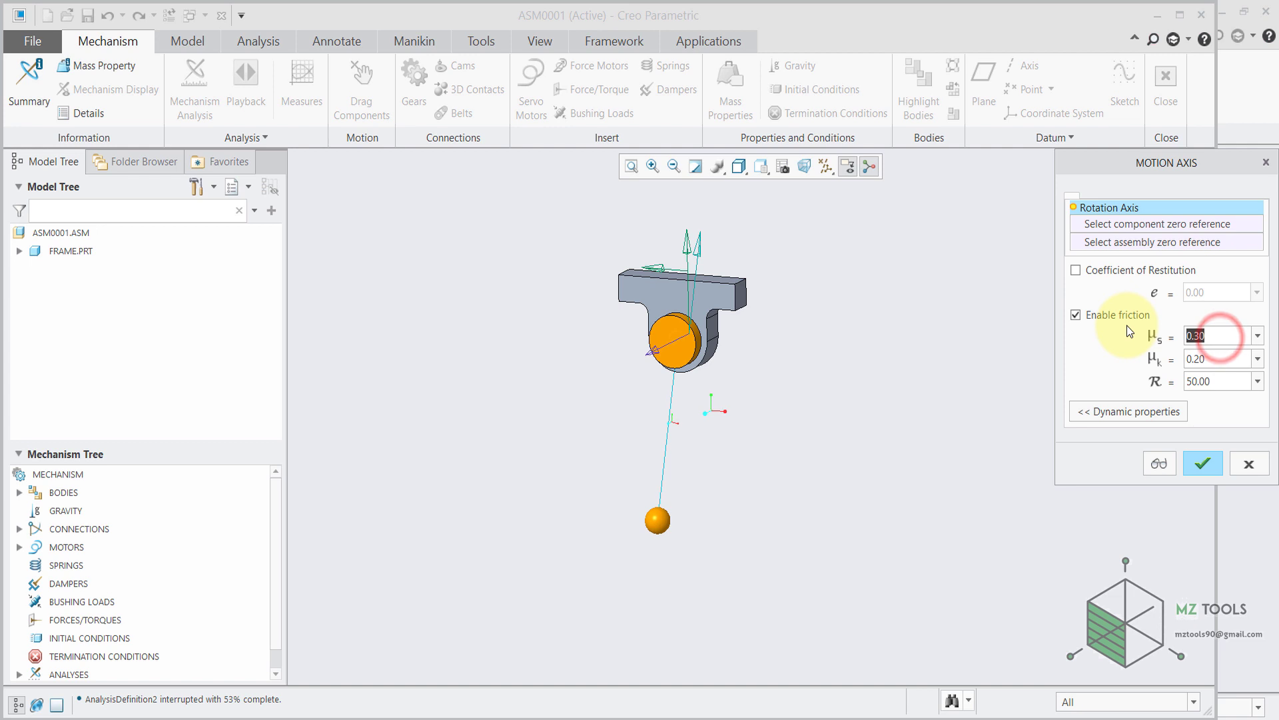
{"action": "key", "text": "BackSpace"}
{"action": "type", "text": ".3"}
{"action": "double_click", "coordinate": [1213, 360]}
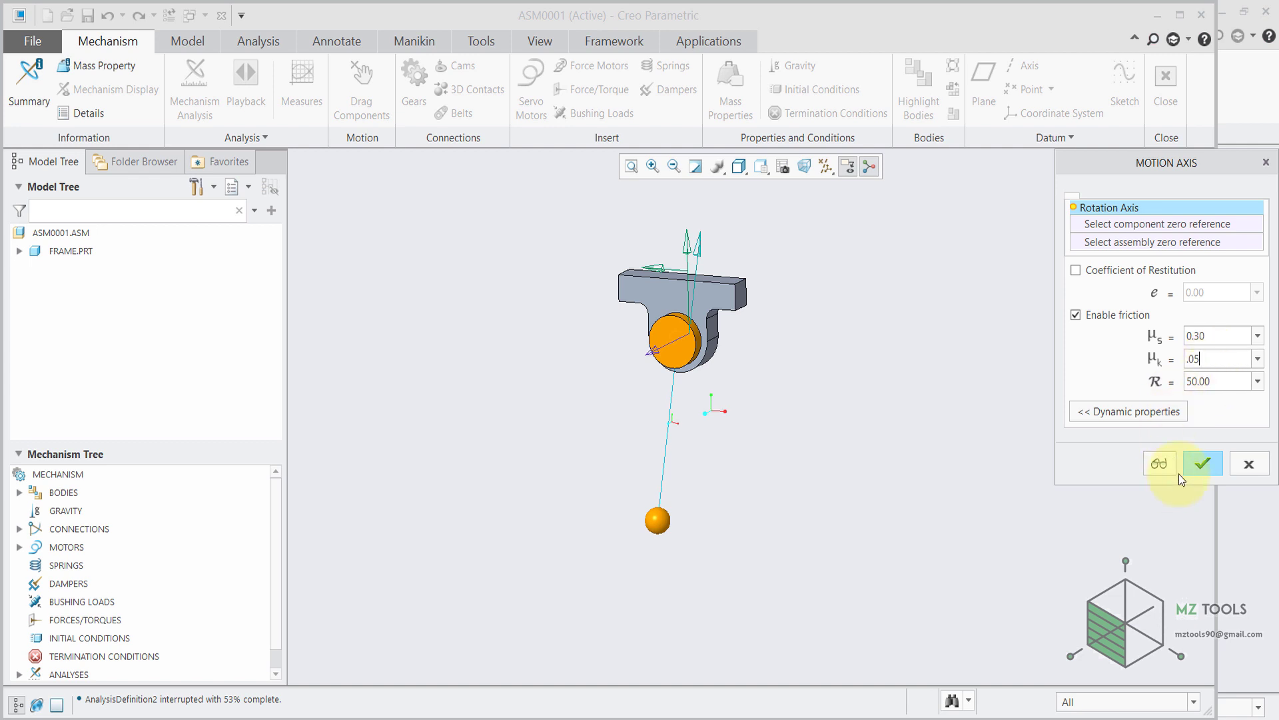
{"action": "left_click", "coordinate": [1203, 463]}
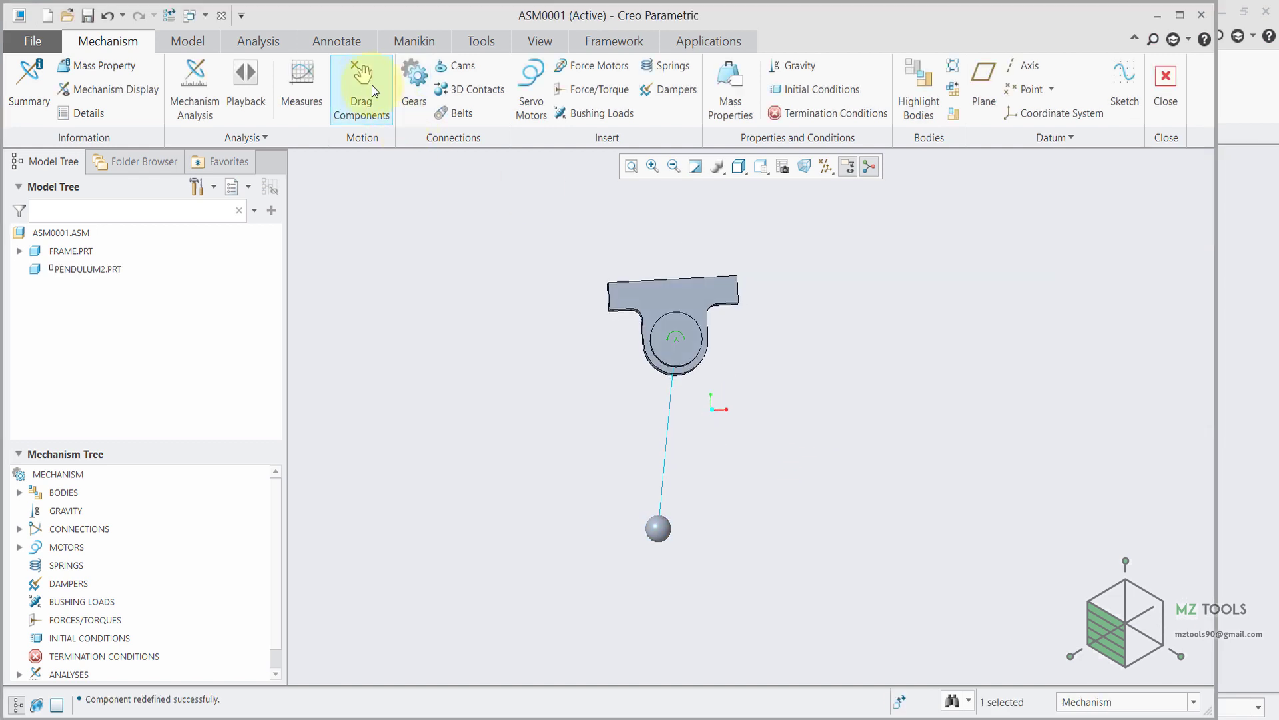
Step: Swing the pendulum ball up to one side of the frame with Drag Components and finish dragging
{"action": "left_click", "coordinate": [362, 83]}
{"action": "left_click", "coordinate": [655, 529]}
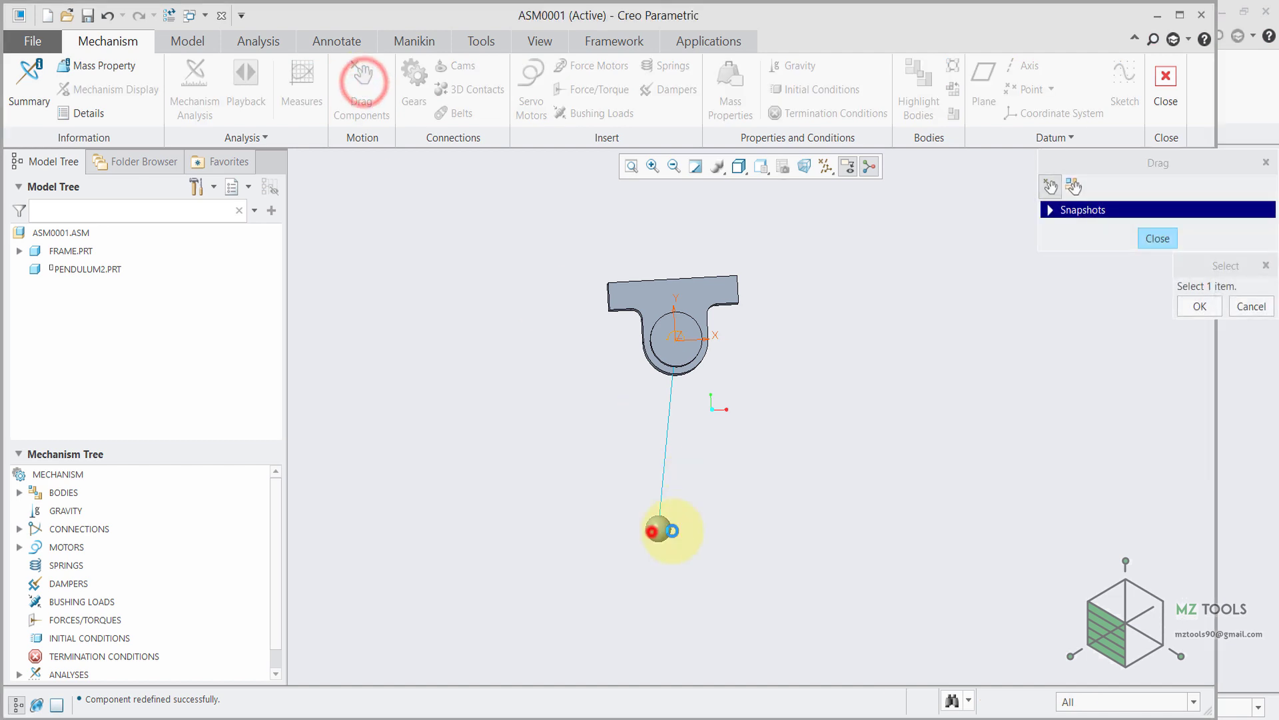
{"action": "left_click", "coordinate": [855, 461]}
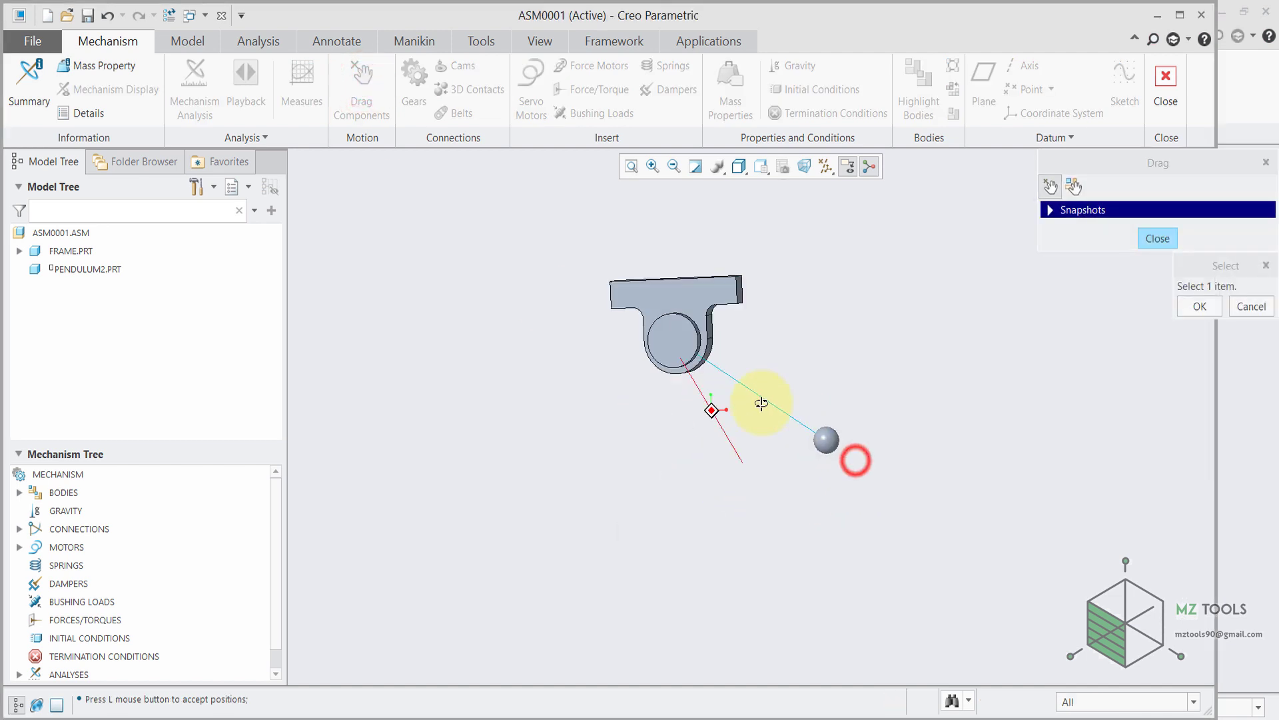
{"action": "left_click", "coordinate": [1199, 304]}
{"action": "left_click", "coordinate": [1157, 238]}
Step: Set up another dynamic mechanism analysis with an extended duration, gravity enabled and all friction enabled
{"action": "left_click", "coordinate": [200, 80]}
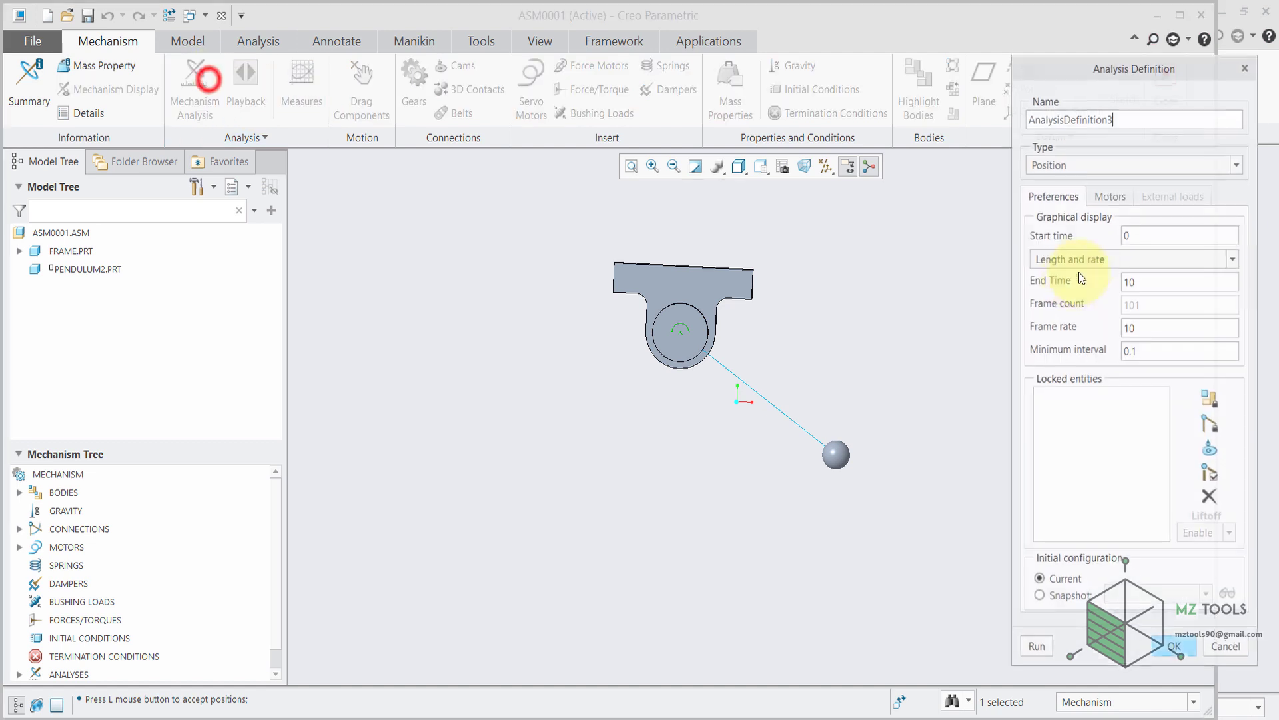
{"action": "left_click", "coordinate": [1060, 166]}
{"action": "left_click", "coordinate": [1049, 212]}
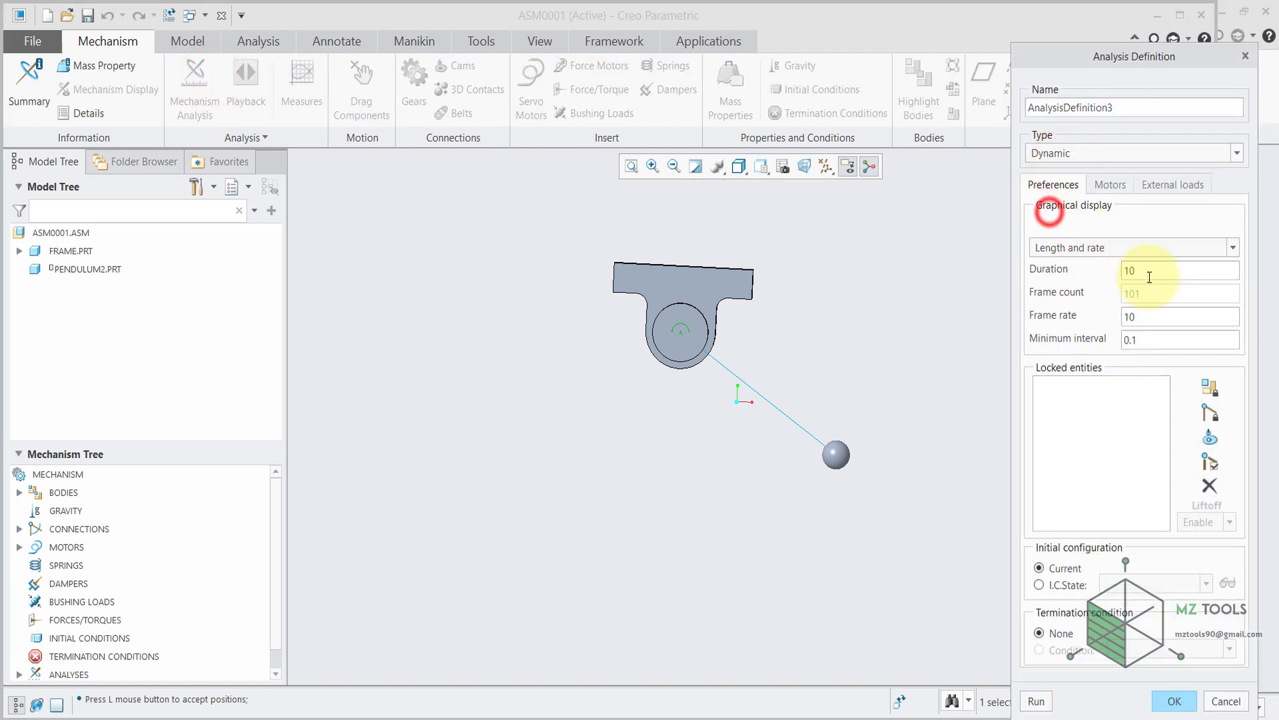
{"action": "left_click", "coordinate": [1150, 275]}
{"action": "left_click", "coordinate": [1112, 186]}
{"action": "left_click", "coordinate": [1165, 197]}
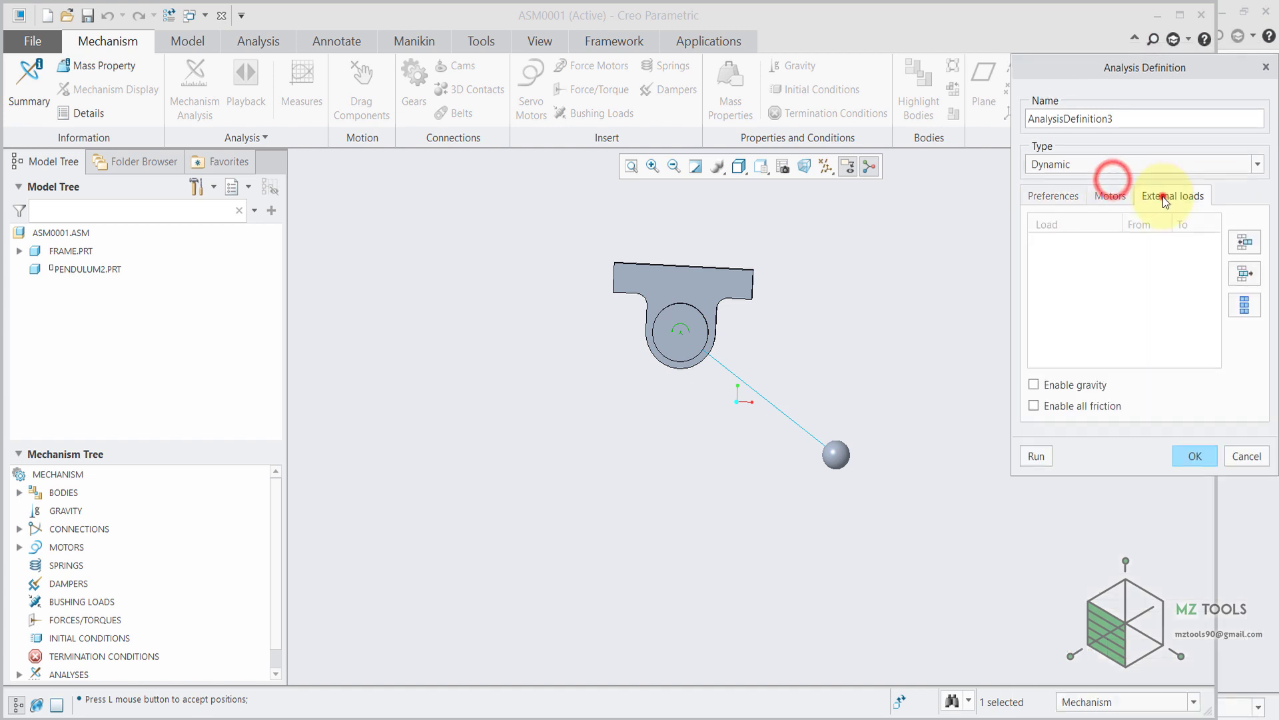
{"action": "left_click", "coordinate": [1044, 385]}
{"action": "left_click", "coordinate": [1041, 405]}
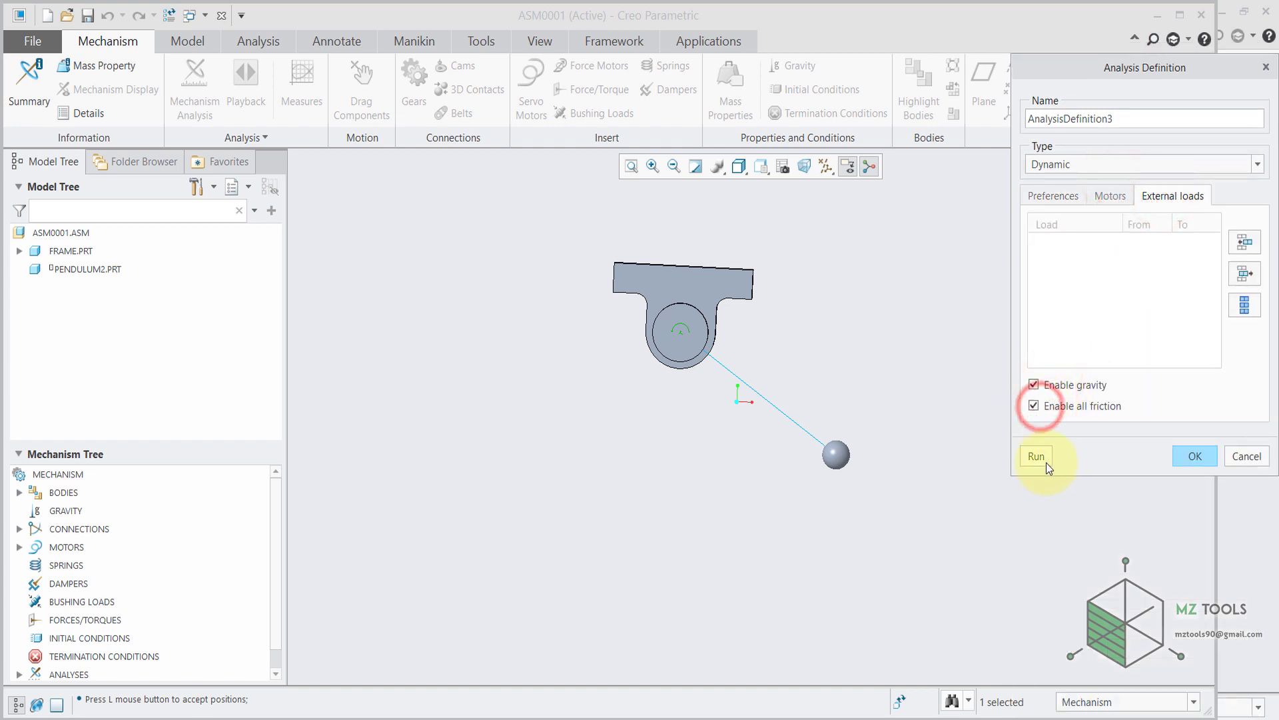
Step: Run AnalysisDefinition3, stop the run early once the pendulum settles, and accept the analysis definition
{"action": "left_click", "coordinate": [1045, 461]}
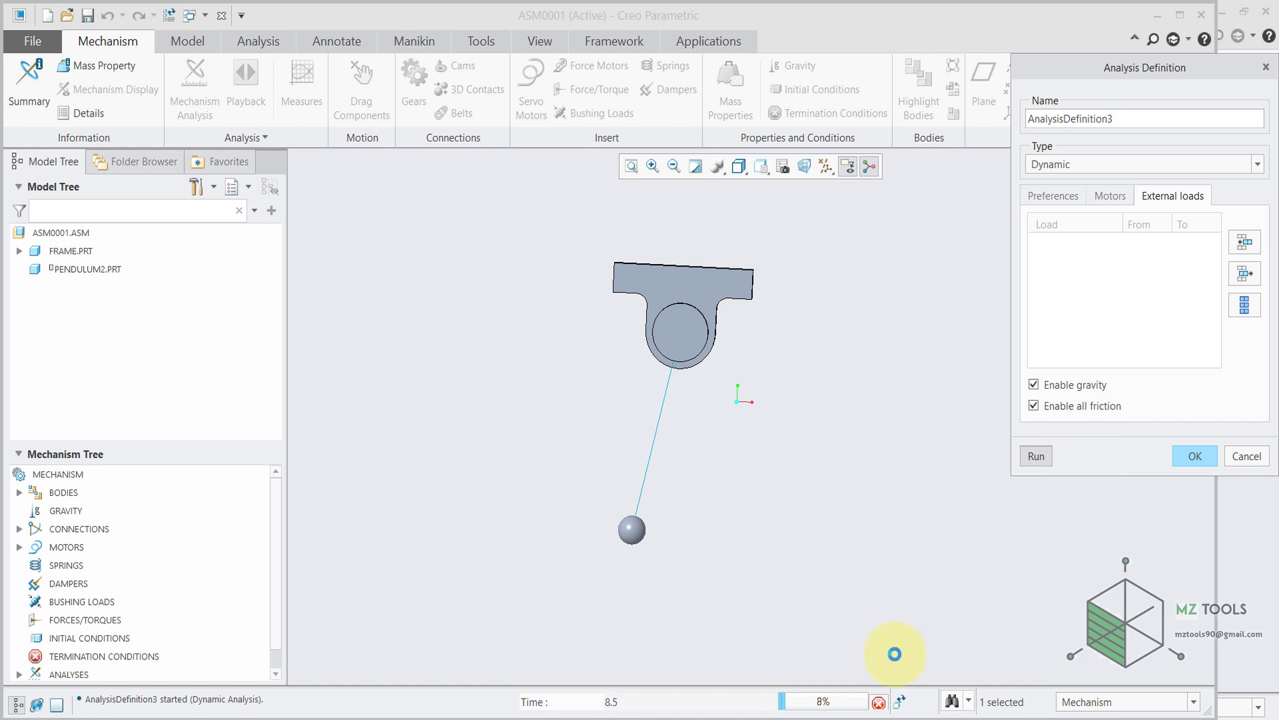
{"action": "left_click", "coordinate": [879, 703]}
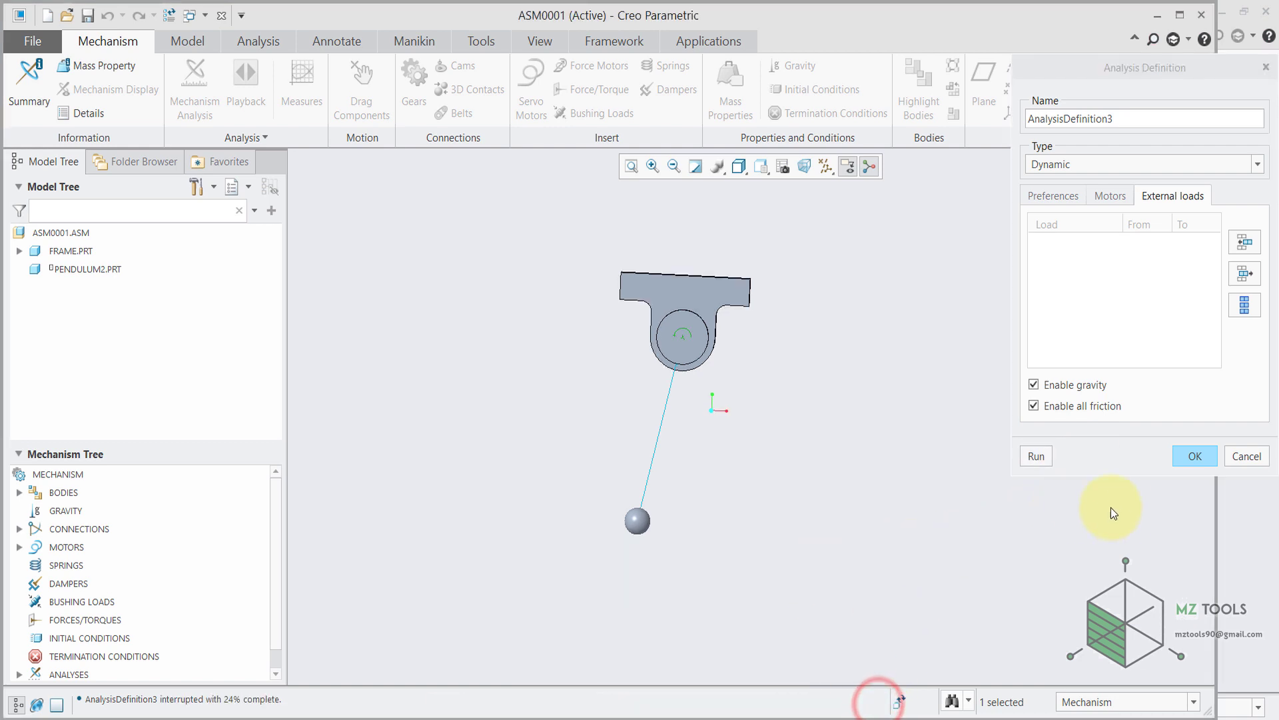
{"action": "left_click", "coordinate": [1196, 456]}
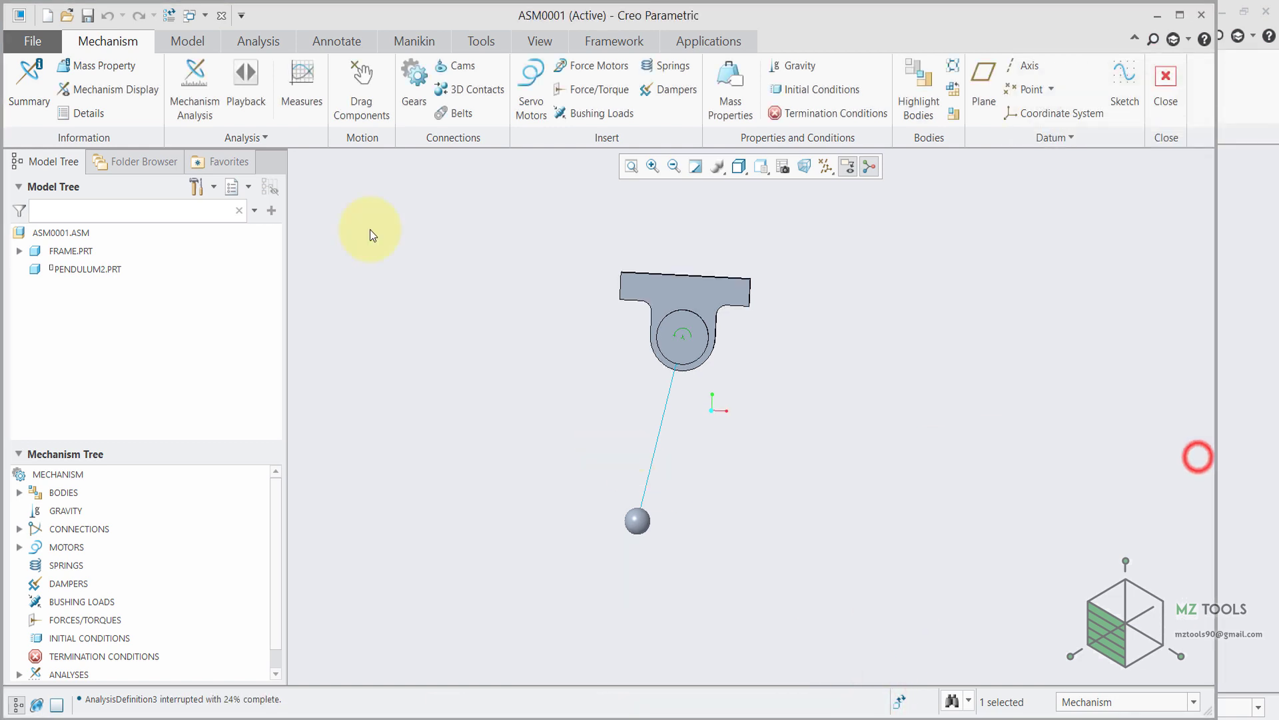
{"action": "left_click", "coordinate": [209, 100]}
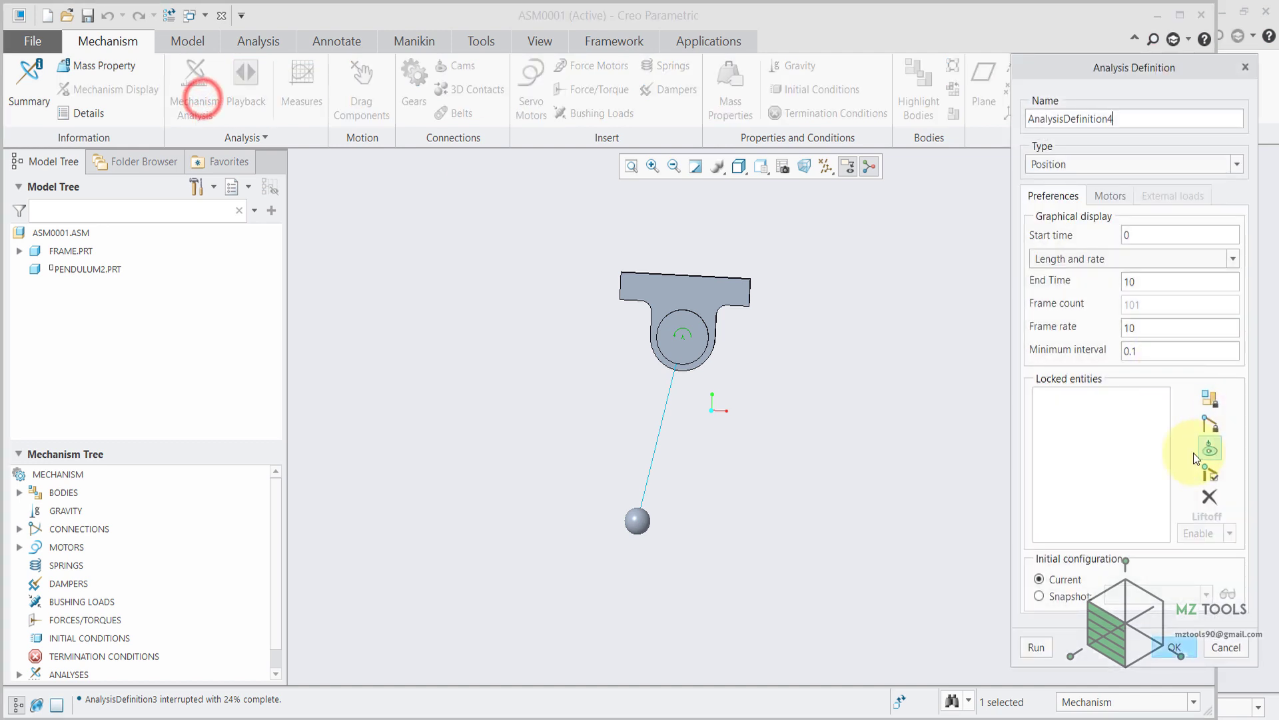
{"action": "left_click", "coordinate": [1227, 646]}
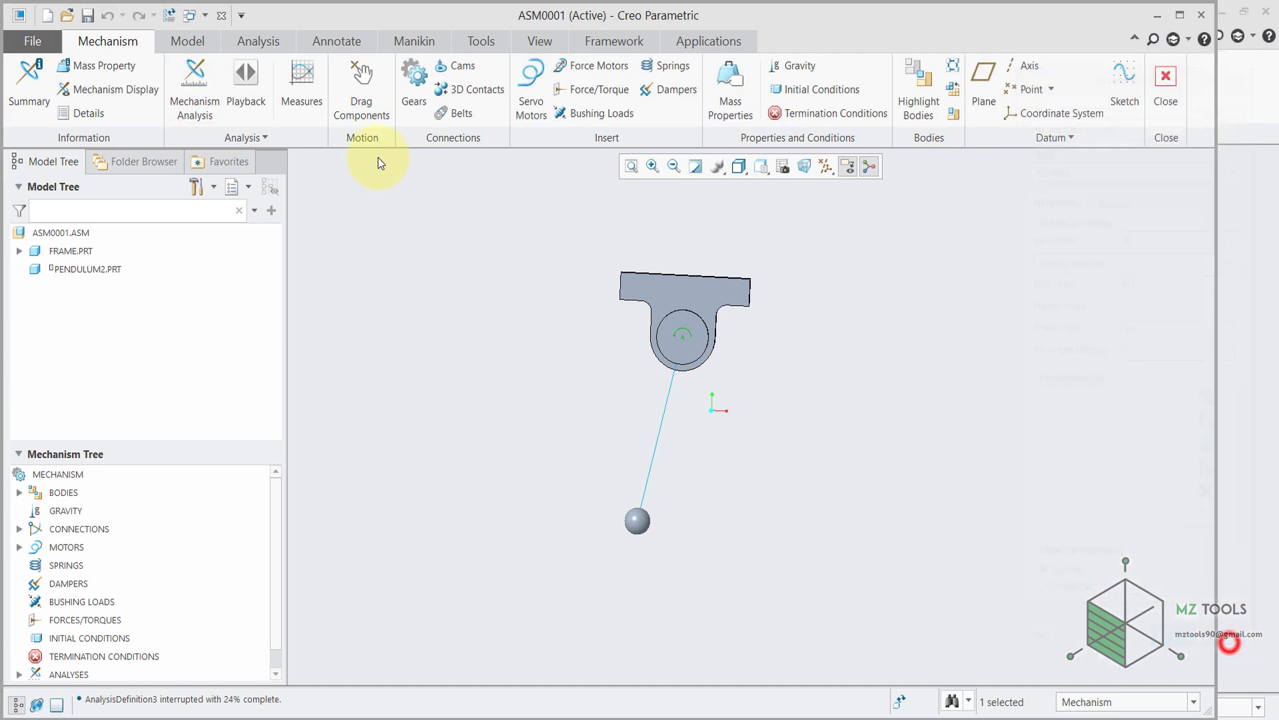
Step: Graph measure1 for AnalysisDefinition2 and AnalysisDefinition3 together, compare the two curves, and close the graph
{"action": "left_click", "coordinate": [300, 83]}
{"action": "left_click_drag", "start_coordinate": [1085, 531], "coordinate": [1086, 513]}
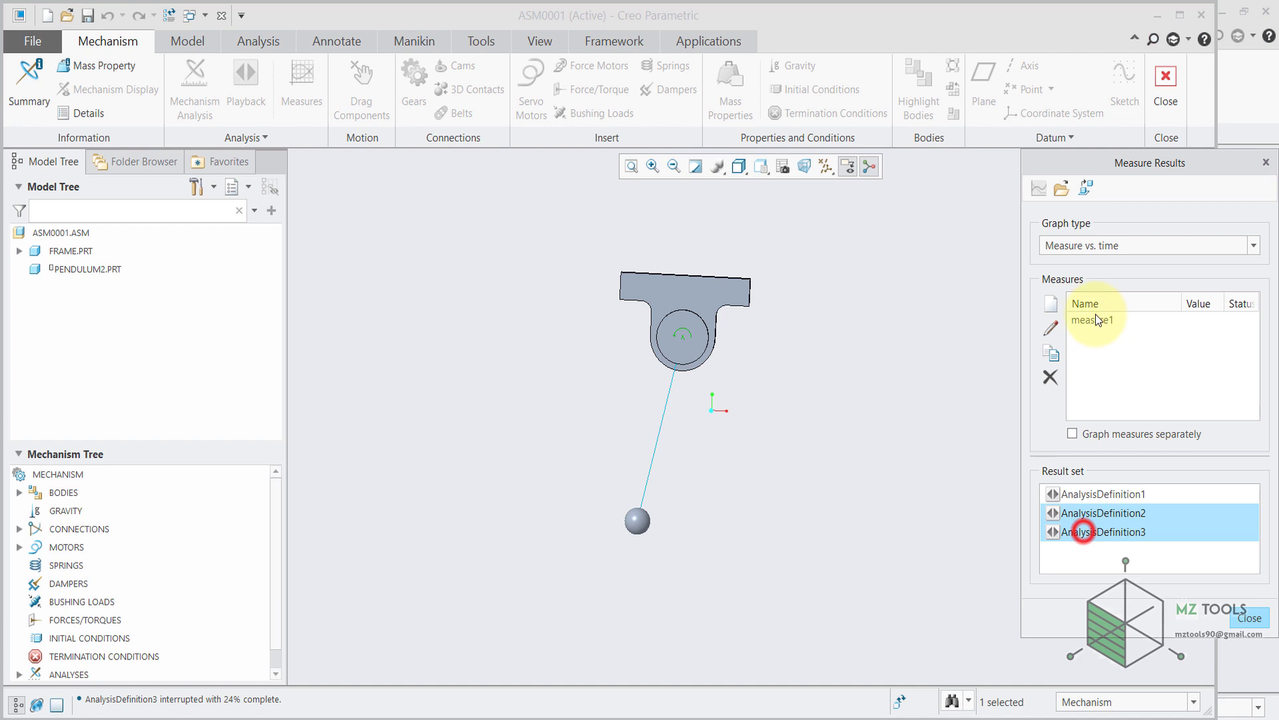
{"action": "left_click", "coordinate": [1093, 319]}
{"action": "left_click", "coordinate": [1038, 190]}
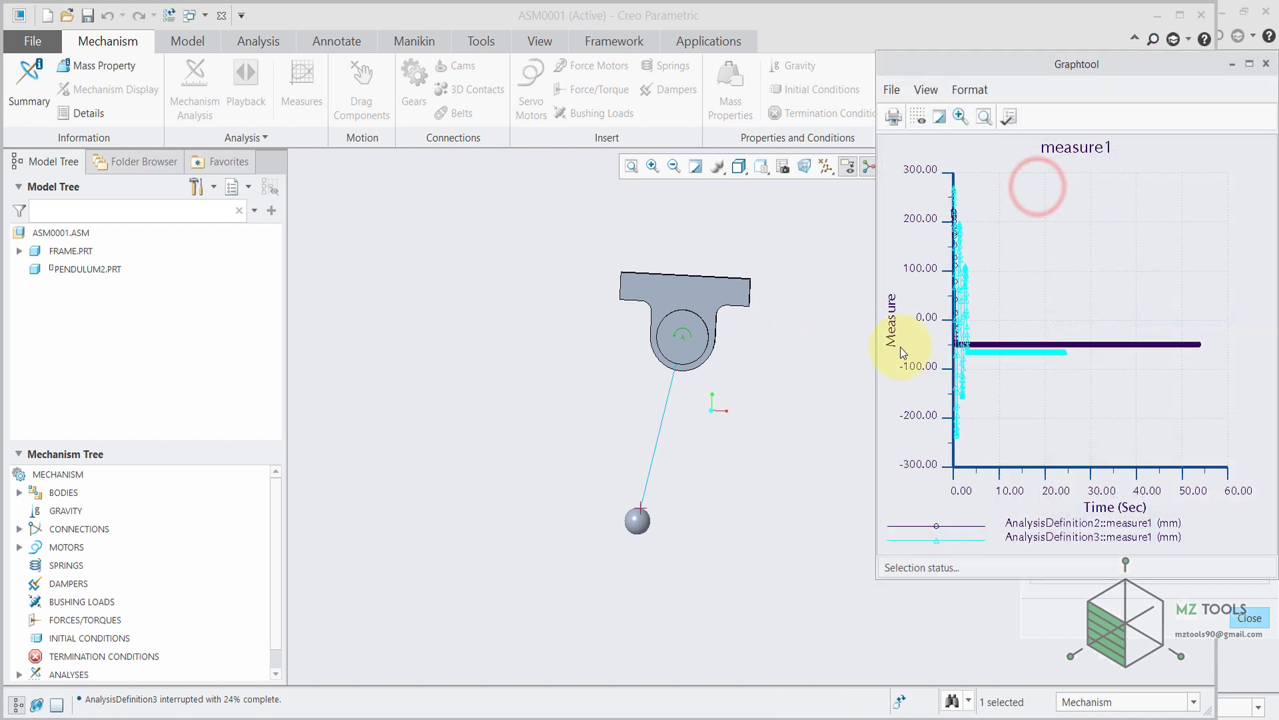
{"action": "left_click", "coordinate": [1269, 64]}
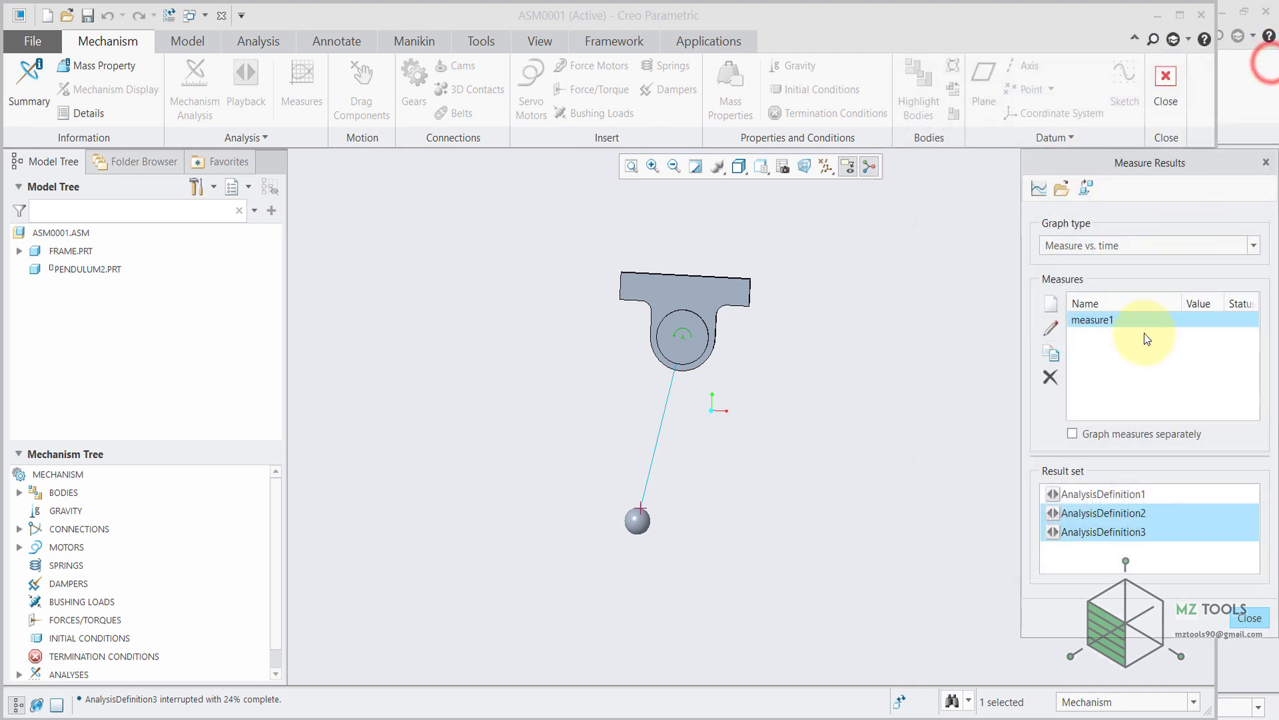
Step: Graph measure1 for the AnalysisDefinition3 result set alone, examine the damped swing, and close the graph and measure results
{"action": "left_click", "coordinate": [1107, 414]}
{"action": "left_click", "coordinate": [1114, 551]}
{"action": "left_click", "coordinate": [1109, 533]}
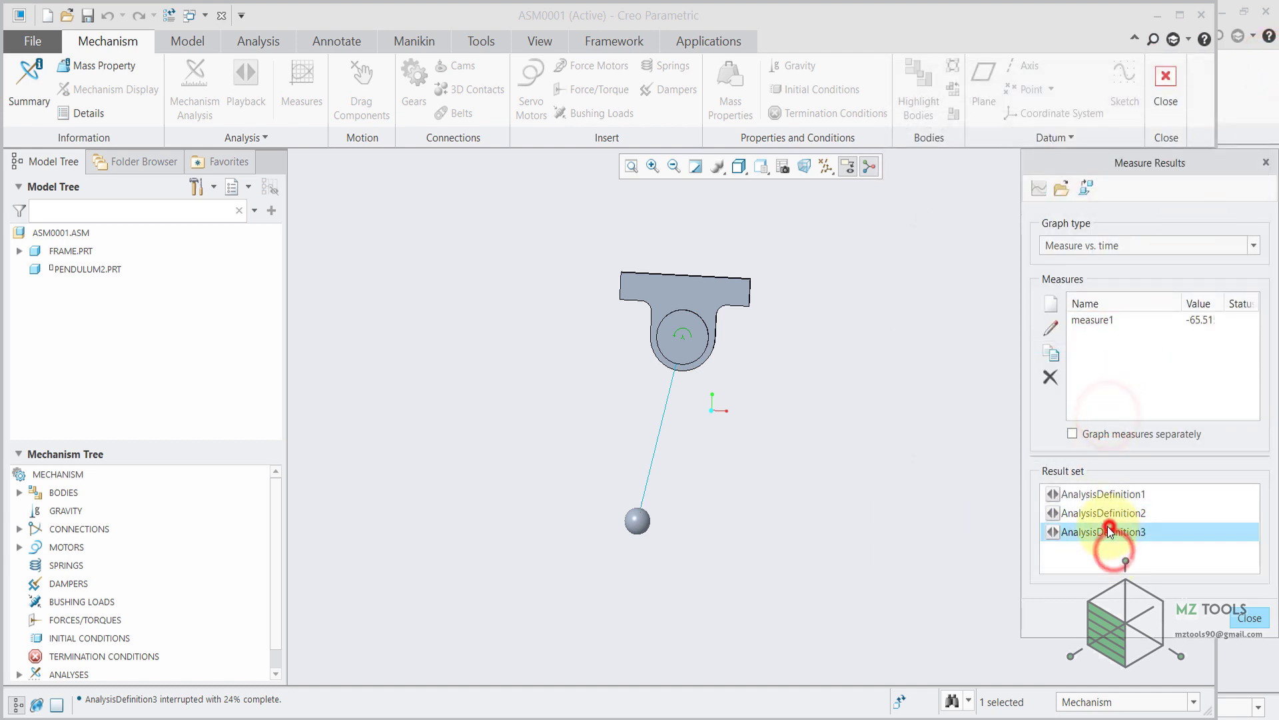
{"action": "left_click", "coordinate": [1098, 321]}
{"action": "left_click", "coordinate": [1038, 190]}
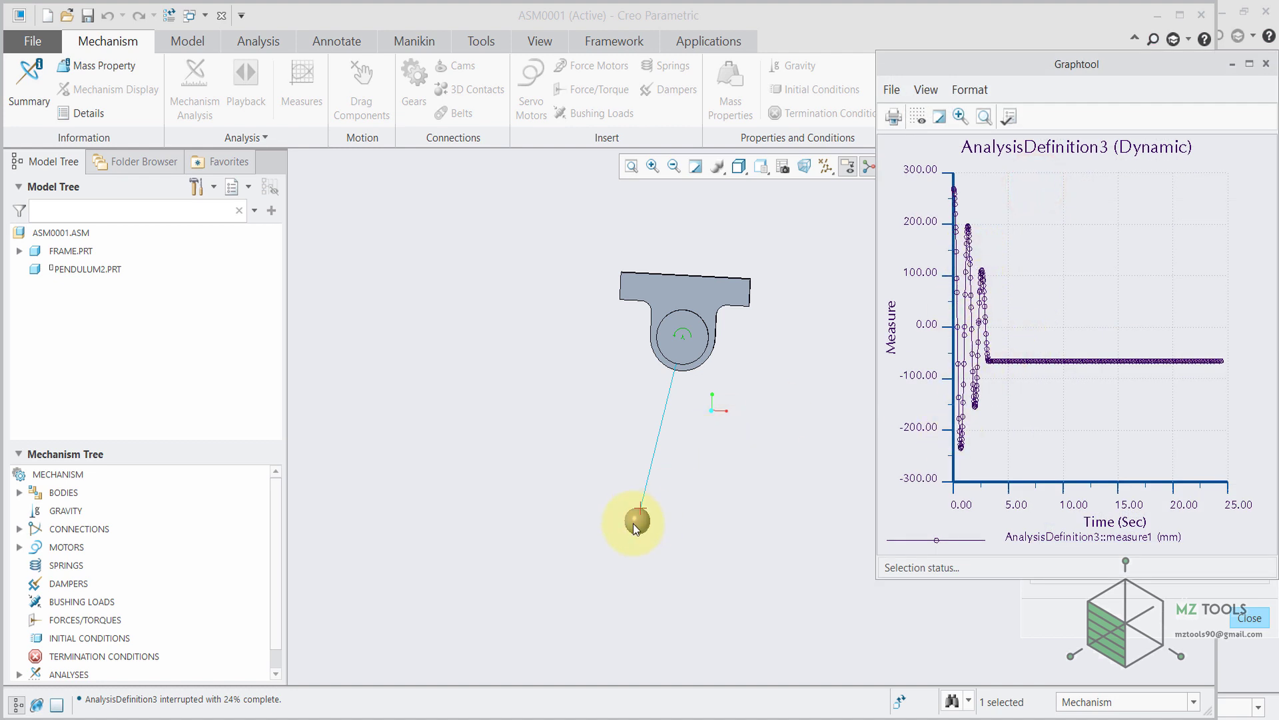
{"action": "left_click", "coordinate": [1266, 64]}
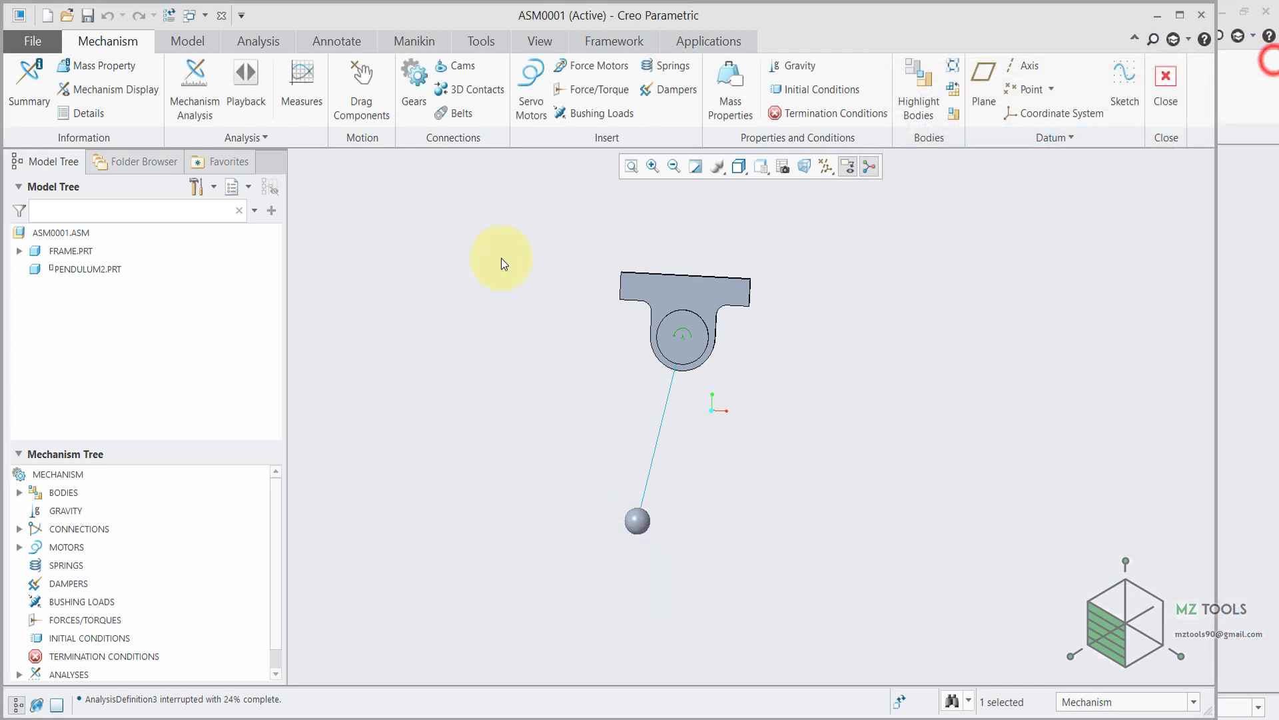
Step: Edit the pendulum's rotation axis, set its static friction coefficient to 0.10 in the dynamic properties, and accept the definition
{"action": "middle_click_drag", "start_coordinate": [501, 258], "coordinate": [593, 337]}
{"action": "left_click", "coordinate": [676, 342]}
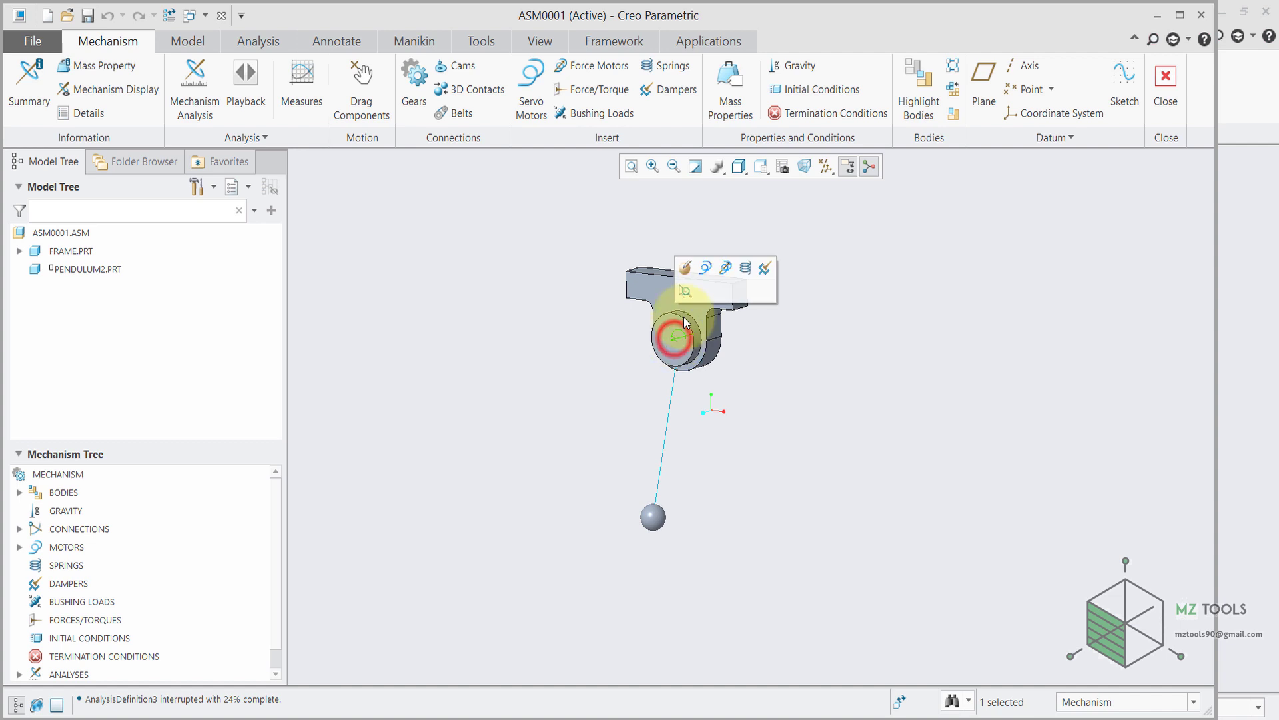
{"action": "left_click", "coordinate": [689, 266]}
{"action": "left_click", "coordinate": [1142, 409]}
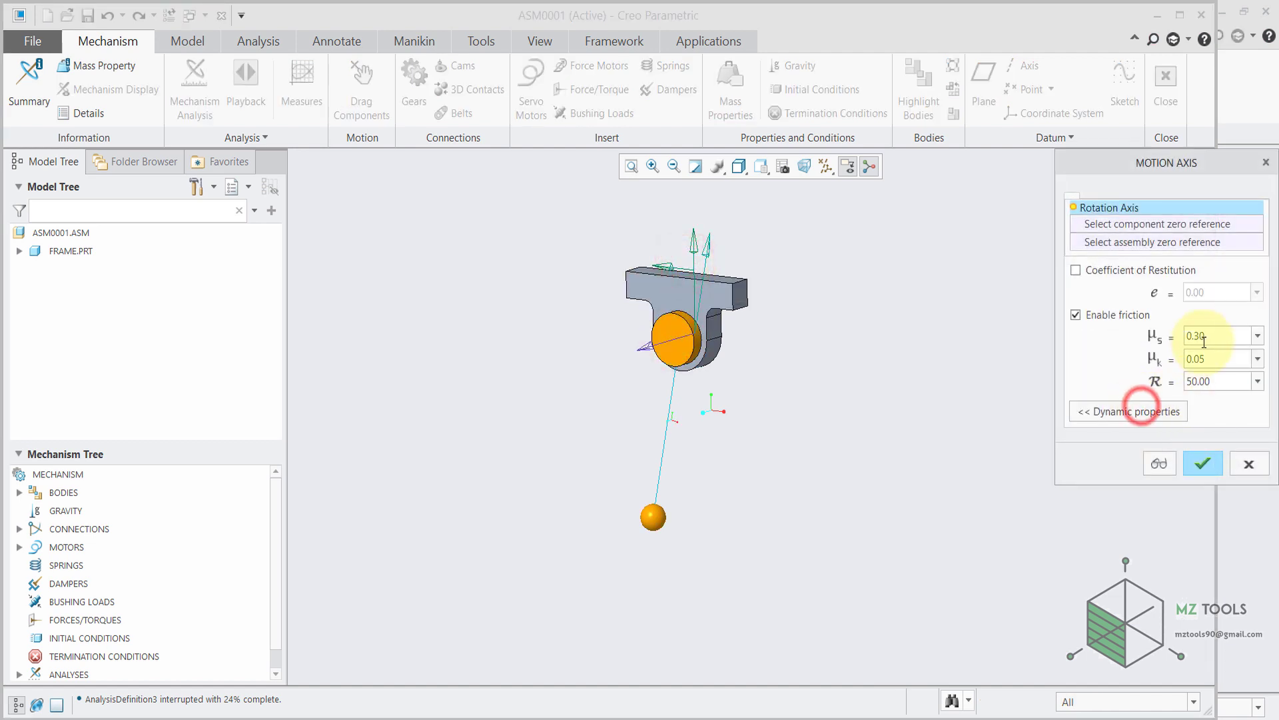
{"action": "double_click", "coordinate": [1213, 337]}
{"action": "key", "text": "BackSpace"}
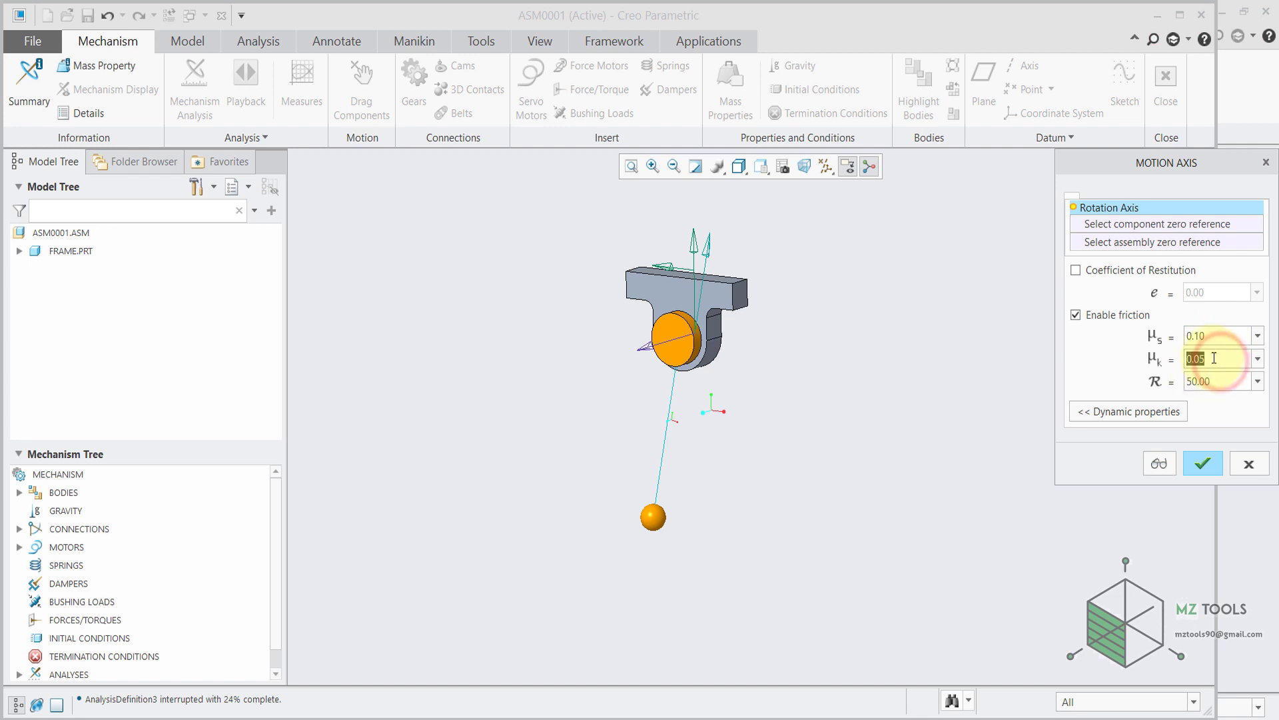
{"action": "left_click", "coordinate": [1213, 470]}
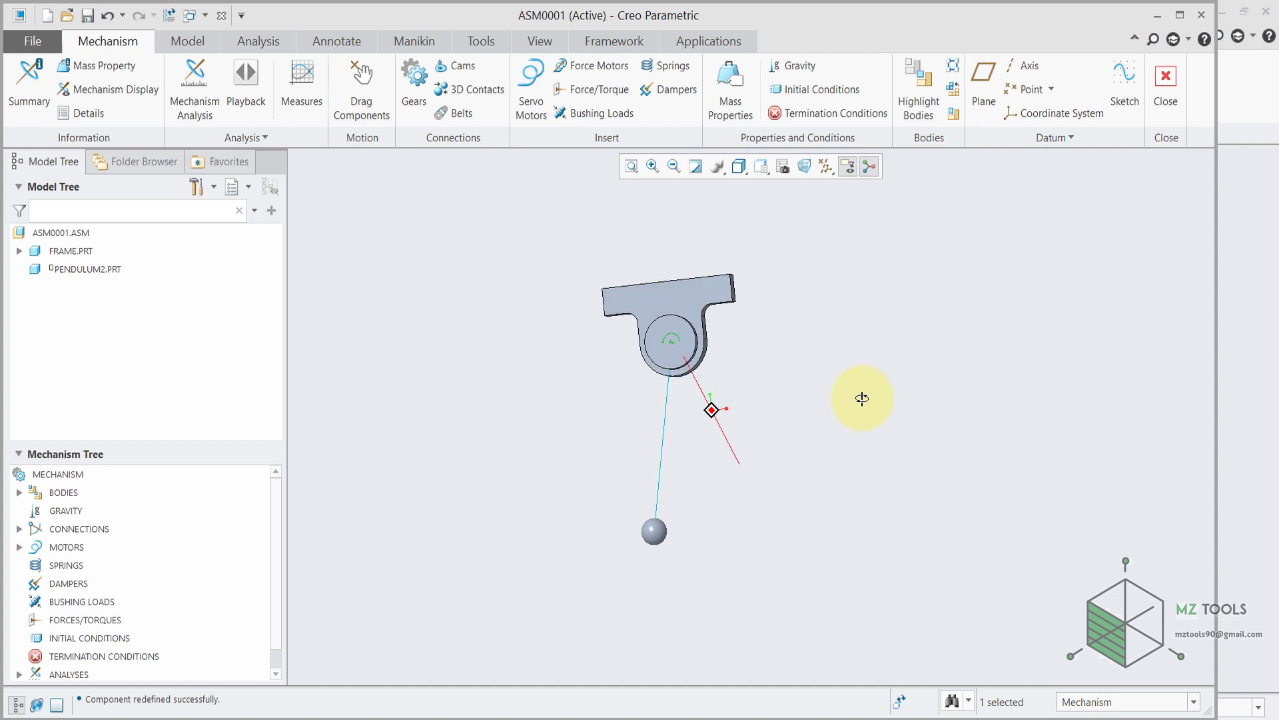
Step: Swing the pendulum ball up to a raised starting position on the frame's right side and finish the component dragging
{"action": "left_click", "coordinate": [363, 77]}
{"action": "left_click", "coordinate": [655, 531]}
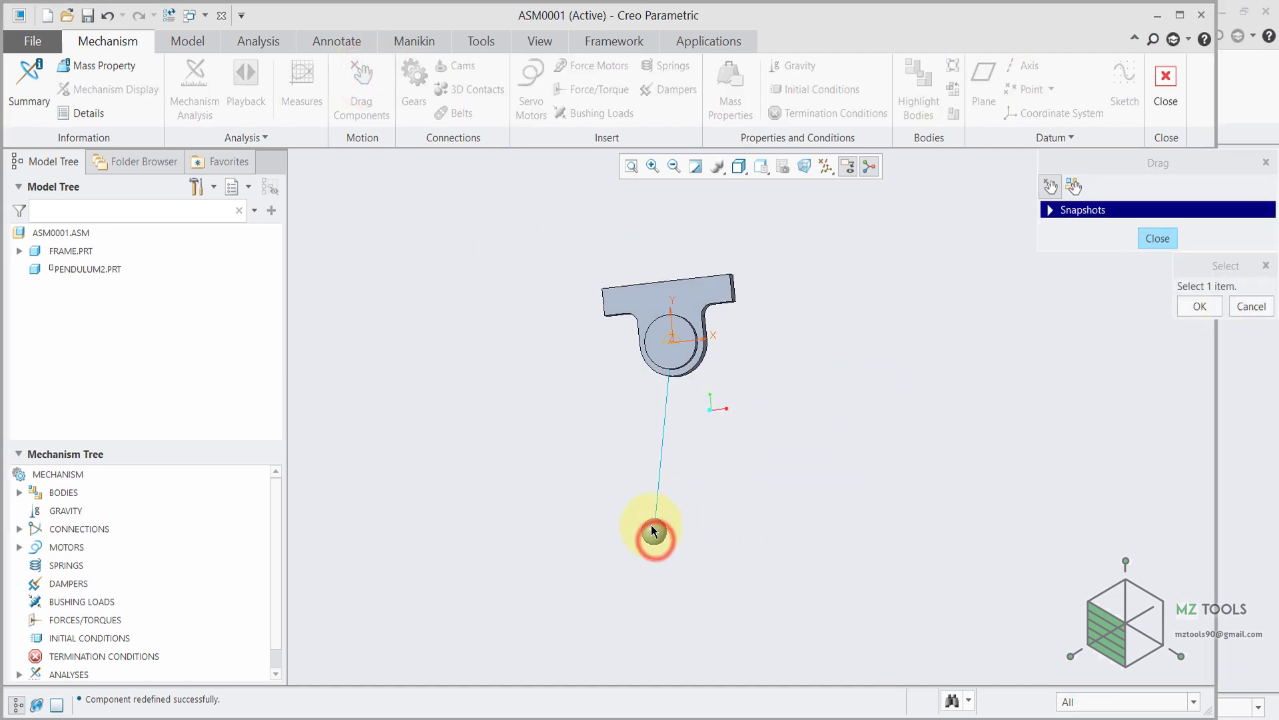
{"action": "left_click", "coordinate": [845, 451]}
{"action": "mouse_move", "coordinate": [752, 371]}
{"action": "middle_mouse_down"}
{"action": "mouse_move", "coordinate": [765, 380]}
{"action": "mouse_move", "coordinate": [757, 343]}
{"action": "mouse_move", "coordinate": [757, 367]}
{"action": "middle_mouse_up"}
{"action": "left_click", "coordinate": [1158, 238]}
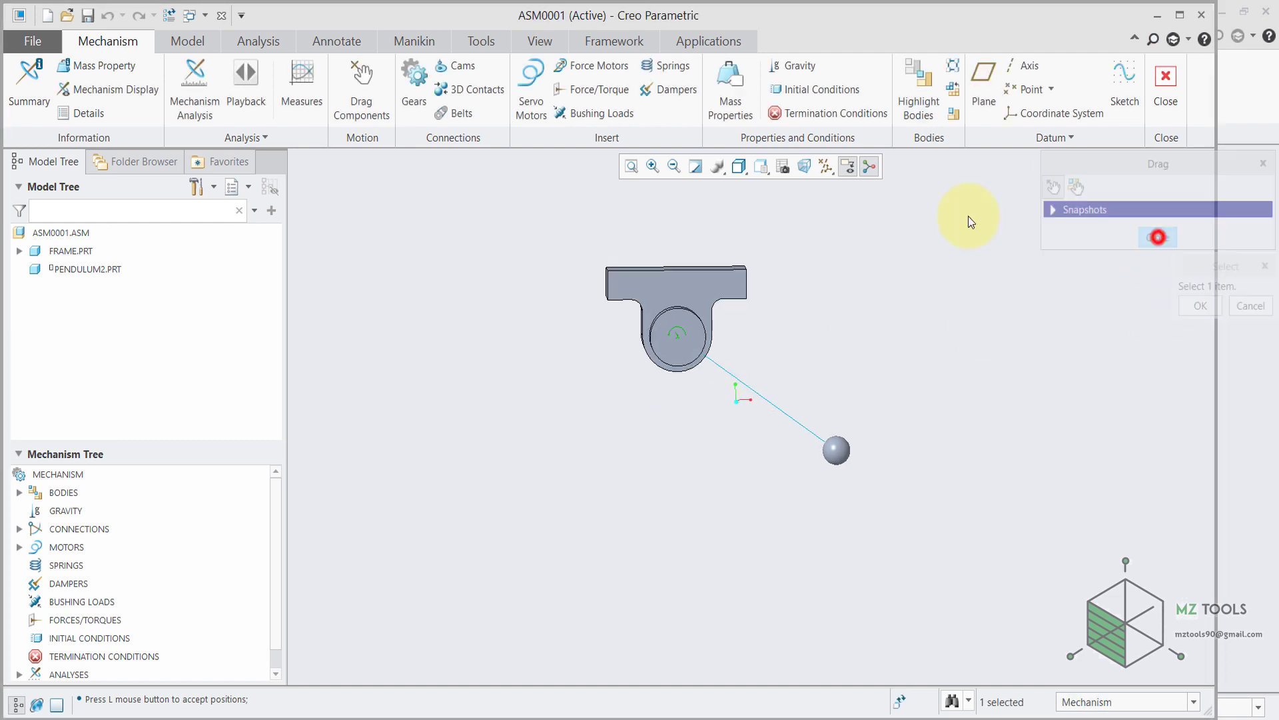
Step: Create and run the dynamic analysis AnalysisDefinition4 with gravity and all friction enabled, and accept its definition
{"action": "left_click", "coordinate": [194, 78]}
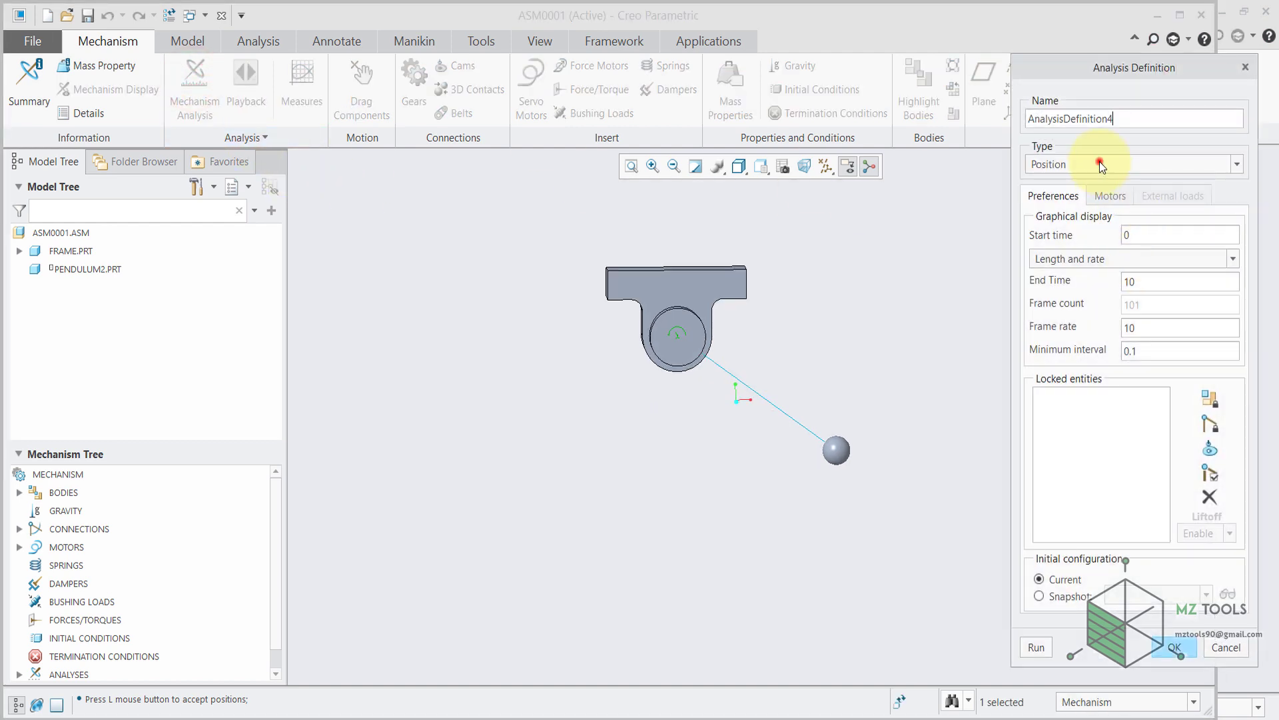
{"action": "left_click", "coordinate": [1100, 164]}
{"action": "left_click", "coordinate": [1060, 211]}
{"action": "left_click", "coordinate": [1189, 193]}
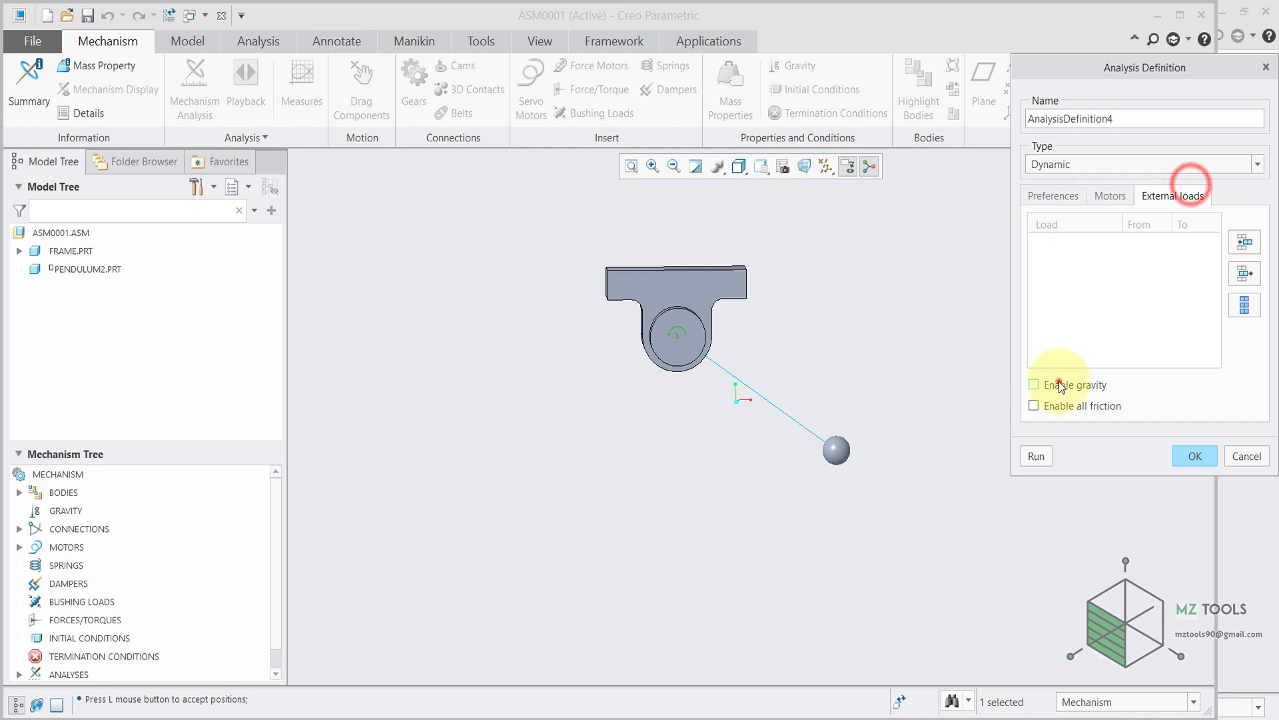
{"action": "left_click", "coordinate": [1038, 385]}
{"action": "left_click", "coordinate": [1047, 407]}
{"action": "left_click", "coordinate": [1039, 456]}
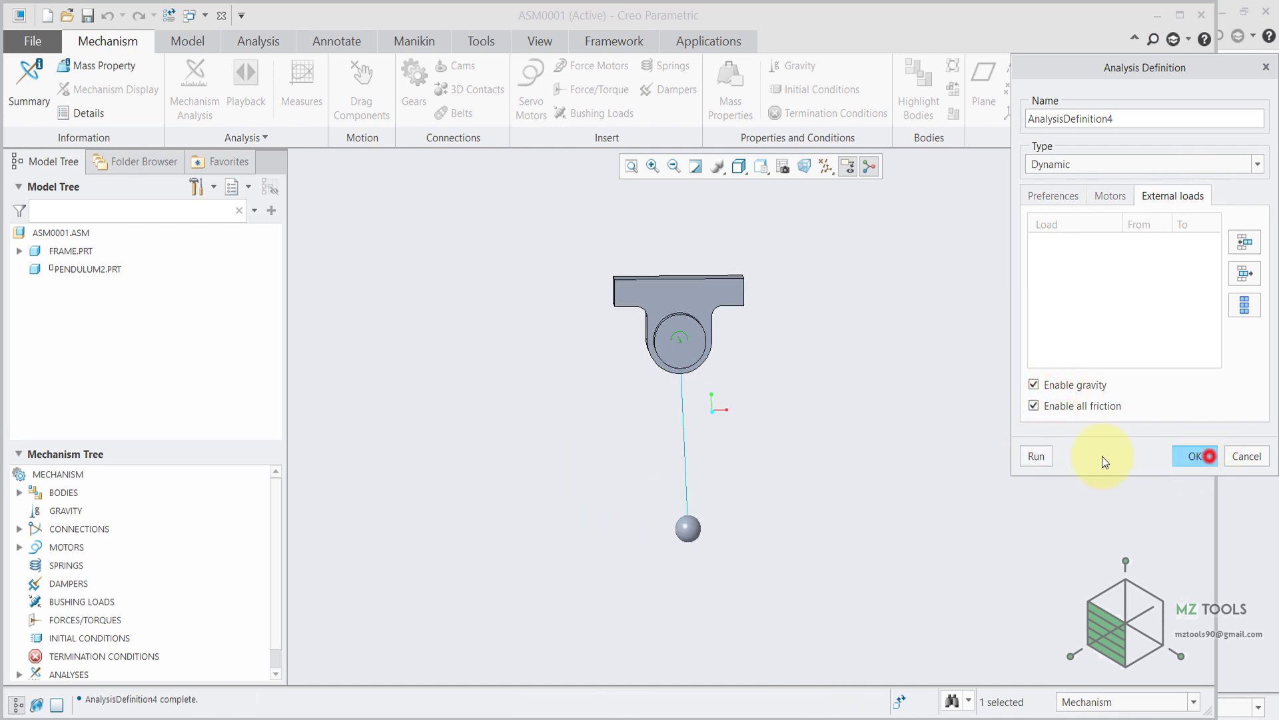
{"action": "left_click", "coordinate": [1208, 456]}
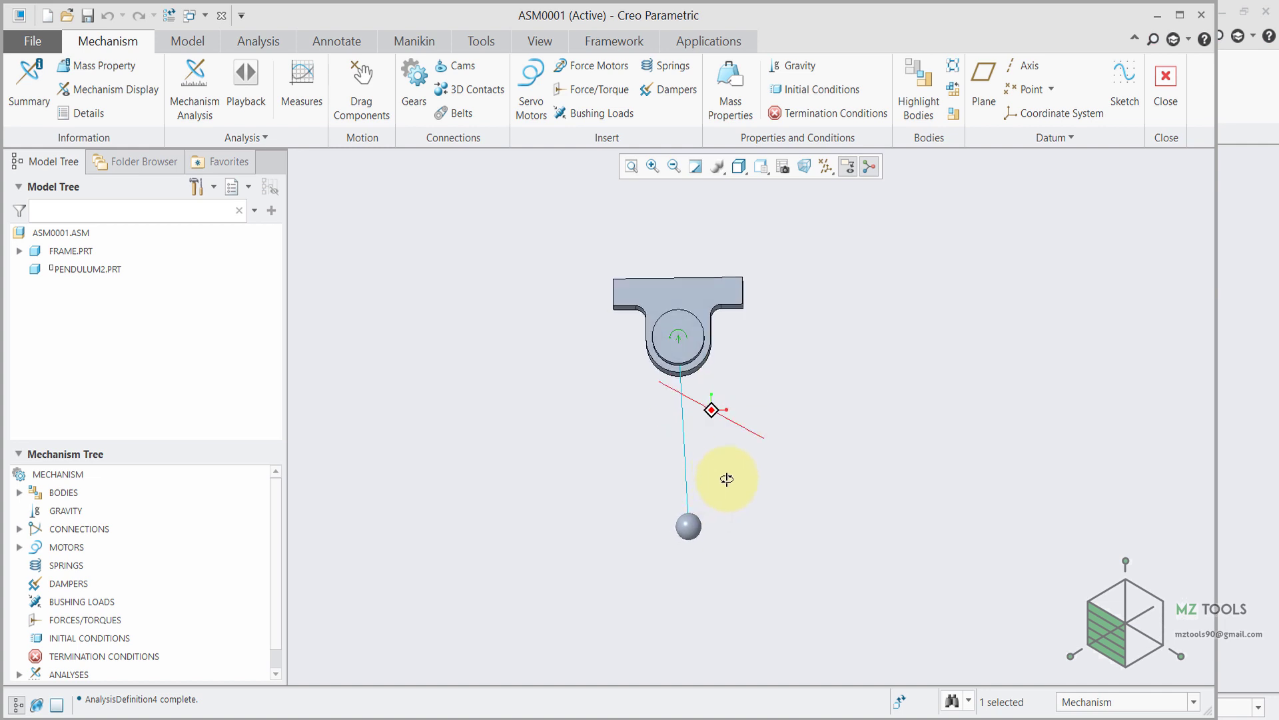
Step: Graph measure1 for the AnalysisDefinition4 result set, examine the damped swing, and close the measure results
{"action": "middle_click_drag", "start_coordinate": [727, 478], "coordinate": [724, 494]}
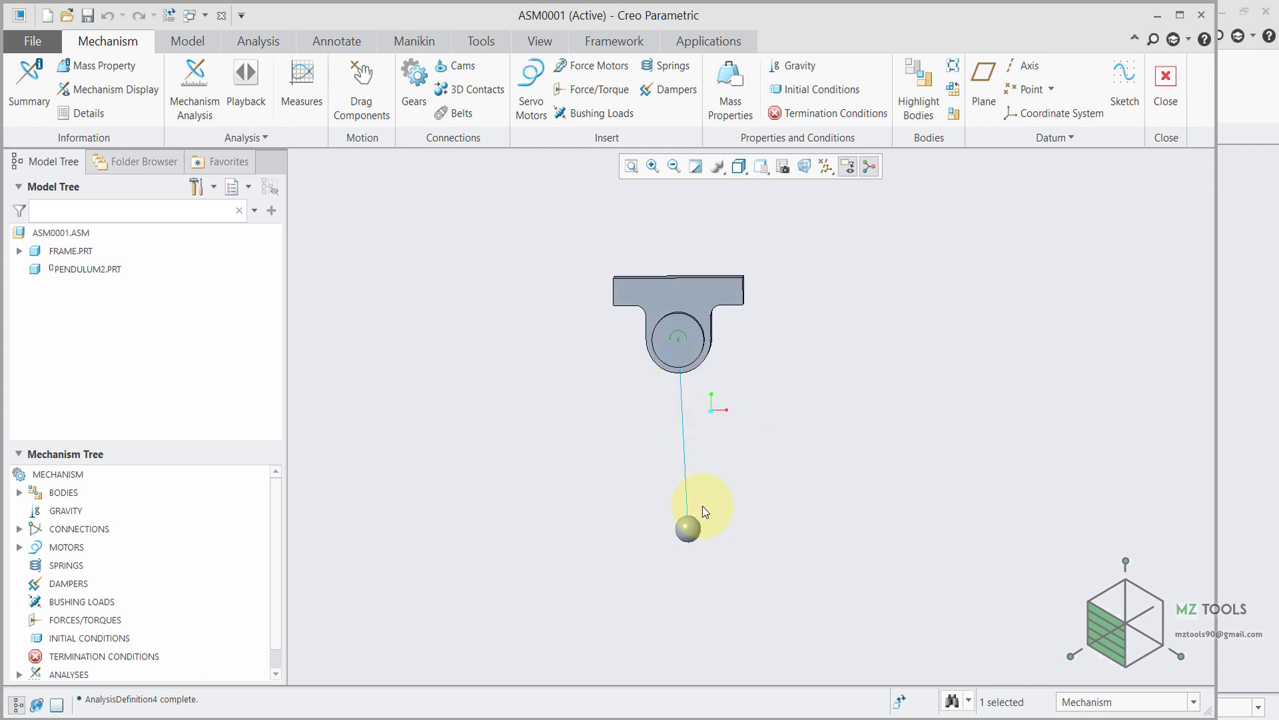
{"action": "left_click", "coordinate": [299, 73]}
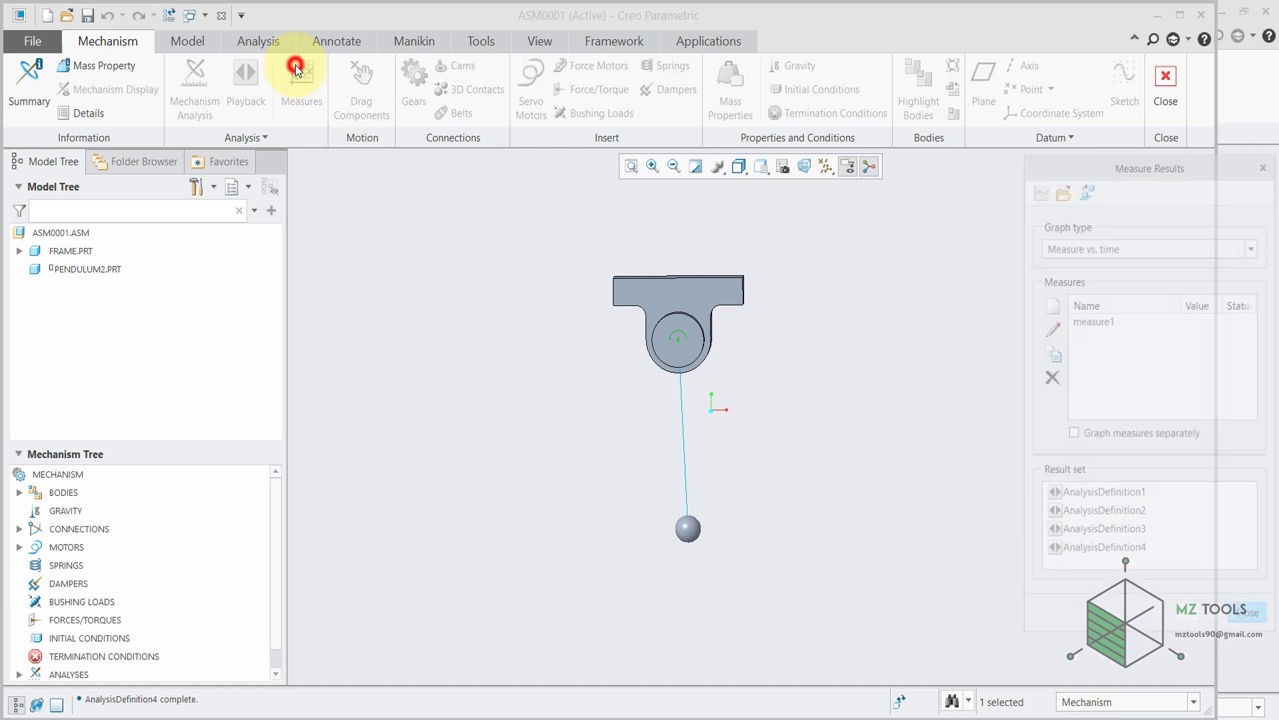
{"action": "left_click", "coordinate": [1120, 550]}
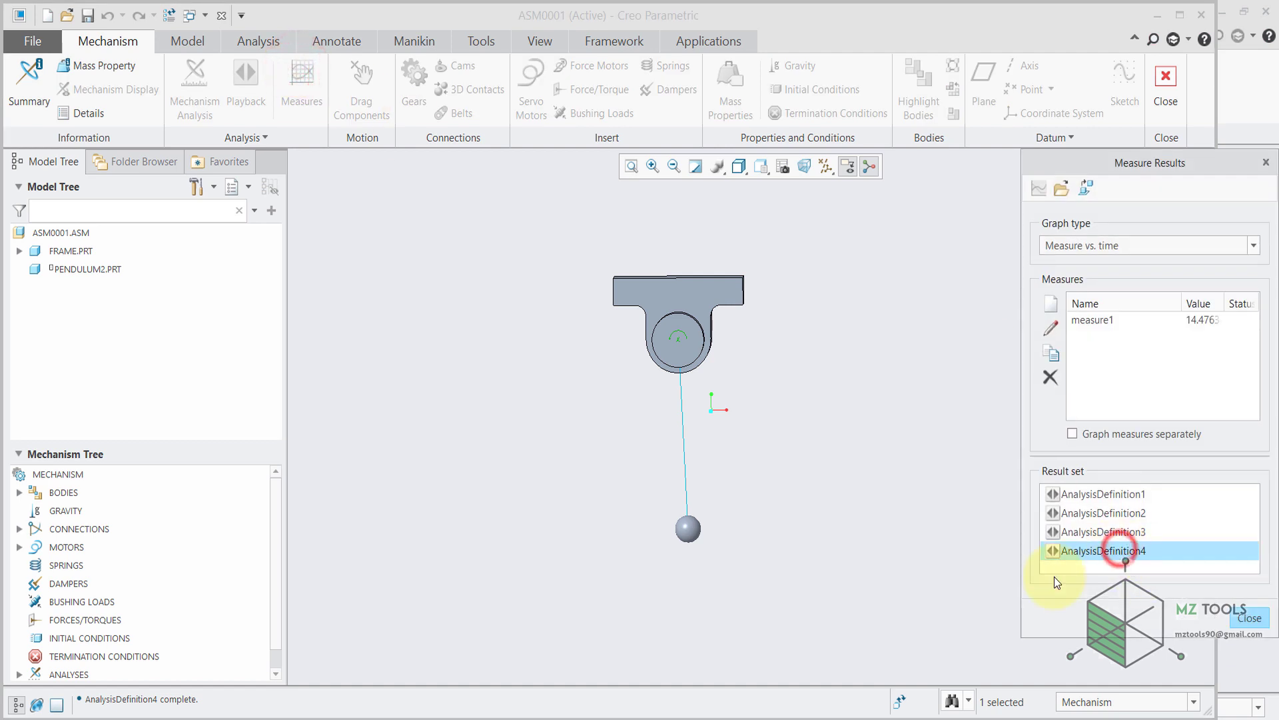
{"action": "left_click", "coordinate": [1093, 320]}
{"action": "left_click", "coordinate": [1038, 188]}
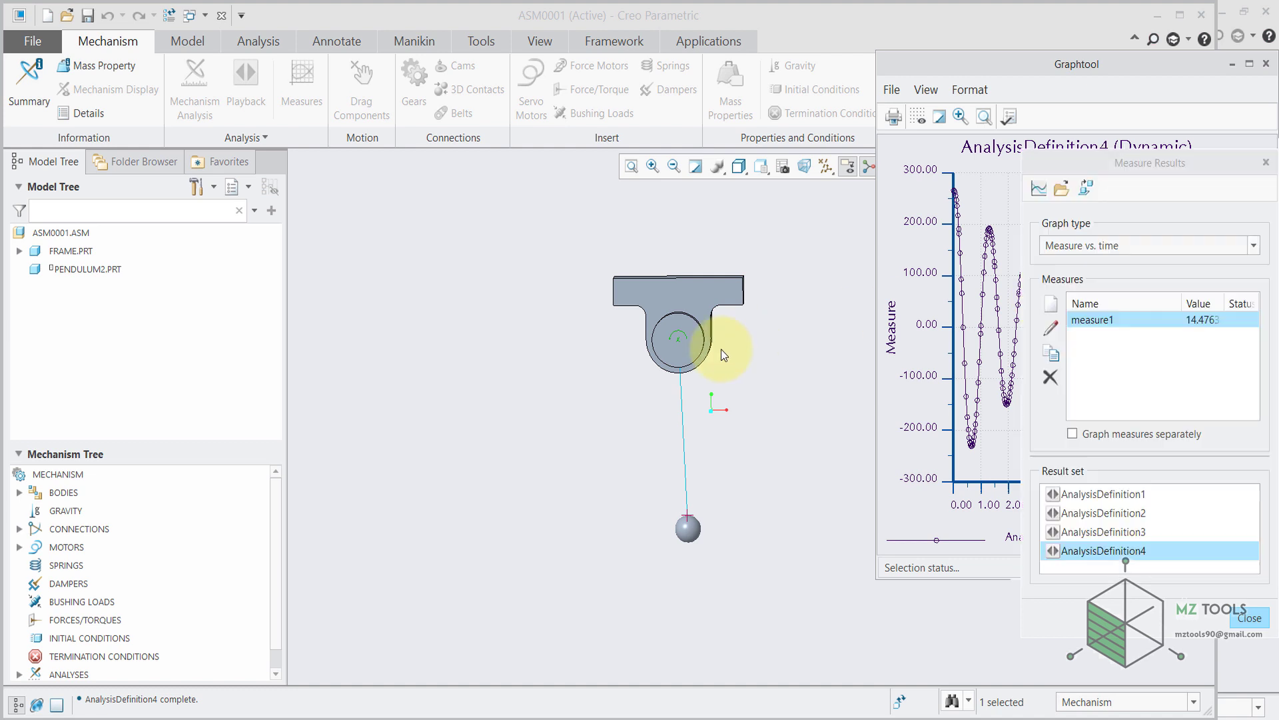
{"action": "middle_click_drag", "start_coordinate": [714, 342], "coordinate": [745, 365]}
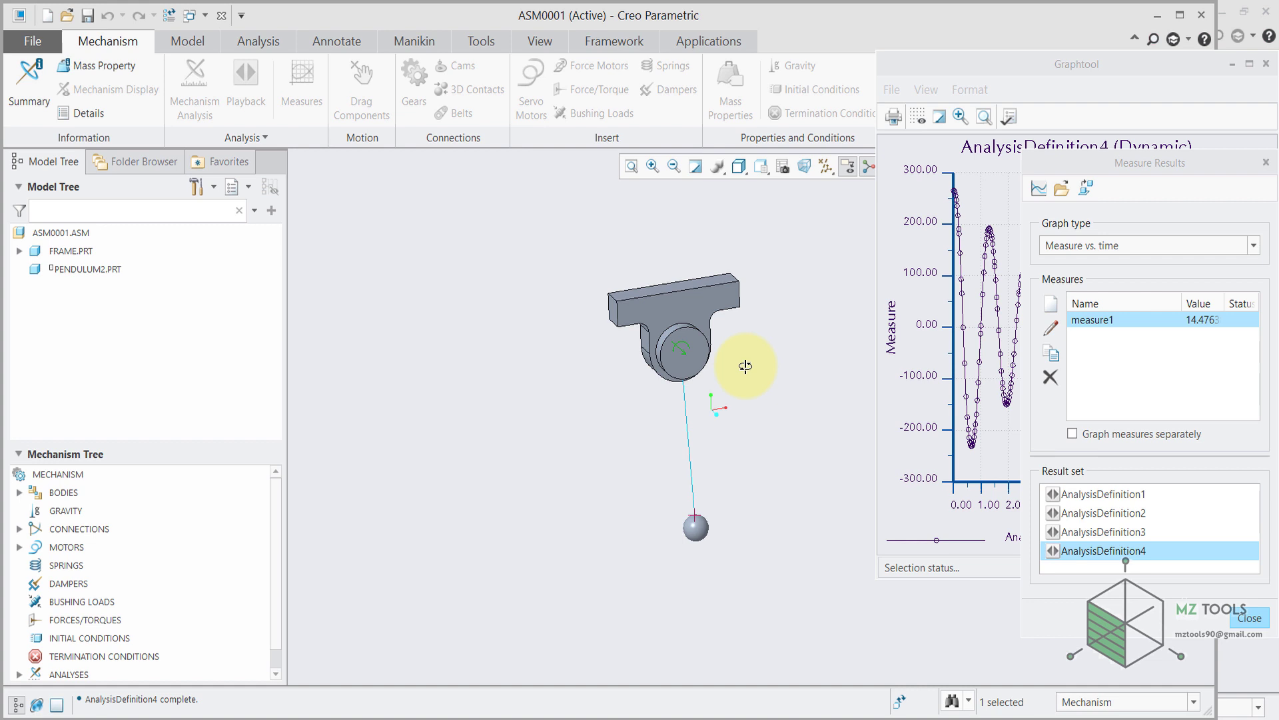
{"action": "left_click", "coordinate": [1256, 617]}
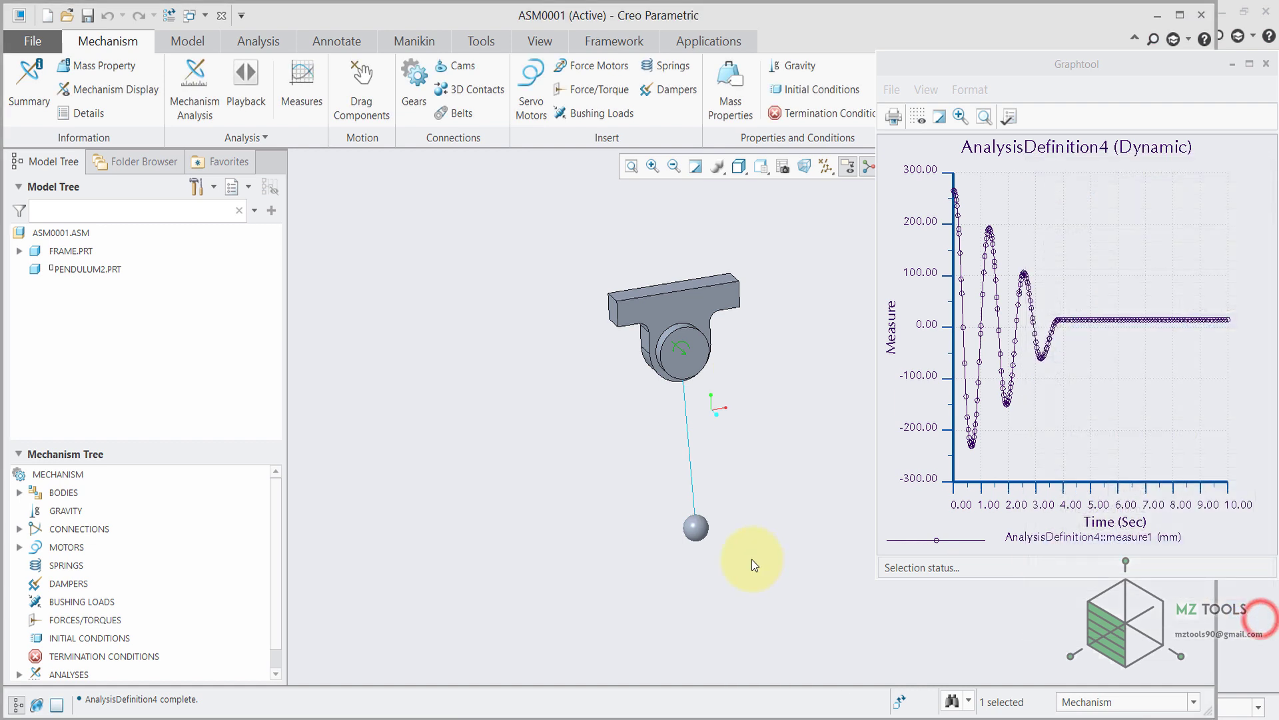
{"action": "left_click", "coordinate": [1179, 15]}
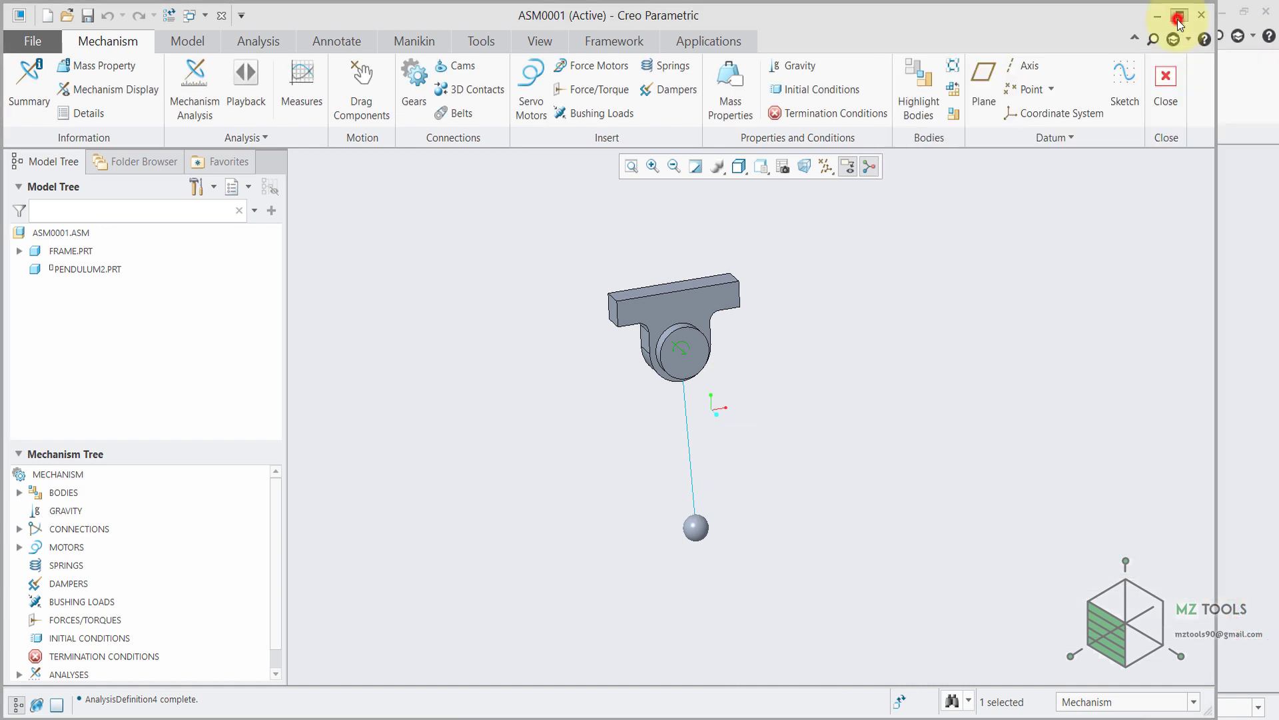